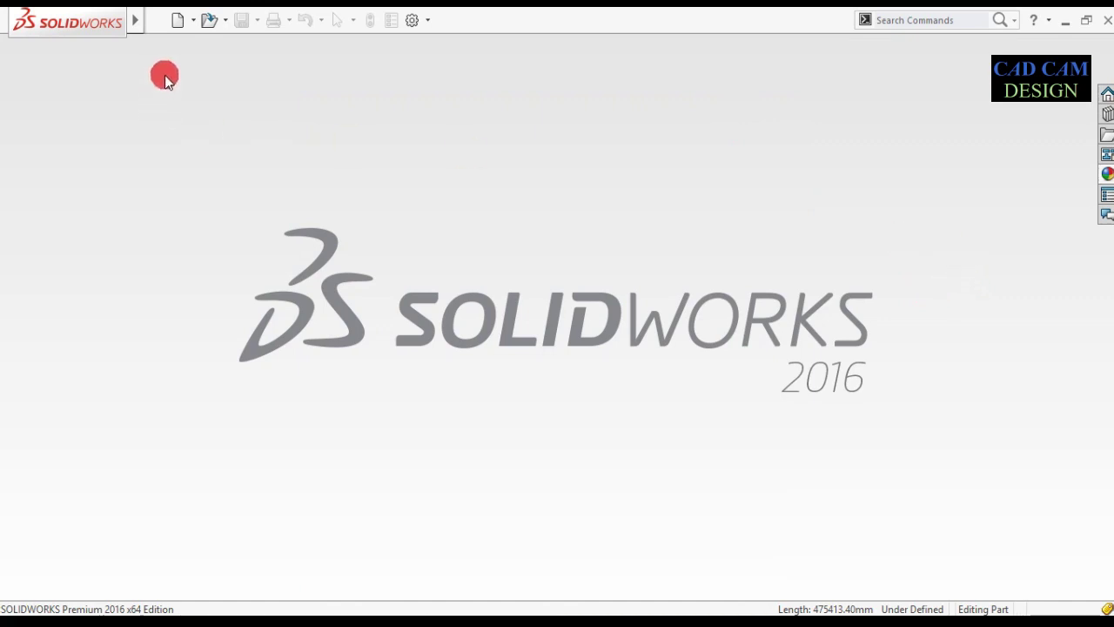
# - Create a new part document and switch its units to MMGS (millimetre, gram, second)
pyautogui.click(179, 28)
pyautogui.doubleClick(367, 258)
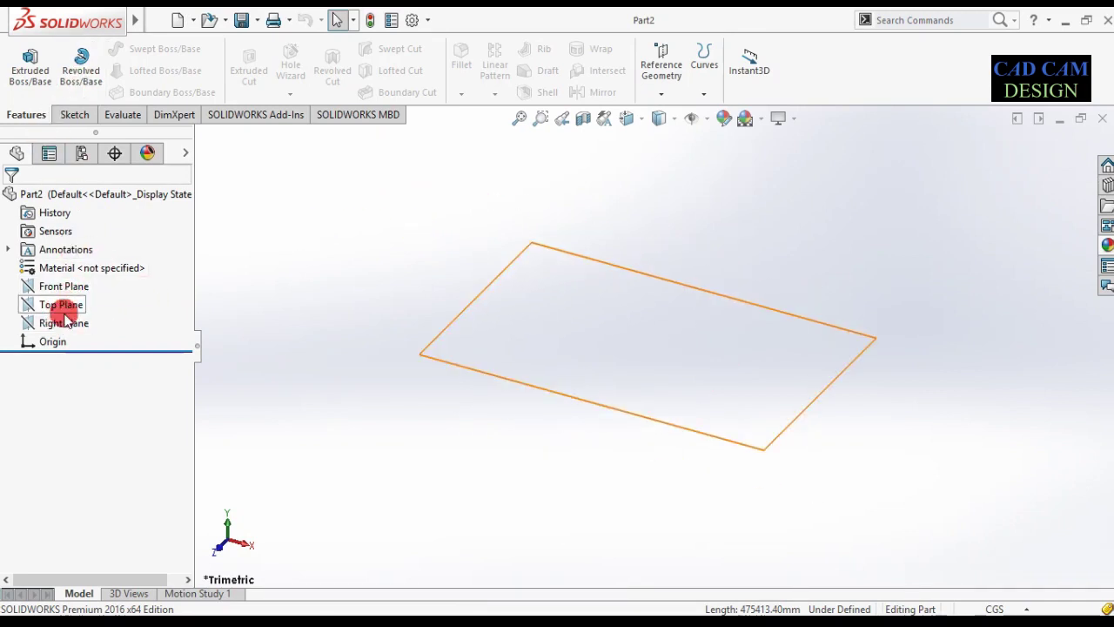
pyautogui.rightClick(70, 285)
pyautogui.click(84, 261)
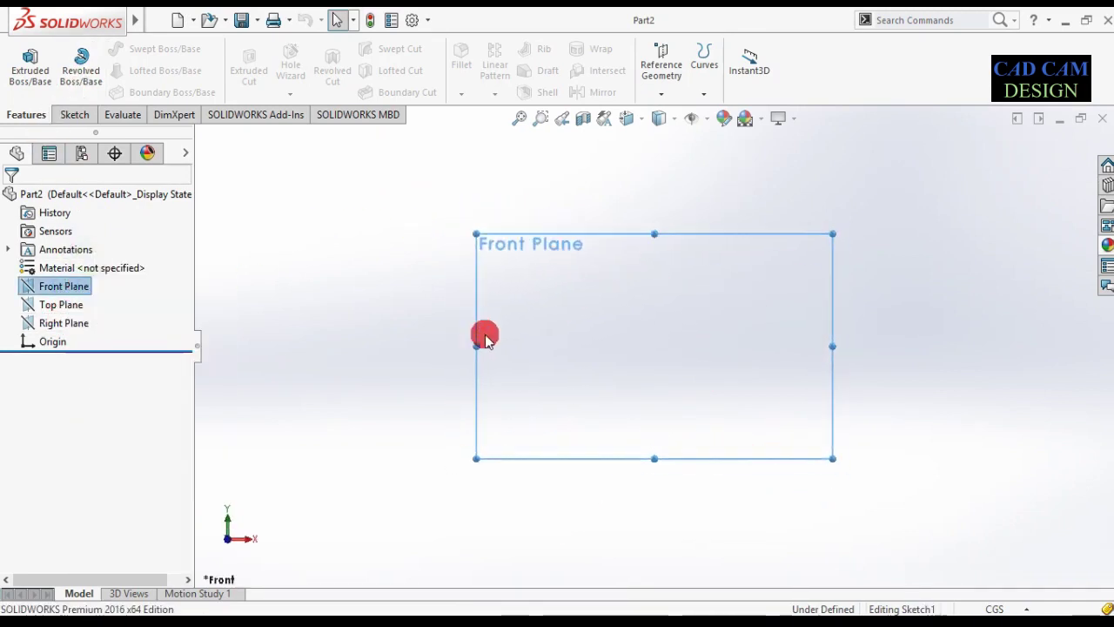
pyautogui.click(995, 609)
pyautogui.click(971, 541)
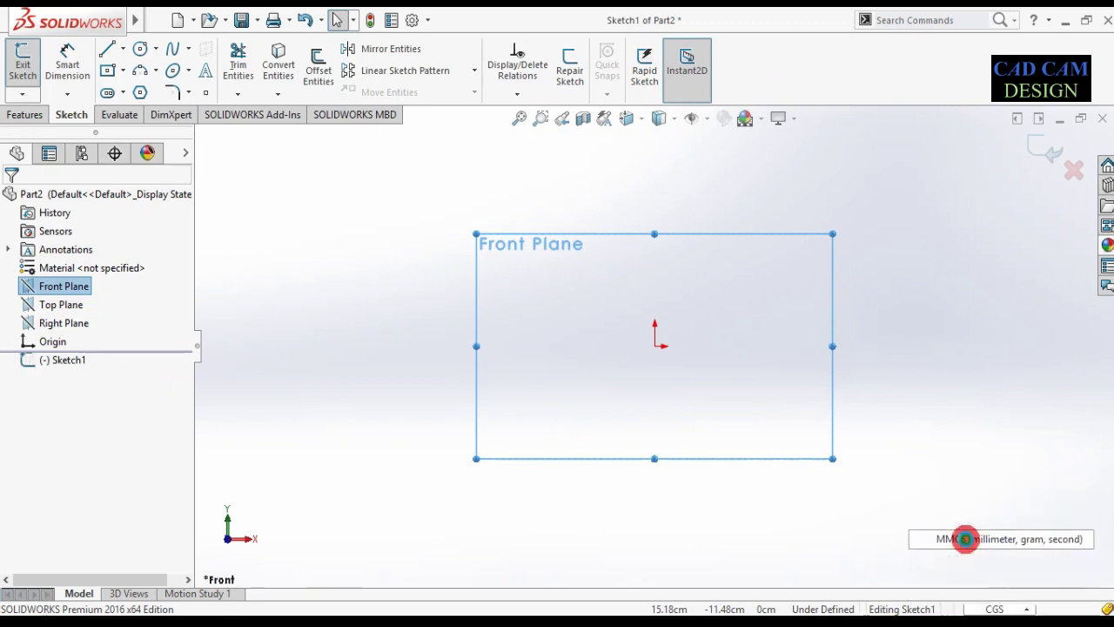
# - Discard the stray Front and Top Plane sketches and start a fresh sketch on the Front Plane
pyautogui.hotkey('ctrl', 'z')
pyautogui.rightClick(73, 309)
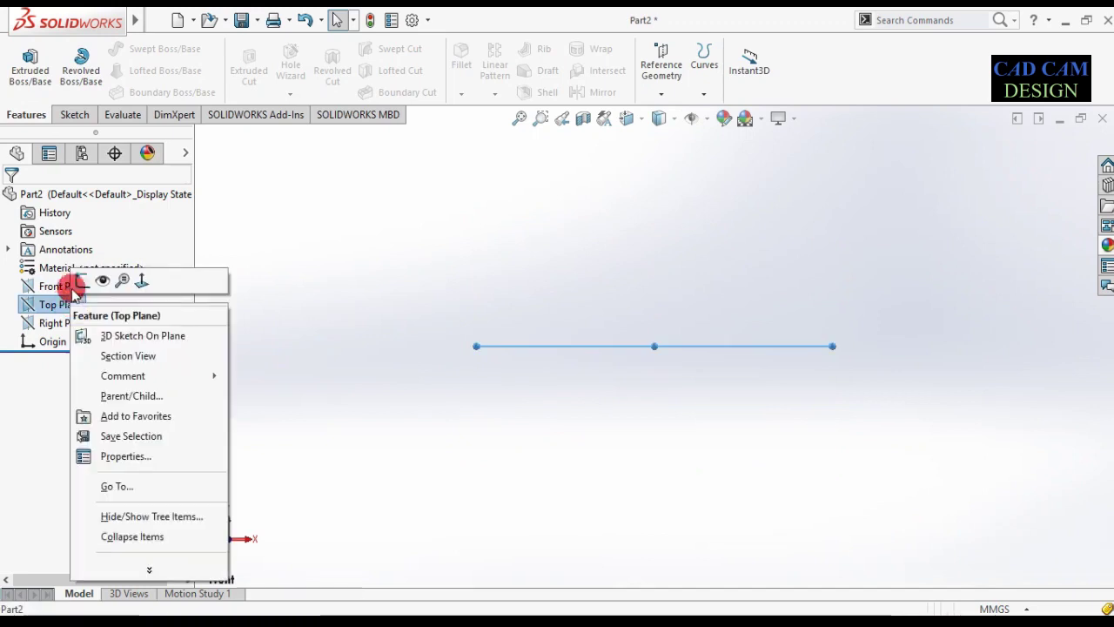
pyautogui.click(78, 281)
pyautogui.rightClick(69, 292)
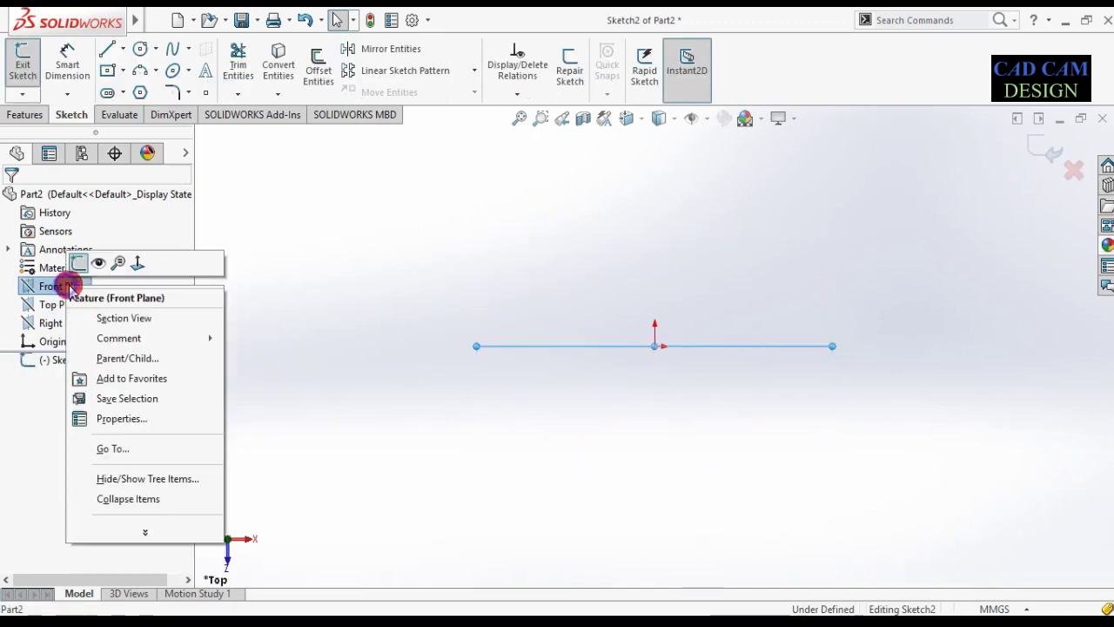
pyautogui.click(85, 255)
pyautogui.rightClick(78, 280)
pyautogui.click(87, 255)
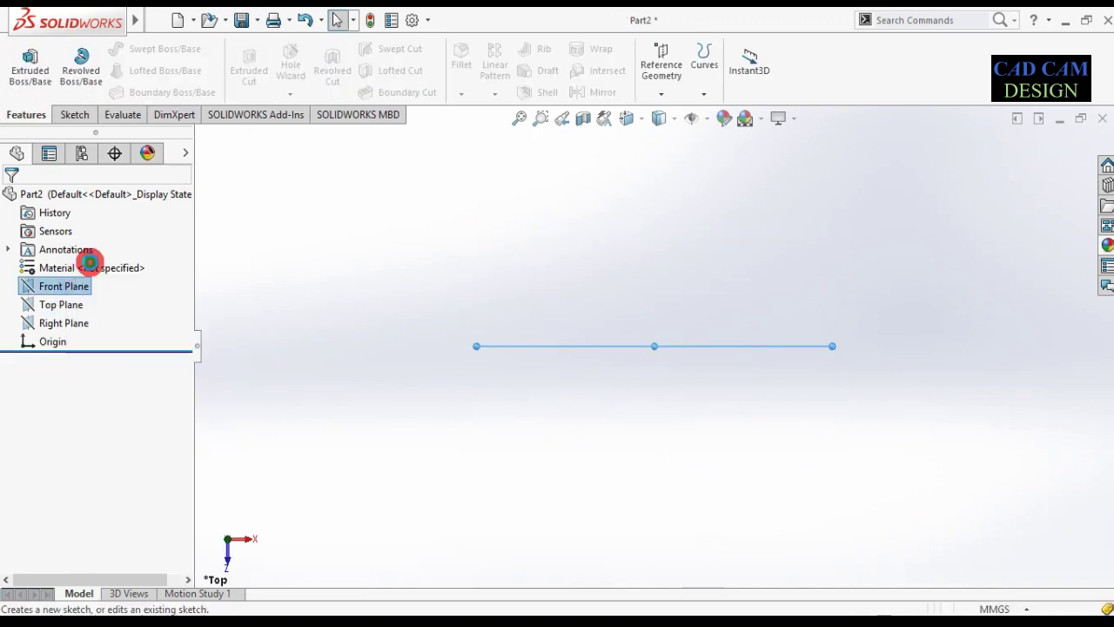
# - Draw a circle to the left of the origin and shift its centre farther left
pyautogui.click(144, 49)
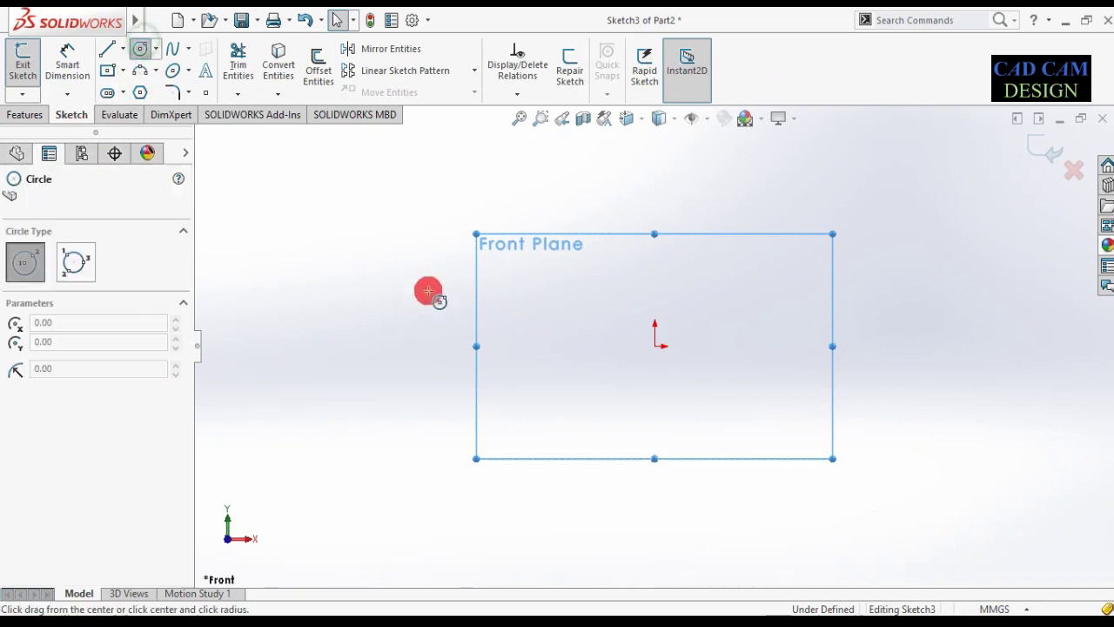
pyautogui.click(603, 342)
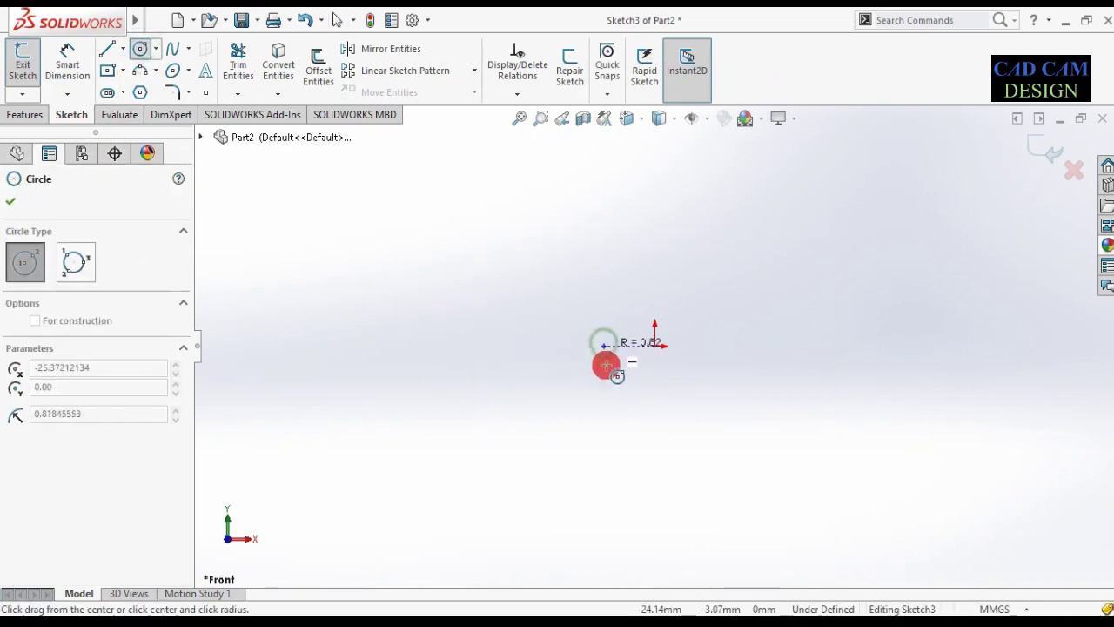
pyautogui.click(653, 346)
pyautogui.scroll(-2, 672, 348)
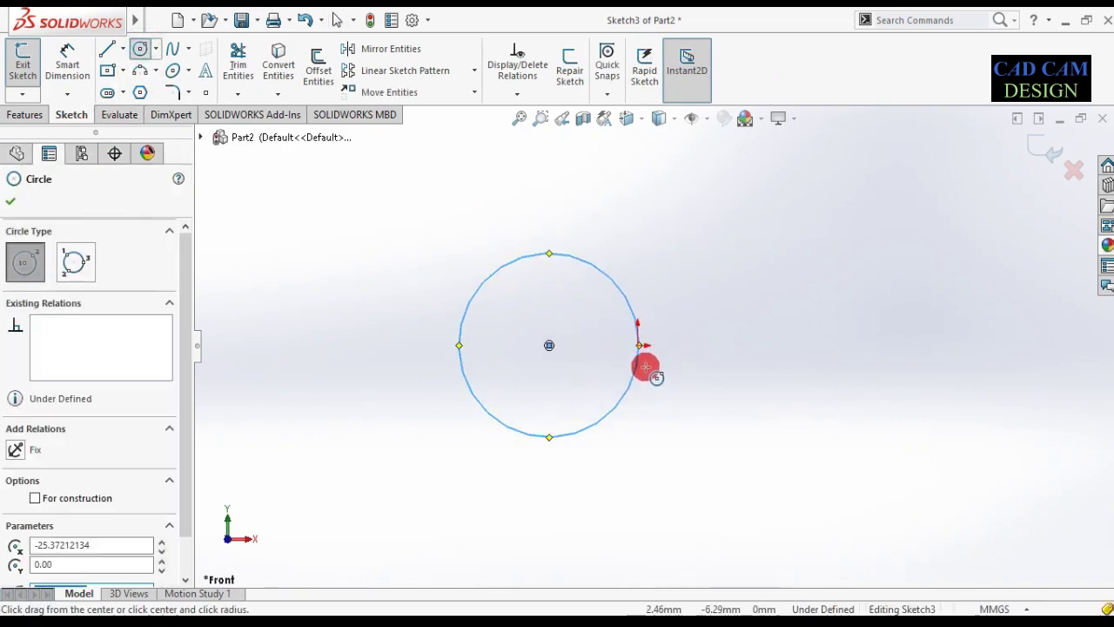
pyautogui.scroll(-2, 642, 364)
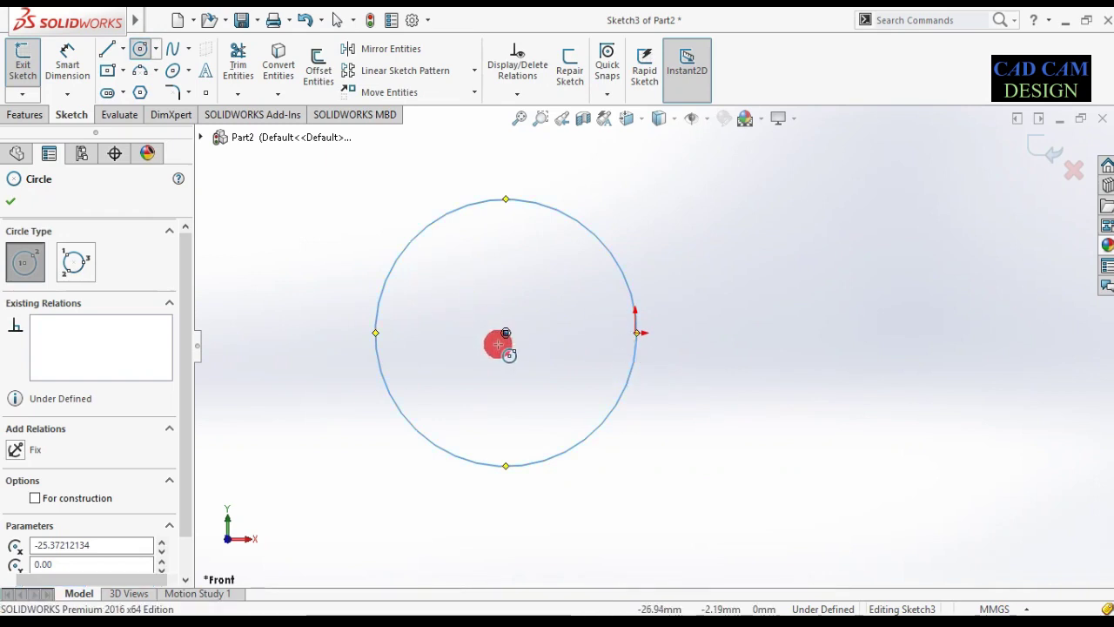
pyautogui.press('Escape')
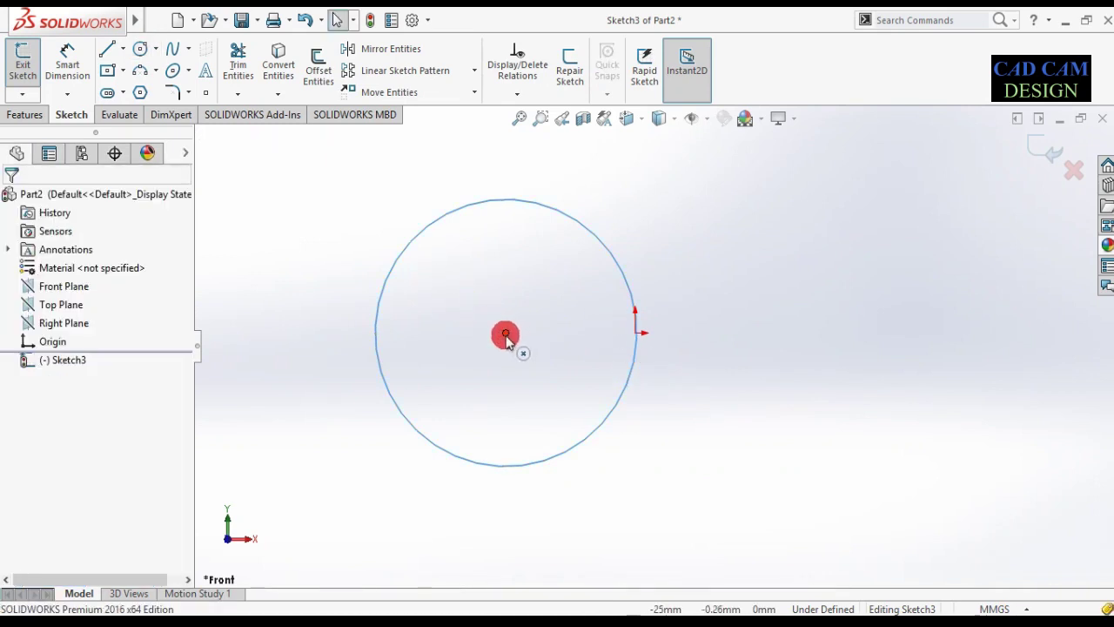
pyautogui.moveTo(500, 340); pyautogui.dragTo(460, 338)
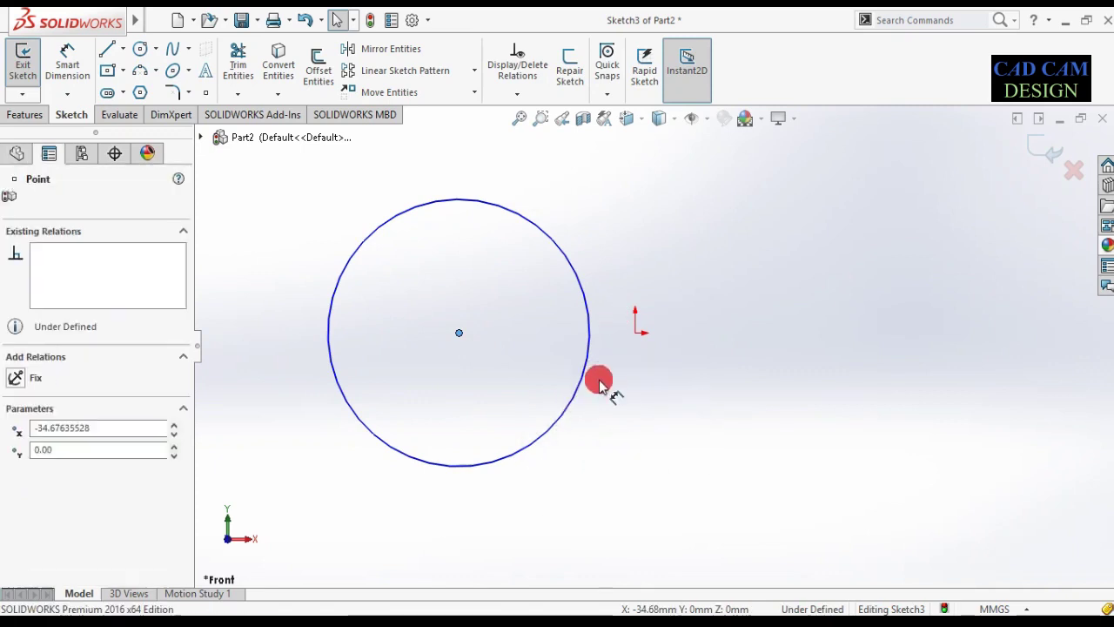
pyautogui.scroll(2, 597, 378)
pyautogui.moveTo(597, 378); pyautogui.dragTo(567, 351, button='right')
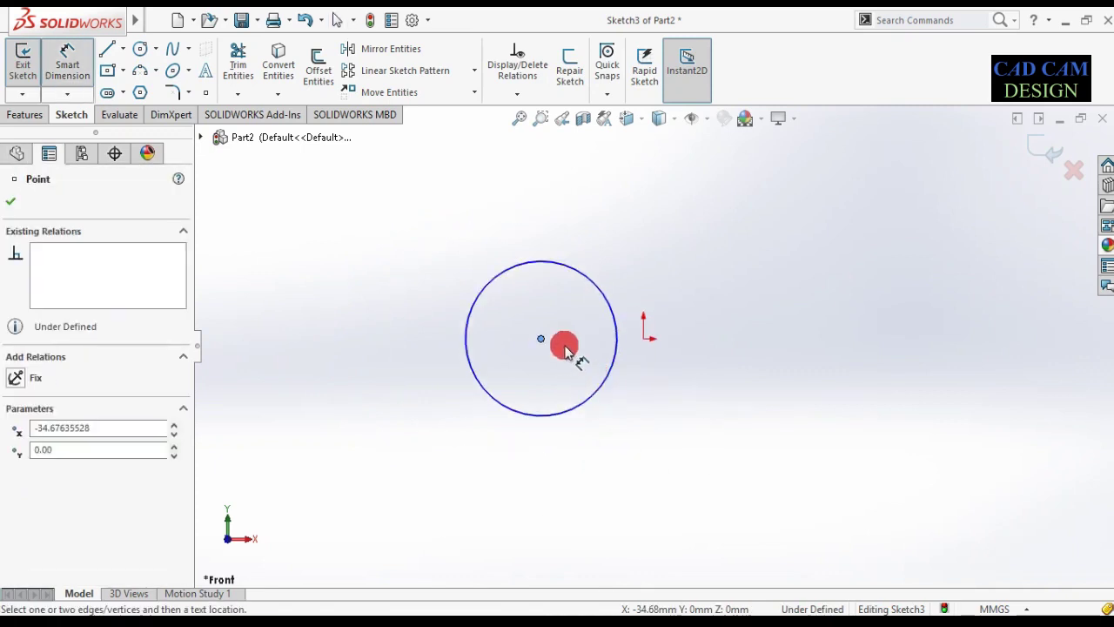
# - Dimension the circle centre 100 mm from the origin and the diameter to 100 mm
pyautogui.click(643, 339)
pyautogui.click(600, 433)
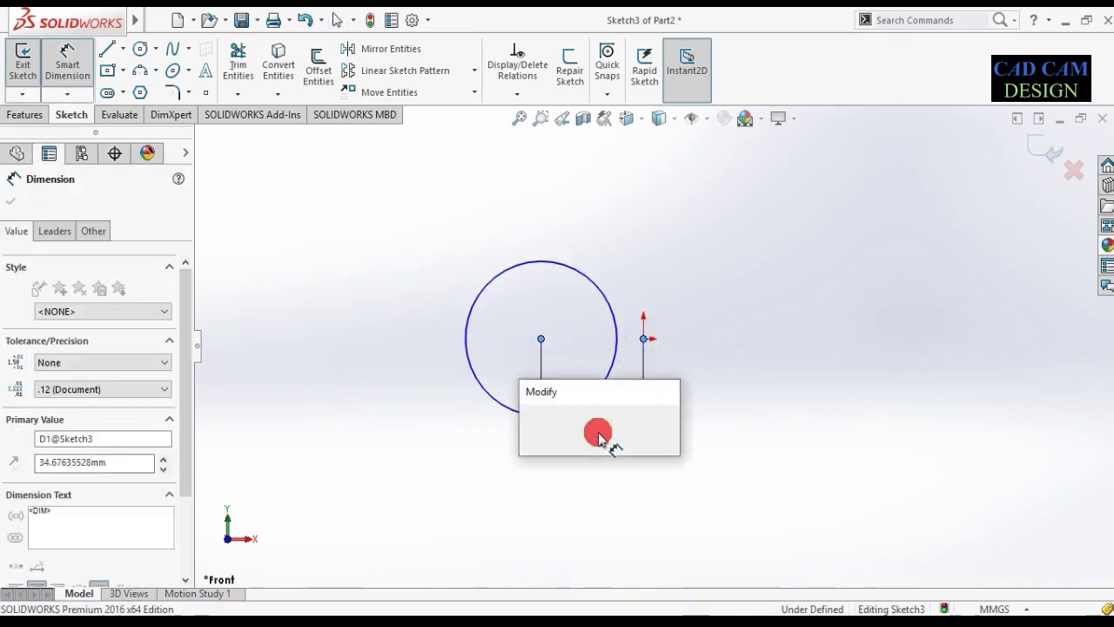
pyautogui.write('100')
pyautogui.press('Return')
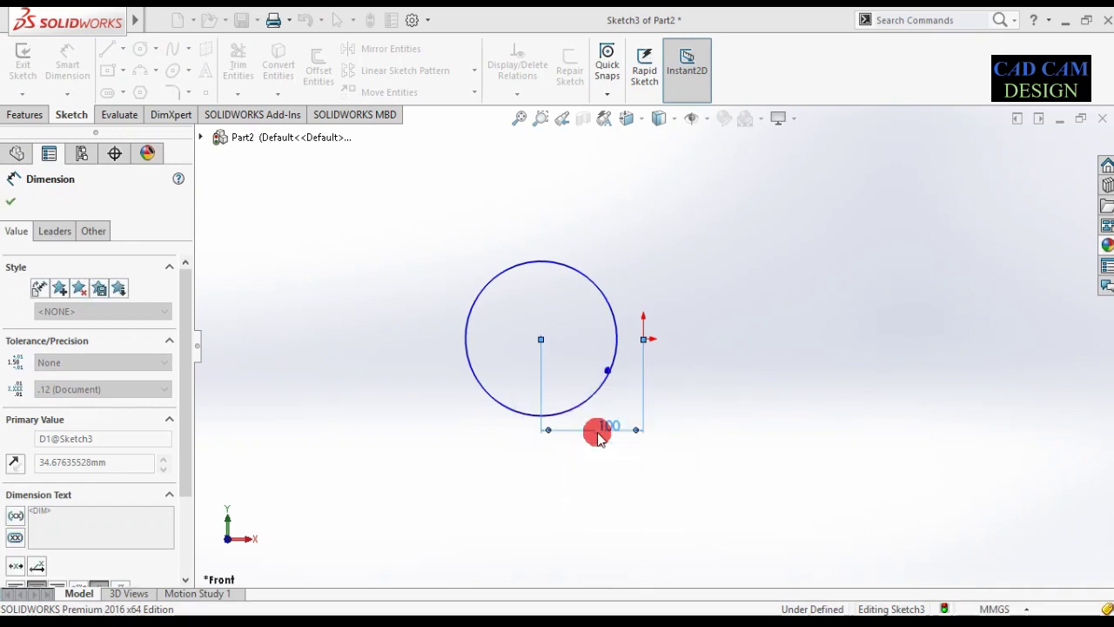
pyautogui.click(475, 374)
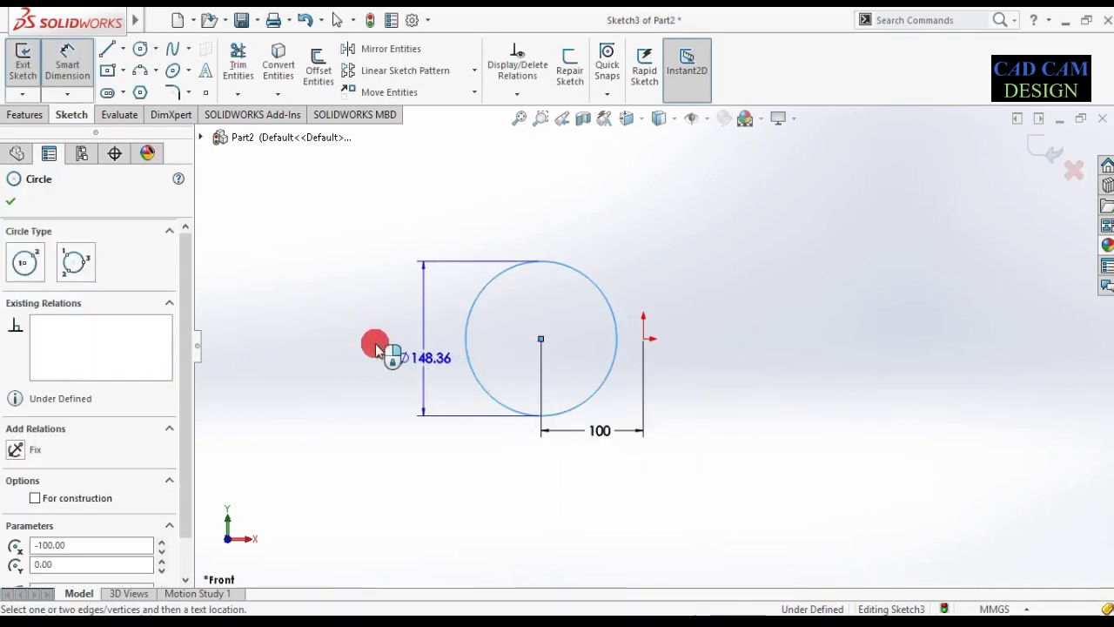
pyautogui.click(376, 346)
pyautogui.write('1')
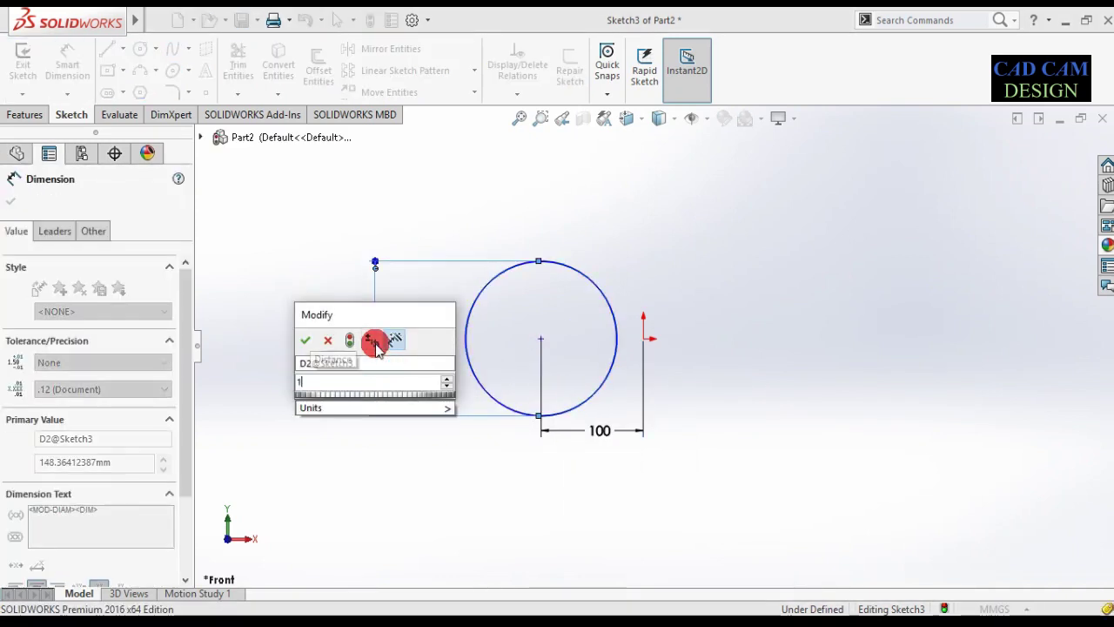
pyautogui.write('00')
pyautogui.press('Return')
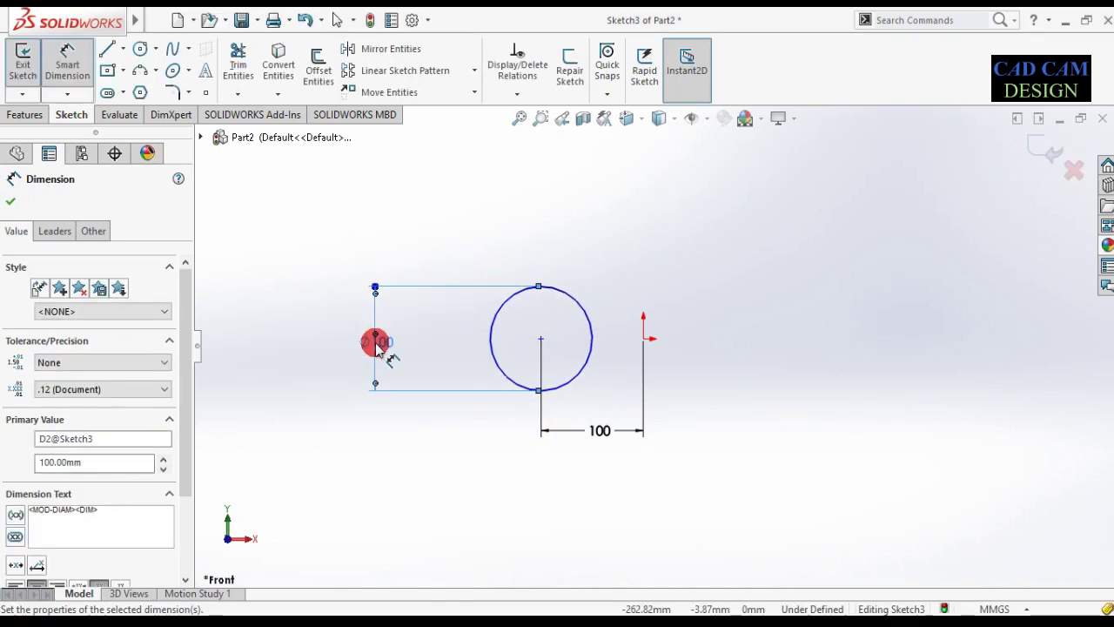
pyautogui.click(15, 201)
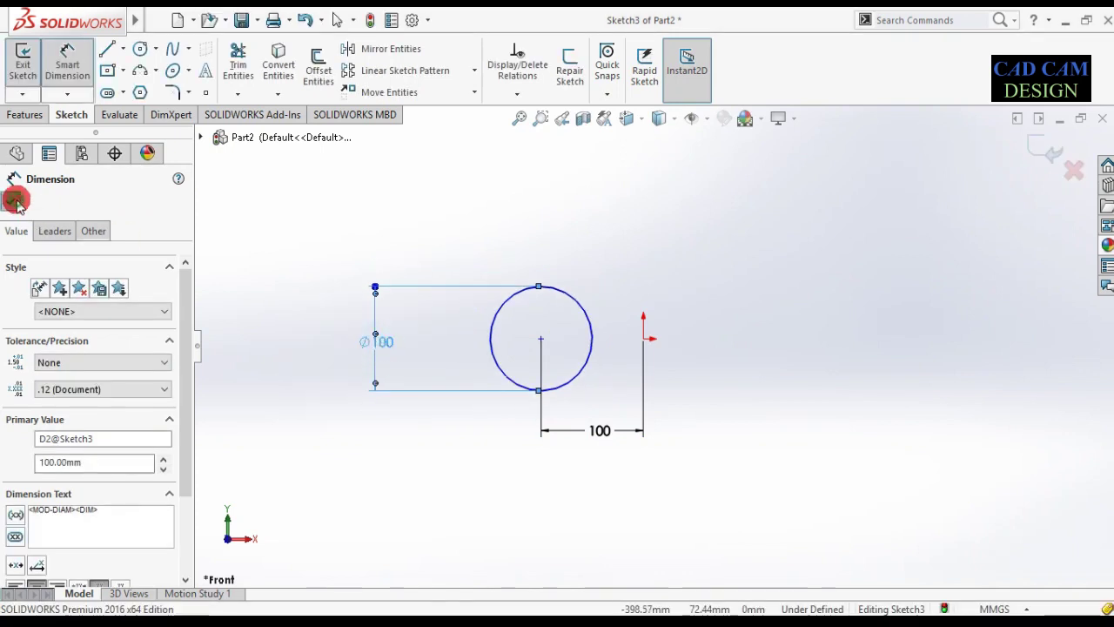
pyautogui.click(26, 114)
# - Draw a vertical centerline from the origin straight down beside the Ø100 circle
pyautogui.click(69, 116)
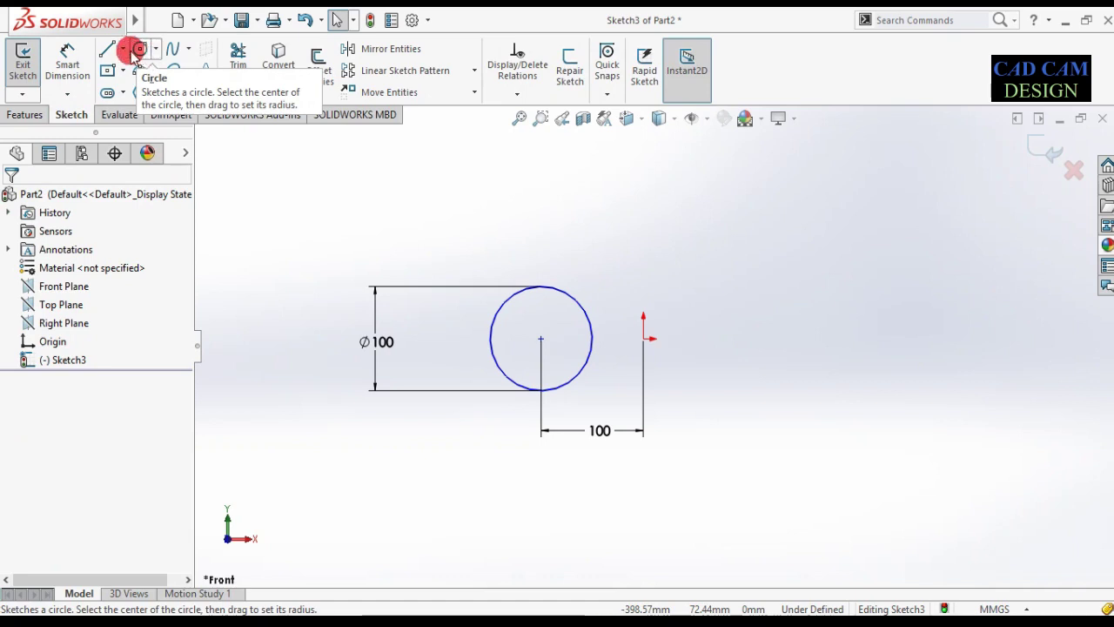
pyautogui.click(123, 50)
pyautogui.click(148, 87)
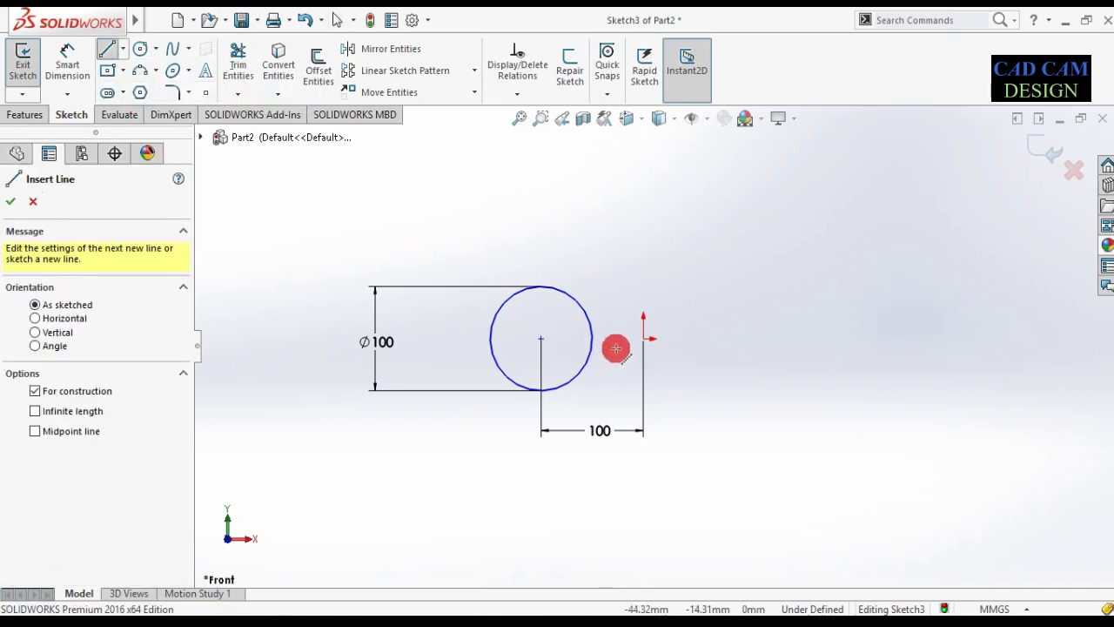
pyautogui.click(32, 202)
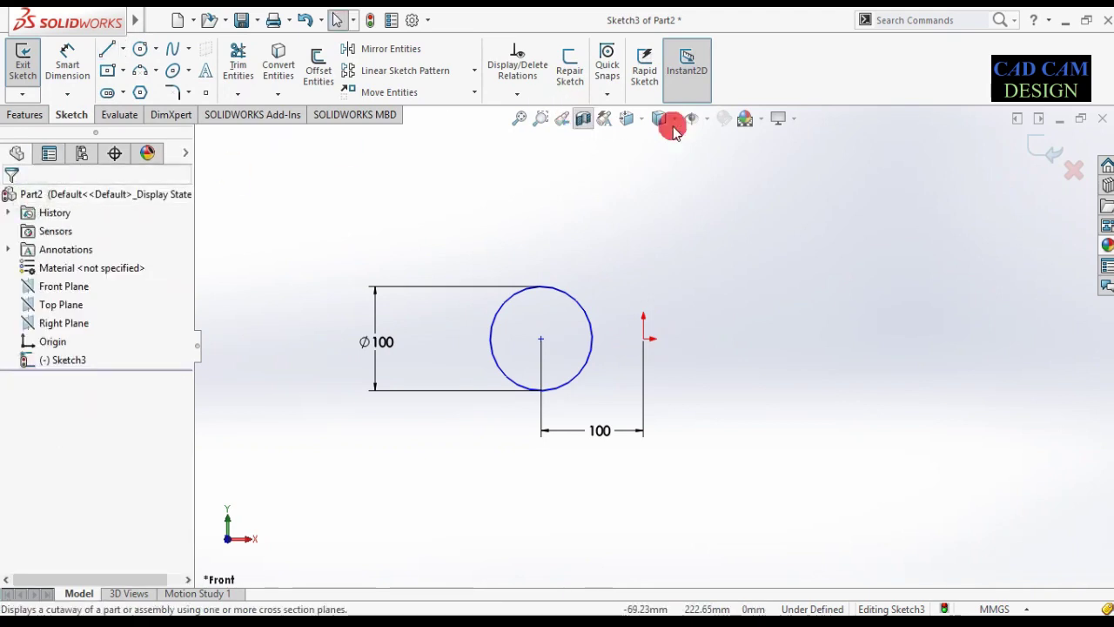
pyautogui.click(705, 119)
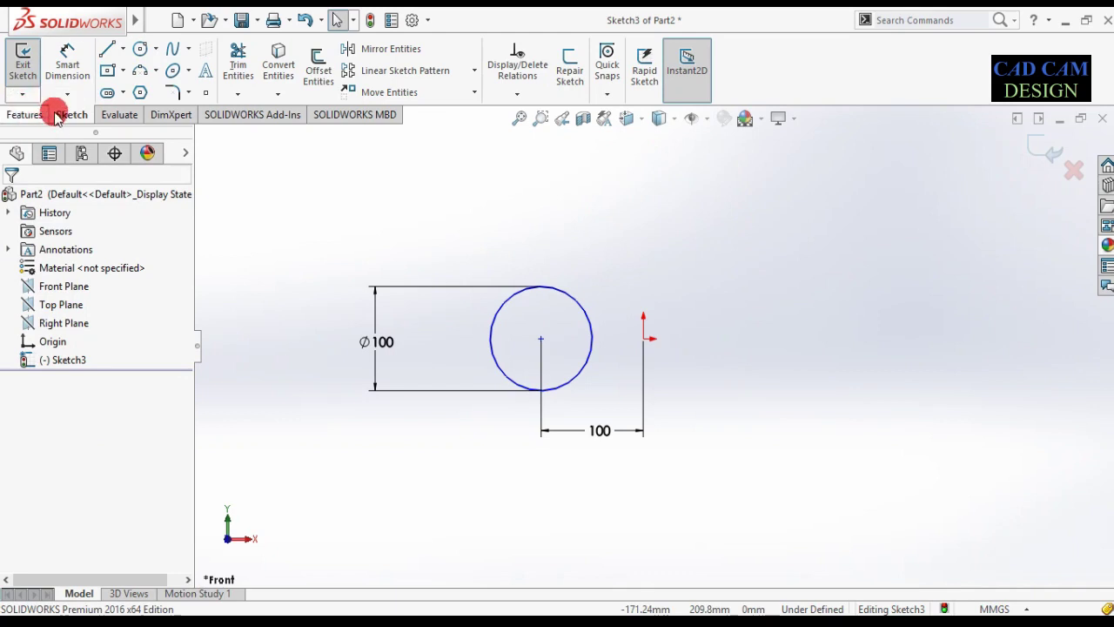
pyautogui.click(125, 54)
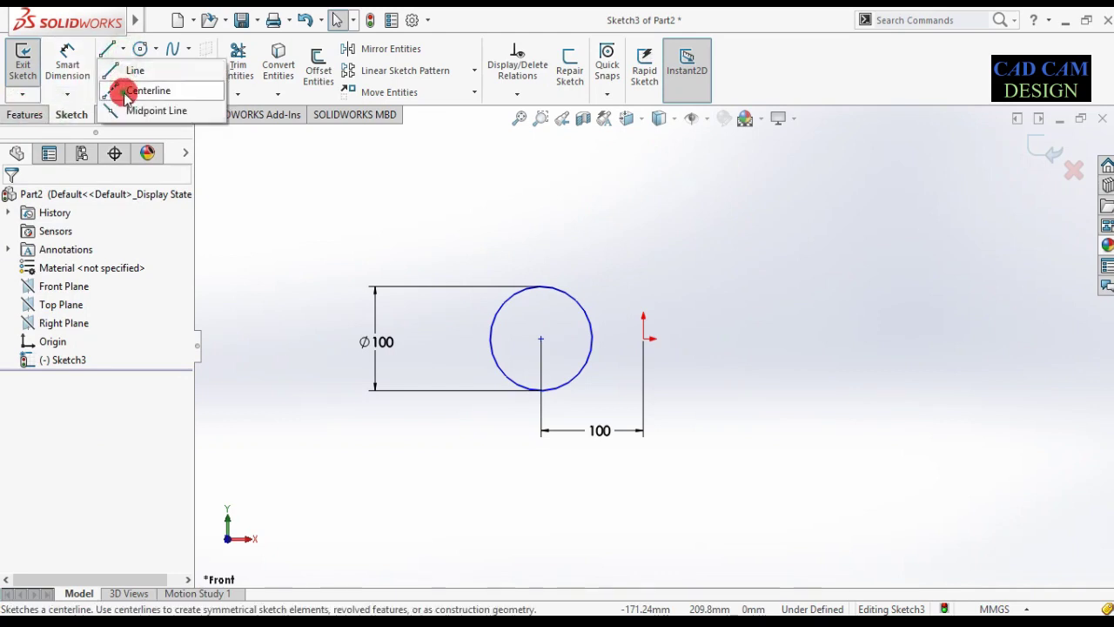
pyautogui.click(126, 89)
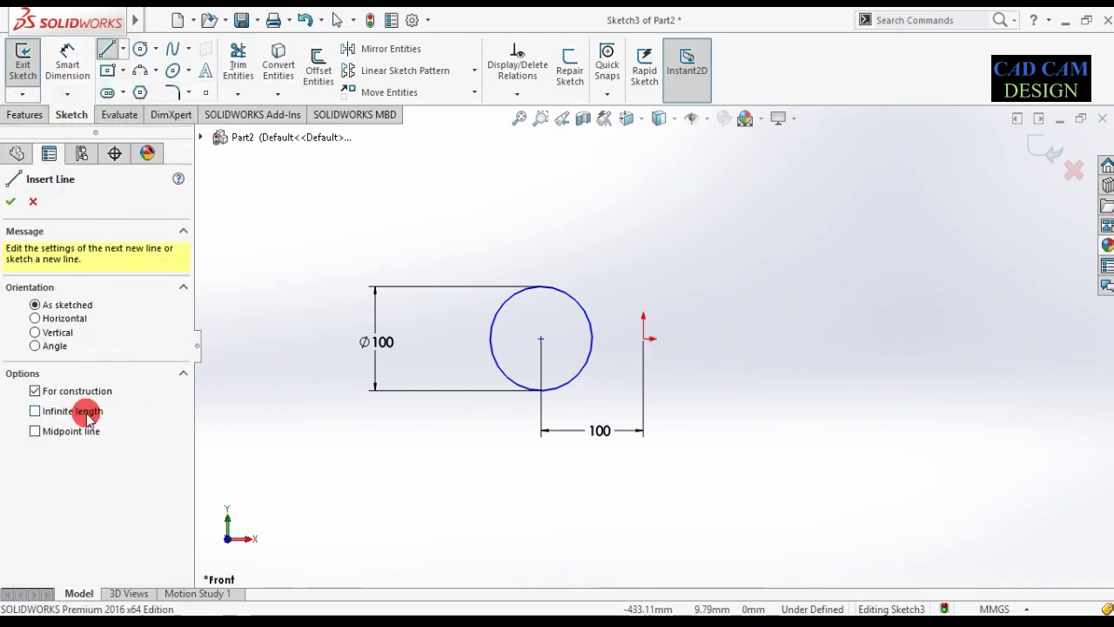
pyautogui.click(644, 338)
pyautogui.click(643, 499)
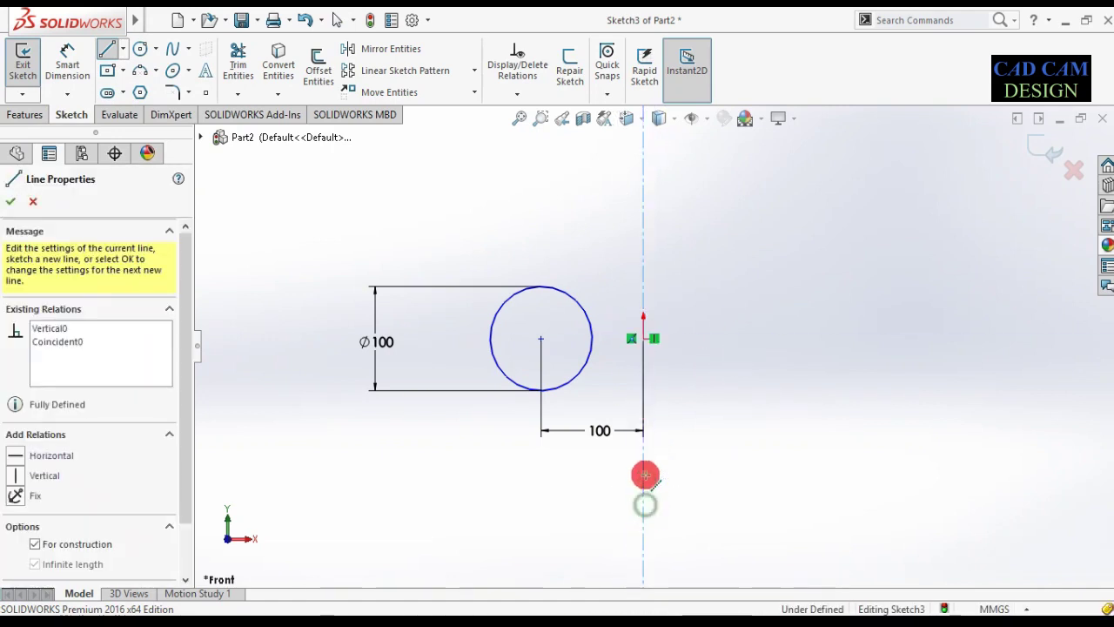
pyautogui.click(11, 201)
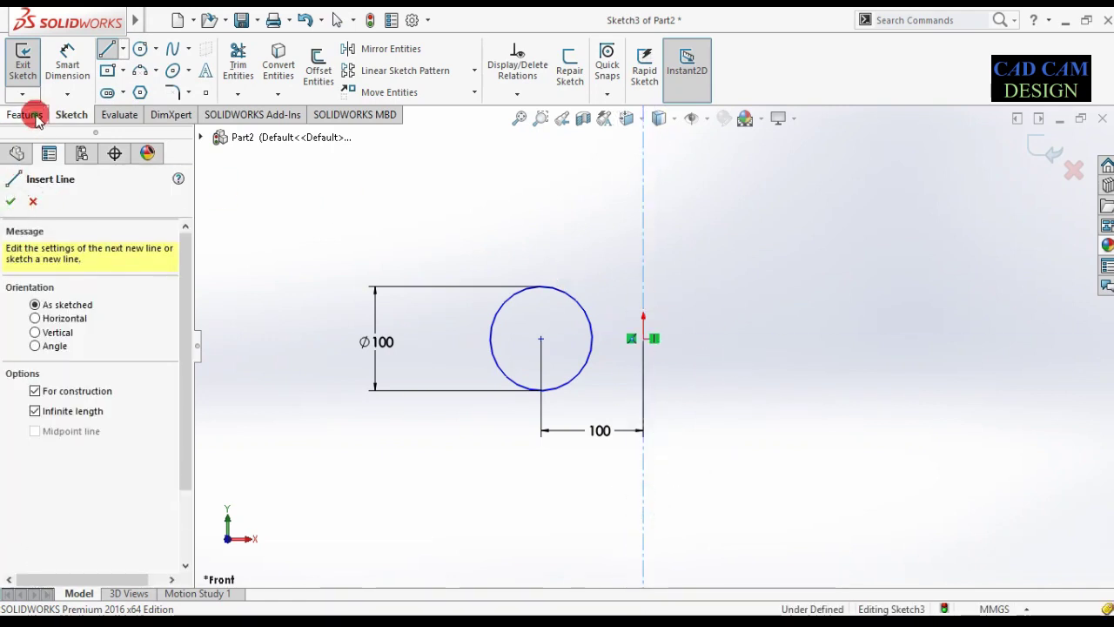
pyautogui.click(31, 117)
pyautogui.click(12, 209)
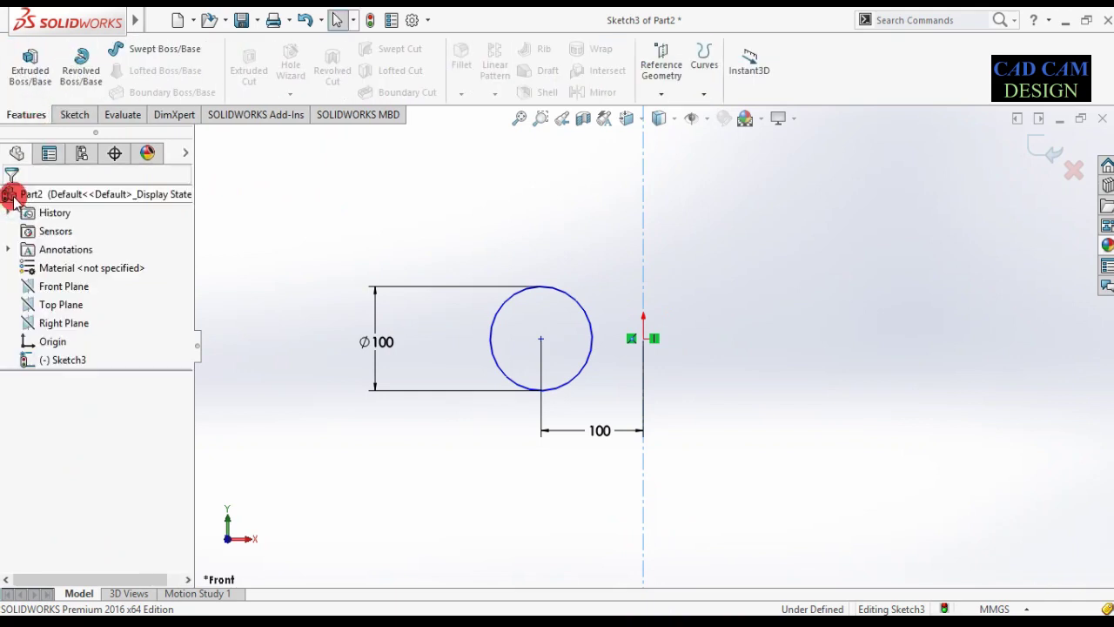
# - Start a revolve of the circle and reselect the vertical centerline Line1 as its axis
pyautogui.click(70, 76)
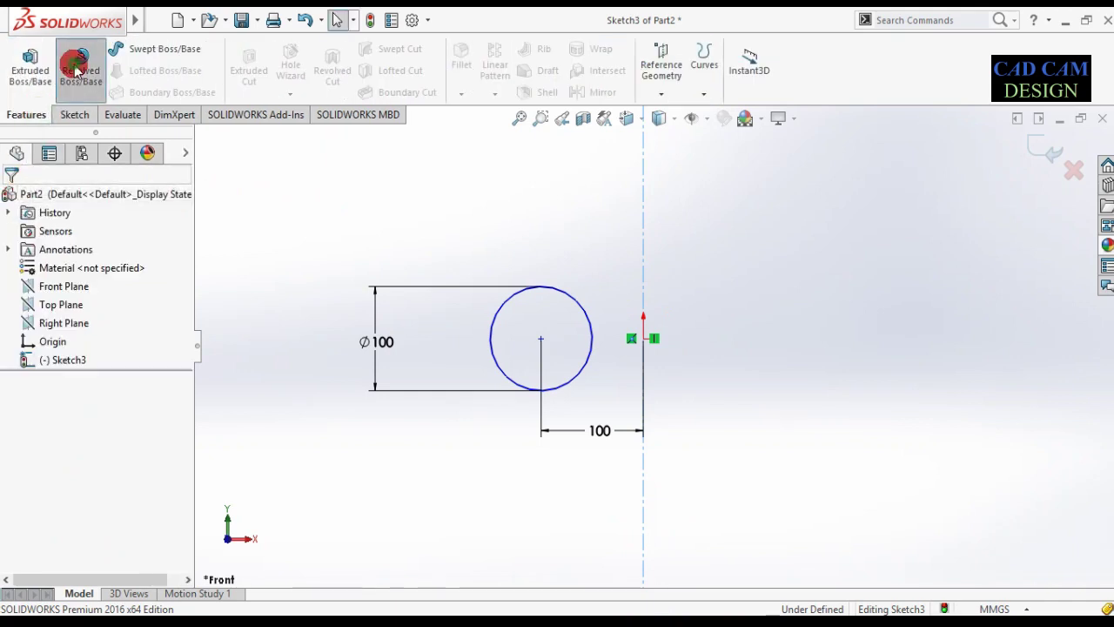
pyautogui.click(54, 254)
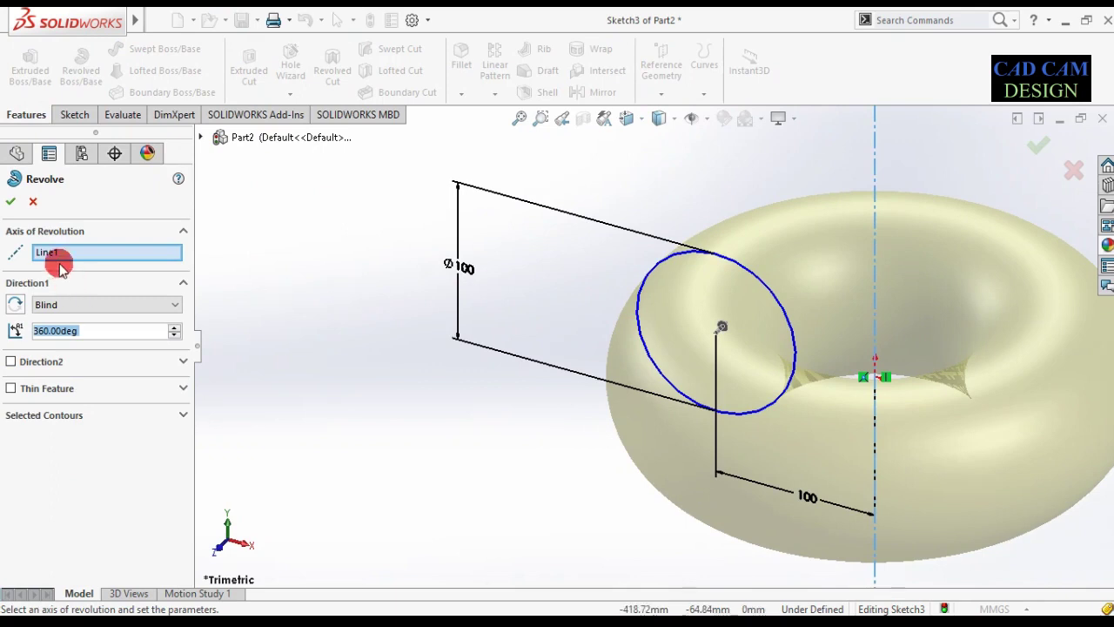
pyautogui.rightClick(60, 254)
pyautogui.click(94, 288)
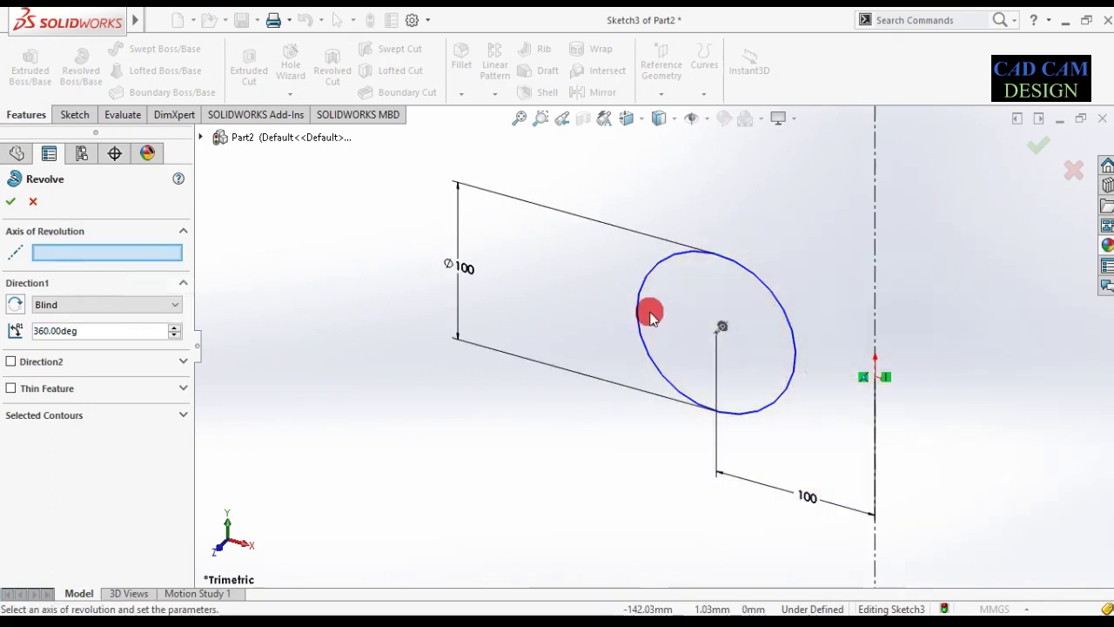
pyautogui.click(70, 254)
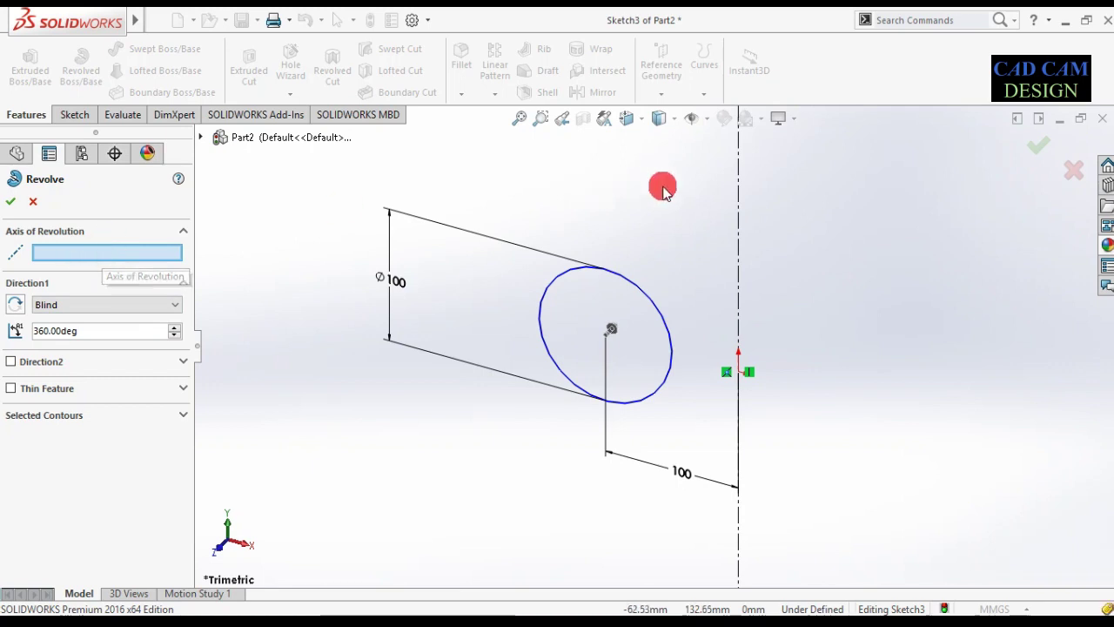
pyautogui.click(738, 233)
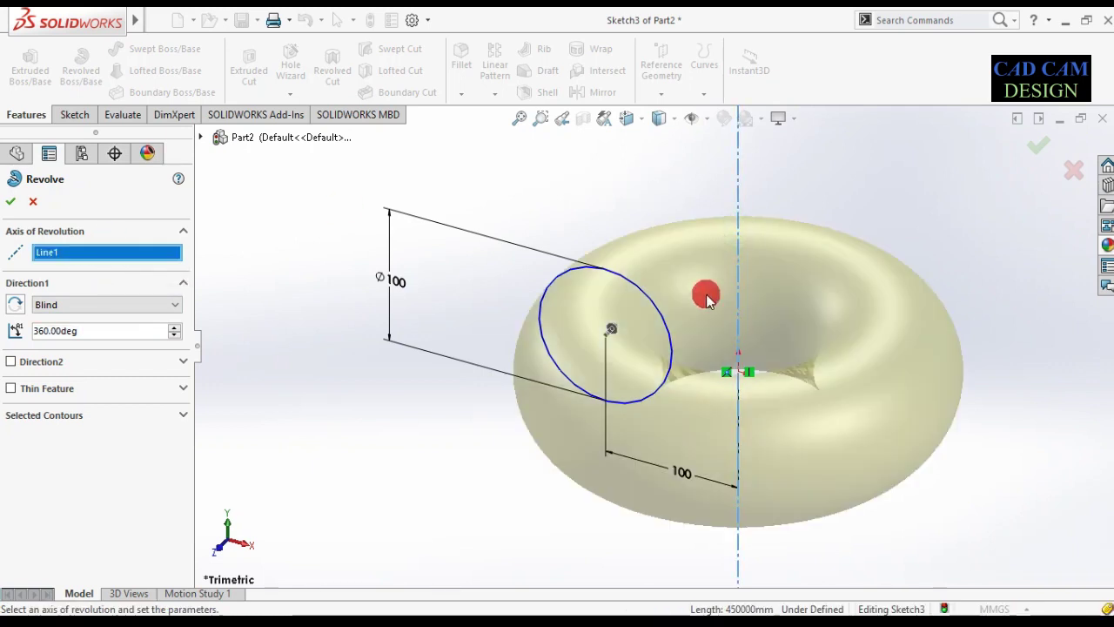
pyautogui.moveTo(689, 374)
pyautogui.mouseDown(button='middle')
pyautogui.moveTo(719, 306)
pyautogui.moveTo(719, 427)
pyautogui.moveTo(722, 301)
pyautogui.moveTo(731, 323)
pyautogui.mouseUp(button='middle')
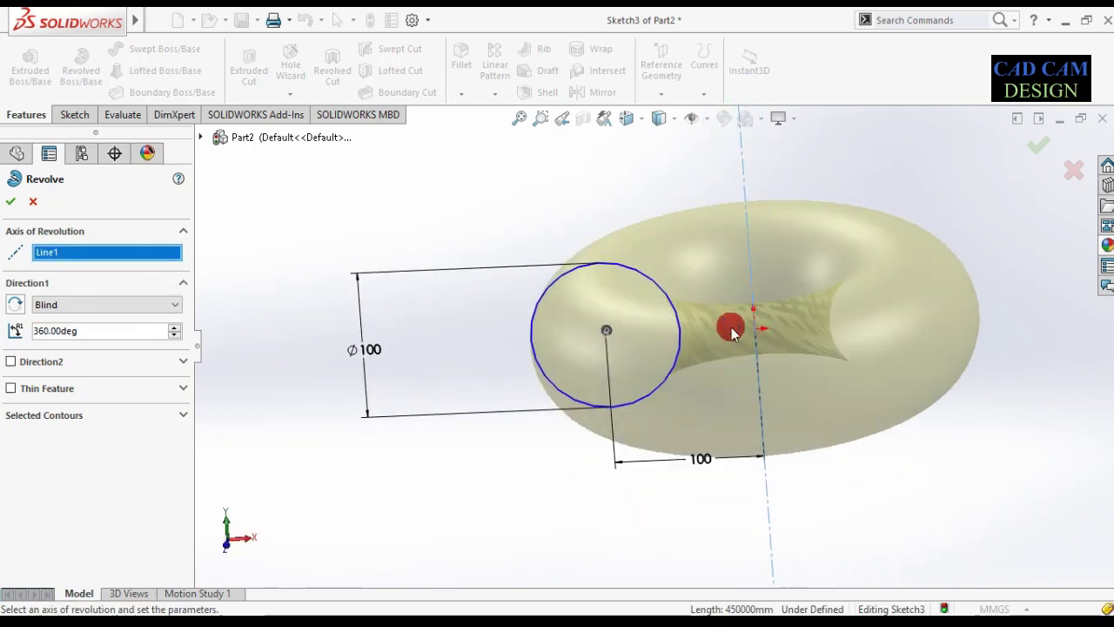
# - Keep Direction 1 at Blind with a 360° angle for a full torus preview
pyautogui.click(155, 303)
pyautogui.click(156, 305)
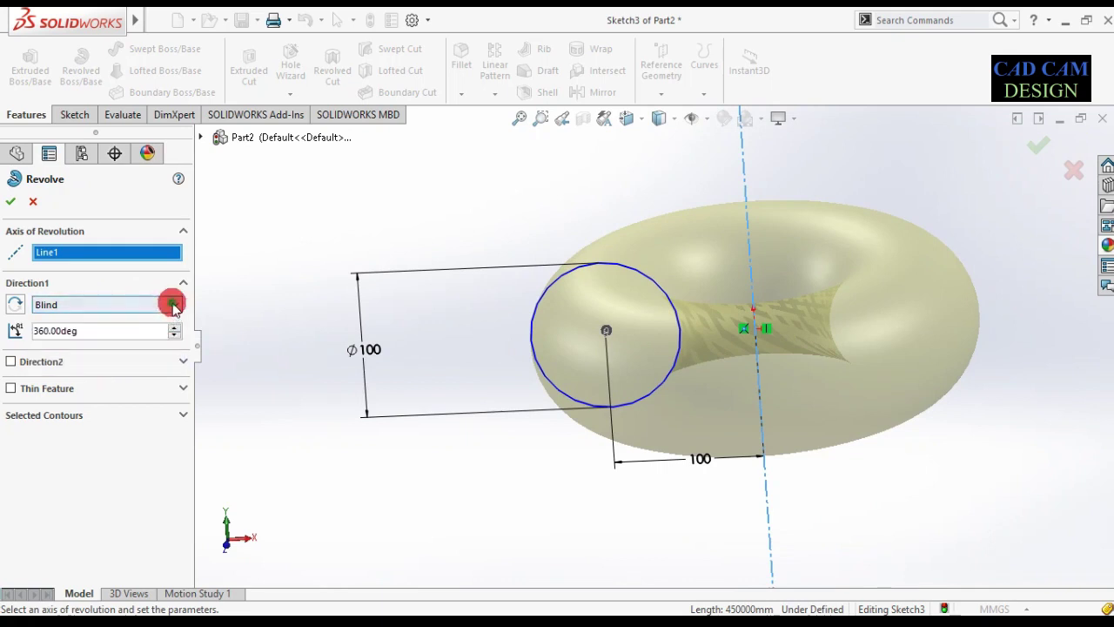
pyautogui.click(174, 305)
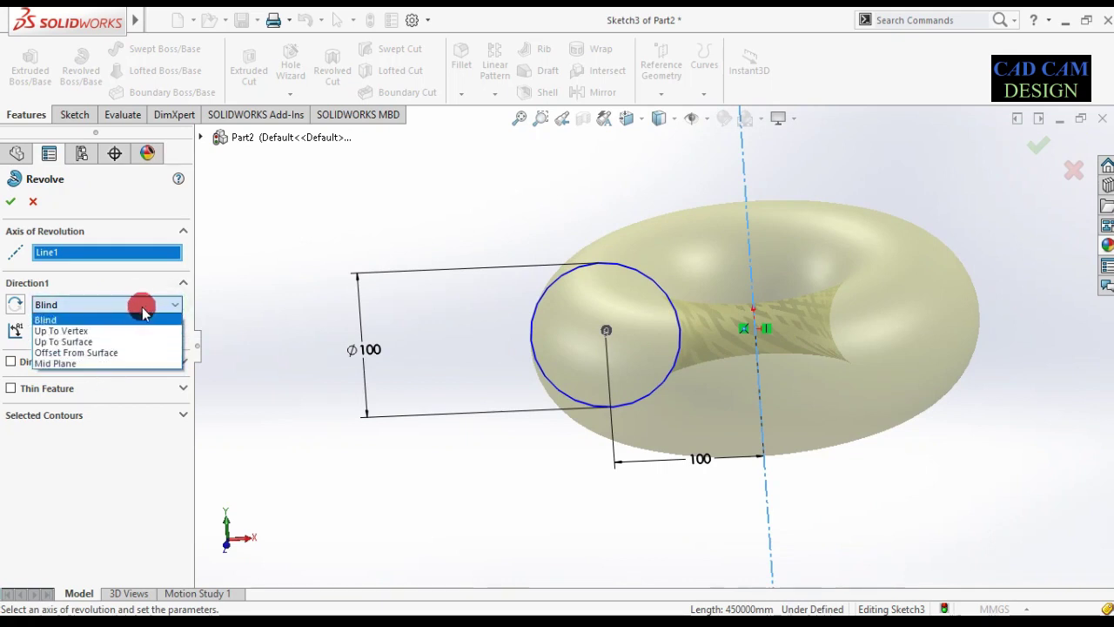
pyautogui.click(124, 319)
pyautogui.click(111, 331)
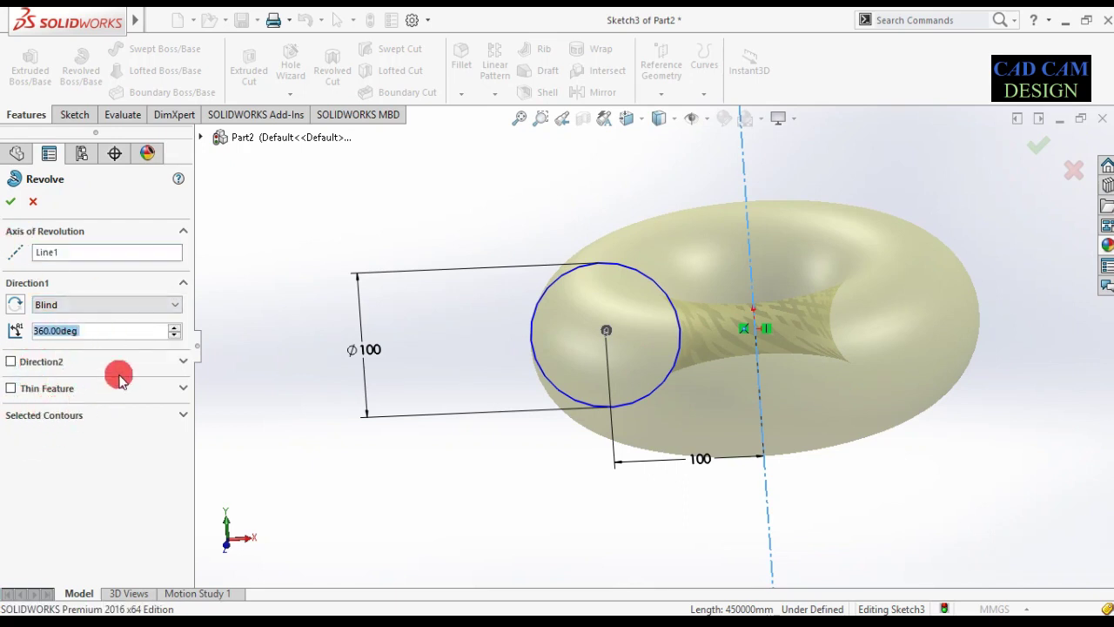
pyautogui.click(168, 304)
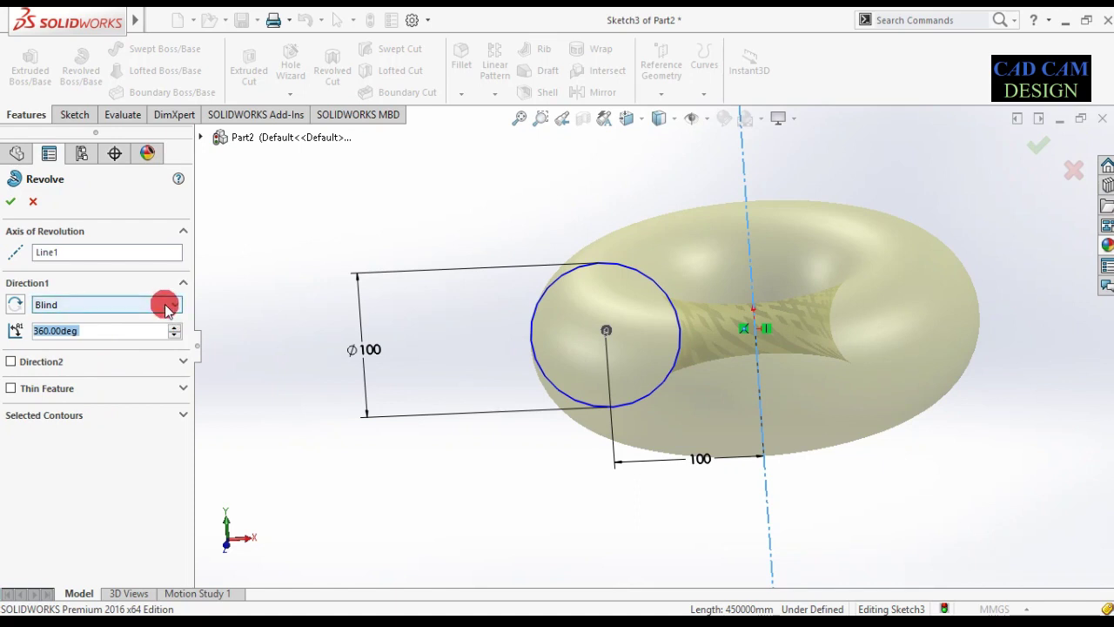
pyautogui.click(132, 320)
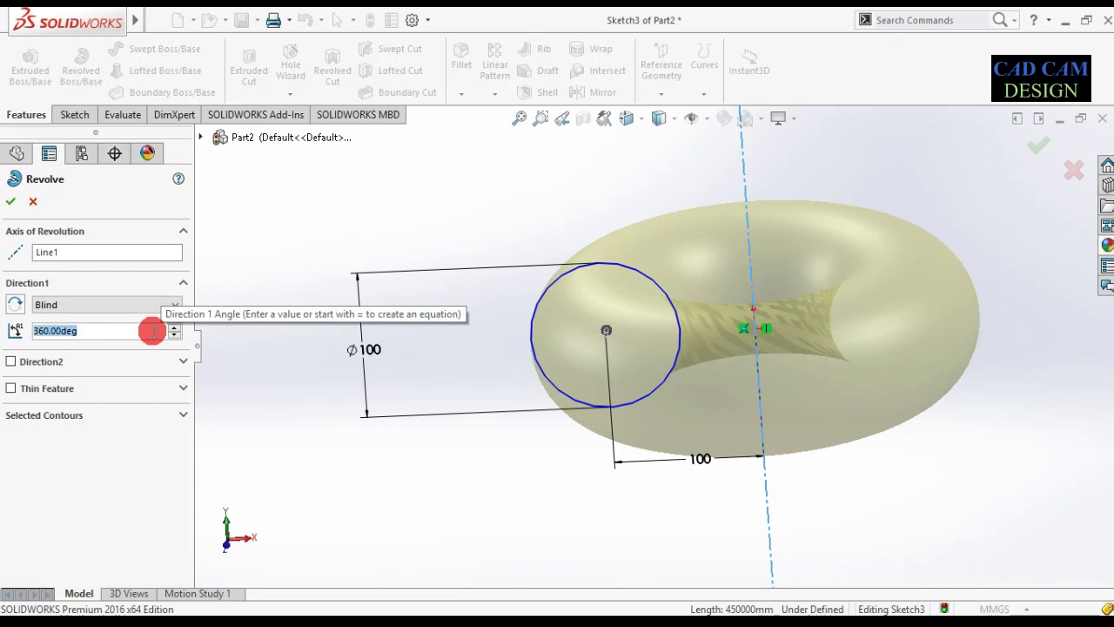
# - Try revolve angles of 150° and 200°, then settle on 270° for a three-quarter ring
pyautogui.write('150')
pyautogui.press('Return')
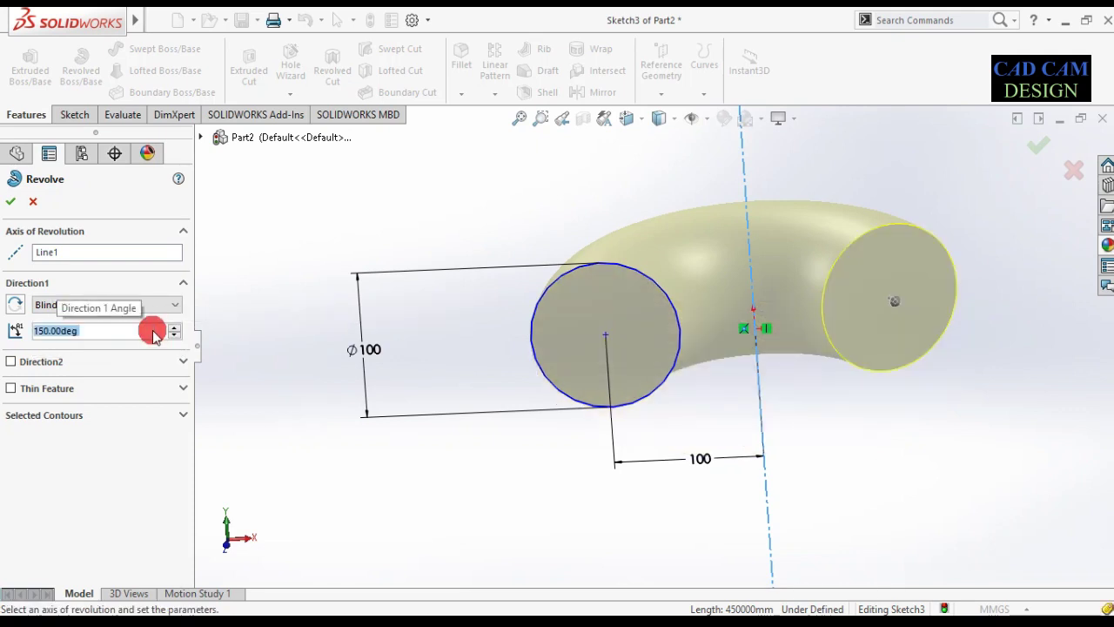
pyautogui.moveTo(605, 186)
pyautogui.mouseDown(button='middle')
pyautogui.moveTo(614, 302)
pyautogui.moveTo(568, 288)
pyautogui.mouseUp(button='middle')
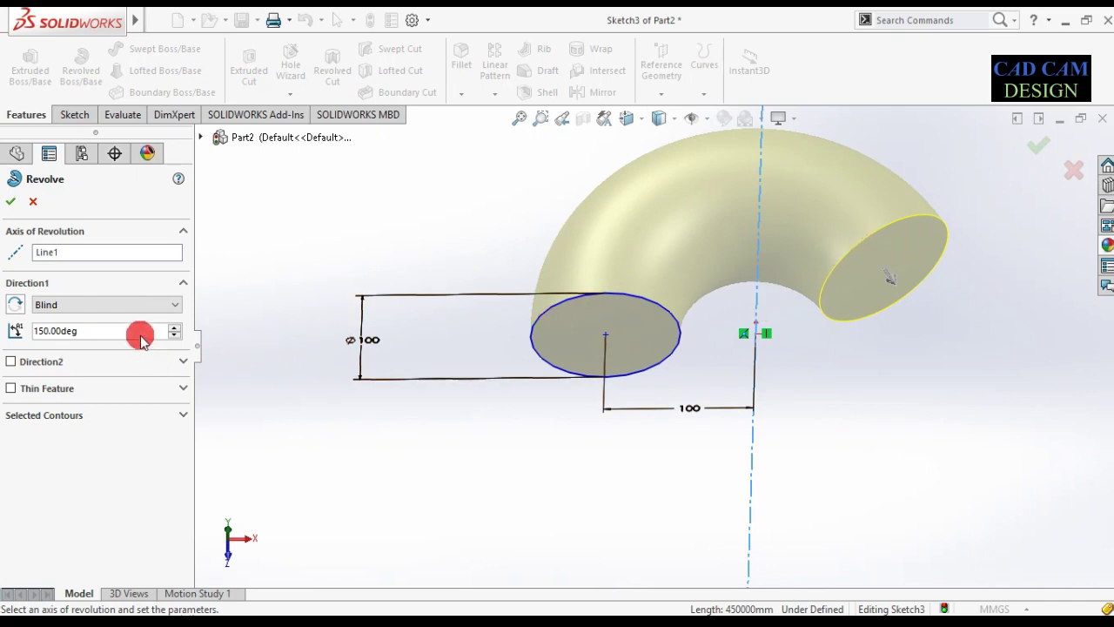
pyautogui.write('1')
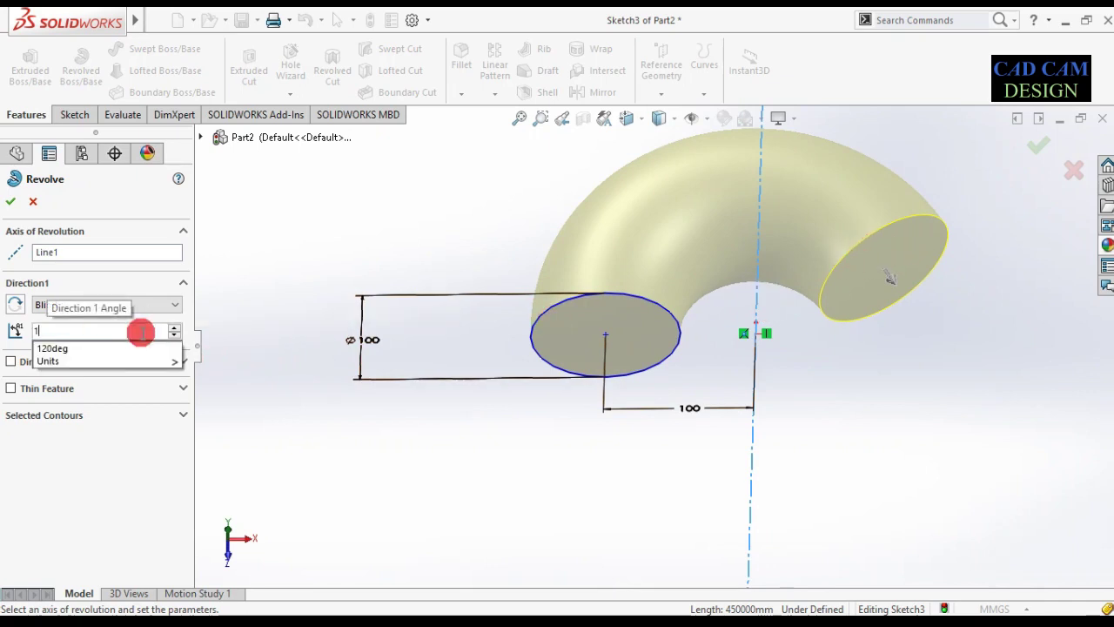
pyautogui.press('BackSpace')
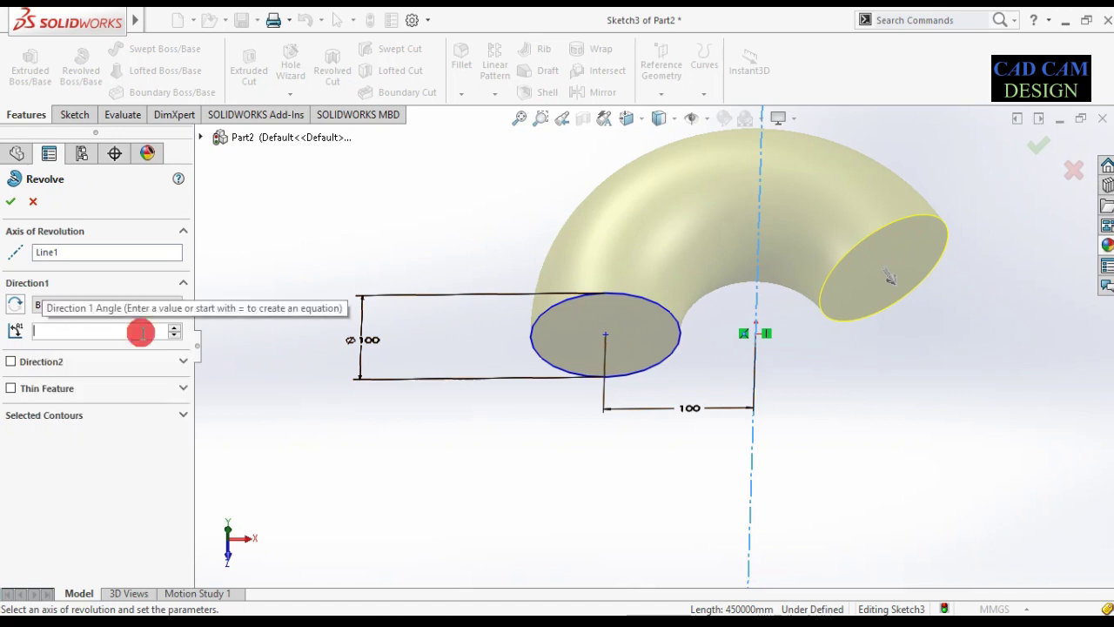
pyautogui.write('200')
pyautogui.press('Return')
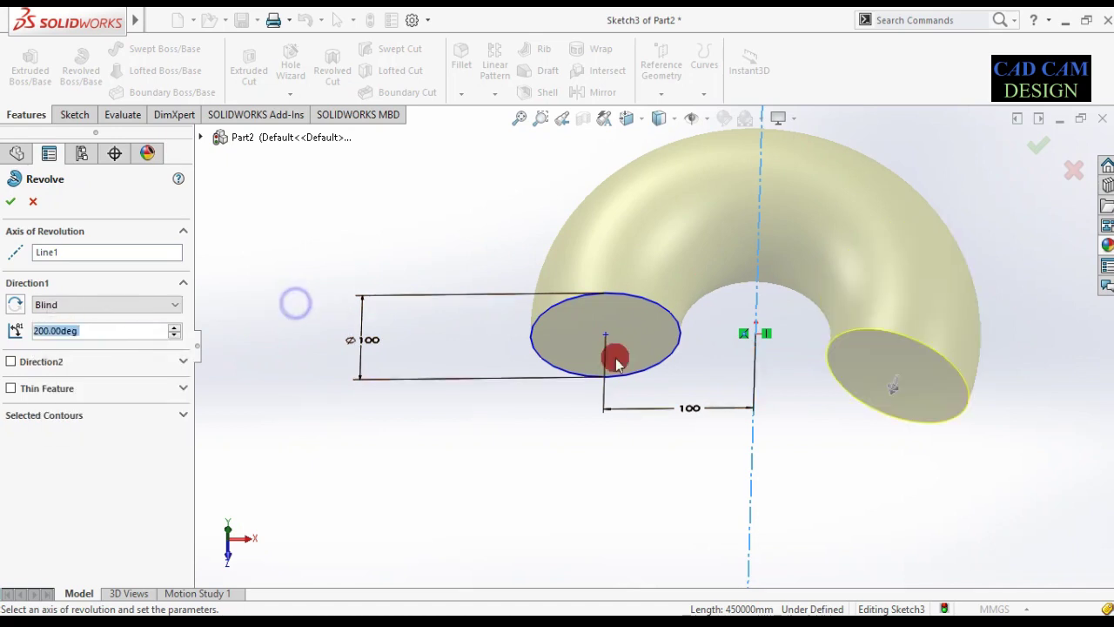
pyautogui.click(112, 331)
pyautogui.write('27')
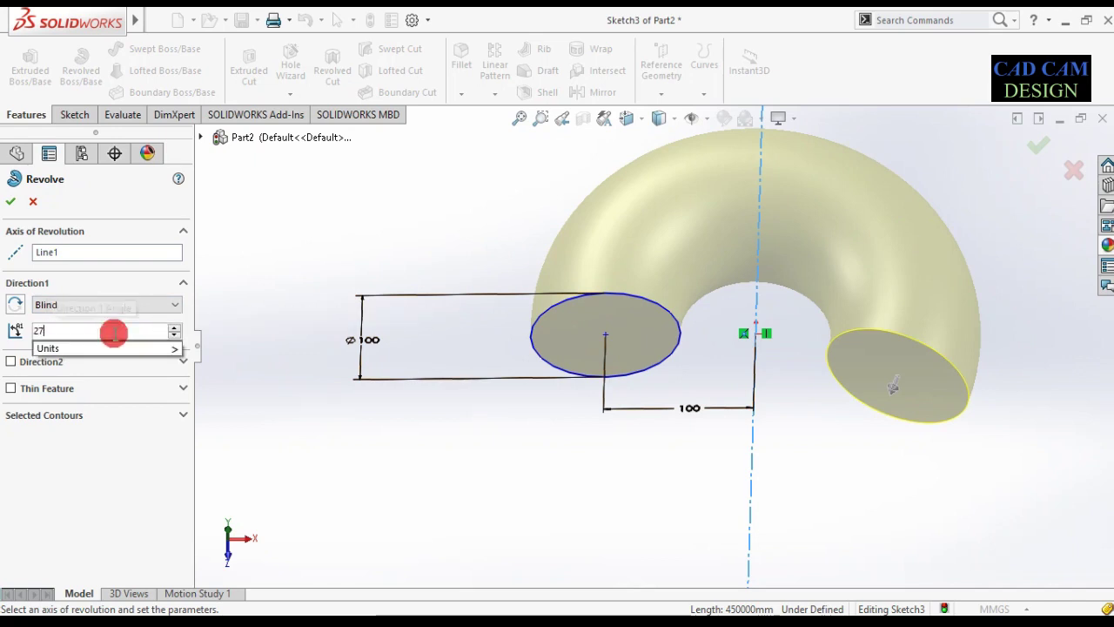
pyautogui.write('0')
pyautogui.press('Return')
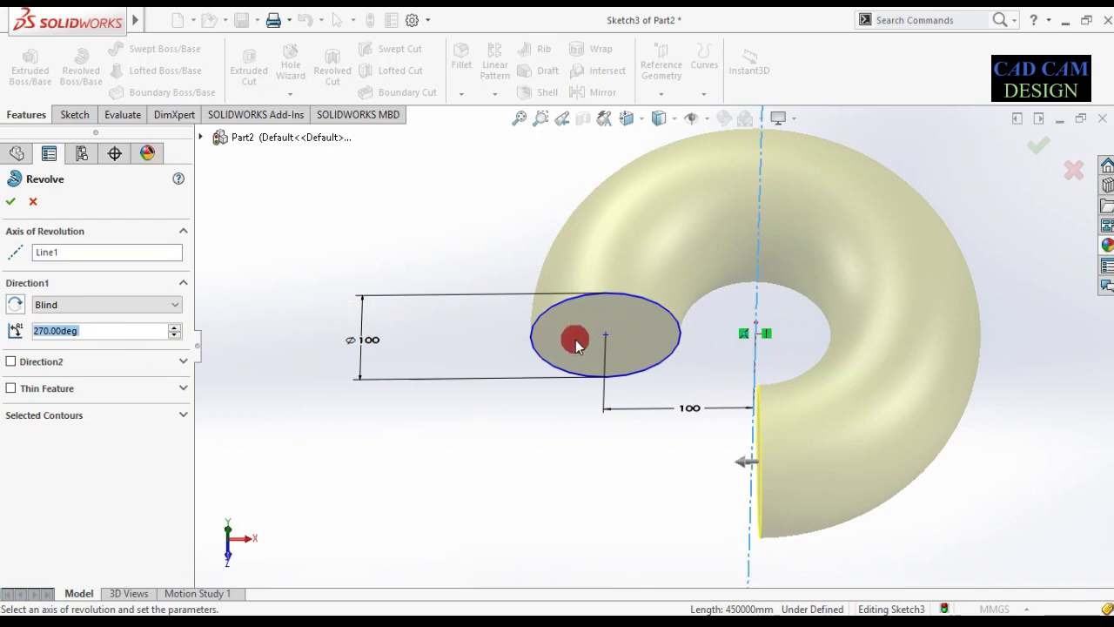
pyautogui.moveTo(569, 403)
pyautogui.mouseDown(button='middle')
pyautogui.moveTo(610, 267)
pyautogui.moveTo(601, 316)
pyautogui.mouseUp(button='middle')
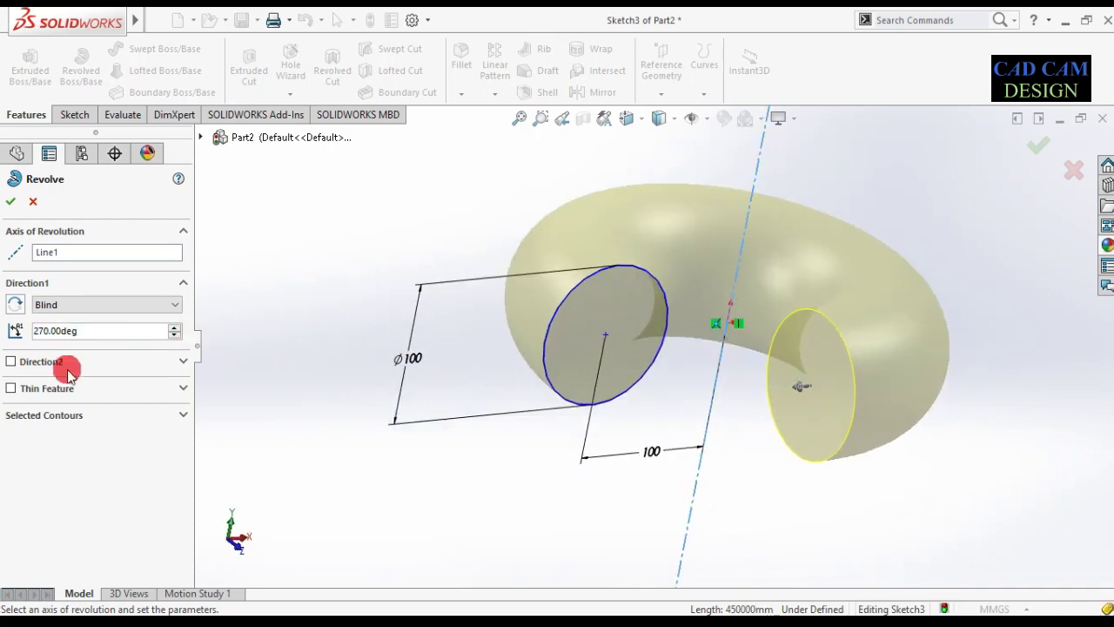
# - Add a second revolve direction of 20° while keeping Direction 1 Blind
pyautogui.click(10, 362)
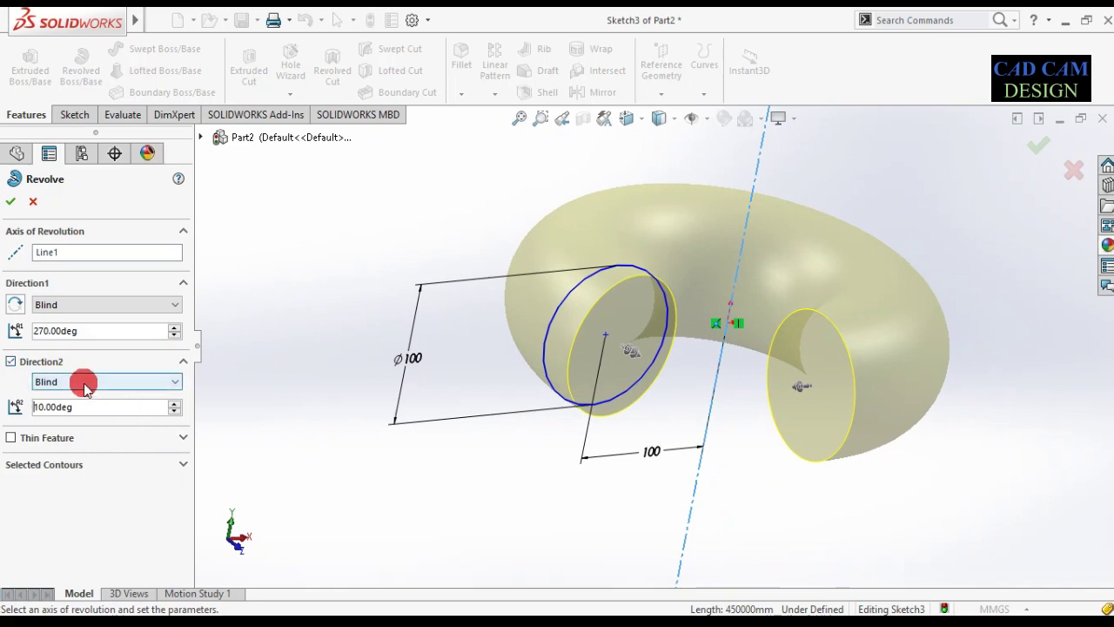
pyautogui.click(111, 309)
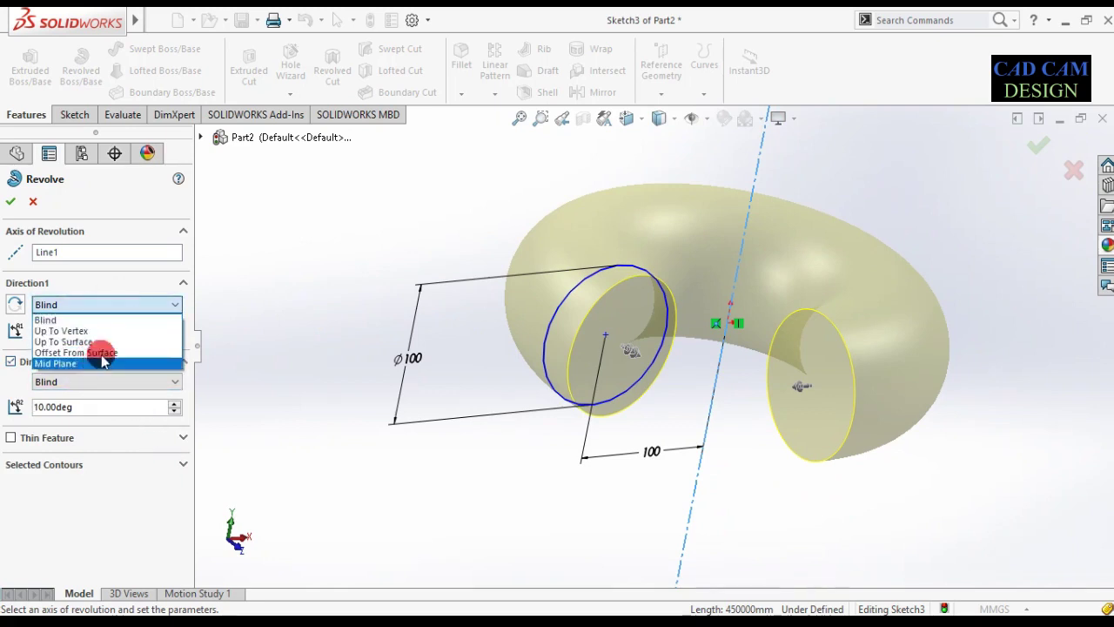
pyautogui.click(120, 307)
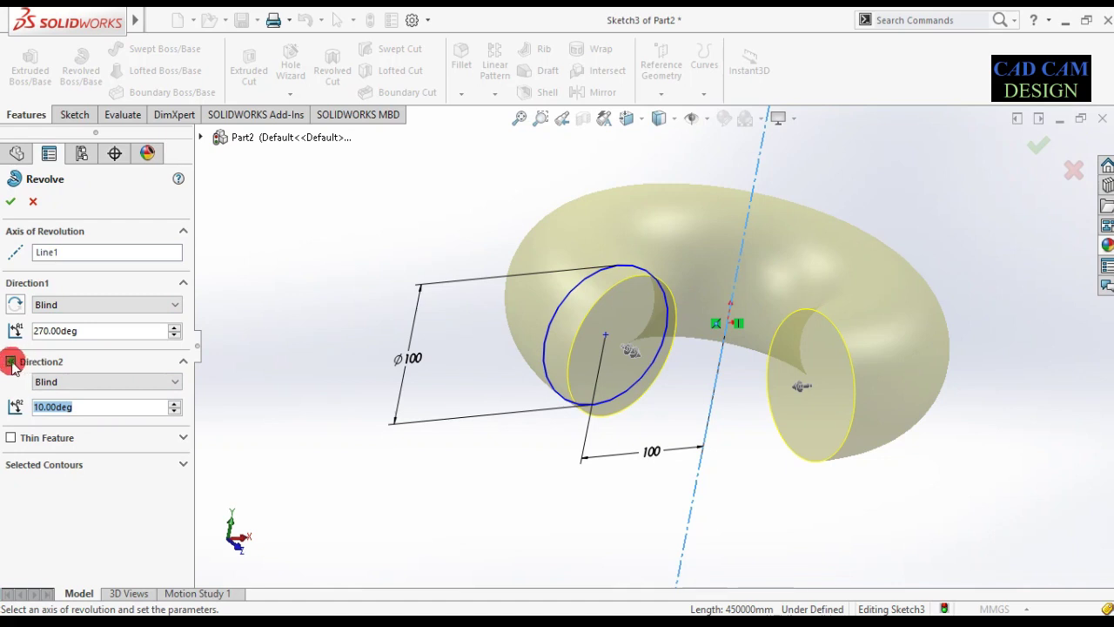
pyautogui.click(11, 361)
pyautogui.click(10, 361)
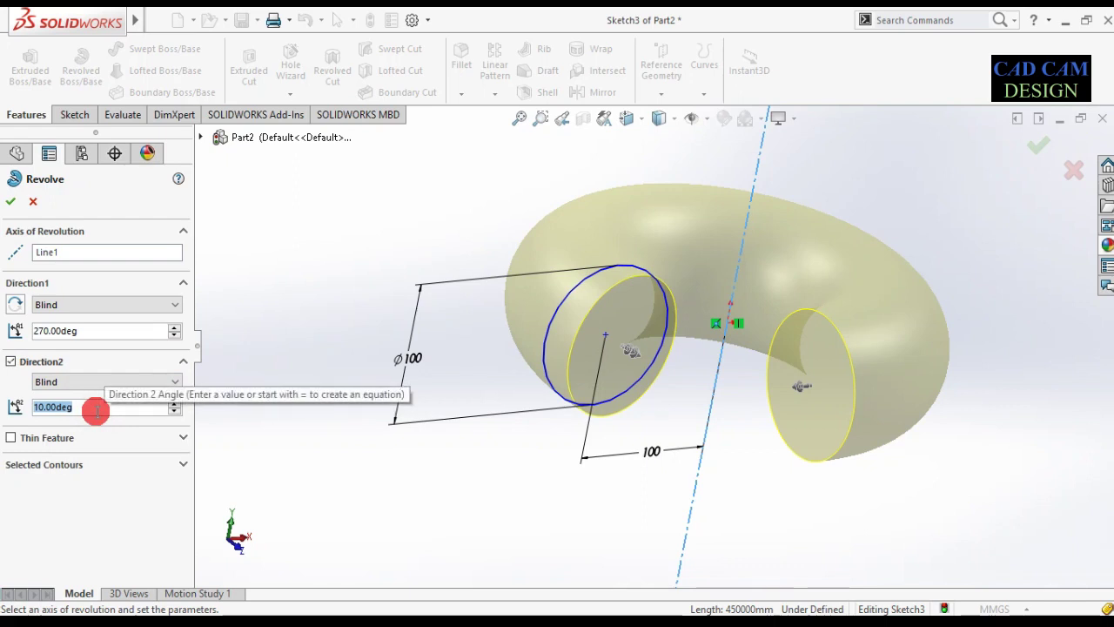
pyautogui.write('20')
pyautogui.press('Return')
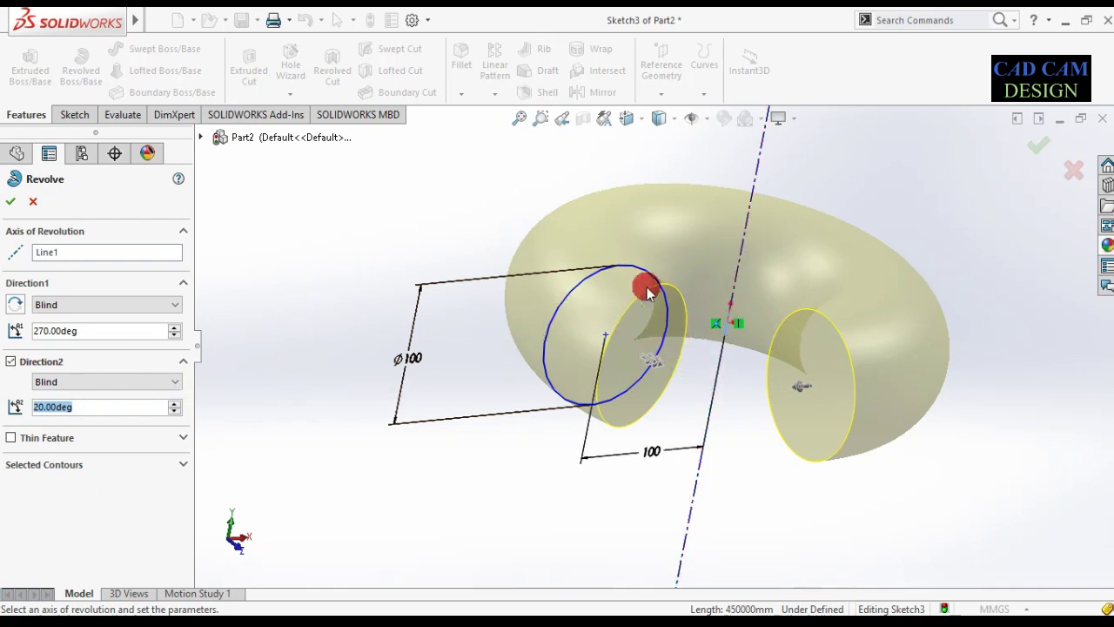
# - Try 25° for the second direction, then drop Direction 2 to revolve one way only
pyautogui.write('2')
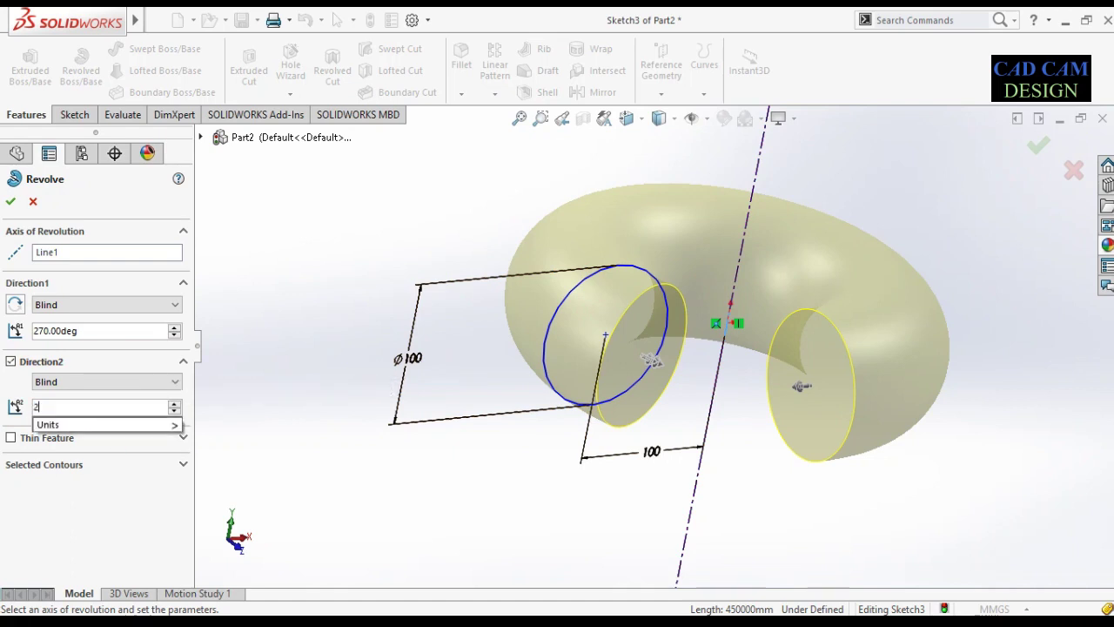
pyautogui.write('5')
pyautogui.press('Return')
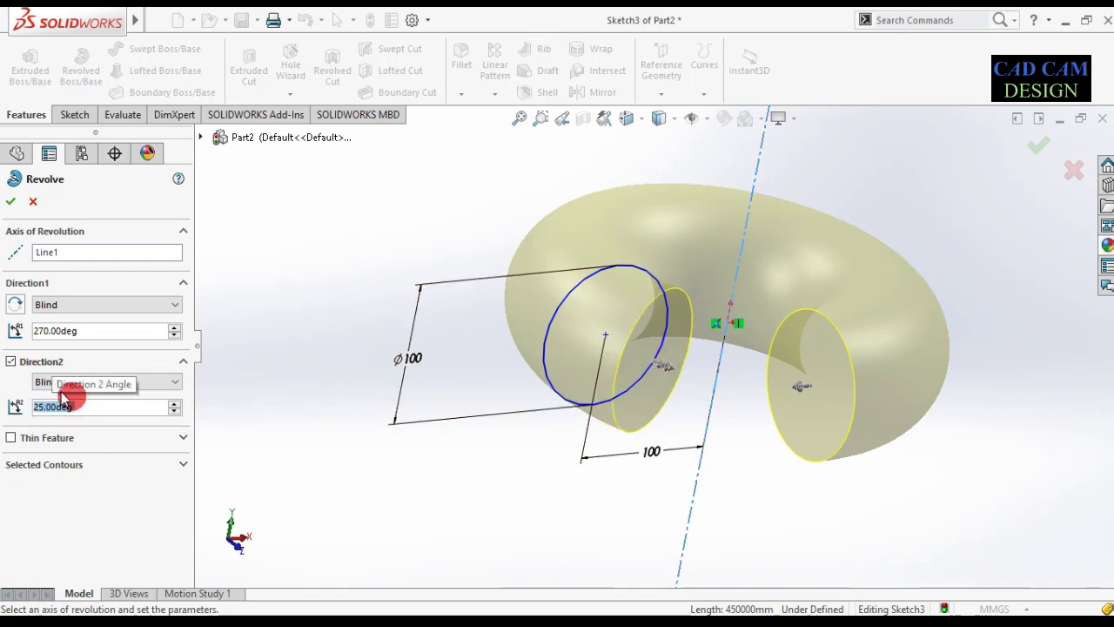
pyautogui.click(11, 361)
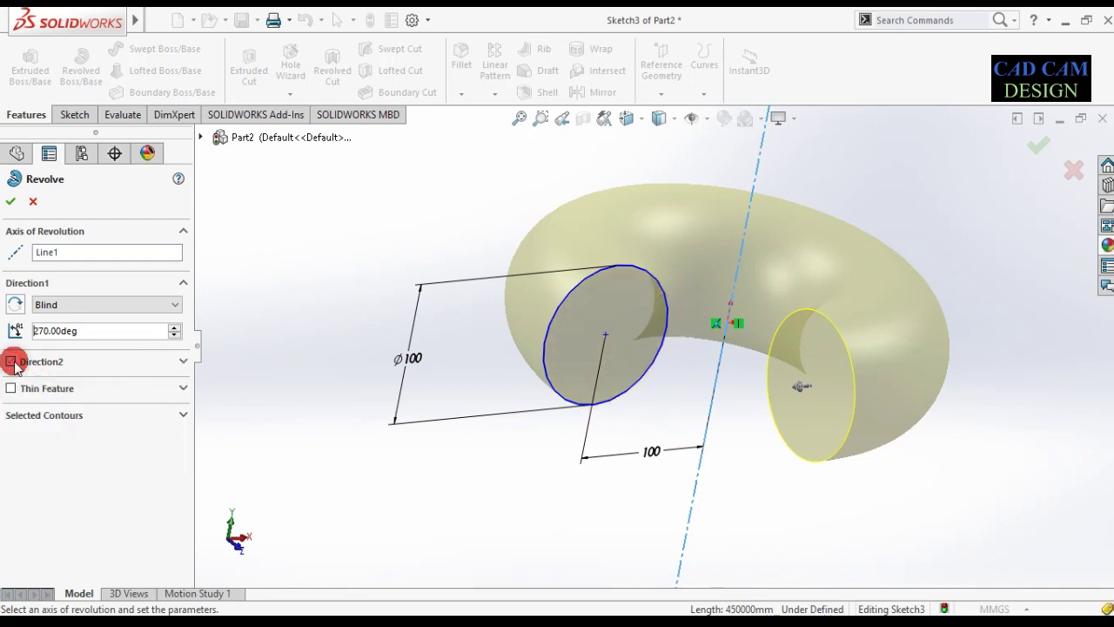
pyautogui.scroll(2, 609, 338)
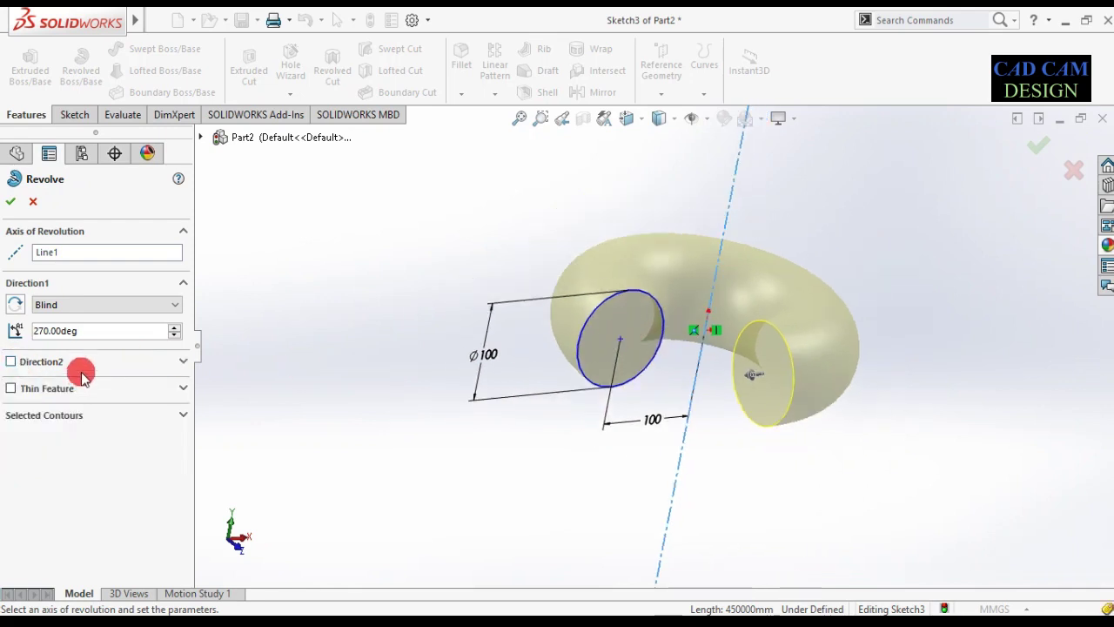
pyautogui.click(184, 361)
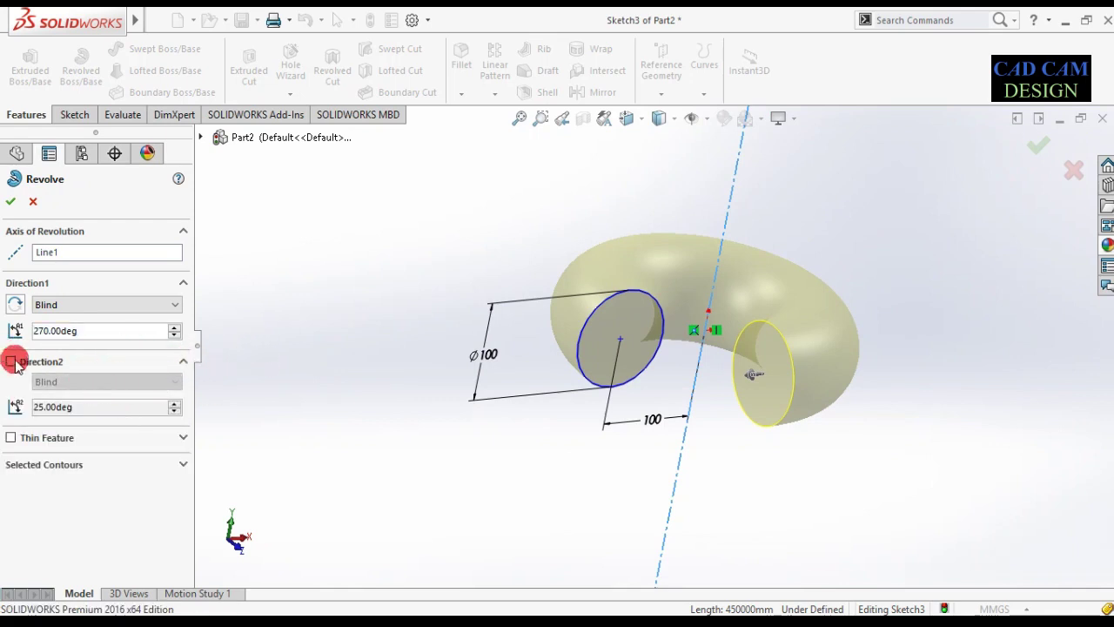
pyautogui.click(184, 362)
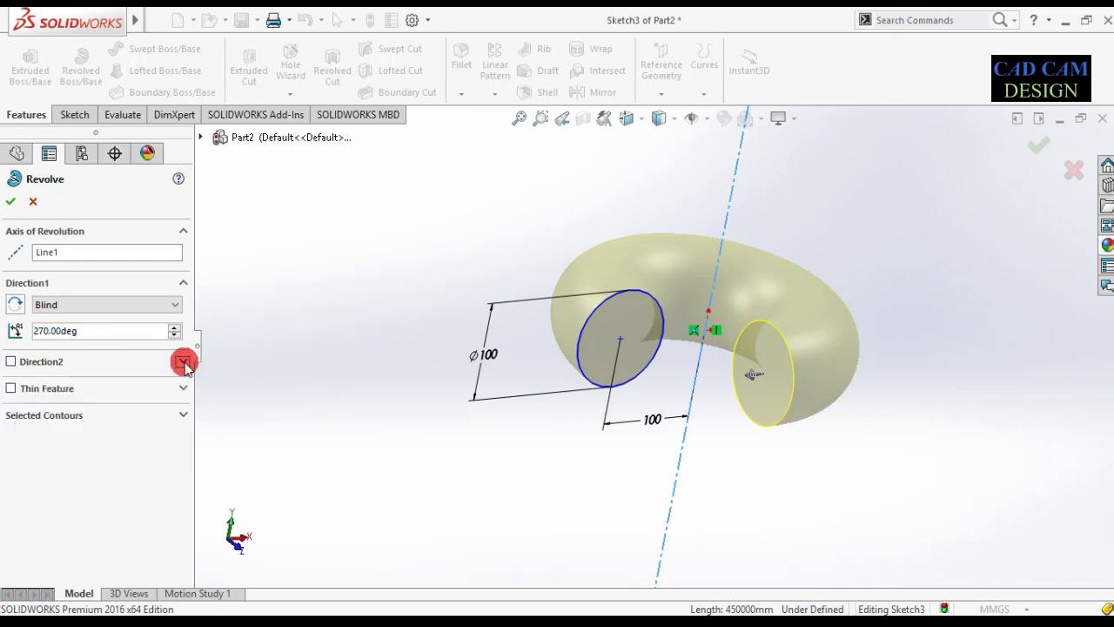
# - Make the revolve a One-Direction thin feature
pyautogui.click(10, 388)
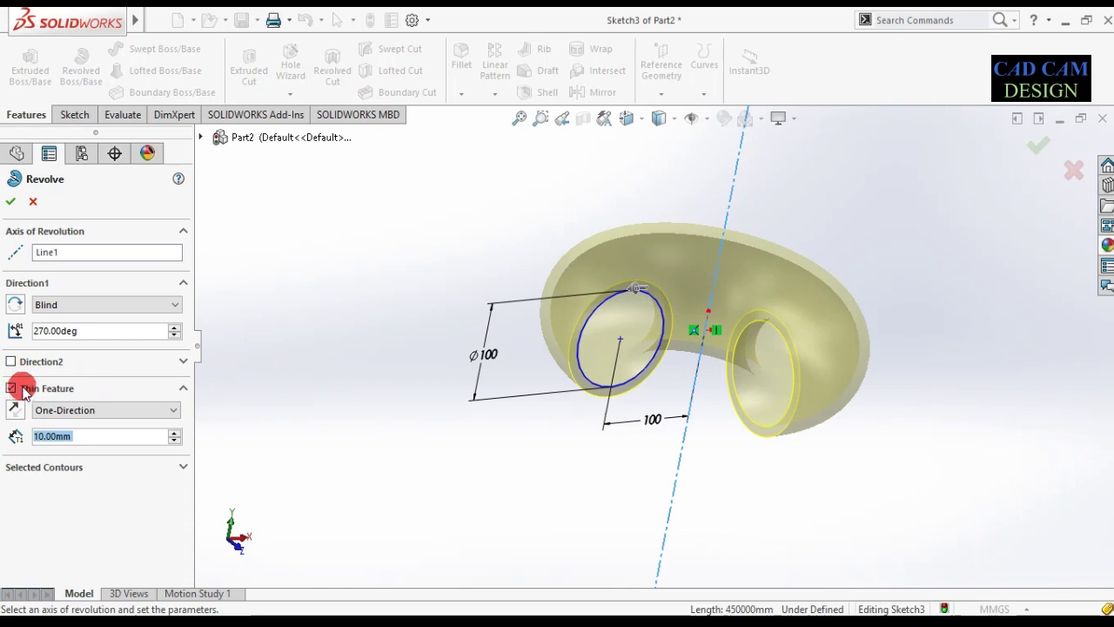
pyautogui.scroll(-3, 626, 305)
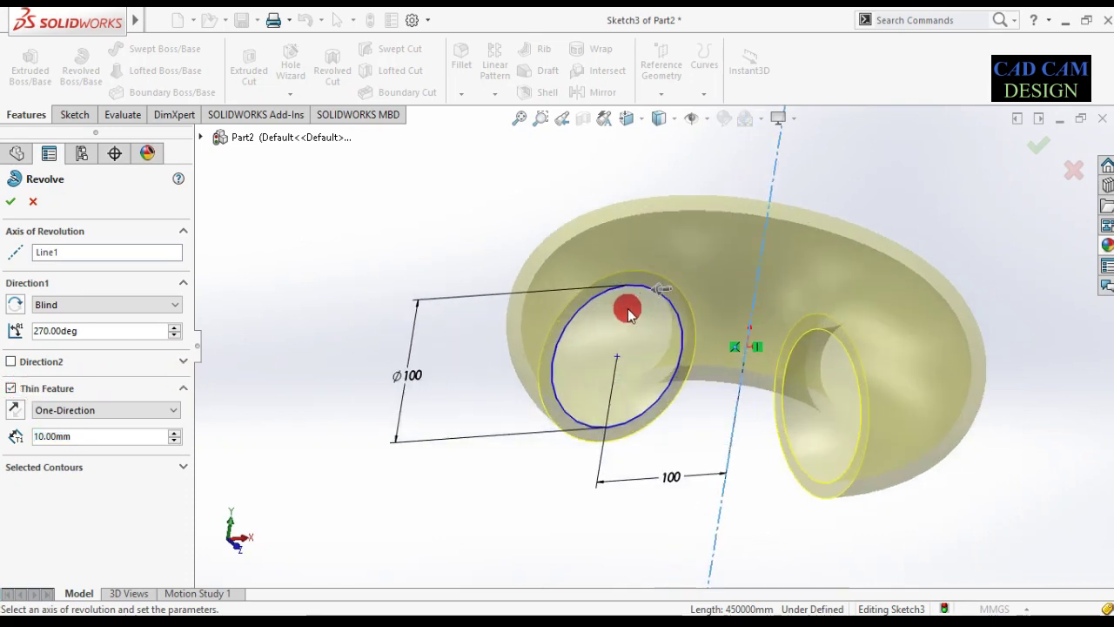
pyautogui.click(122, 417)
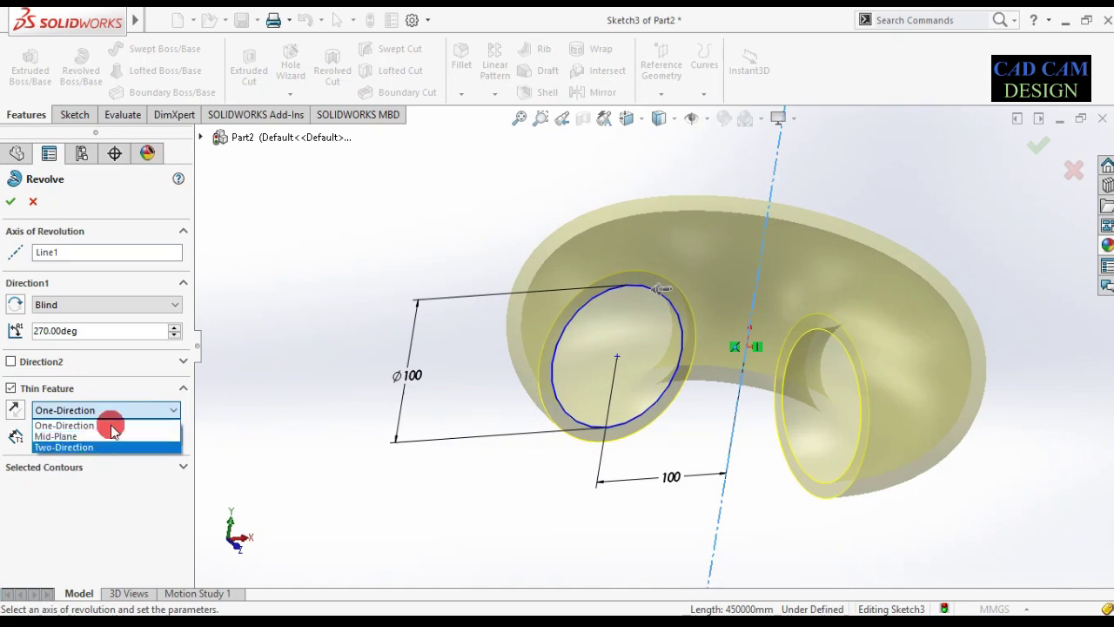
pyautogui.click(108, 427)
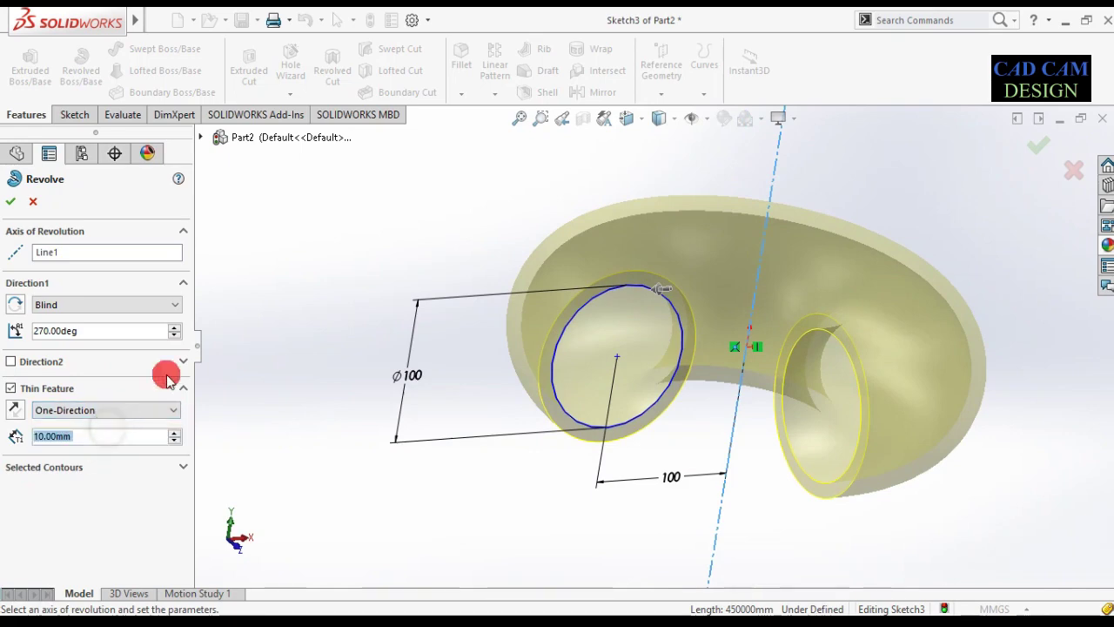
pyautogui.moveTo(639, 336)
pyautogui.mouseDown(button='middle')
pyautogui.moveTo(619, 323)
pyautogui.moveTo(664, 276)
pyautogui.mouseUp(button='middle')
pyautogui.scroll(-3, 664, 277)
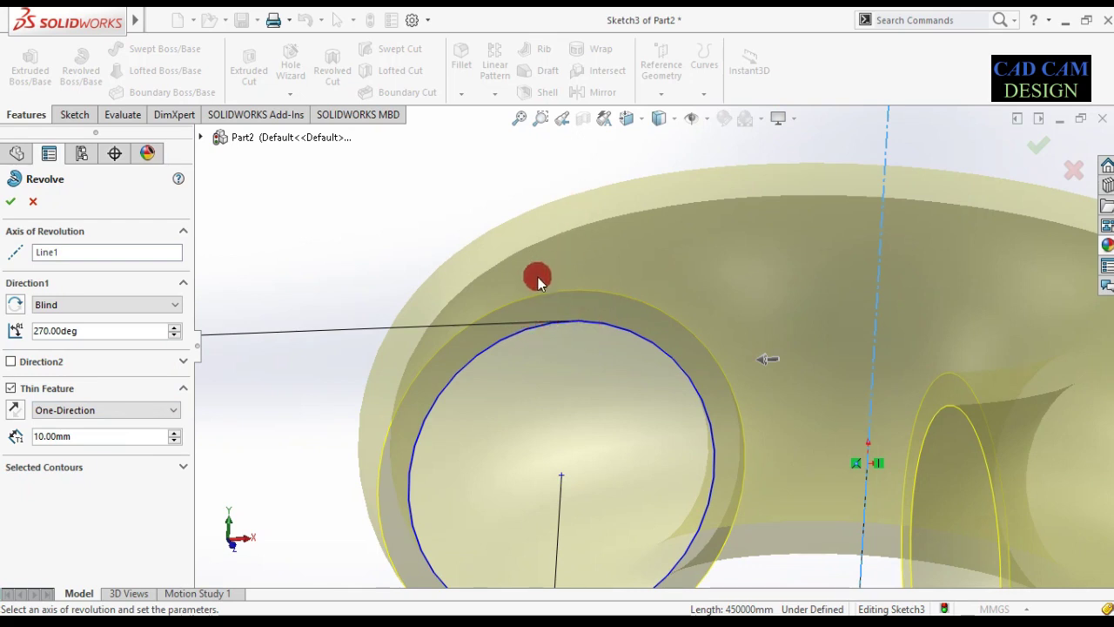
# - Set the wall thickness to 20 mm and accept the Revolve-Thin1 feature
pyautogui.click(106, 437)
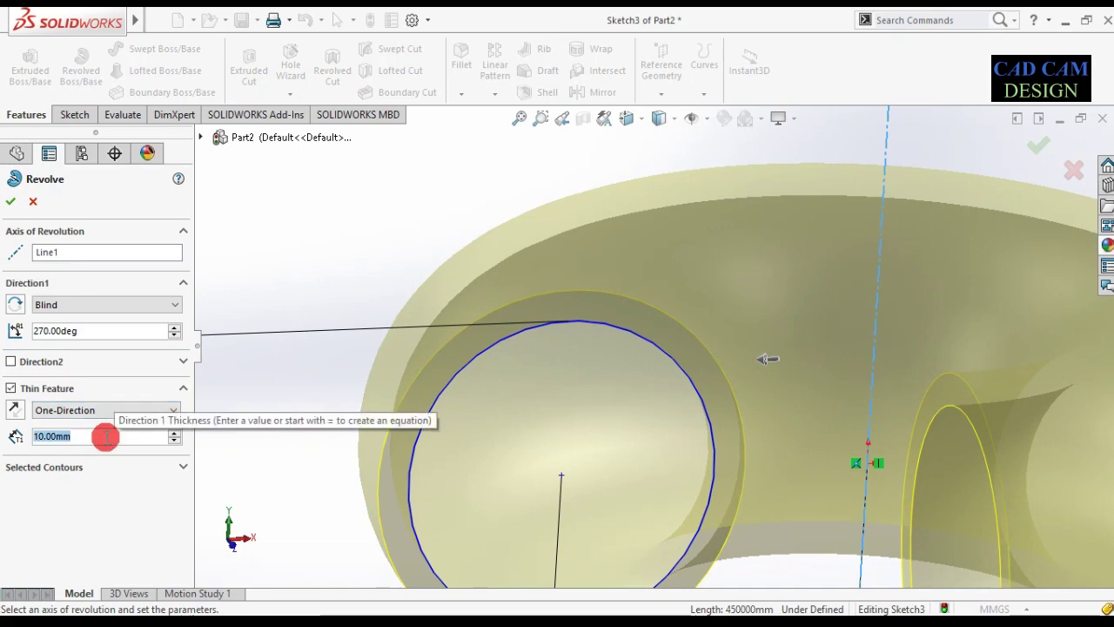
pyautogui.write('20')
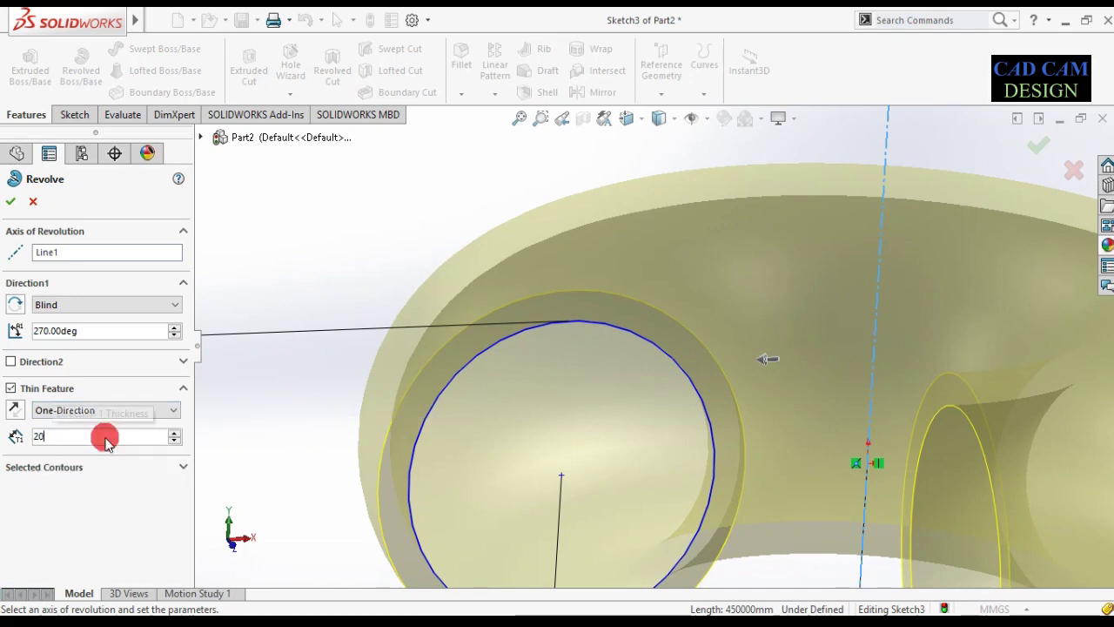
pyautogui.press('Return')
pyautogui.scroll(4, 671, 407)
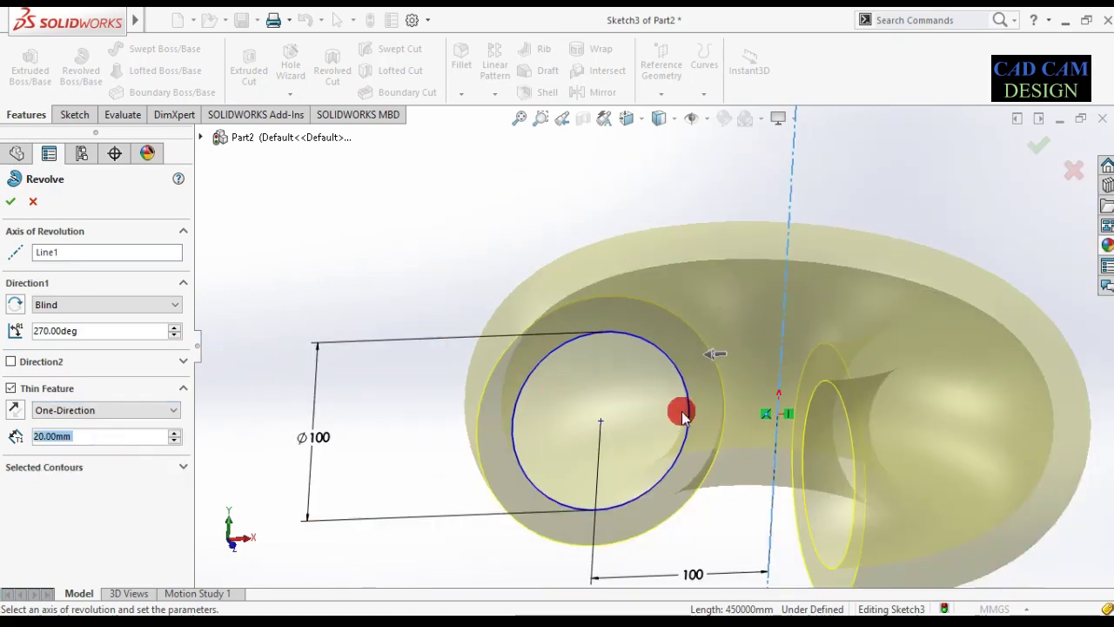
pyautogui.scroll(1, 627, 436)
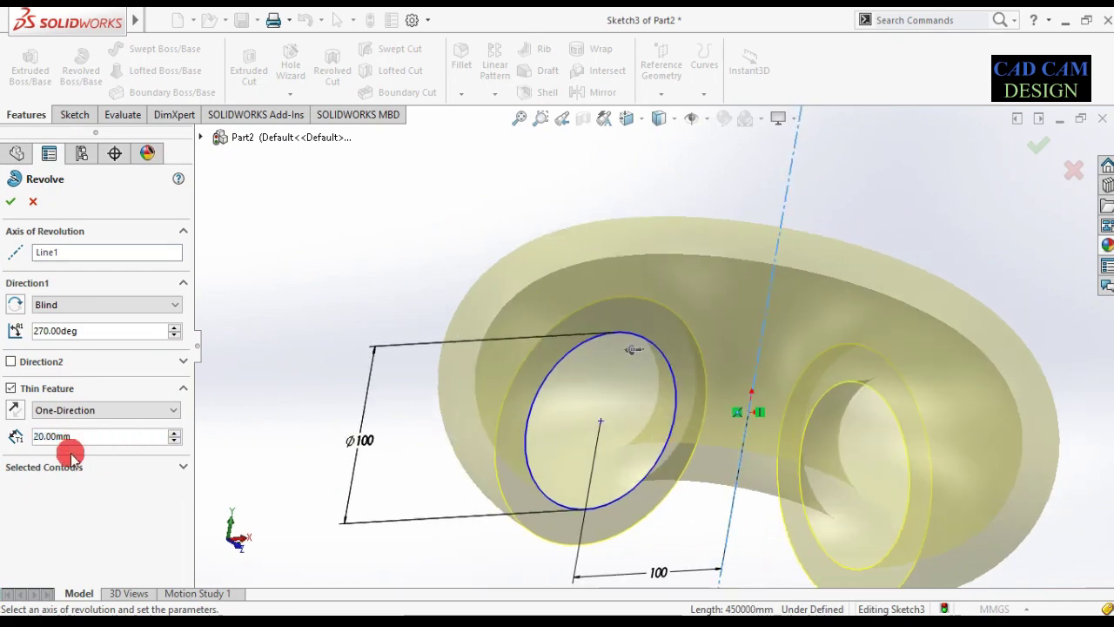
pyautogui.click(14, 202)
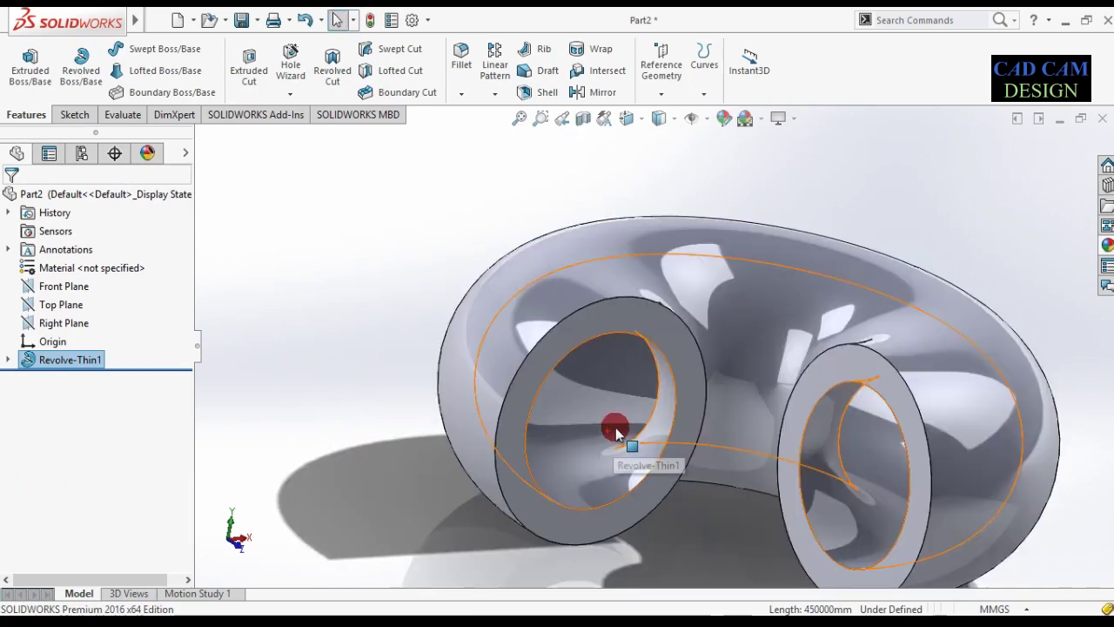
# - Apply the orange siena Painted Car appearance to the elbow from the Appearances library
pyautogui.moveTo(616, 433)
pyautogui.mouseDown(button='middle')
pyautogui.moveTo(542, 318)
pyautogui.moveTo(600, 398)
pyautogui.moveTo(690, 350)
pyautogui.mouseUp(button='middle')
pyautogui.scroll(3, 600, 393)
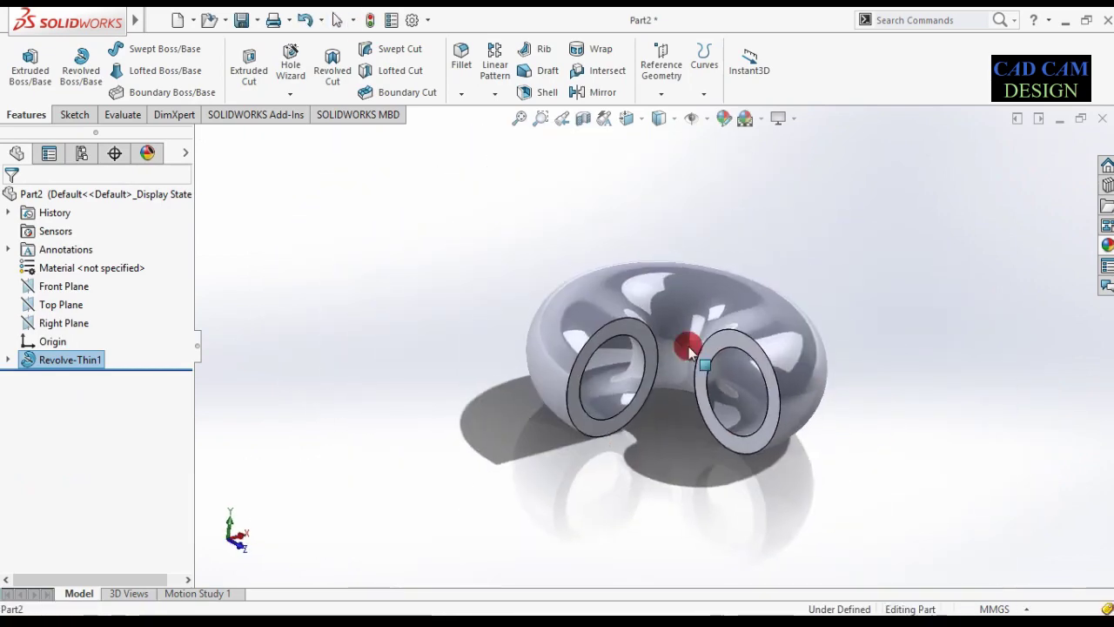
pyautogui.click(1108, 245)
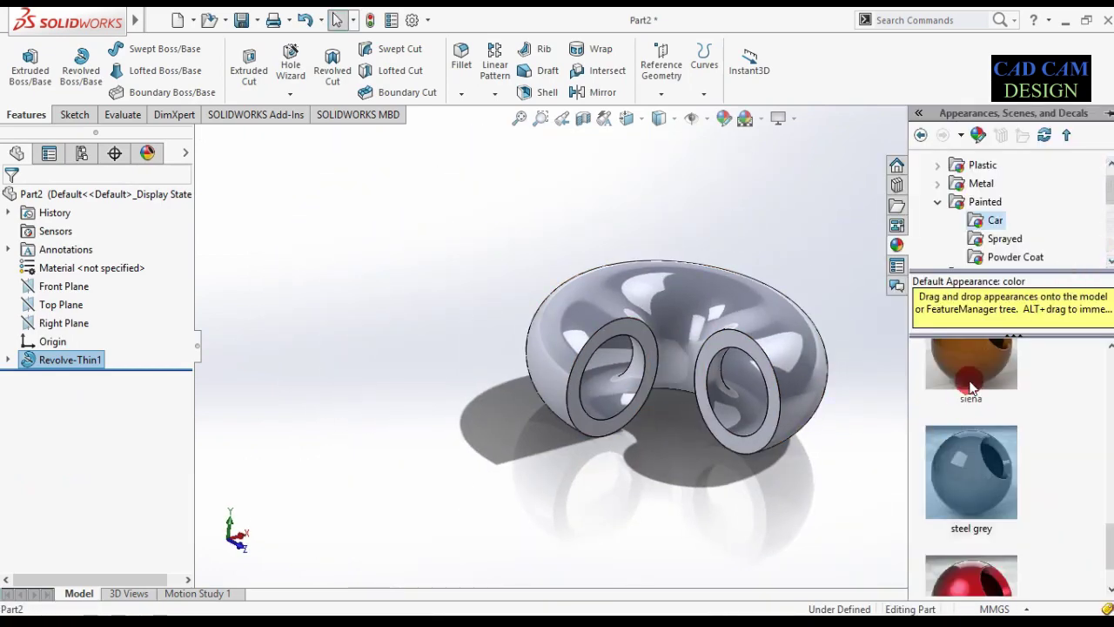
pyautogui.scroll(-3, 969, 402)
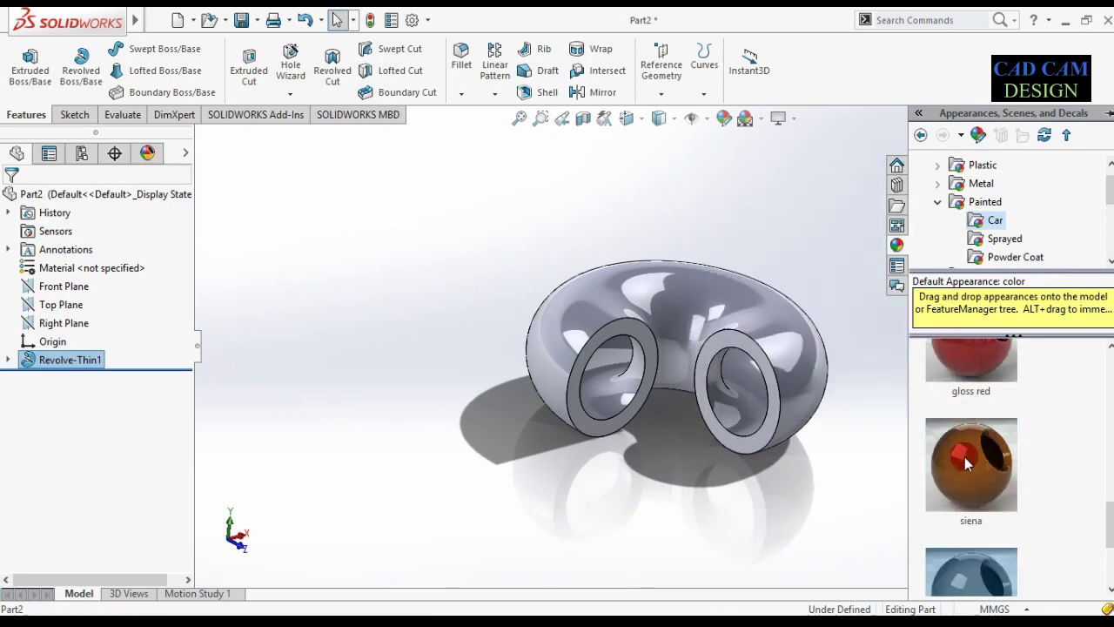
pyautogui.moveTo(964, 457); pyautogui.dragTo(739, 359)
pyautogui.click(739, 360)
pyautogui.moveTo(722, 423)
pyautogui.mouseDown(button='middle')
pyautogui.moveTo(685, 356)
pyautogui.moveTo(716, 378)
pyautogui.moveTo(710, 331)
pyautogui.moveTo(707, 371)
pyautogui.mouseUp(button='middle')
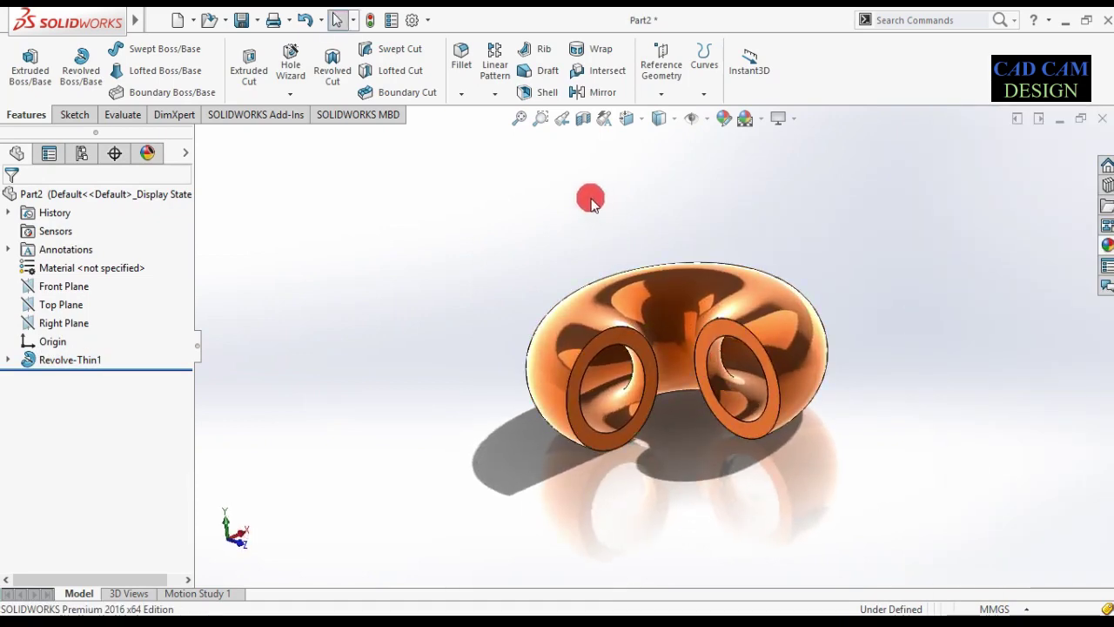
# - Show a section view through the elbow with a rotated cut plane to reveal its hollow walls
pyautogui.click(584, 119)
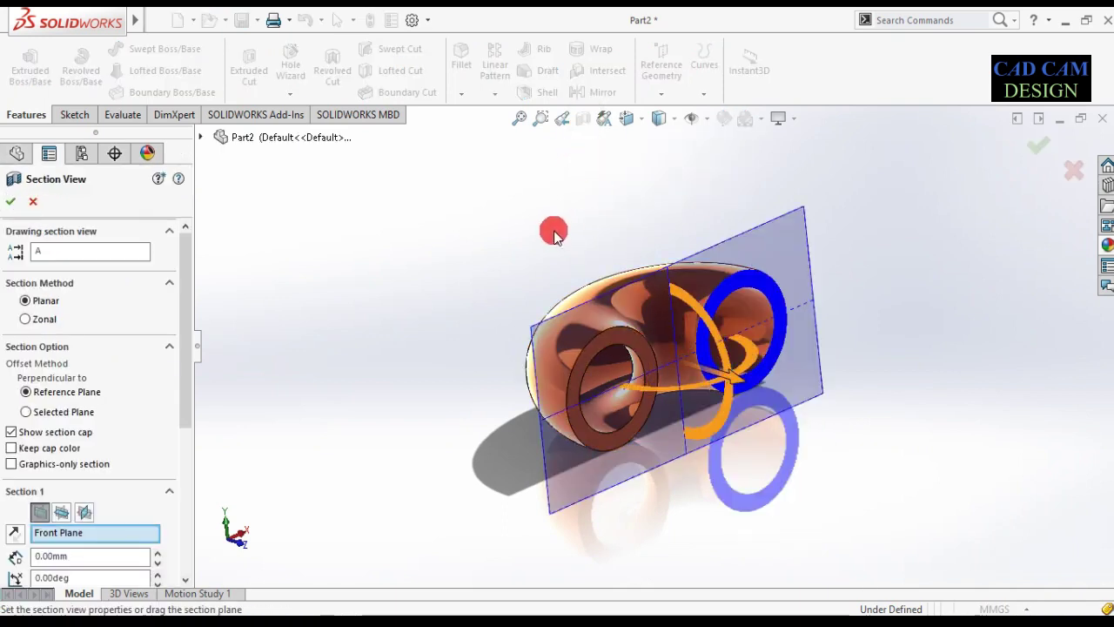
pyautogui.moveTo(553, 233); pyautogui.dragTo(672, 290, button='middle')
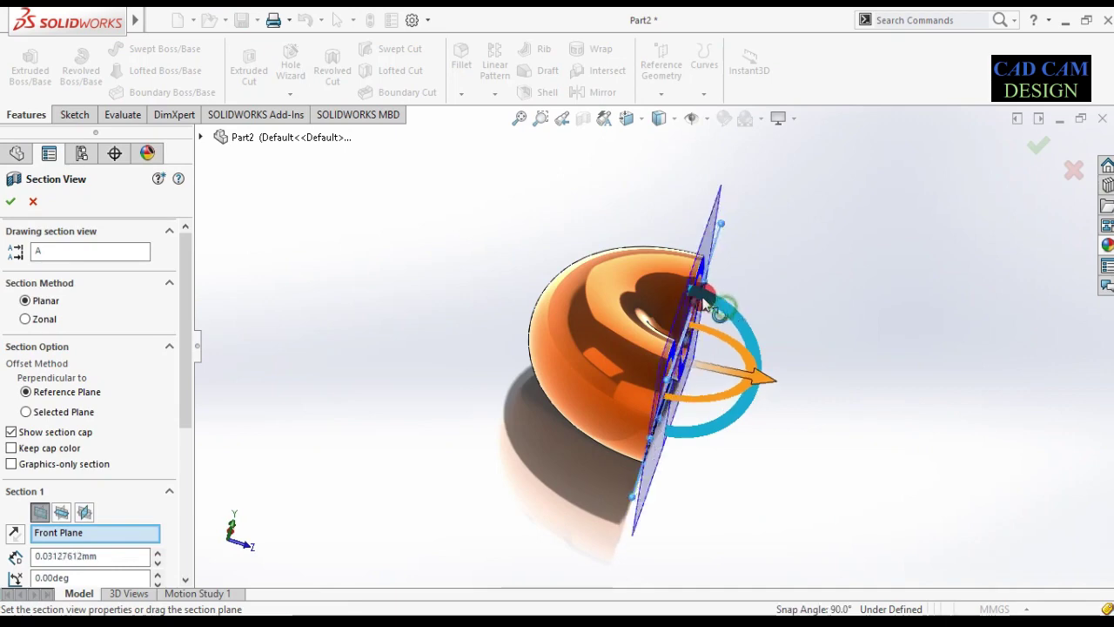
pyautogui.moveTo(706, 301)
pyautogui.mouseDown()
pyautogui.moveTo(662, 279)
pyautogui.moveTo(582, 275)
pyautogui.moveTo(963, 385)
pyautogui.mouseUp()
pyautogui.click(1039, 146)
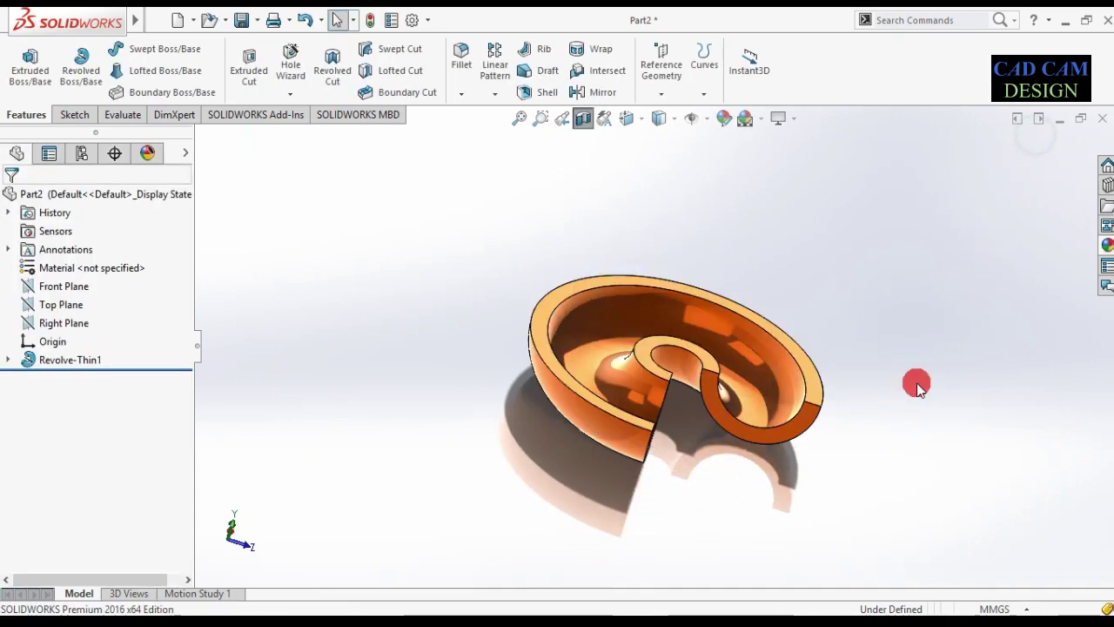
pyautogui.moveTo(916, 386)
pyautogui.mouseDown(button='middle')
pyautogui.moveTo(778, 381)
pyautogui.moveTo(771, 418)
pyautogui.moveTo(714, 485)
pyautogui.moveTo(754, 405)
pyautogui.moveTo(786, 418)
pyautogui.moveTo(707, 378)
pyautogui.moveTo(748, 313)
pyautogui.mouseUp(button='middle')
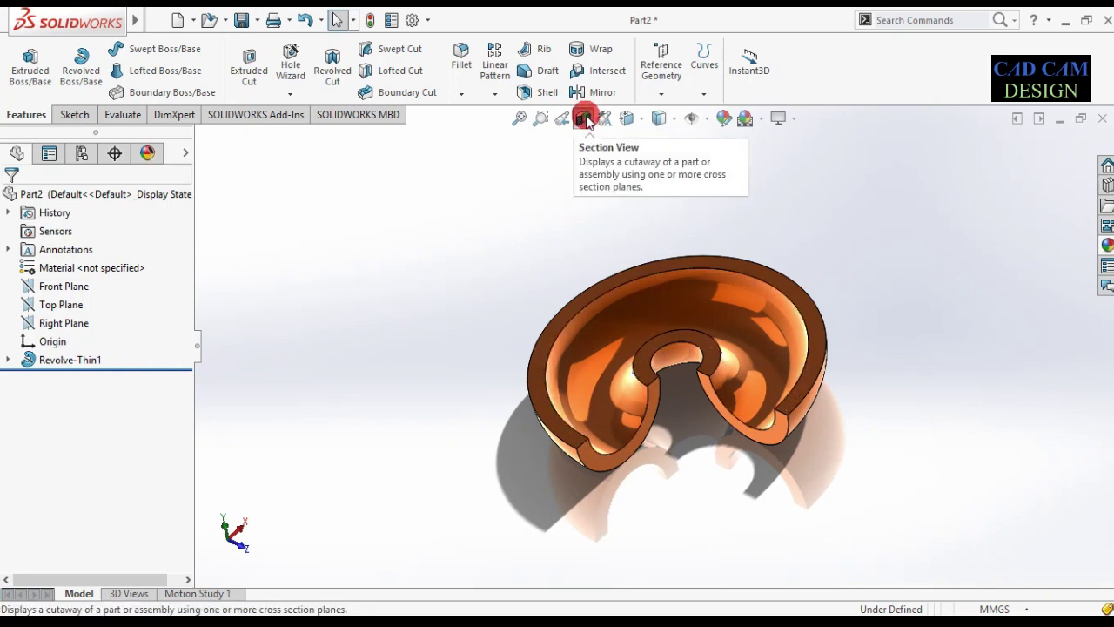
# - Turn the section view off to restore the full elbow and bring up Revolve-Thin1's menu
pyautogui.click(584, 118)
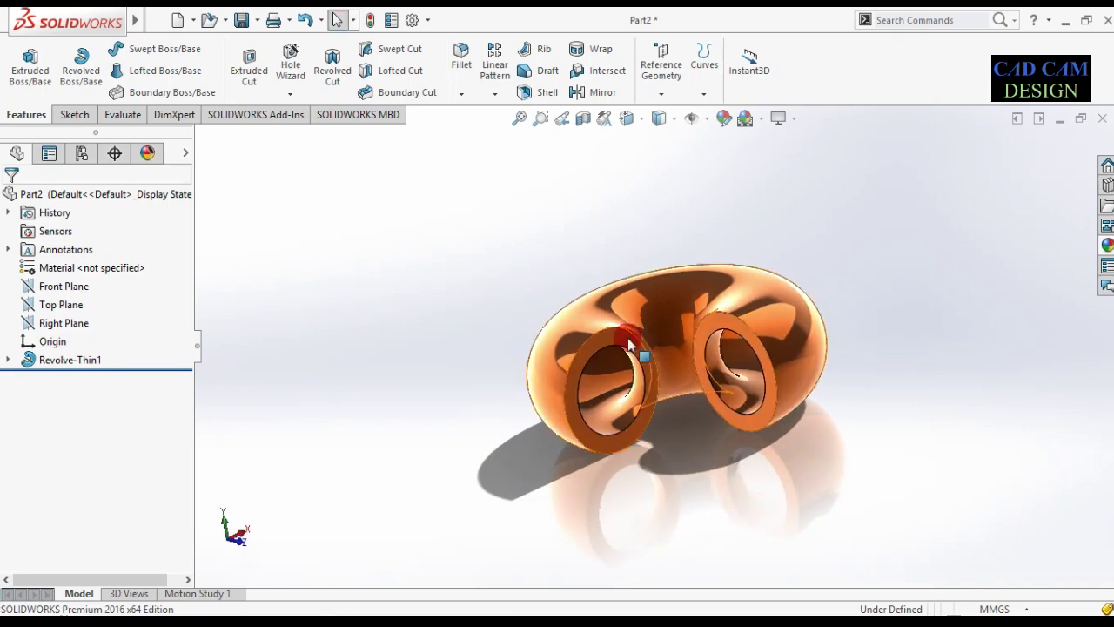
pyautogui.scroll(-2, 570, 370)
pyautogui.scroll(-3, 575, 365)
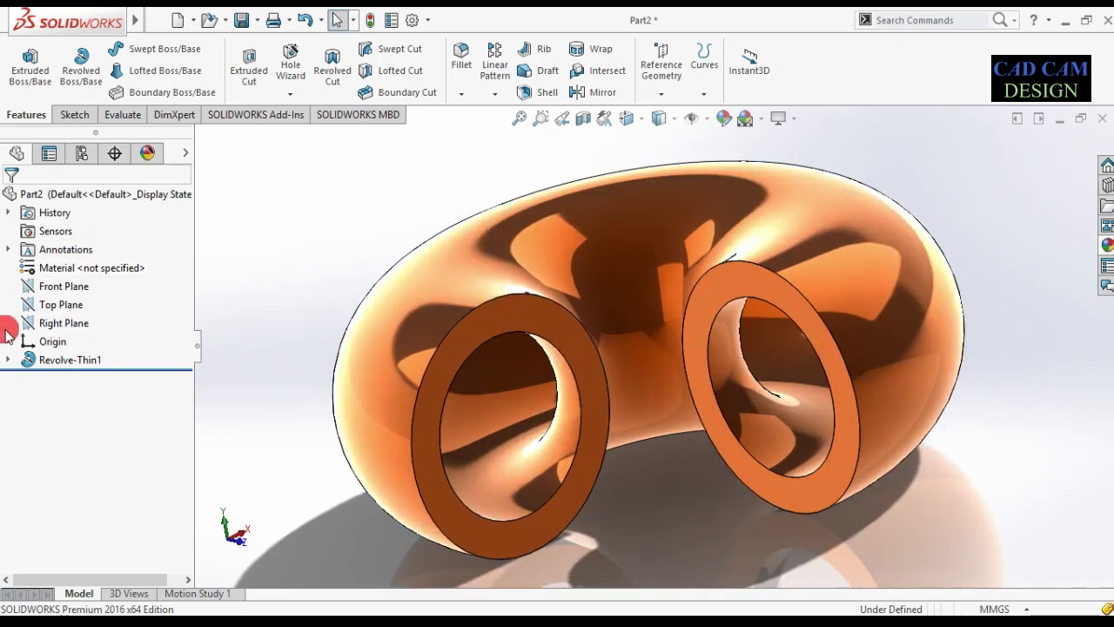
pyautogui.rightClick(45, 359)
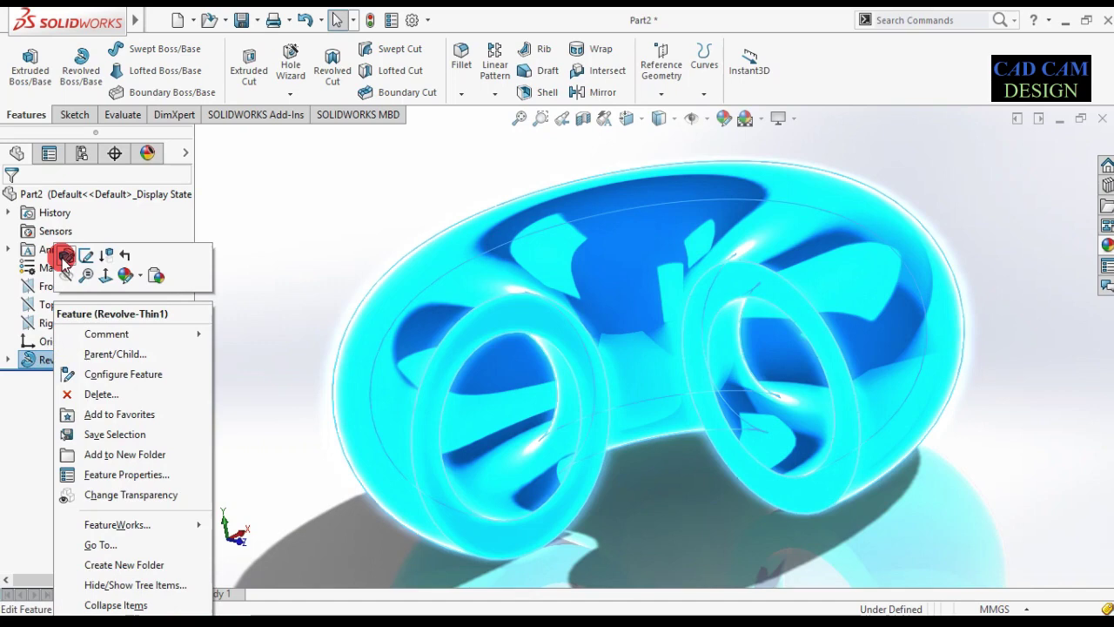
# - Edit Revolve-Thin1 so its 20 mm thin wall is Mid-Plane instead of One-Direction
pyautogui.click(64, 257)
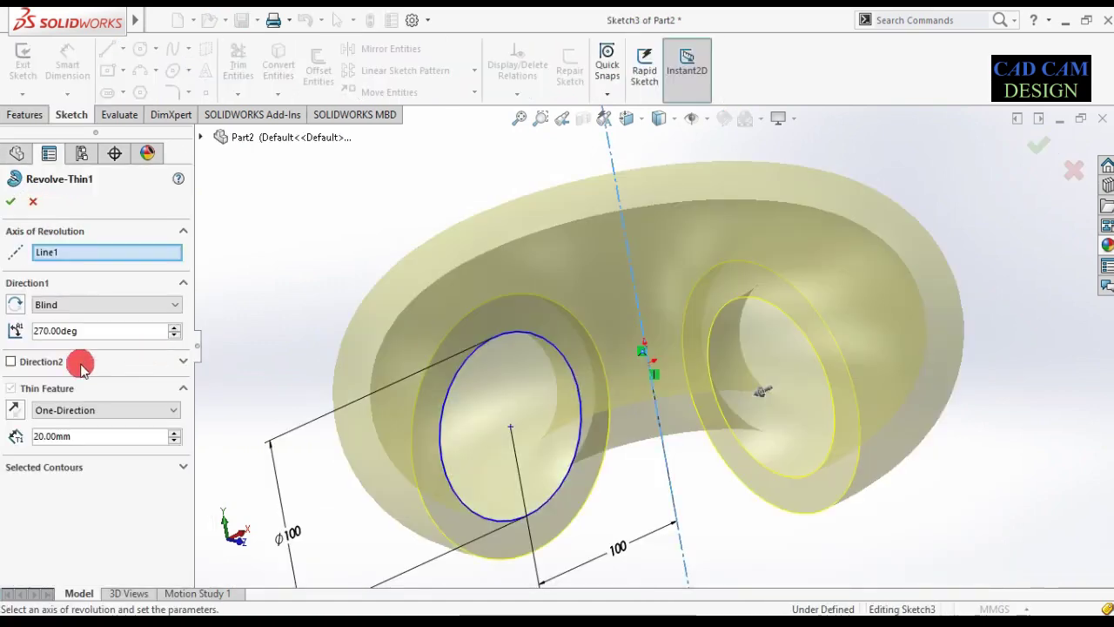
pyautogui.click(94, 411)
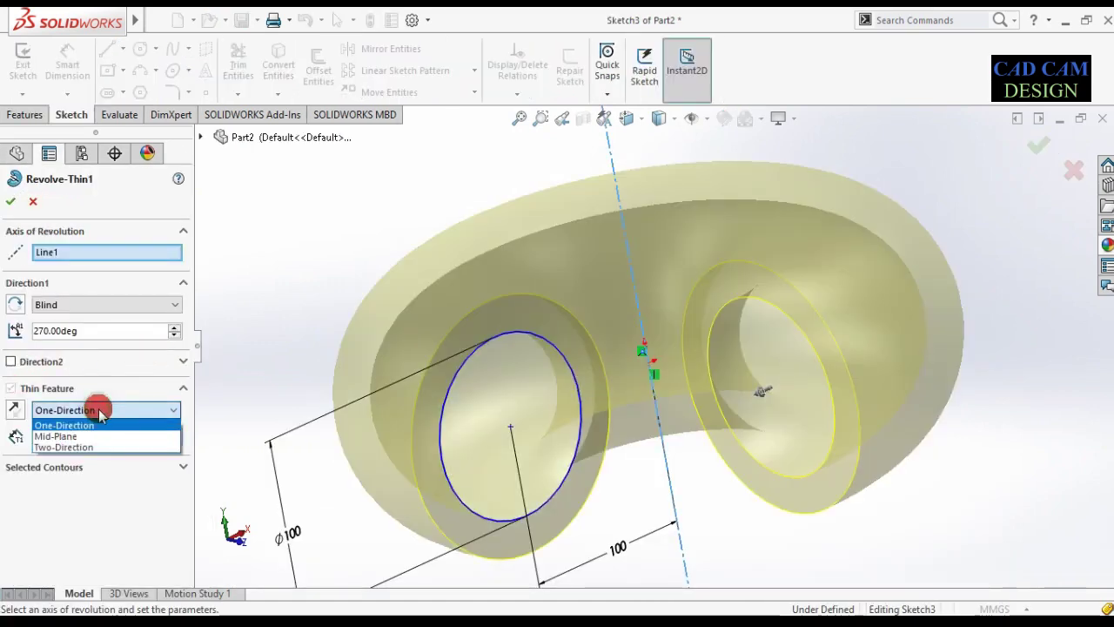
pyautogui.click(77, 438)
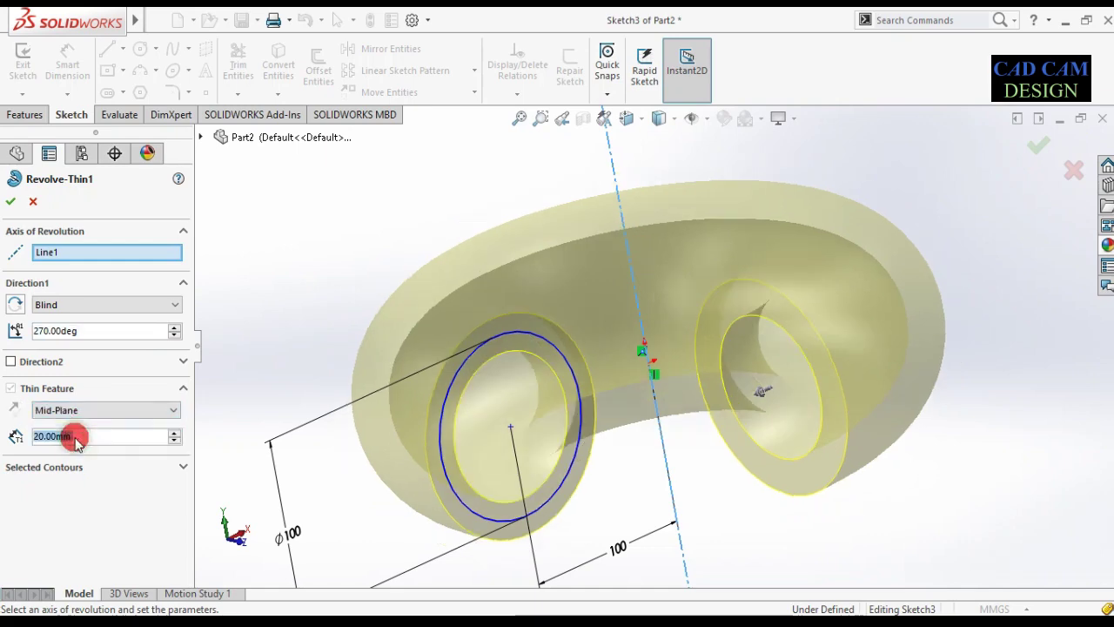
pyautogui.scroll(-3, 523, 409)
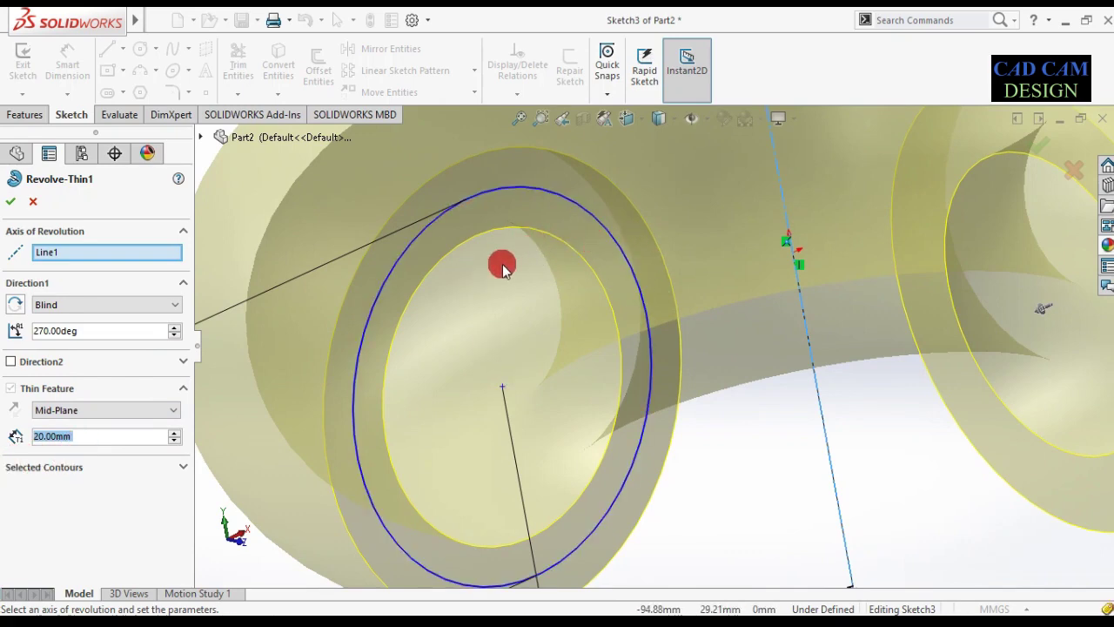
pyautogui.scroll(2, 514, 244)
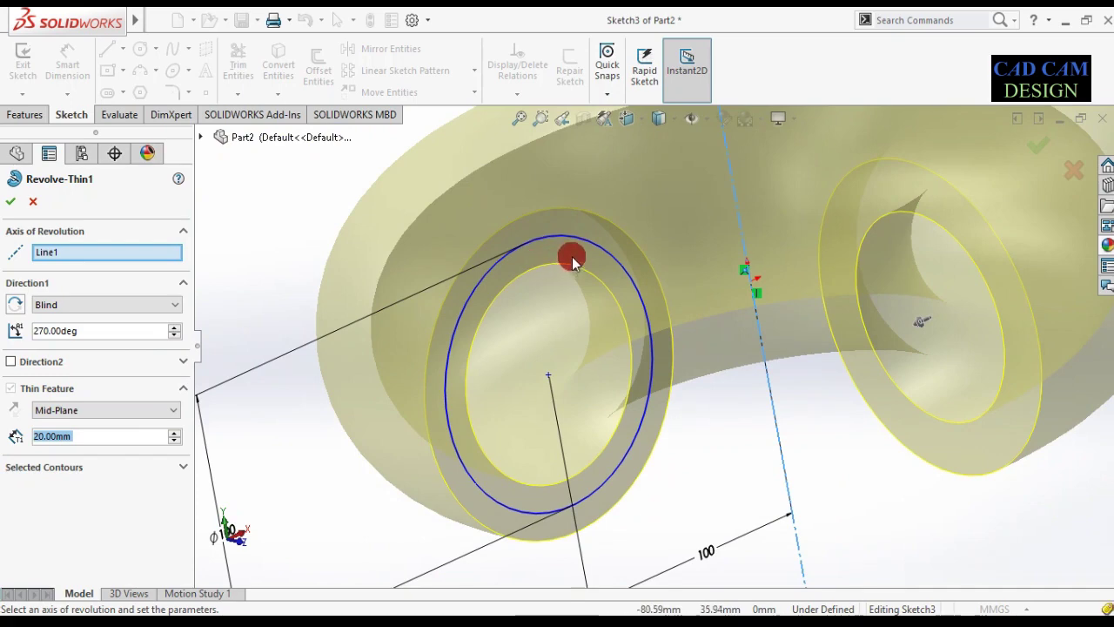
pyautogui.click(13, 203)
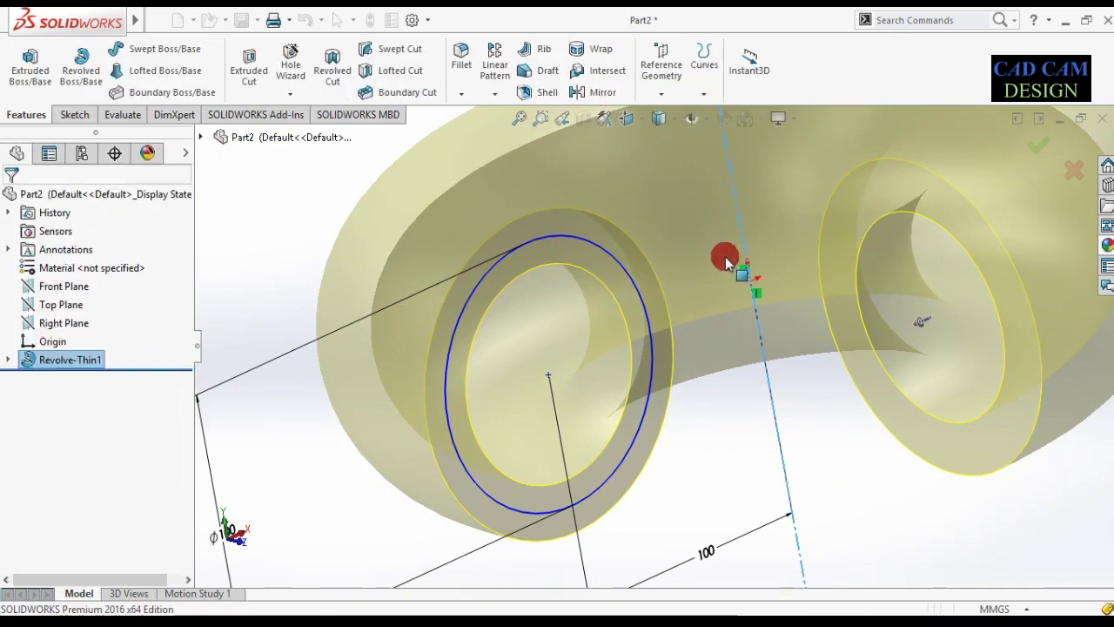
# - Reopen Revolve-Thin1 for editing and switch its thin wall to Two-Direction
pyautogui.scroll(5, 611, 329)
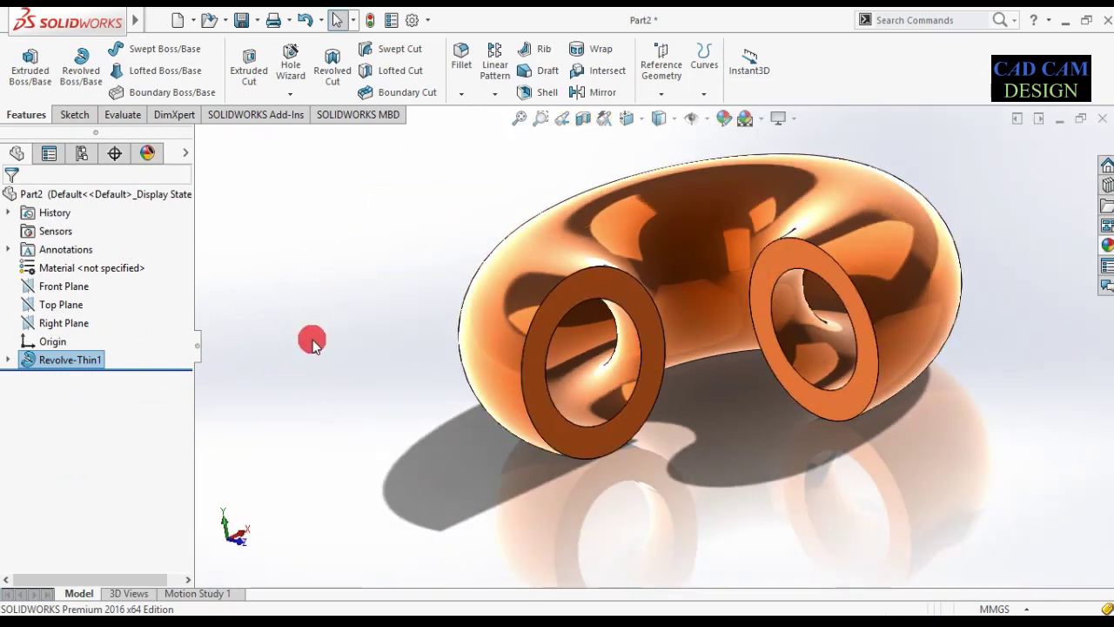
pyautogui.moveTo(590, 339); pyautogui.dragTo(590, 339, button='middle')
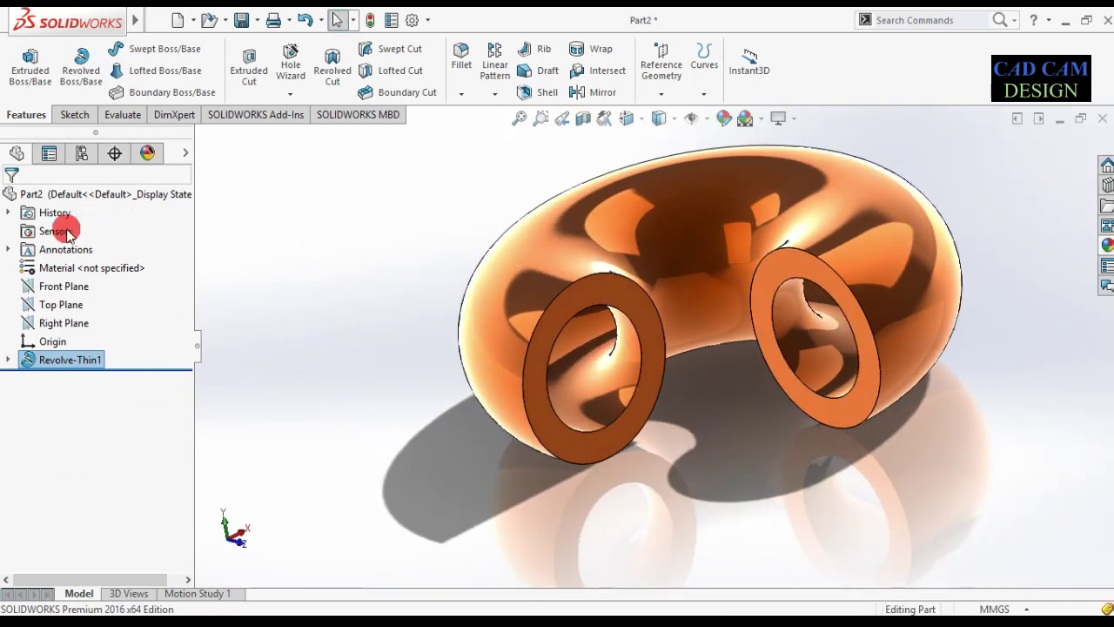
pyautogui.rightClick(54, 360)
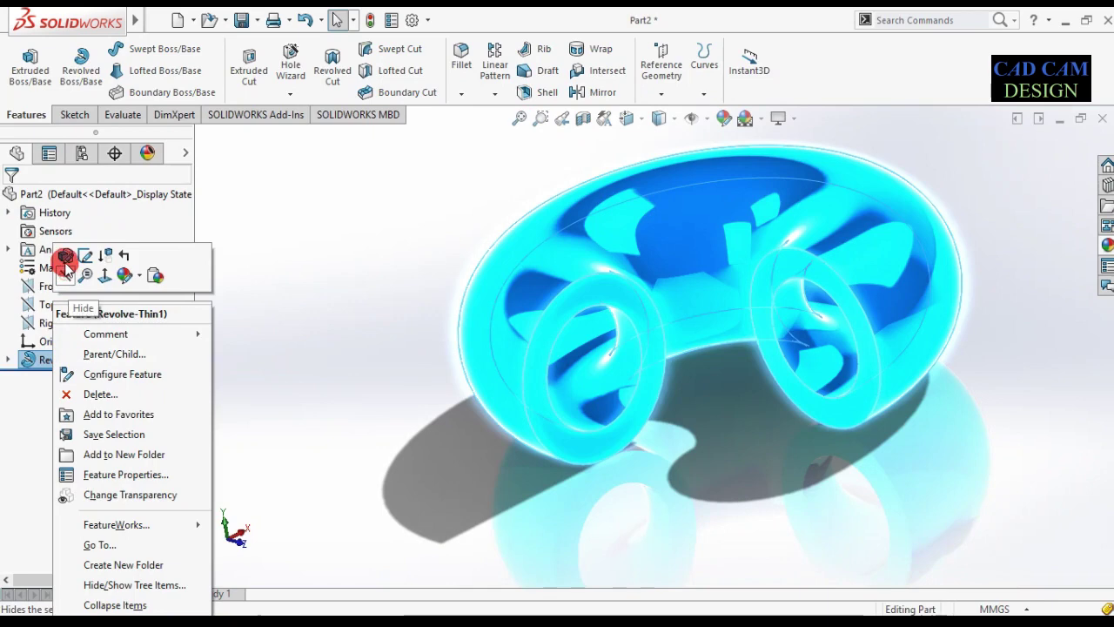
pyautogui.click(66, 257)
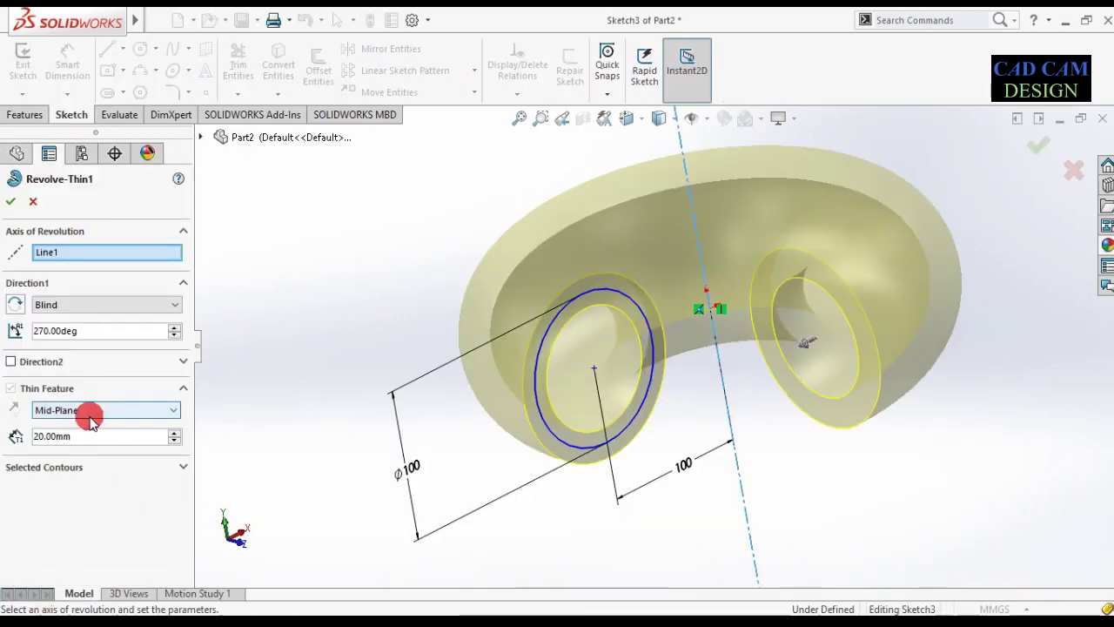
pyautogui.click(94, 414)
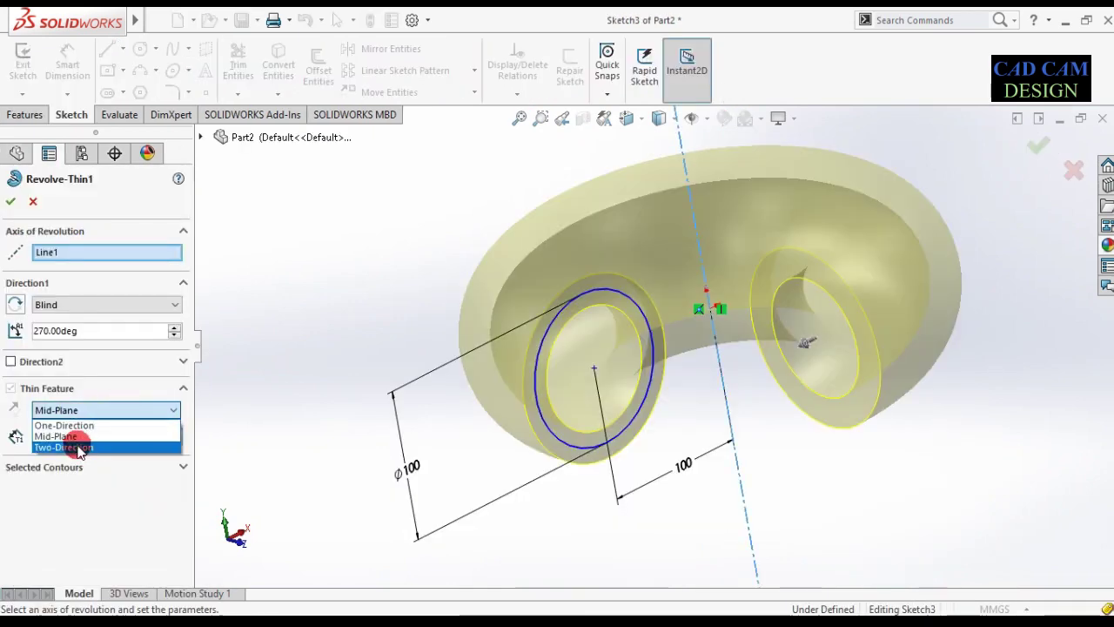
pyautogui.click(77, 444)
# - Set the wall thicknesses to 25 mm and 10 mm and accept the revolve
pyautogui.scroll(-1, 582, 311)
pyautogui.scroll(-2, 600, 308)
pyautogui.scroll(-2, 597, 311)
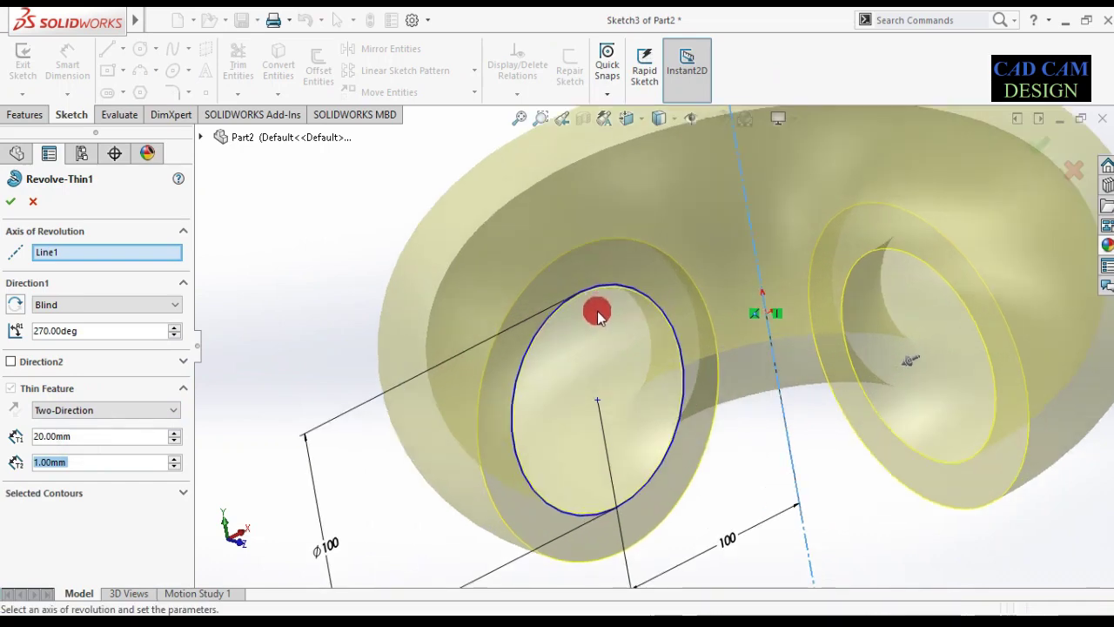
pyautogui.scroll(-2, 522, 340)
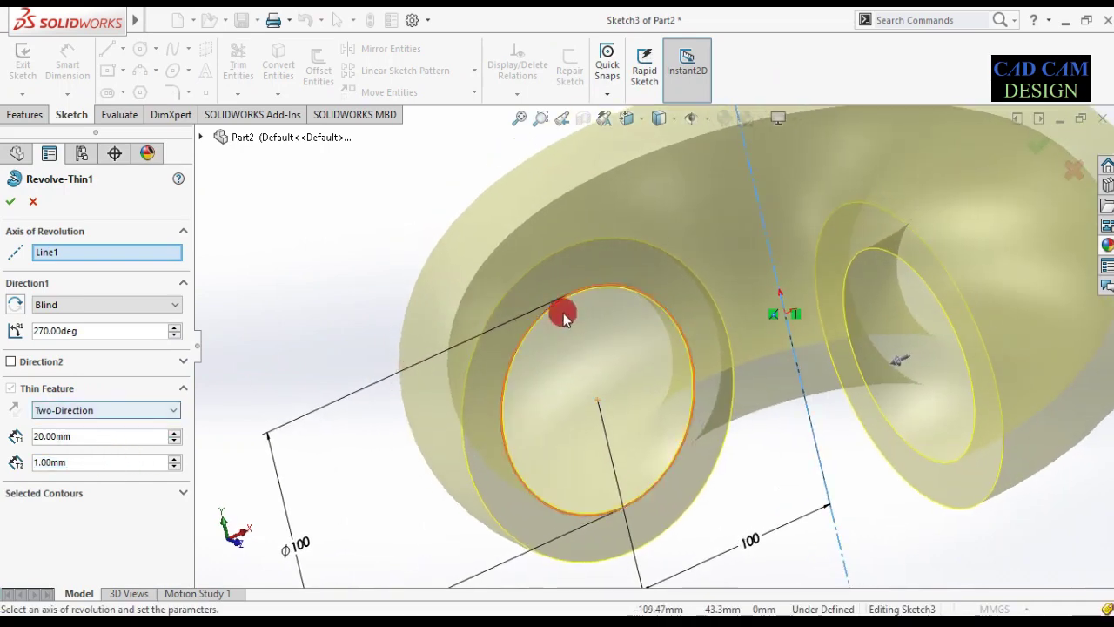
pyautogui.doubleClick(108, 461)
pyautogui.write('1')
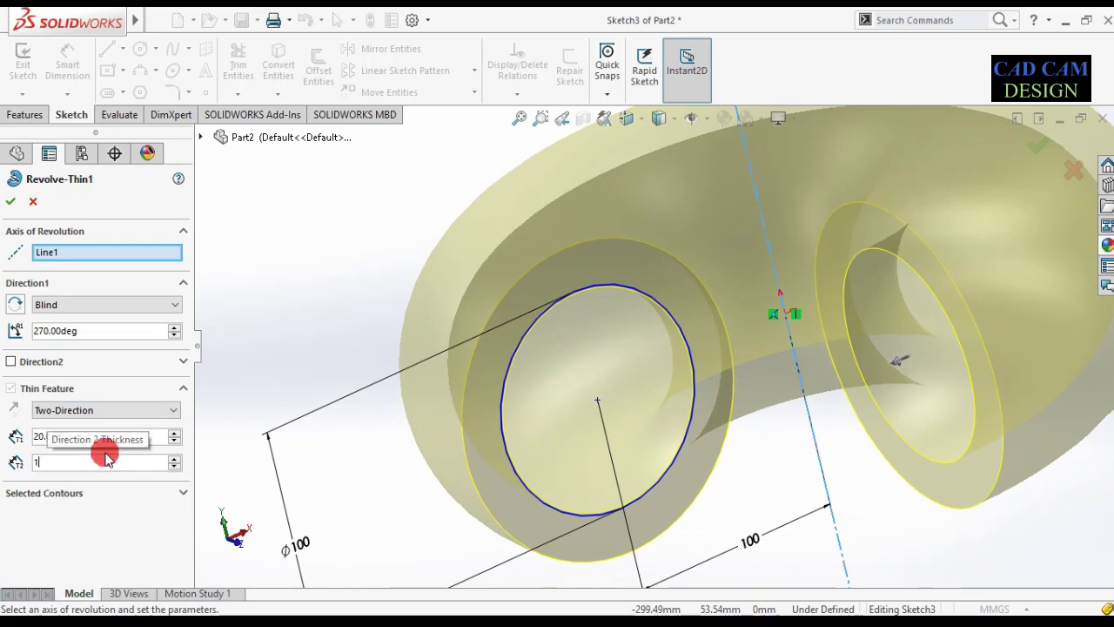
pyautogui.write('0')
pyautogui.press('Return')
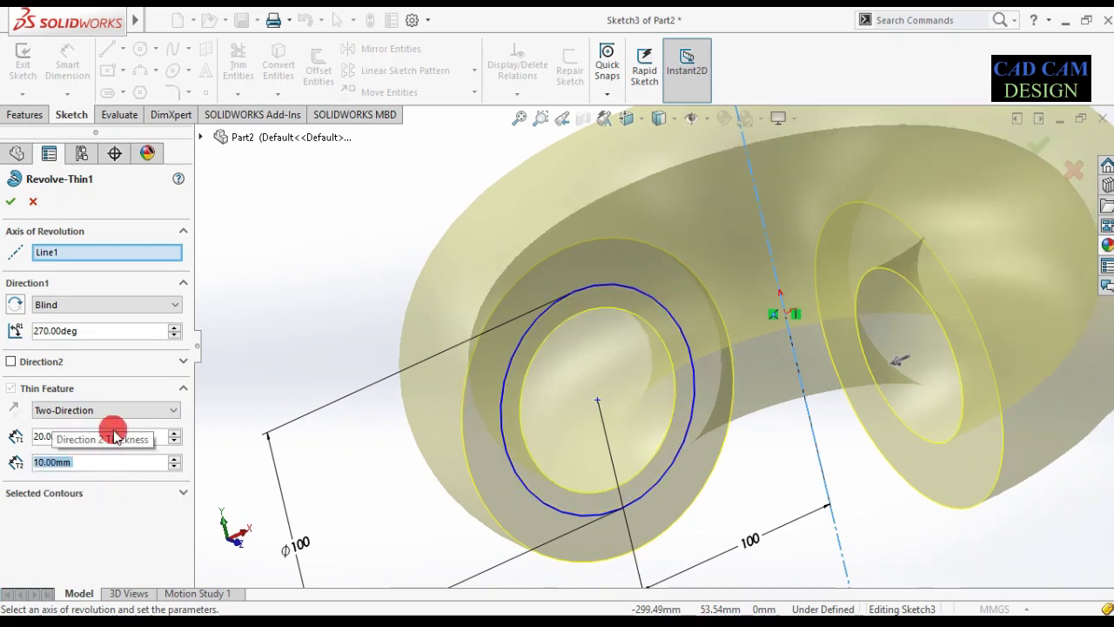
pyautogui.doubleClick(111, 438)
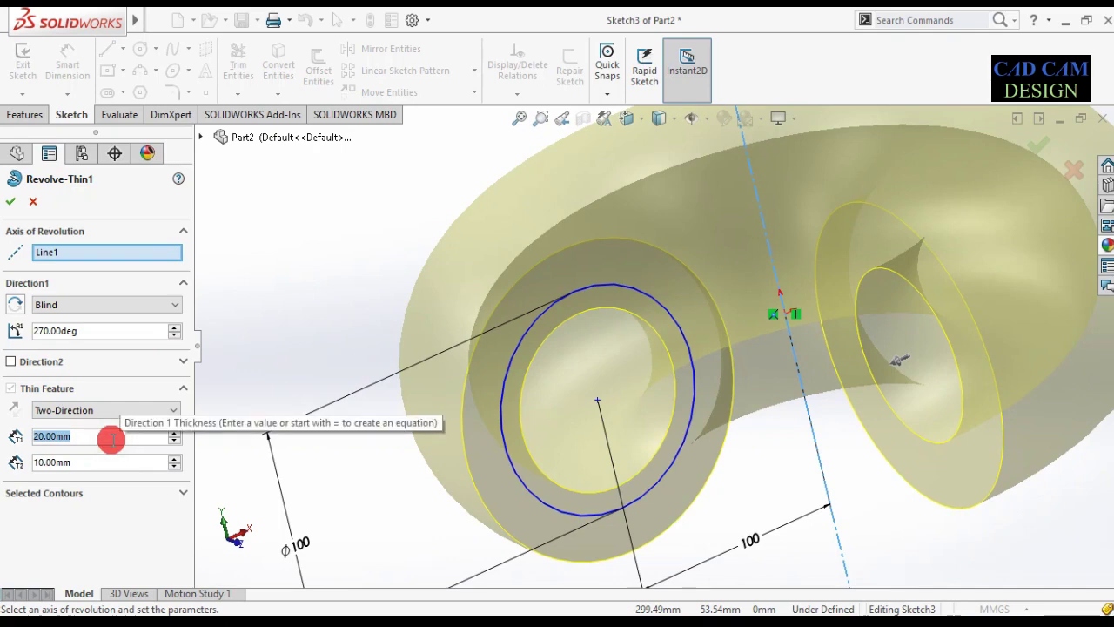
pyautogui.write('50')
pyautogui.press('Return')
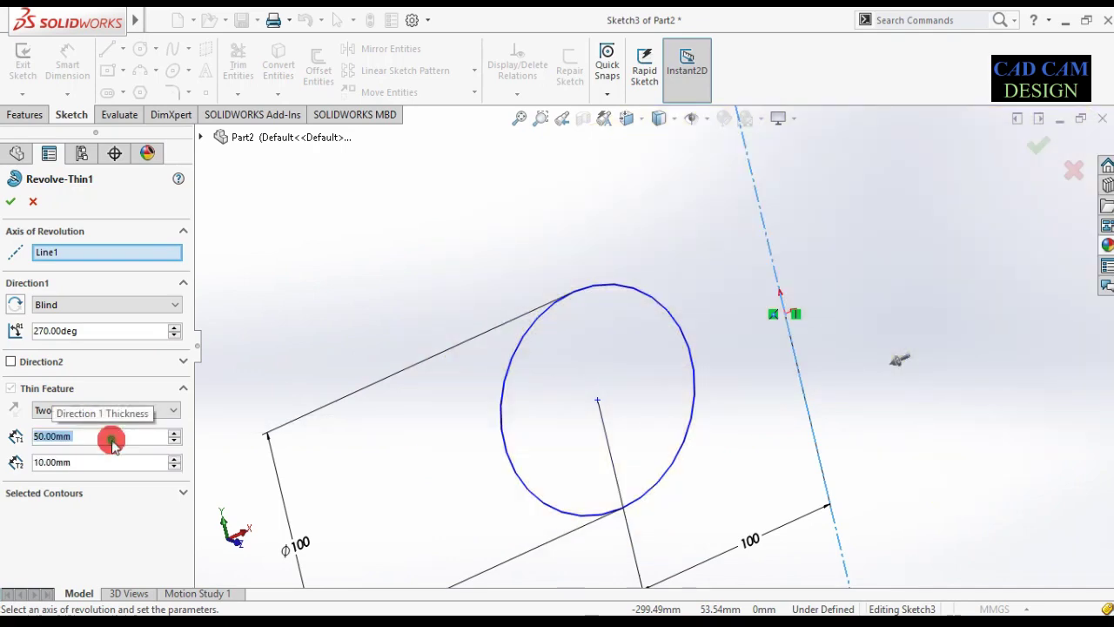
pyautogui.write('25')
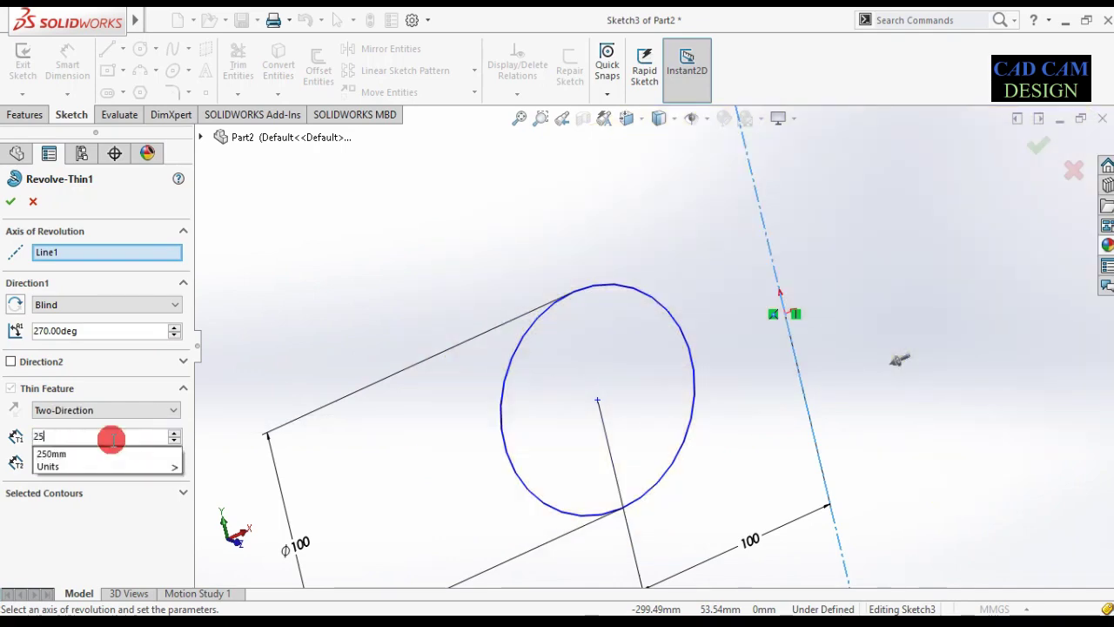
pyautogui.press('Return')
pyautogui.scroll(-2, 716, 303)
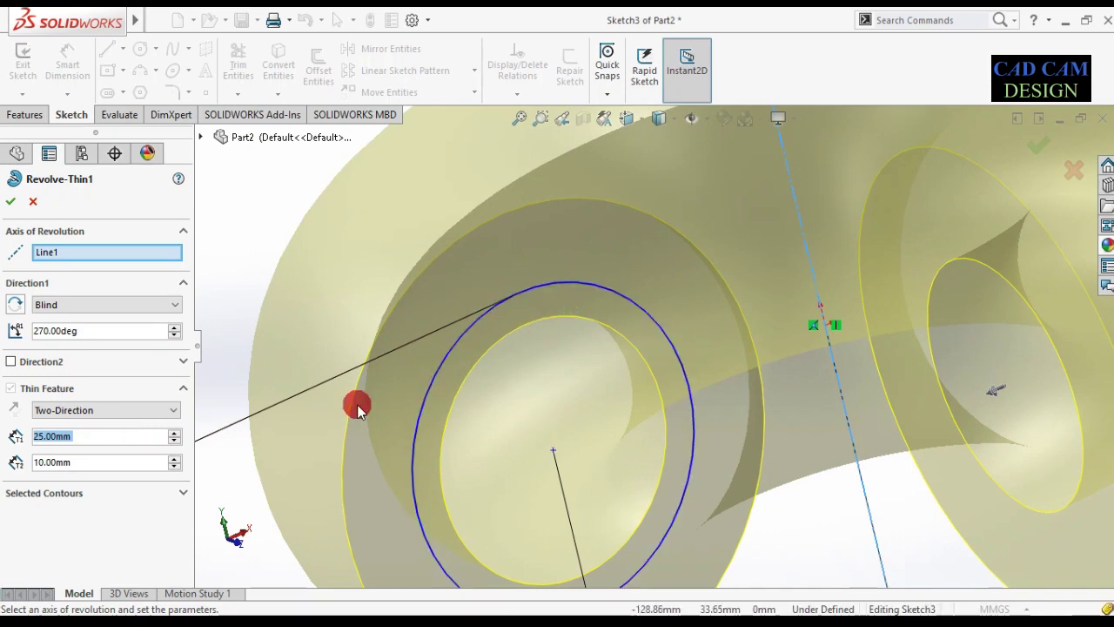
pyautogui.click(11, 204)
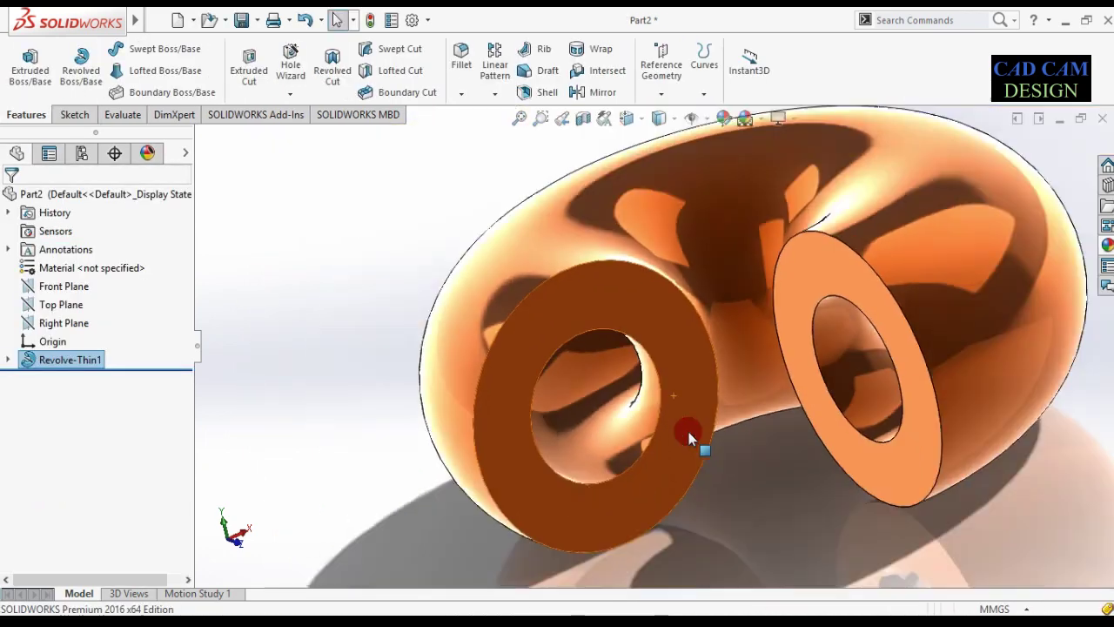
# - Reopen Revolve-Thin1 and switch its thin wall to One-Direction, keeping the Blind end condition
pyautogui.moveTo(688, 432); pyautogui.dragTo(707, 449, button='middle')
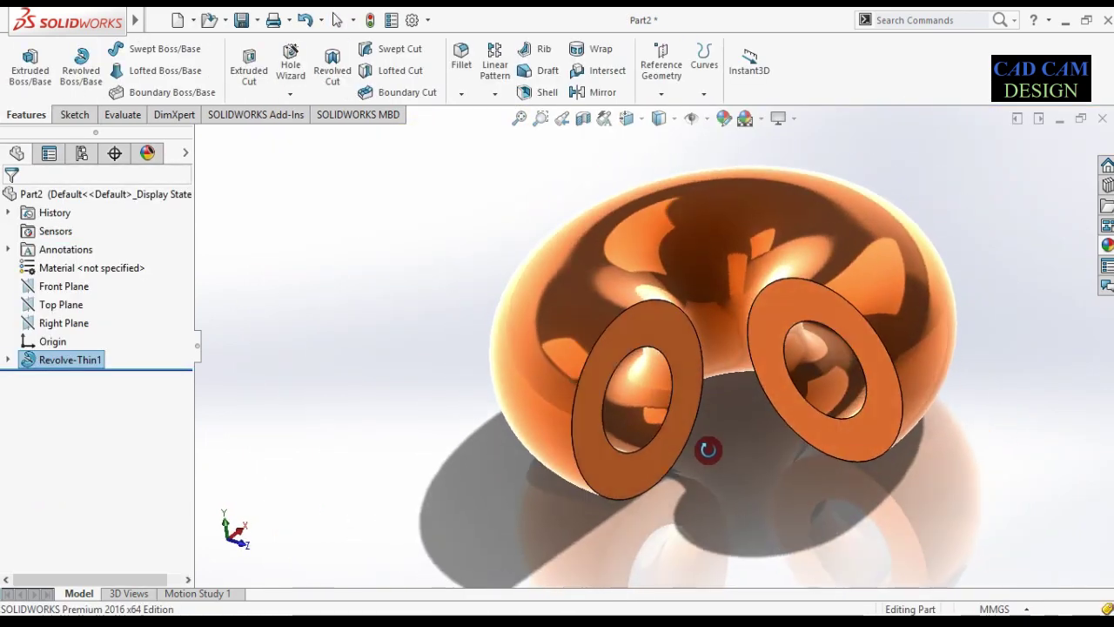
pyautogui.rightClick(56, 359)
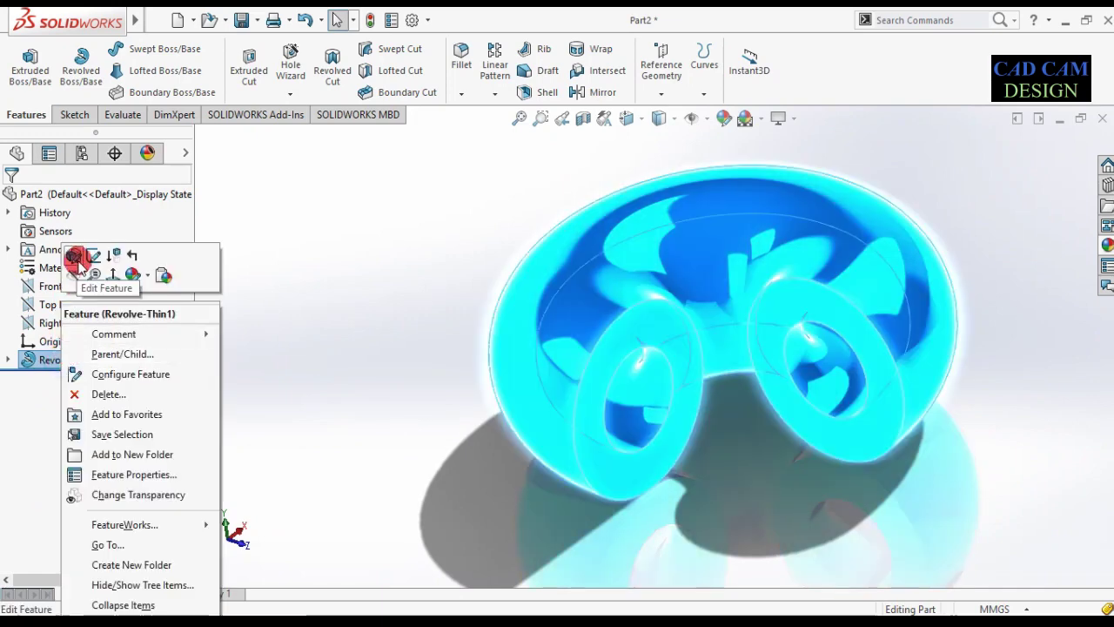
pyautogui.click(77, 258)
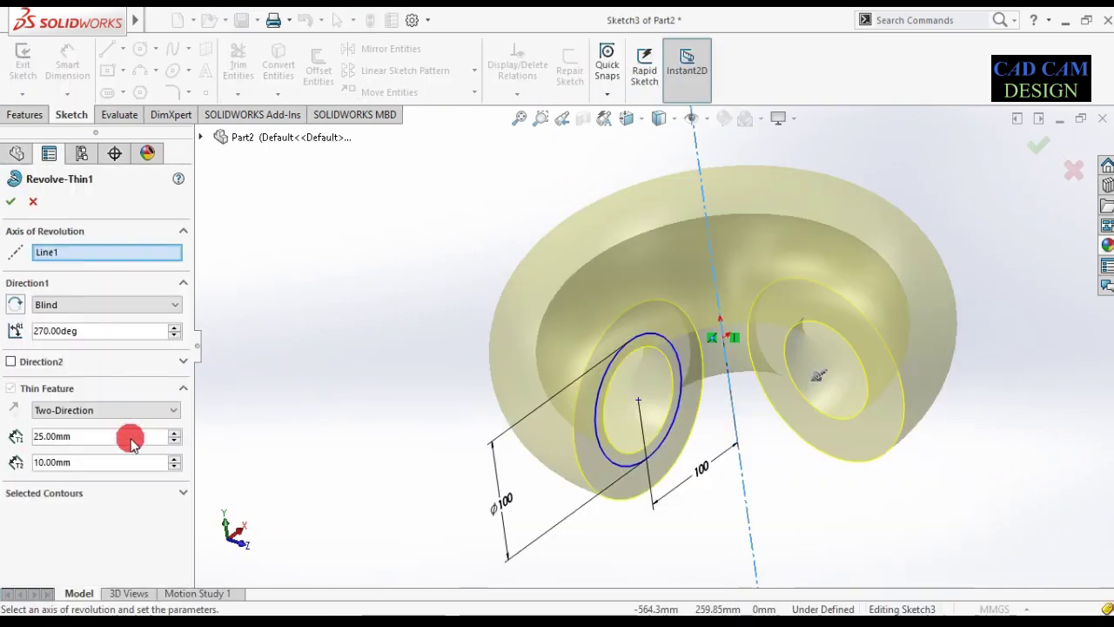
pyautogui.click(104, 410)
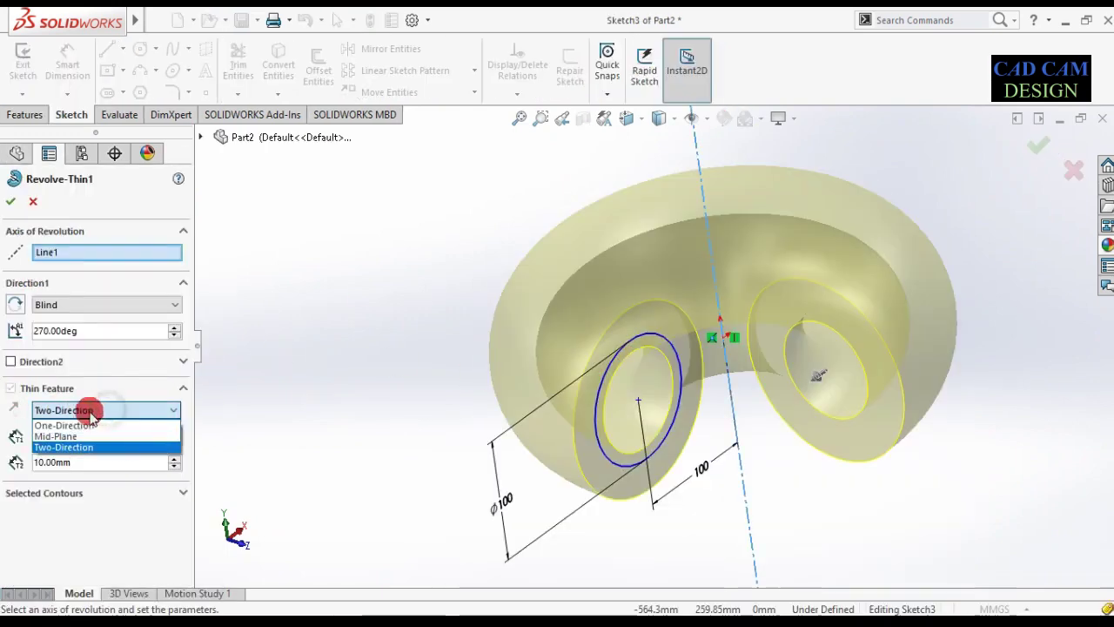
pyautogui.click(68, 423)
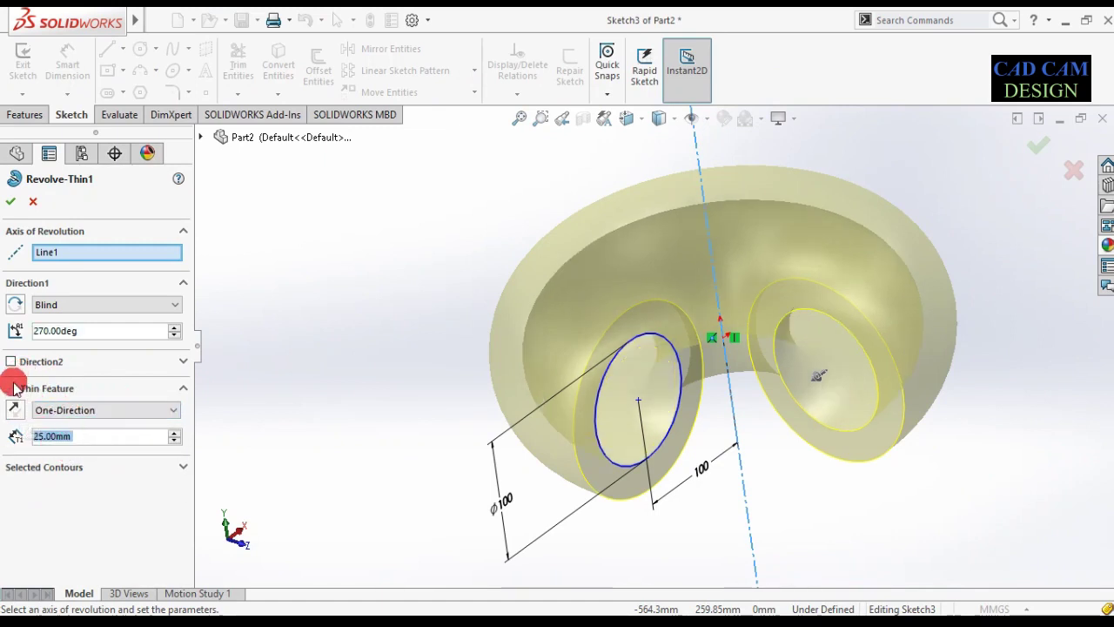
pyautogui.click(83, 304)
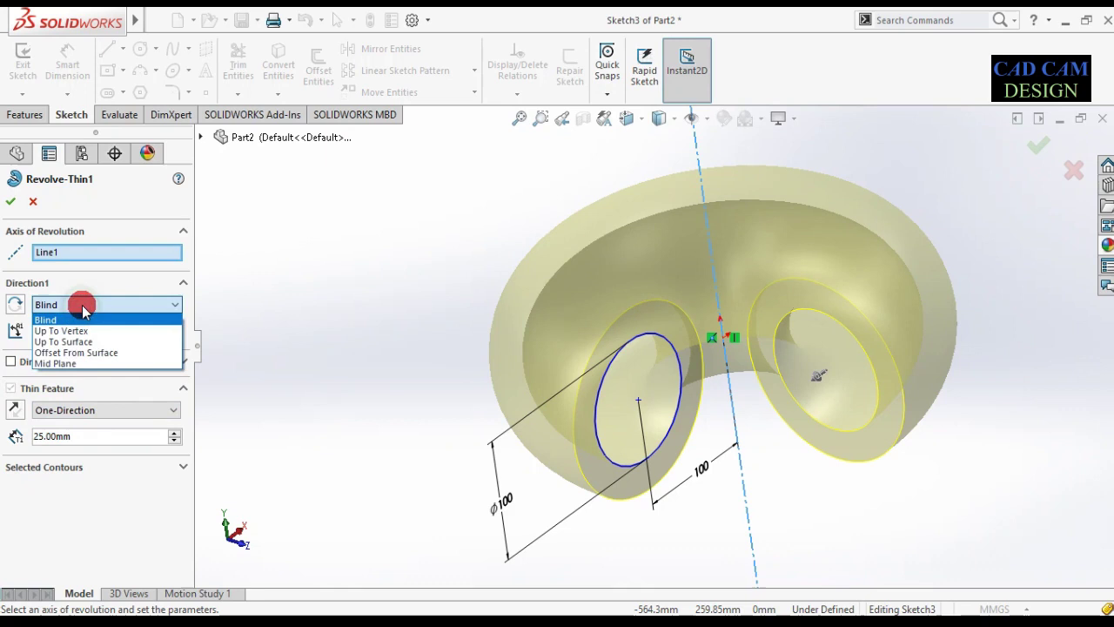
pyautogui.click(433, 310)
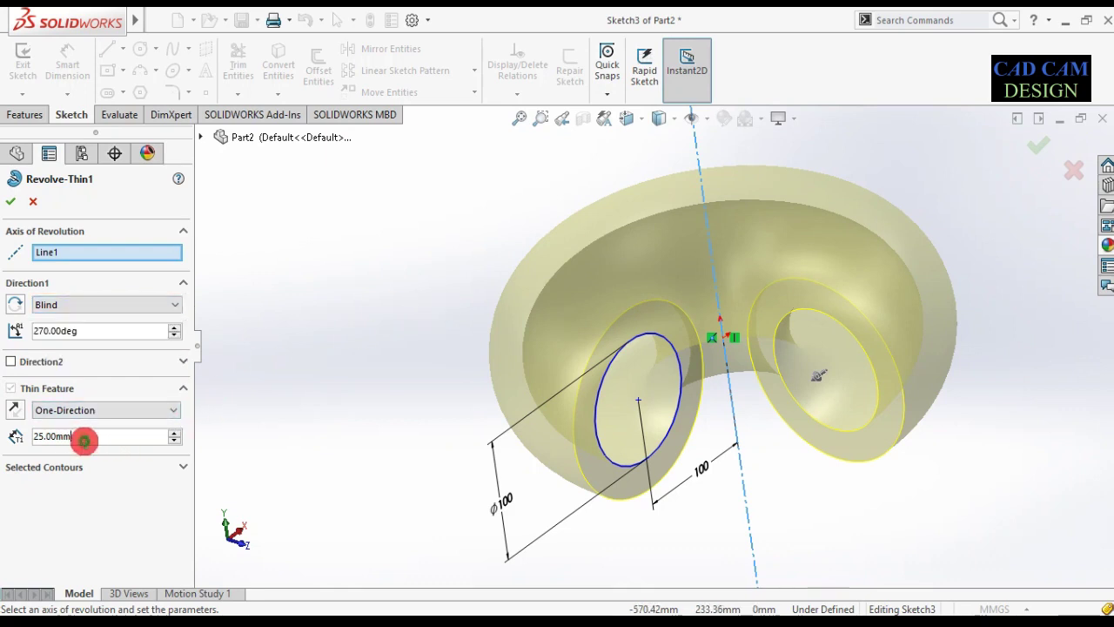
# - Set the wall thickness to 1 mm and accept the revolve
pyautogui.write('0')
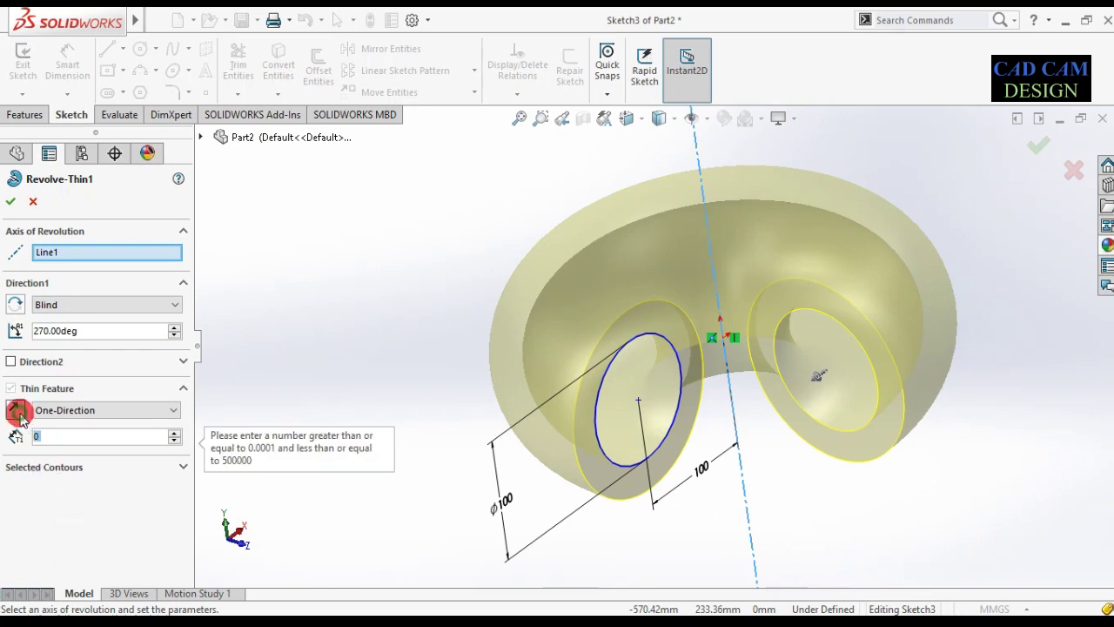
pyautogui.click(137, 408)
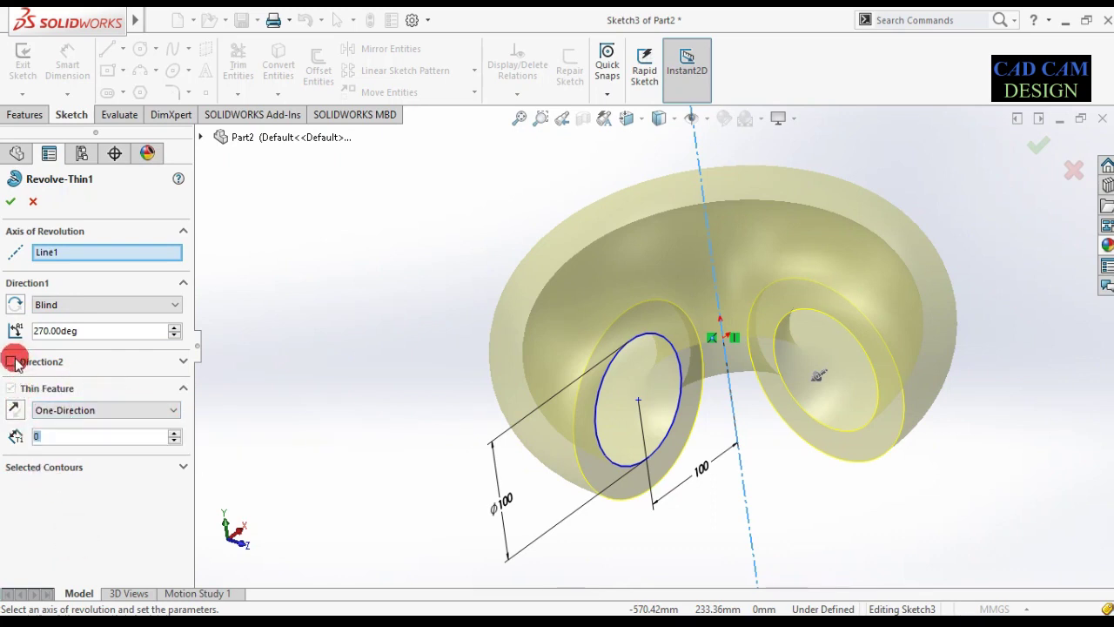
pyautogui.click(14, 362)
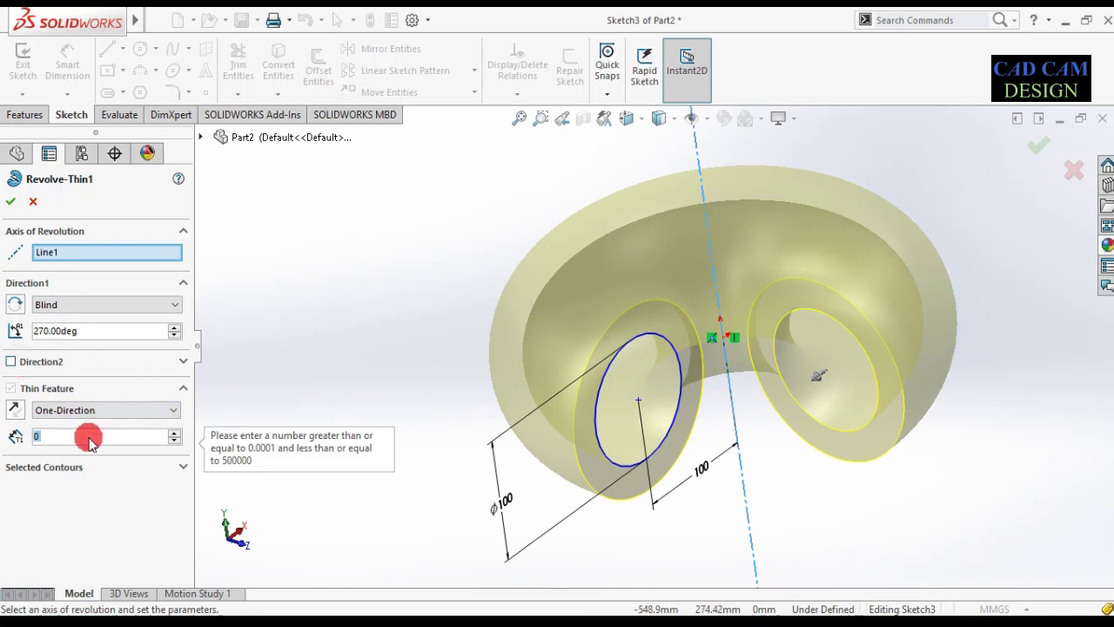
pyautogui.write('1')
pyautogui.press('Return')
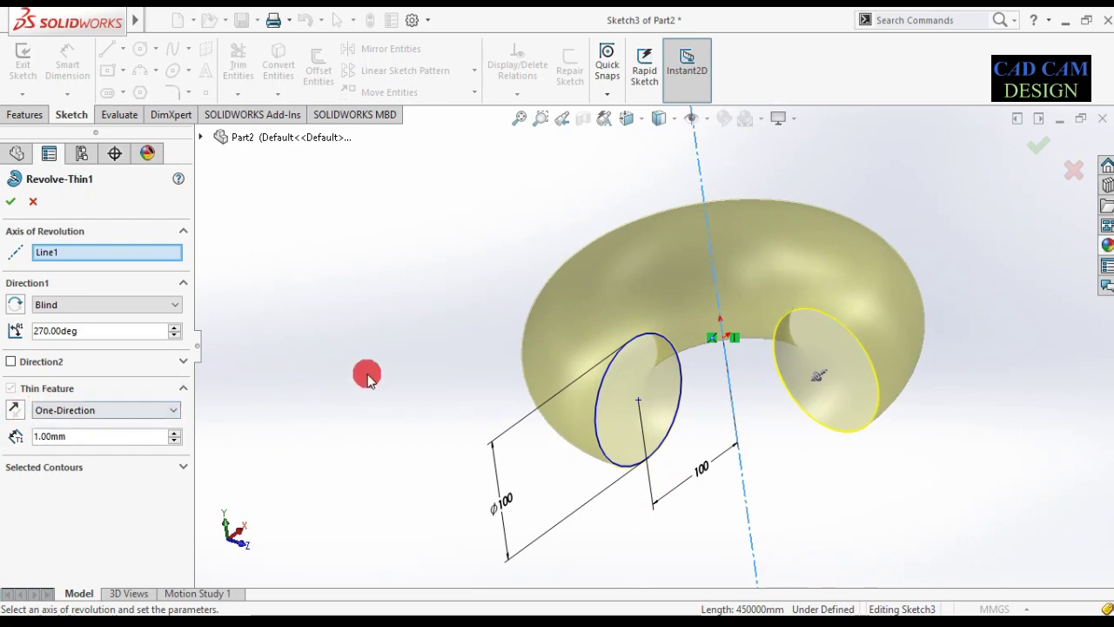
pyautogui.click(10, 202)
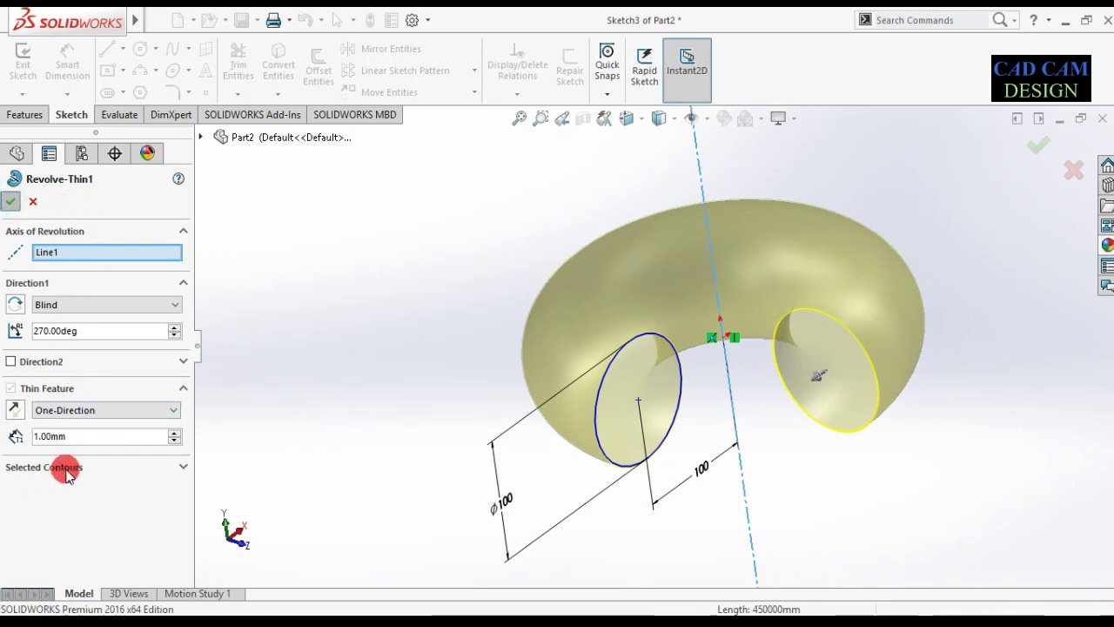
pyautogui.rightClick(76, 359)
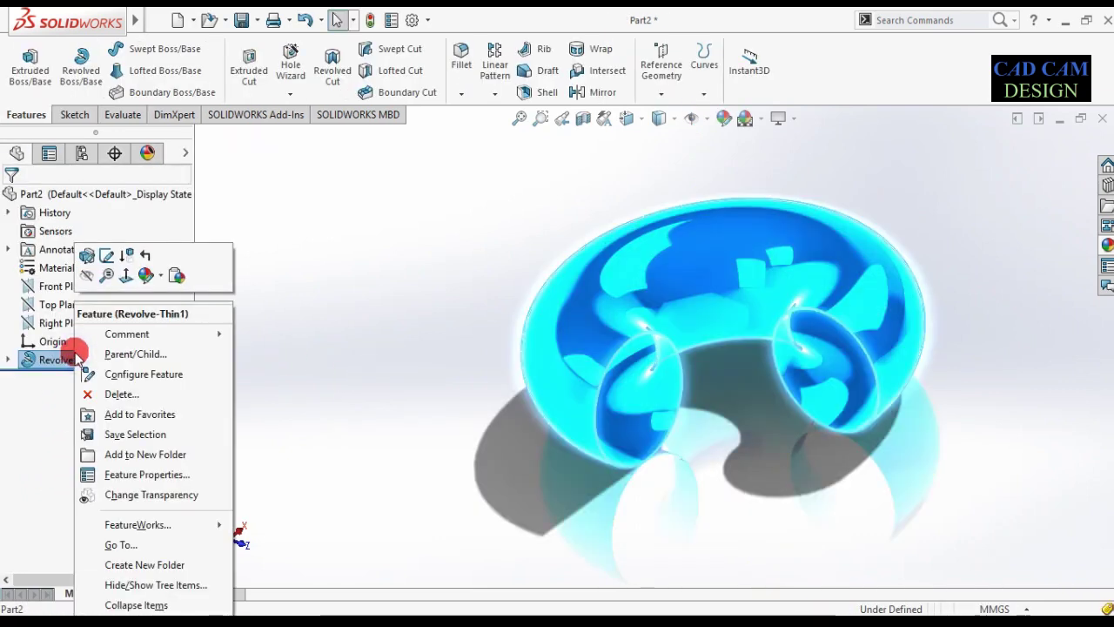
# - Adjust Revolve-Thin1's thin wall and rotation axis options and confirm the feature
pyautogui.click(87, 254)
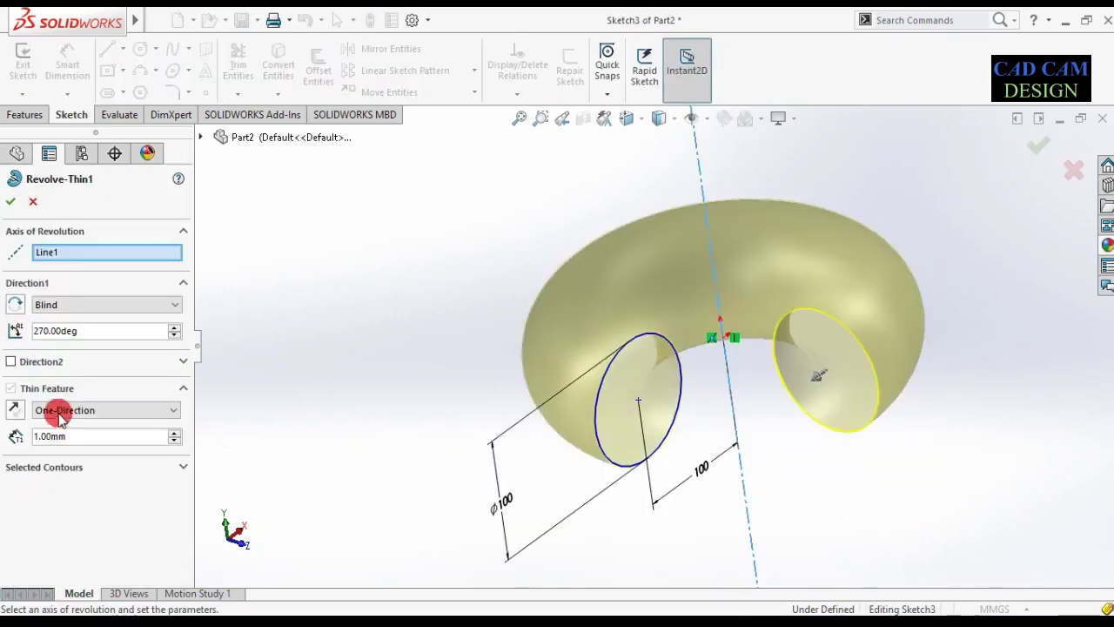
pyautogui.click(32, 390)
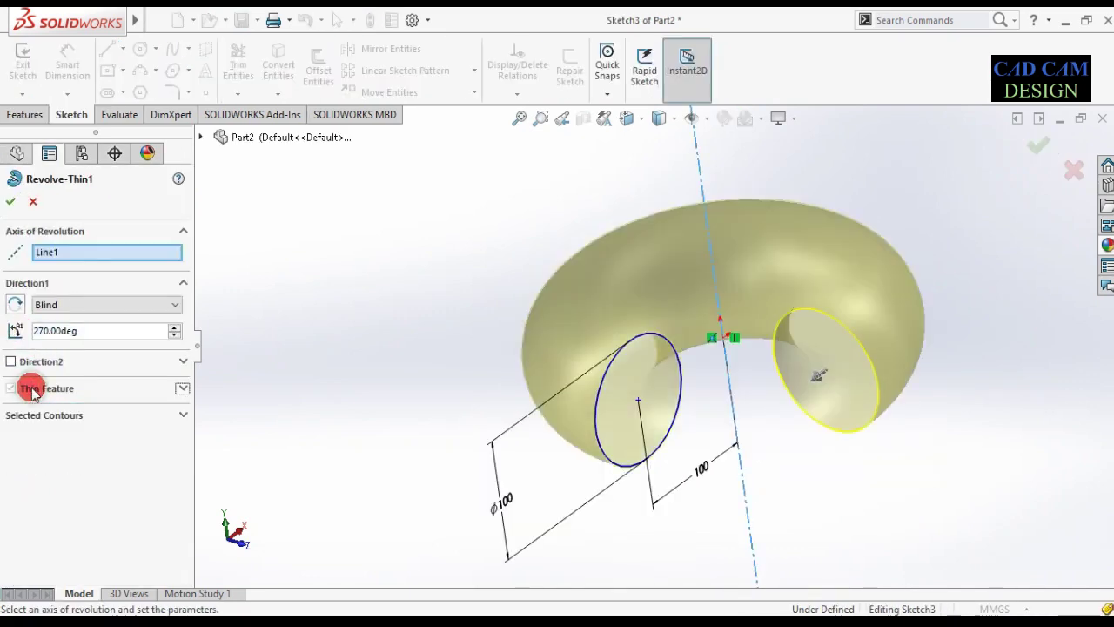
pyautogui.rightClick(86, 253)
pyautogui.click(87, 271)
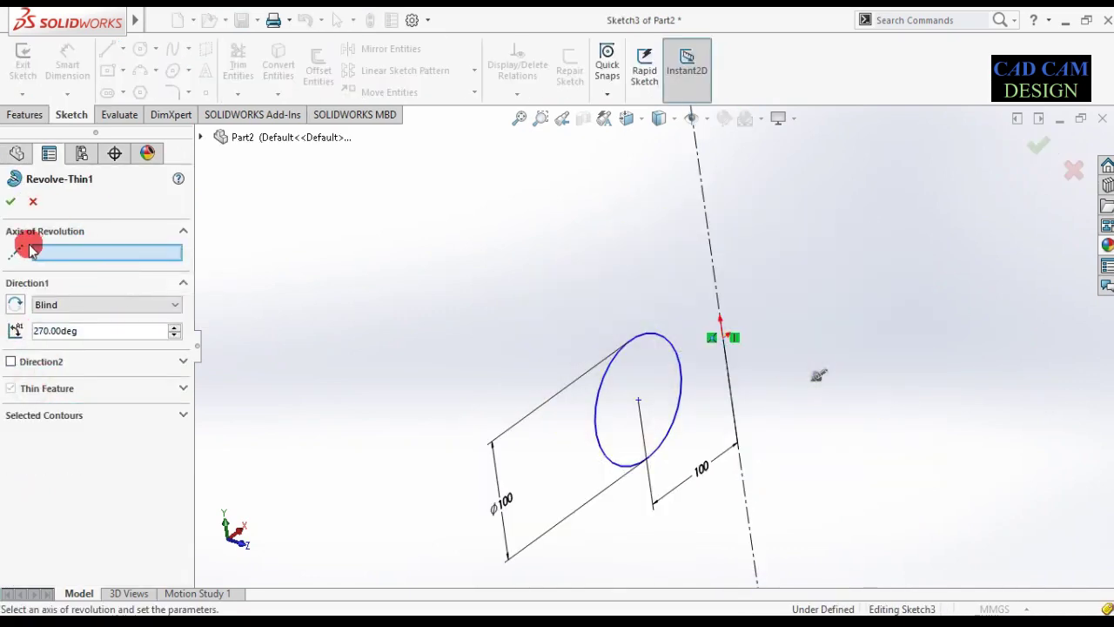
pyautogui.click(15, 199)
# - Cut a Front Plane section view through the ring and orbit to inspect the 1 mm wall
pyautogui.click(98, 360)
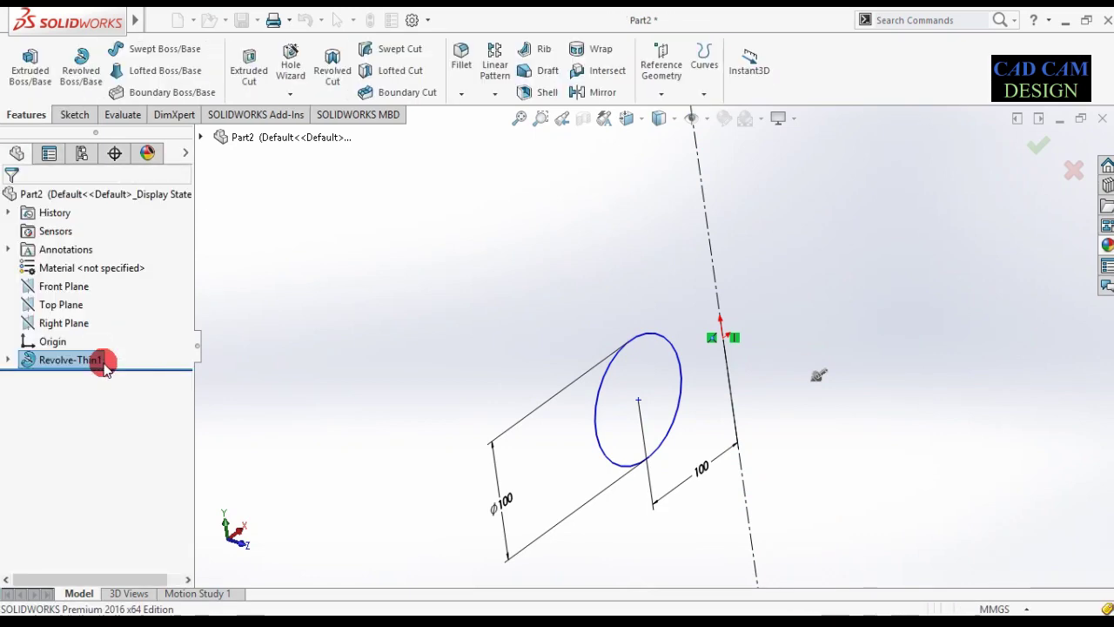
pyautogui.moveTo(724, 294)
pyautogui.mouseDown(button='middle')
pyautogui.moveTo(764, 233)
pyautogui.moveTo(480, 109)
pyautogui.mouseUp(button='middle')
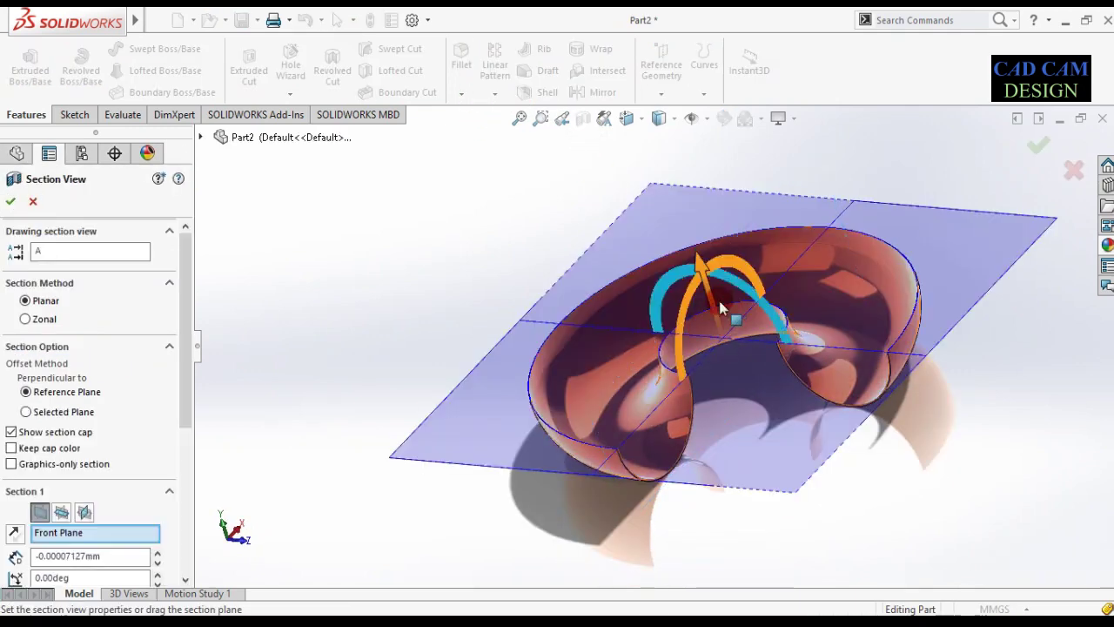
pyautogui.click(1041, 171)
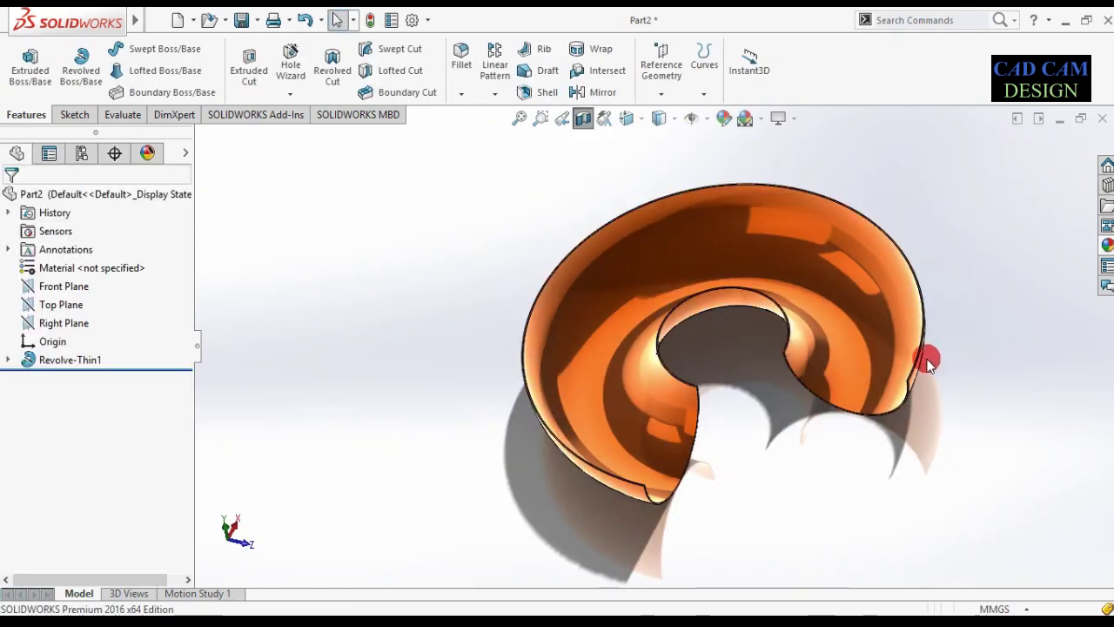
pyautogui.moveTo(925, 361); pyautogui.dragTo(780, 250, button='middle')
pyautogui.moveTo(772, 356)
pyautogui.mouseDown(button='middle')
pyautogui.moveTo(712, 331)
pyautogui.moveTo(701, 424)
pyautogui.moveTo(676, 336)
pyautogui.moveTo(687, 378)
pyautogui.moveTo(511, 326)
pyautogui.moveTo(709, 435)
pyautogui.moveTo(687, 383)
pyautogui.mouseUp(button='middle')
pyautogui.rightClick(31, 364)
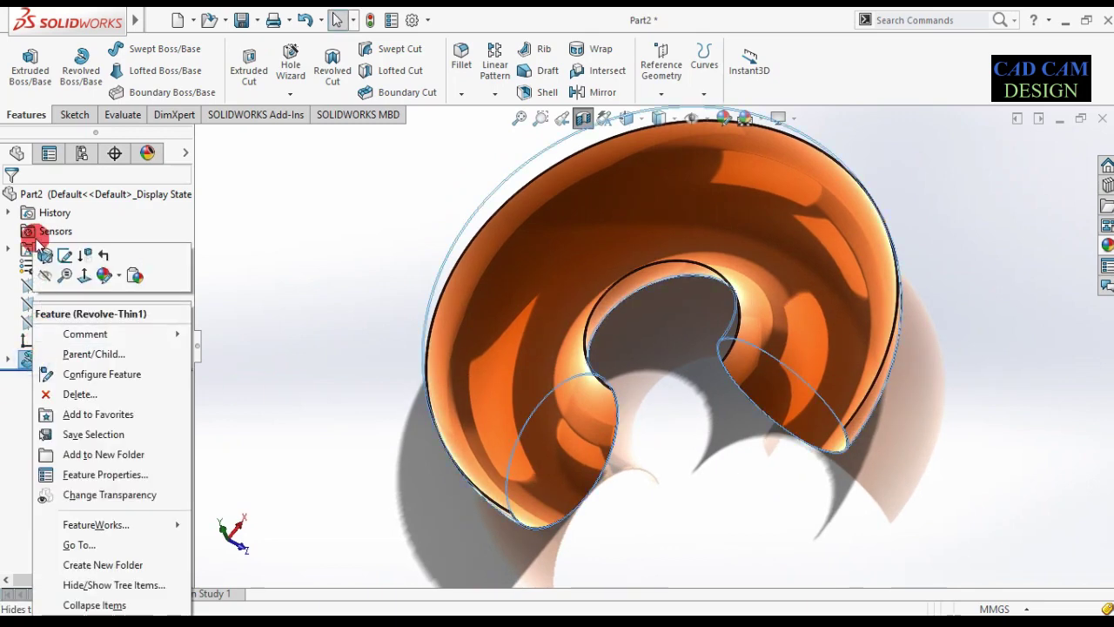
# - Edit Revolve-Thin1 to a 15.00 mm wall and a 360° angle, then accept it
pyautogui.click(50, 255)
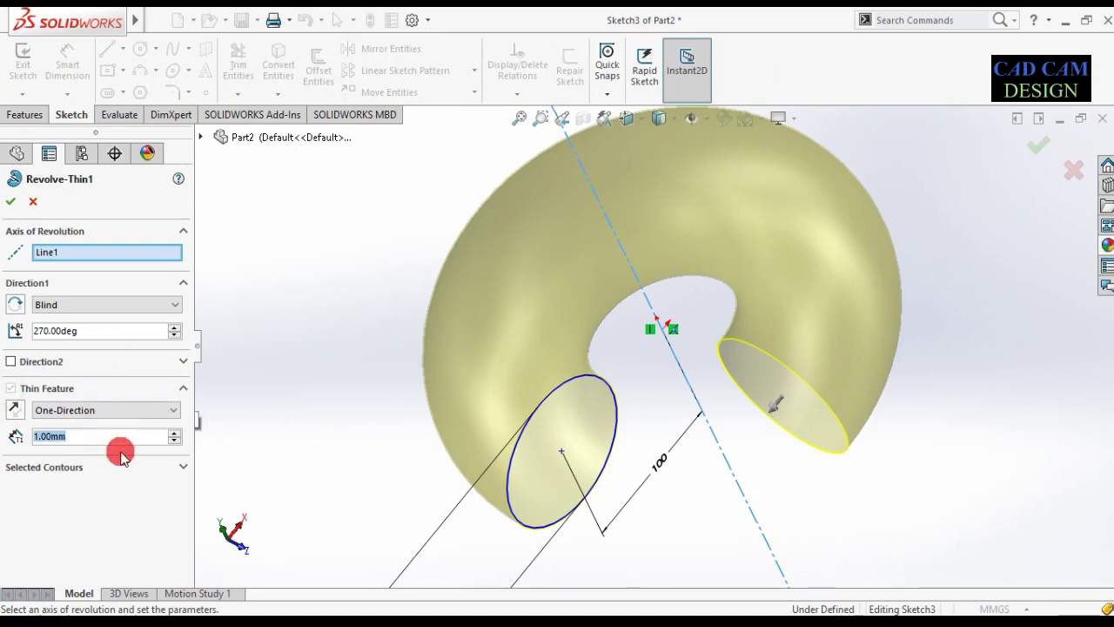
pyautogui.moveTo(445, 350); pyautogui.dragTo(438, 285, button='middle')
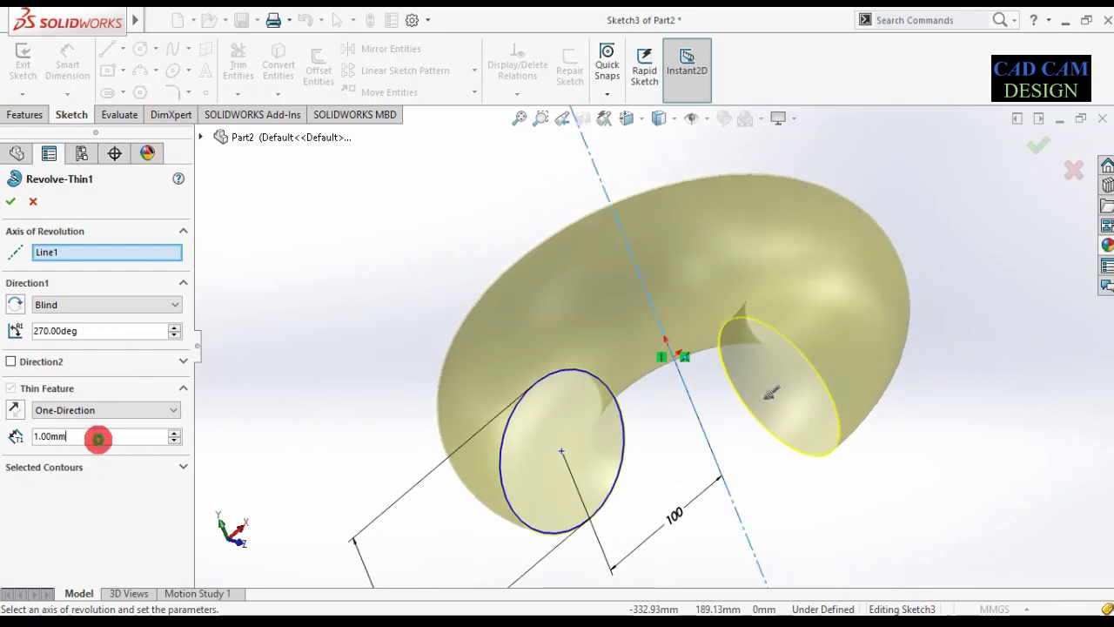
pyautogui.write('5')
pyautogui.press('Return')
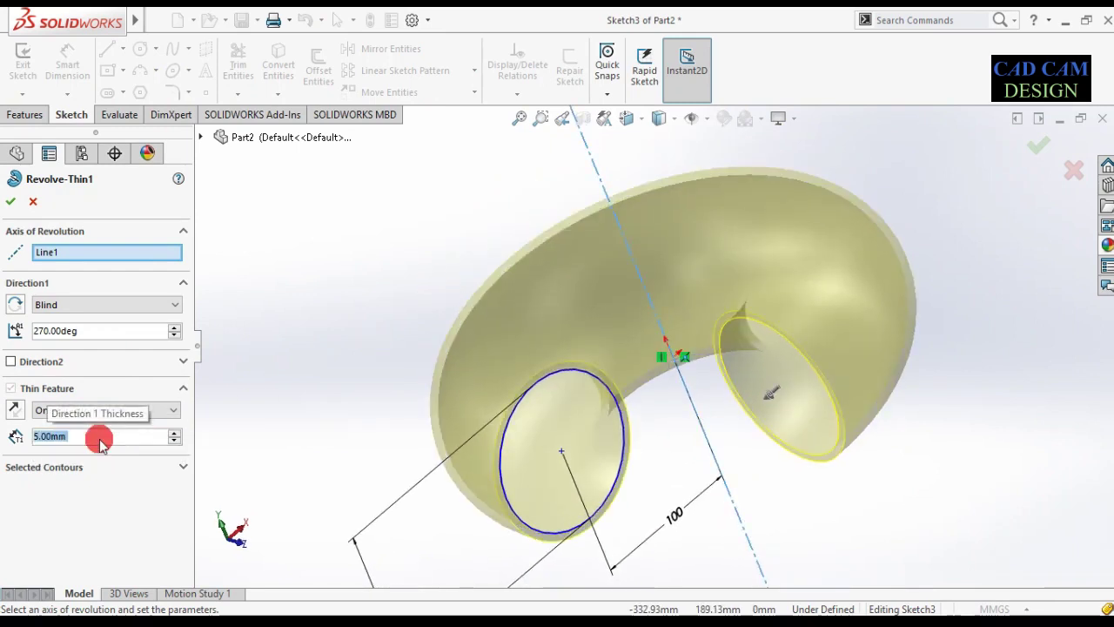
pyautogui.click(175, 433)
pyautogui.click(174, 442)
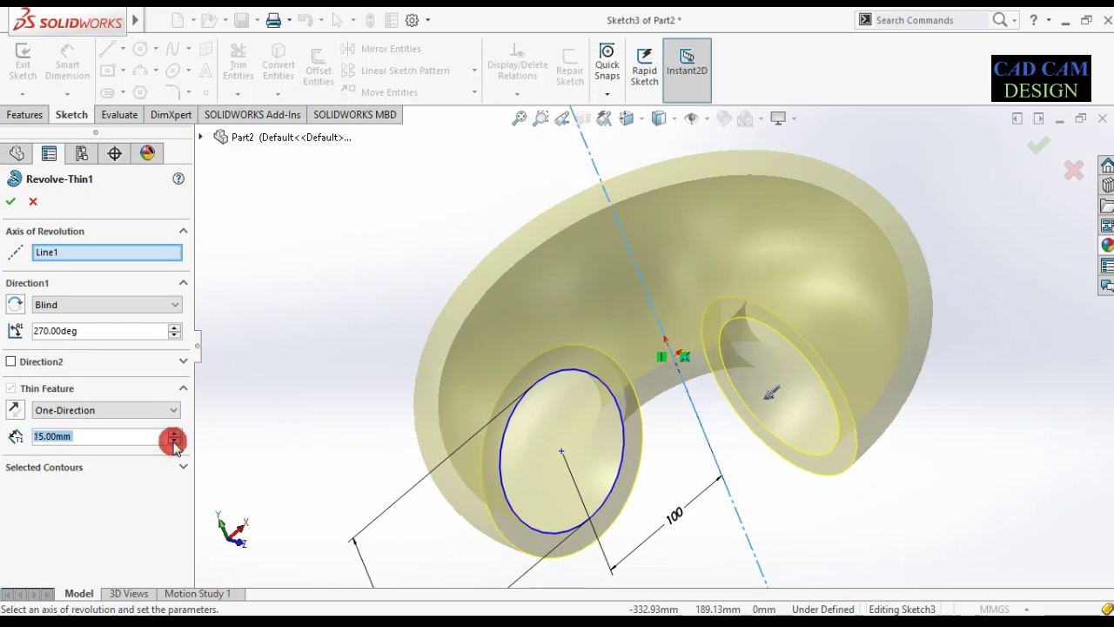
pyautogui.moveTo(345, 472)
pyautogui.mouseDown(button='middle')
pyautogui.moveTo(386, 375)
pyautogui.moveTo(361, 398)
pyautogui.mouseUp(button='middle')
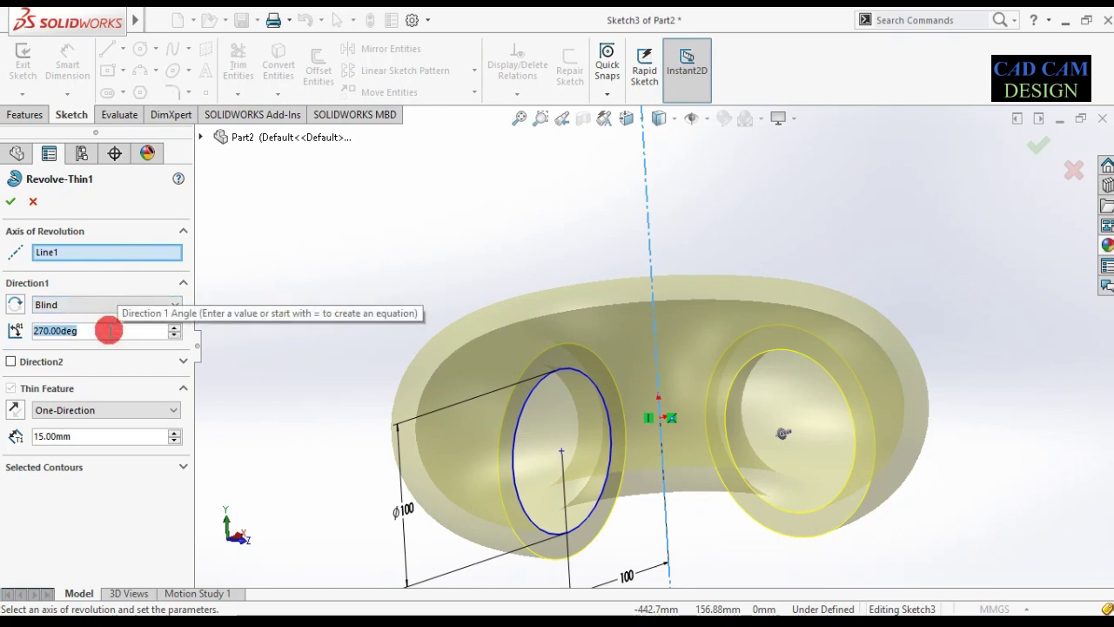
pyautogui.write('360')
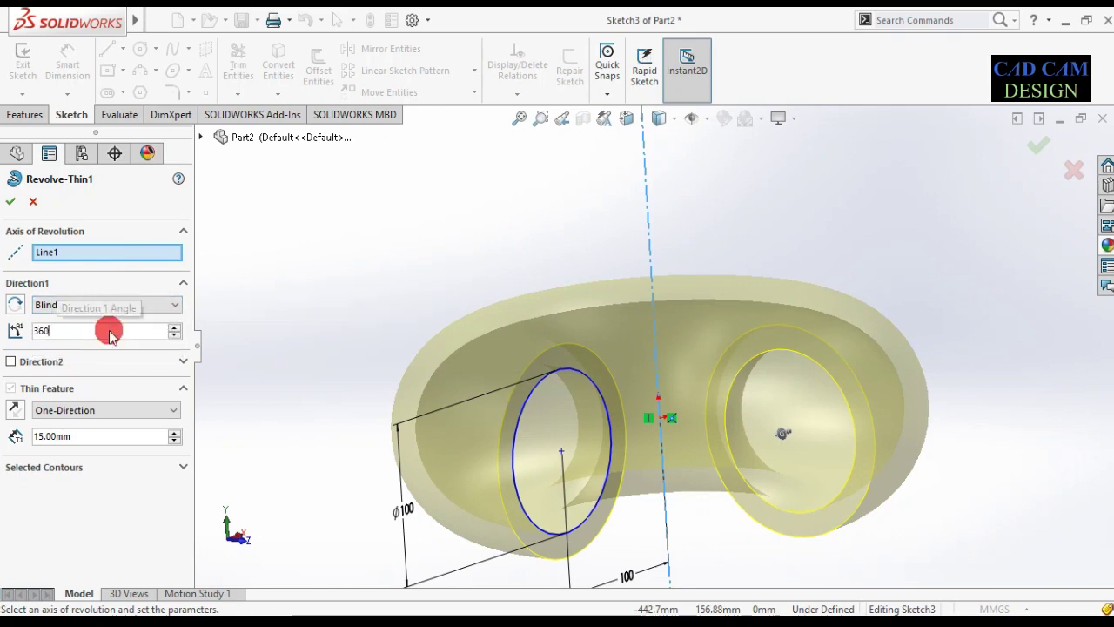
pyautogui.press('Return')
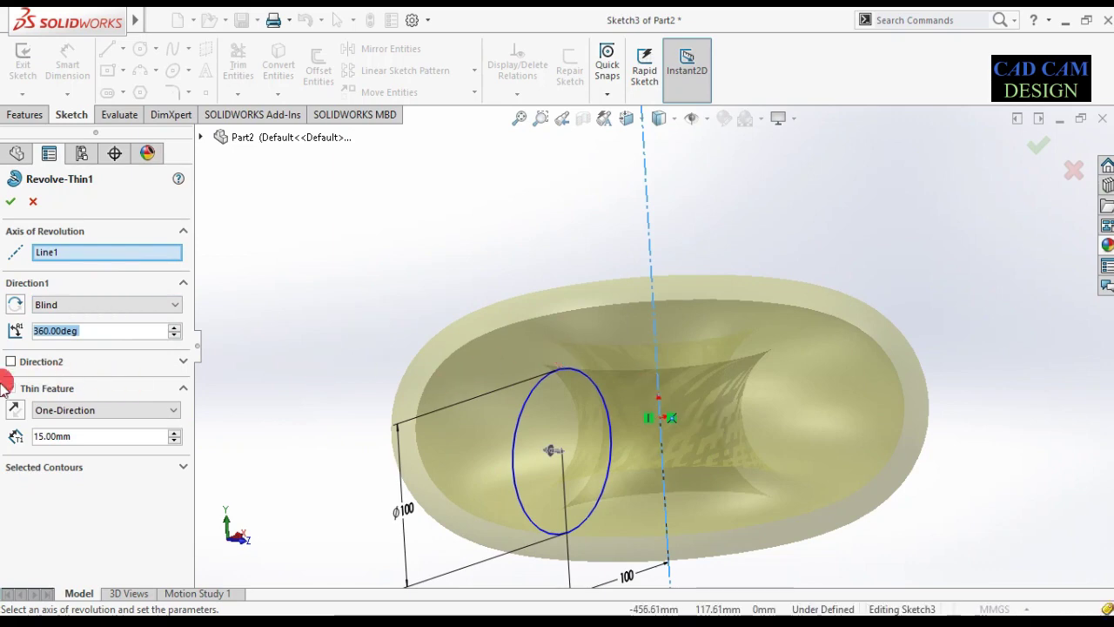
pyautogui.click(10, 201)
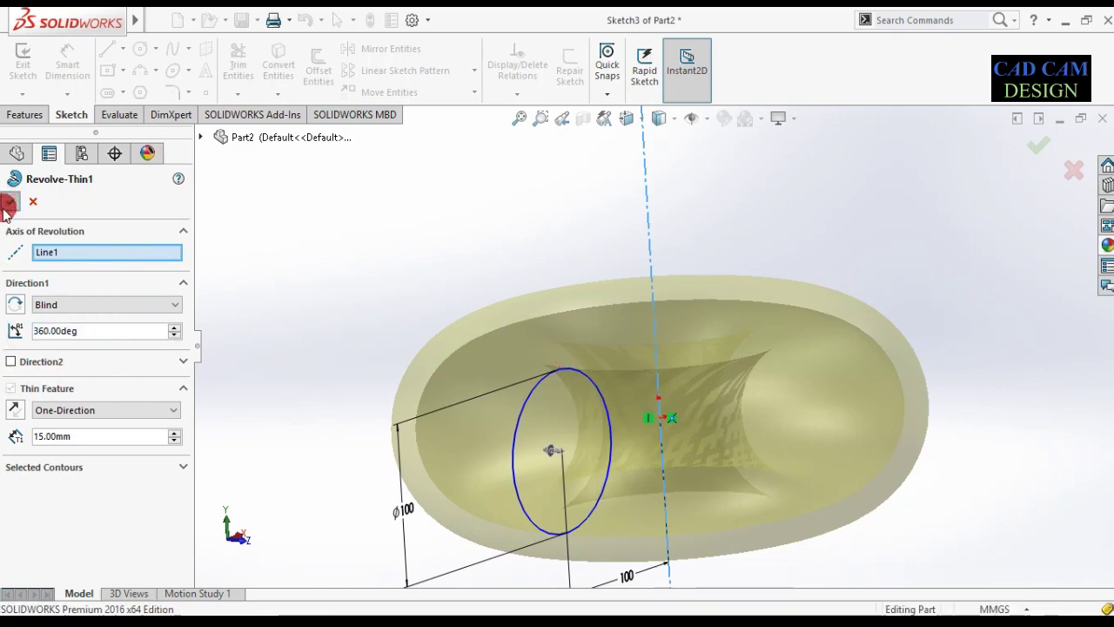
pyautogui.moveTo(378, 325)
pyautogui.mouseDown(button='middle')
pyautogui.moveTo(398, 428)
pyautogui.moveTo(406, 379)
pyautogui.moveTo(510, 386)
pyautogui.moveTo(510, 159)
pyautogui.mouseUp(button='middle')
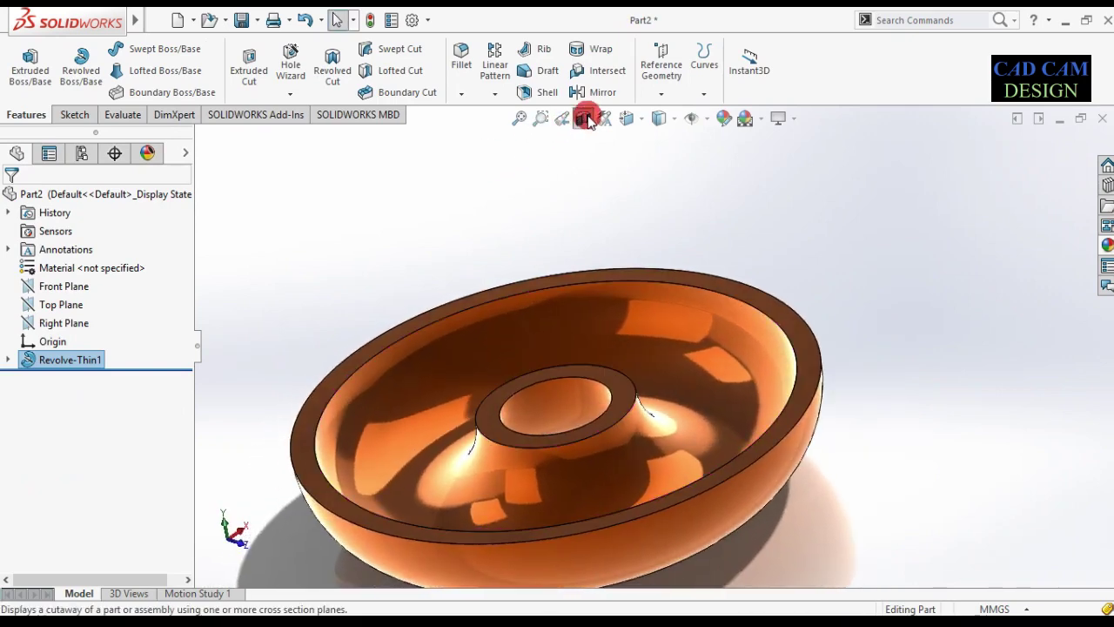
# - Turn off the section view and orbit to a top-down view of the full ring
pyautogui.click(584, 119)
pyautogui.scroll(2, 577, 319)
pyautogui.moveTo(578, 331); pyautogui.dragTo(260, 383, button='middle')
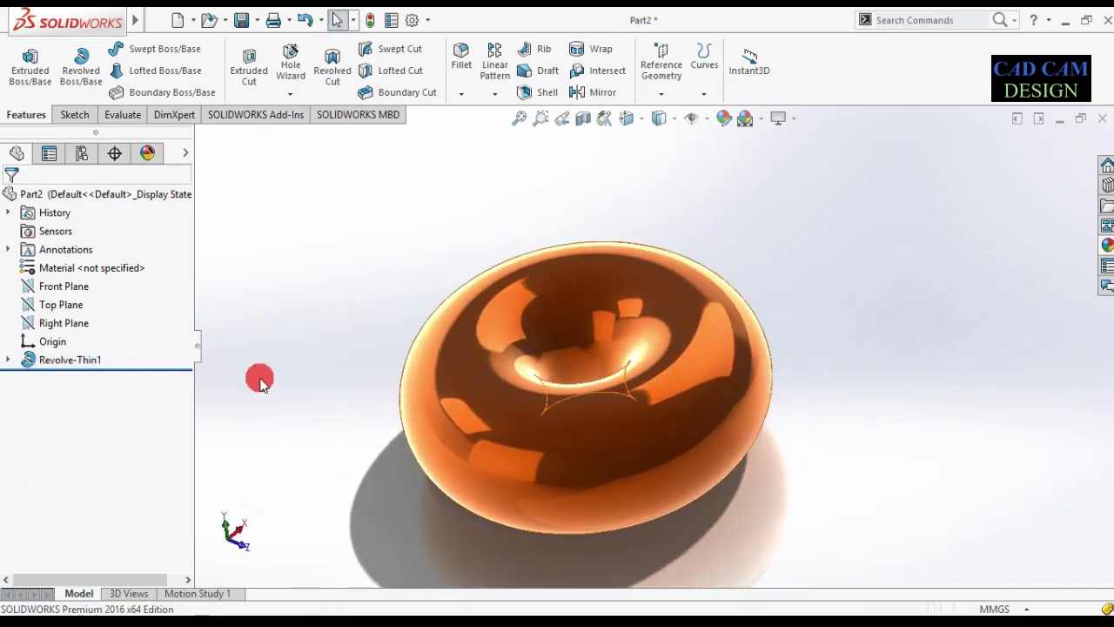
# - Reopen Revolve-Thin1 and close it again without changes
pyautogui.rightClick(50, 357)
pyautogui.click(83, 252)
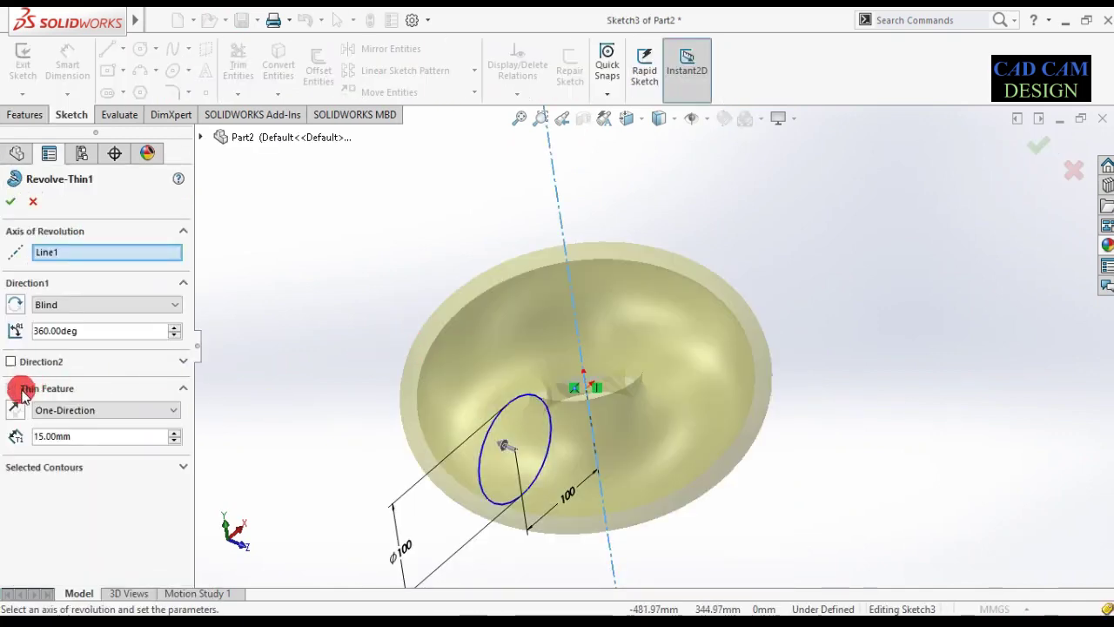
pyautogui.moveTo(454, 396)
pyautogui.mouseDown(button='middle')
pyautogui.moveTo(457, 323)
pyautogui.moveTo(448, 328)
pyautogui.mouseUp(button='middle')
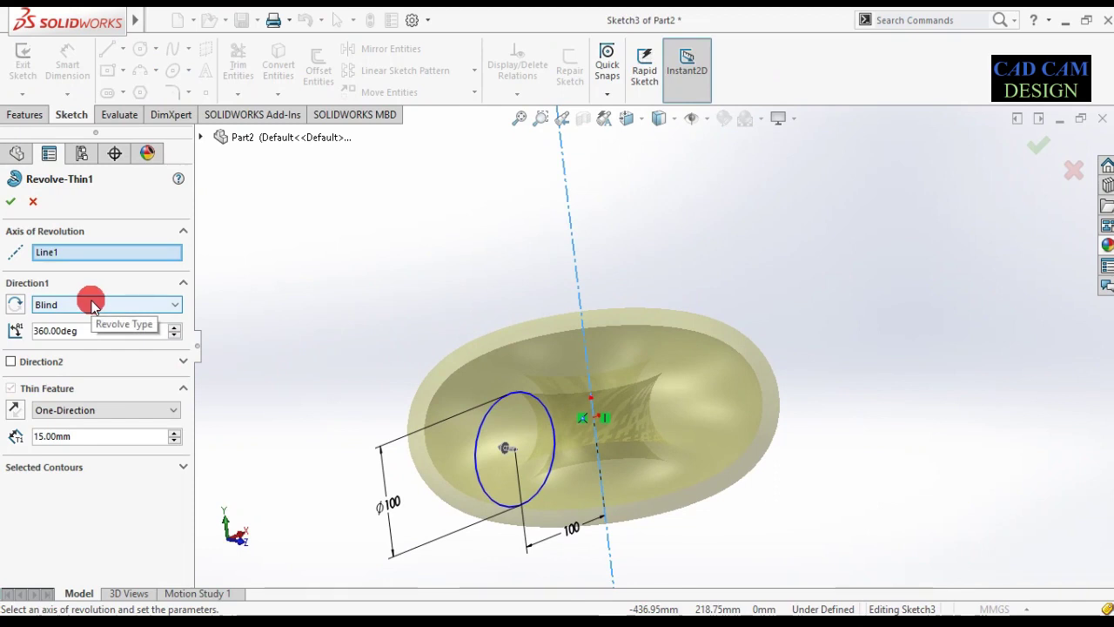
pyautogui.click(19, 206)
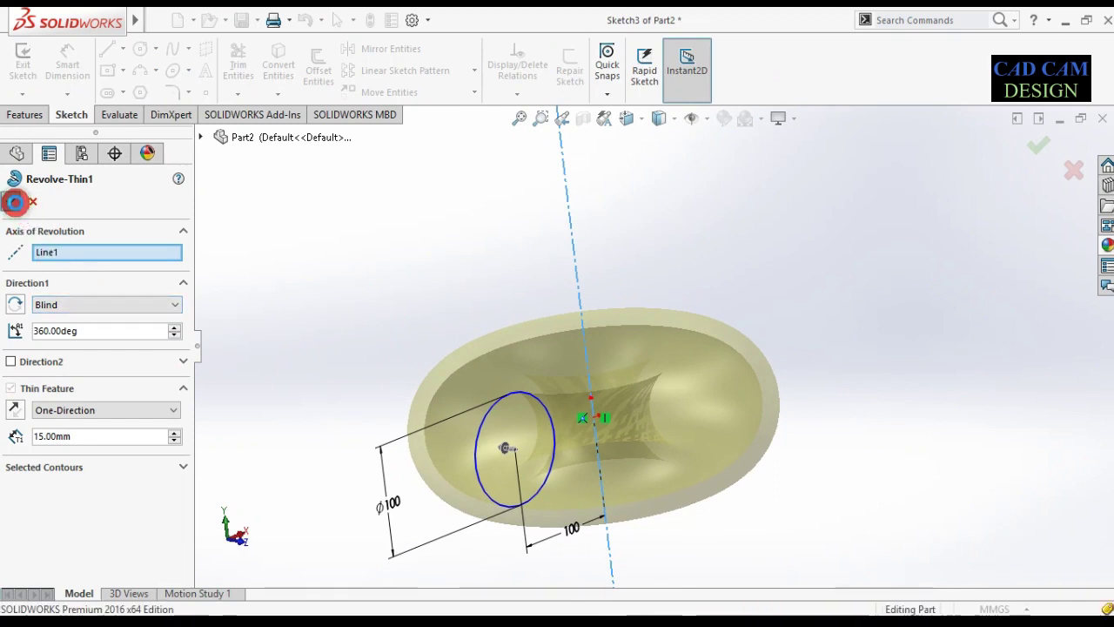
pyautogui.click(74, 364)
# - Delete Revolve-Thin1, then trial a new revolve on the circle sketch and cancel it
pyautogui.rightClick(86, 363)
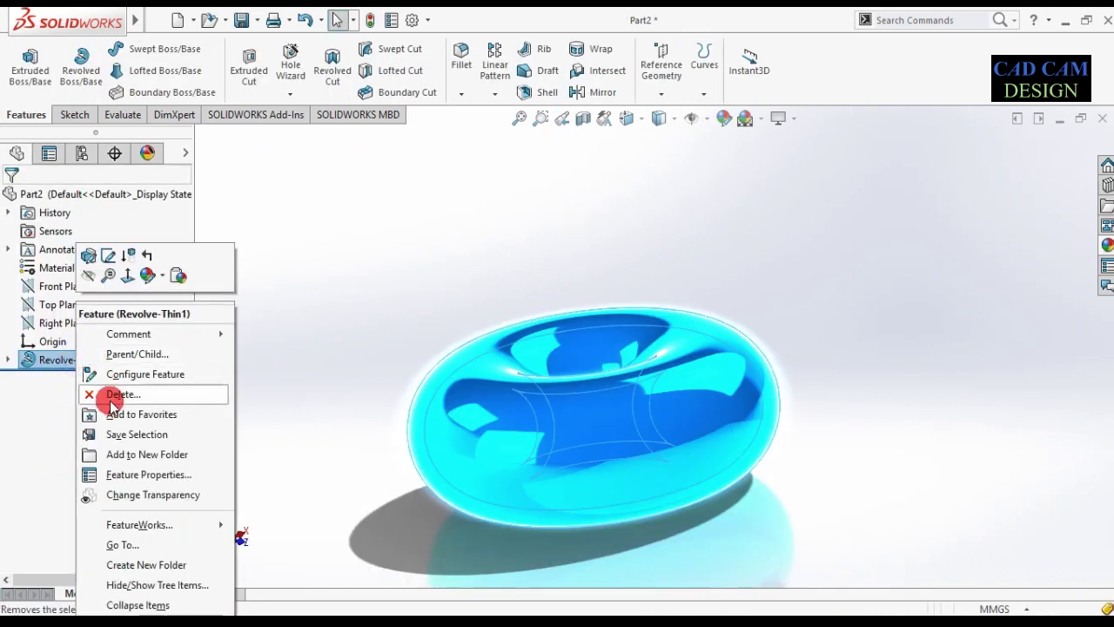
pyautogui.click(100, 394)
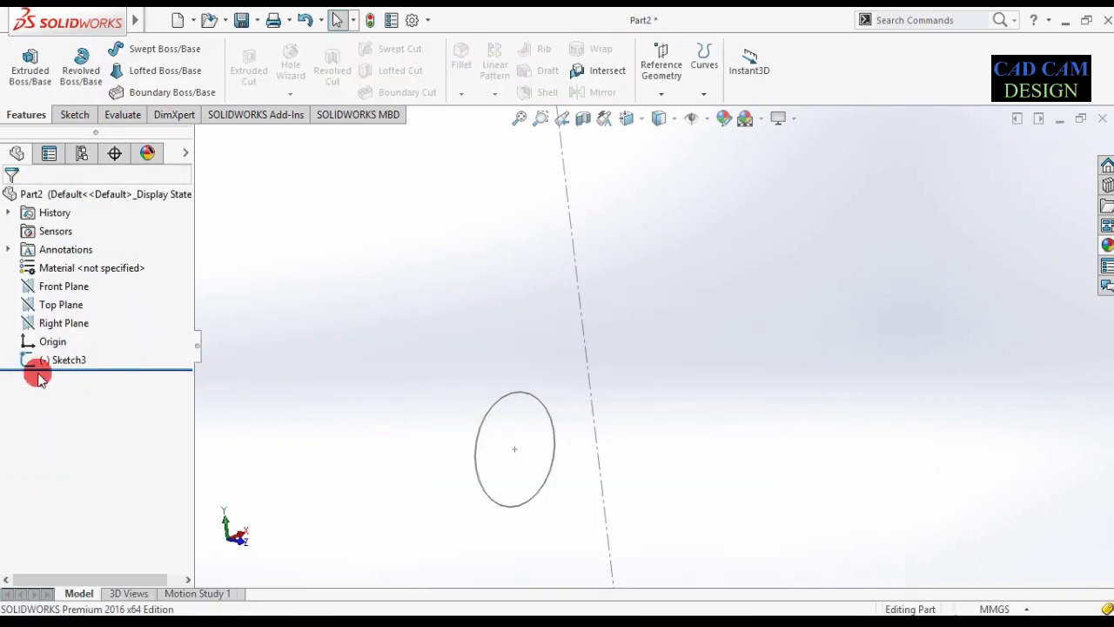
pyautogui.click(77, 63)
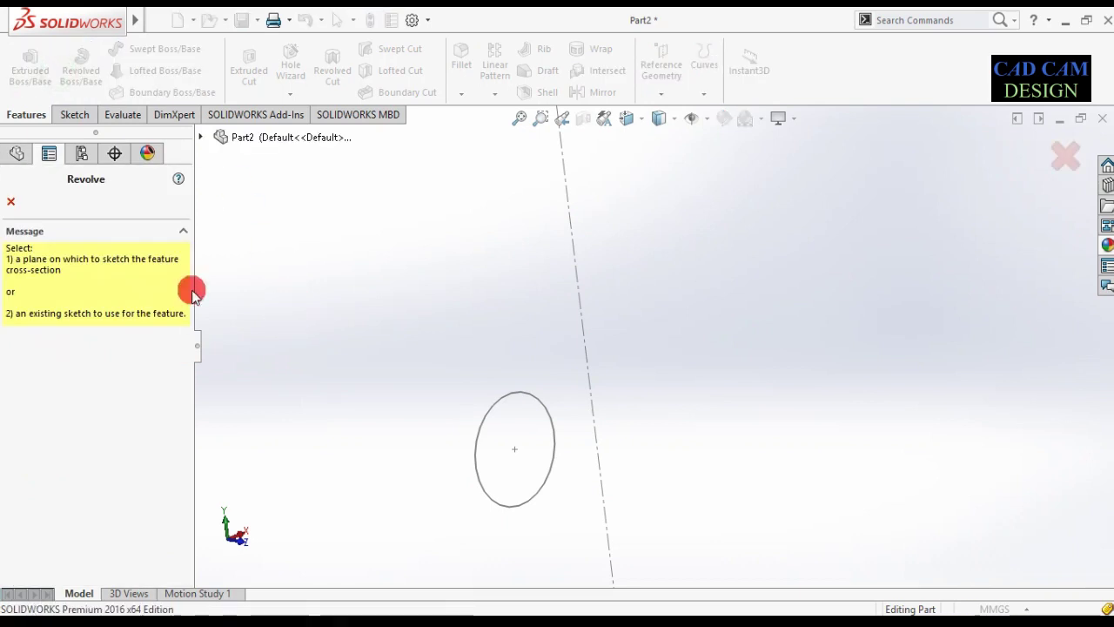
pyautogui.click(521, 398)
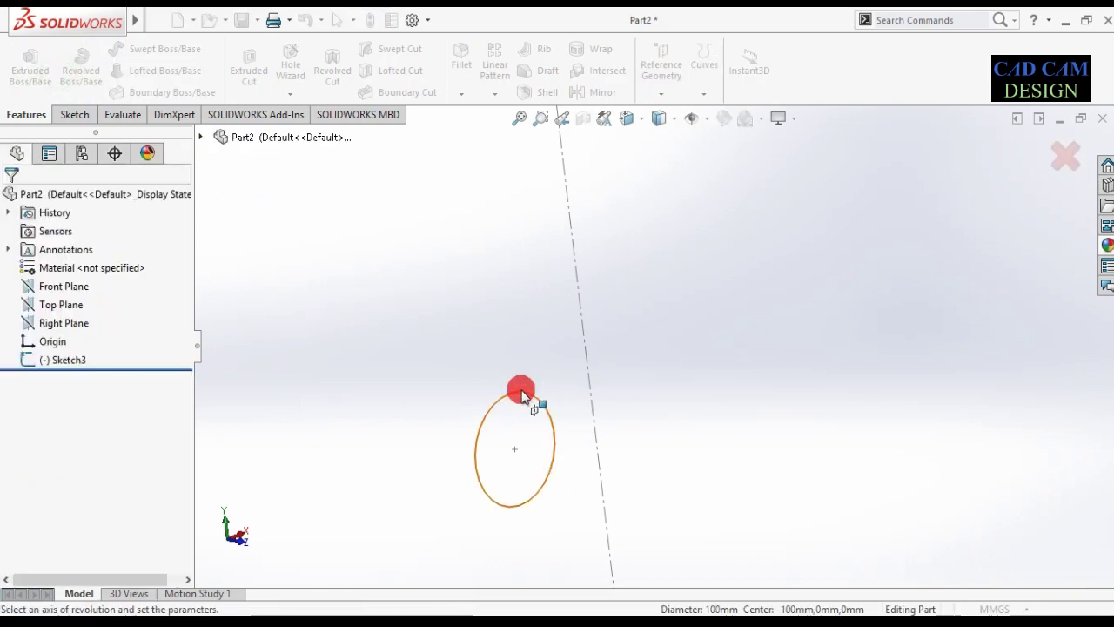
pyautogui.moveTo(579, 348); pyautogui.dragTo(544, 370, button='middle')
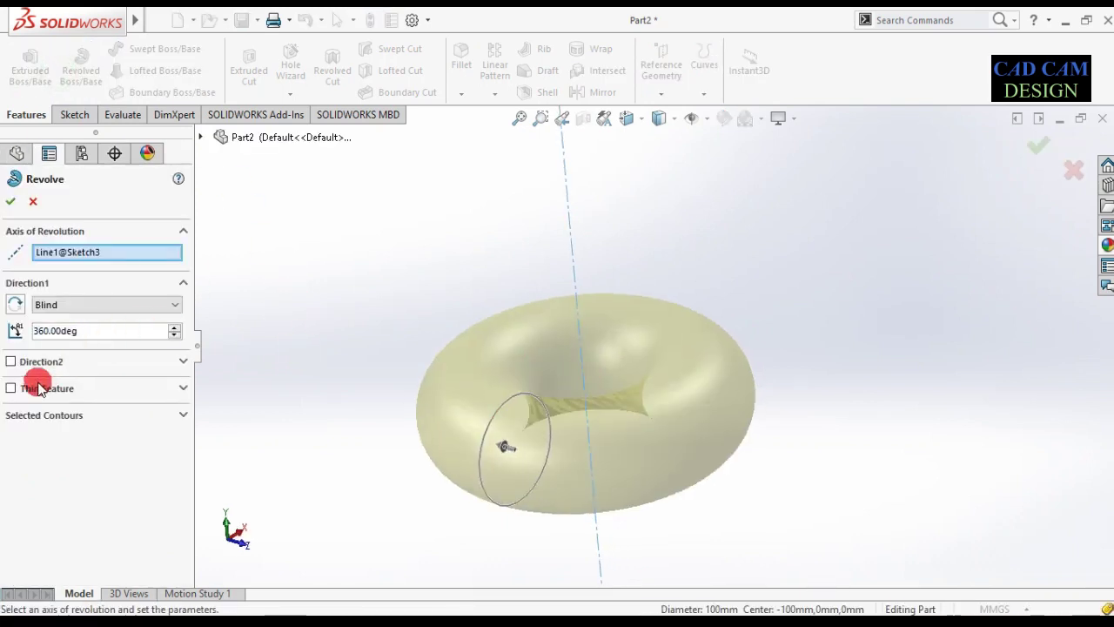
pyautogui.click(61, 305)
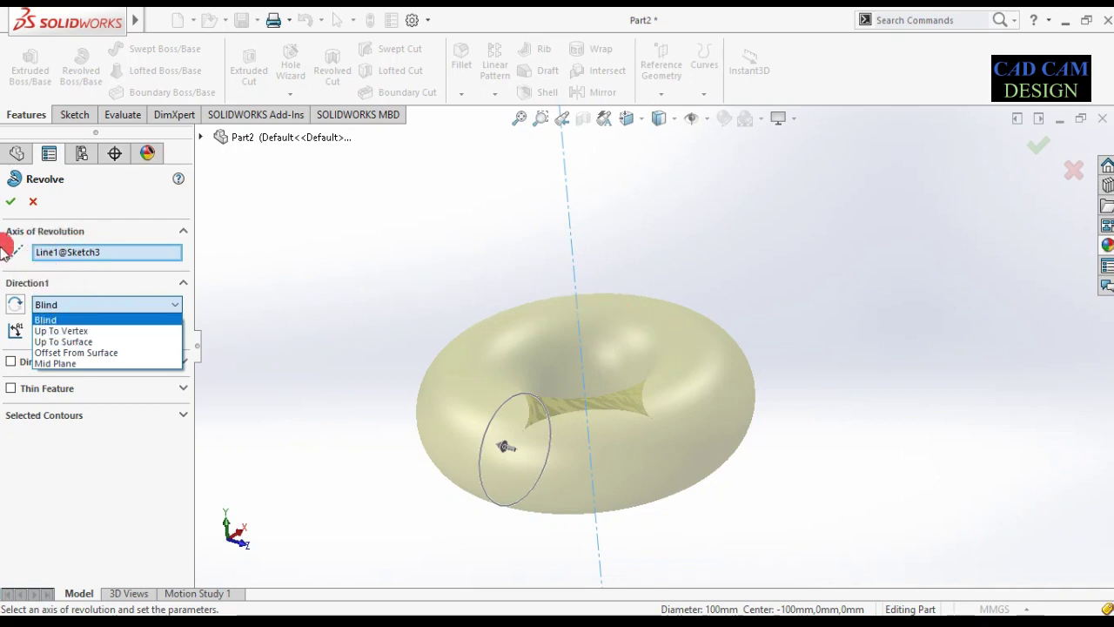
pyautogui.click(31, 205)
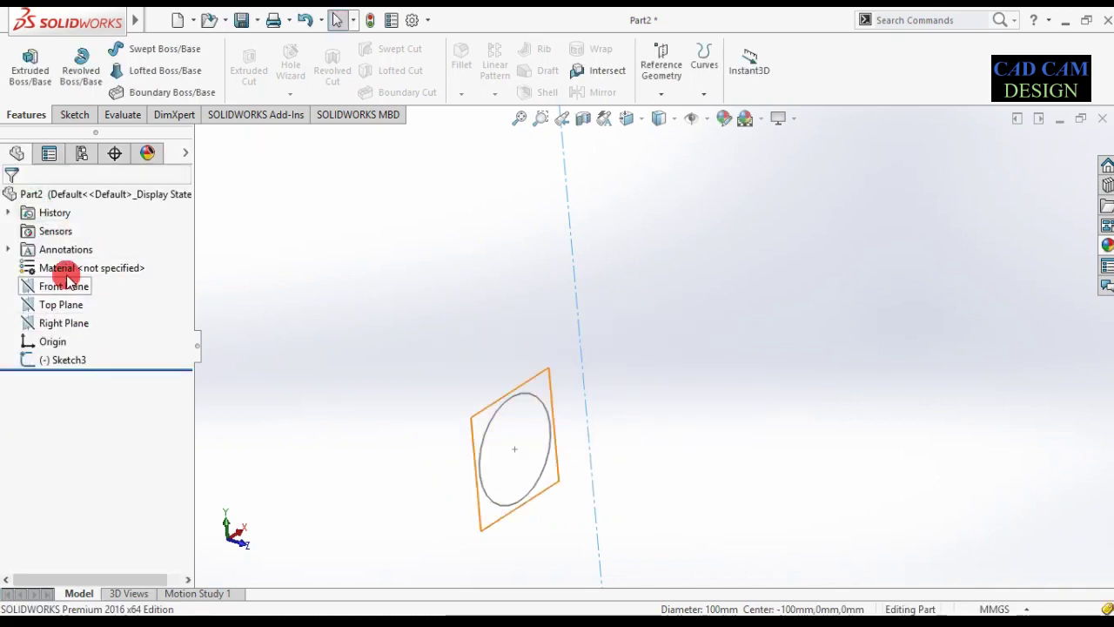
# - Sketch on the Front Plane viewed Normal To and draw a centre rectangle right of the centreline
pyautogui.rightClick(65, 293)
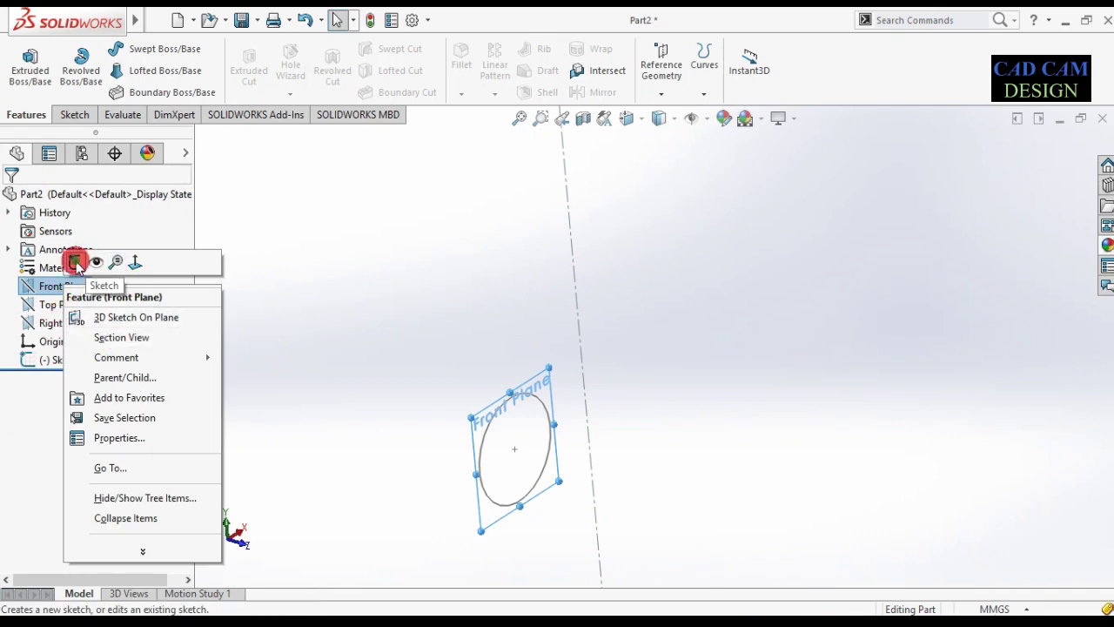
pyautogui.click(76, 262)
pyautogui.rightClick(30, 383)
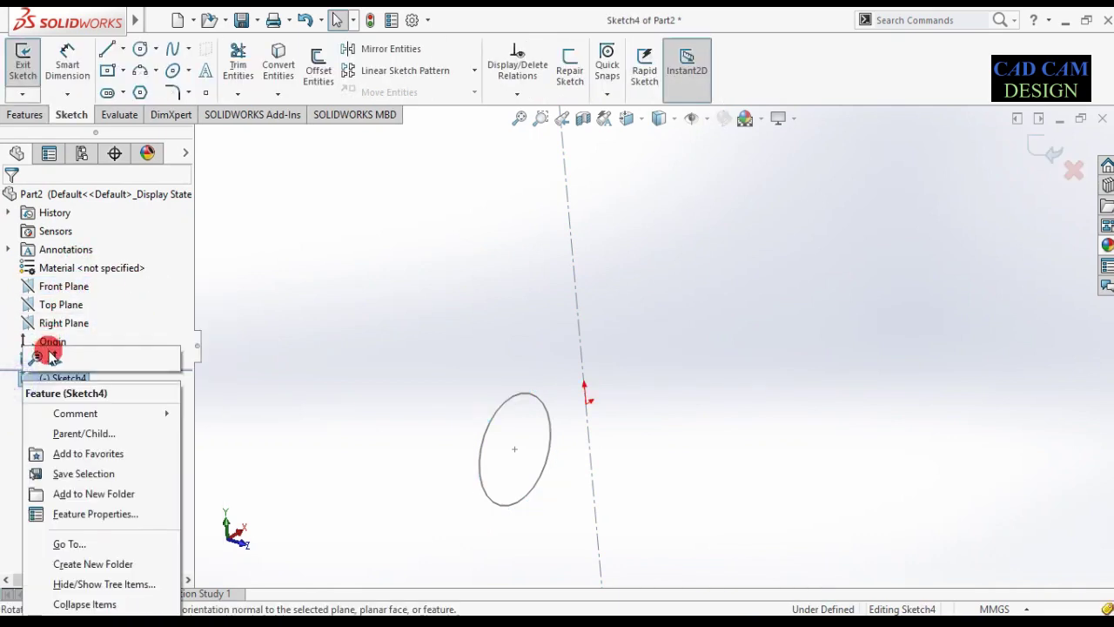
pyautogui.click(47, 353)
pyautogui.scroll(-2, 818, 307)
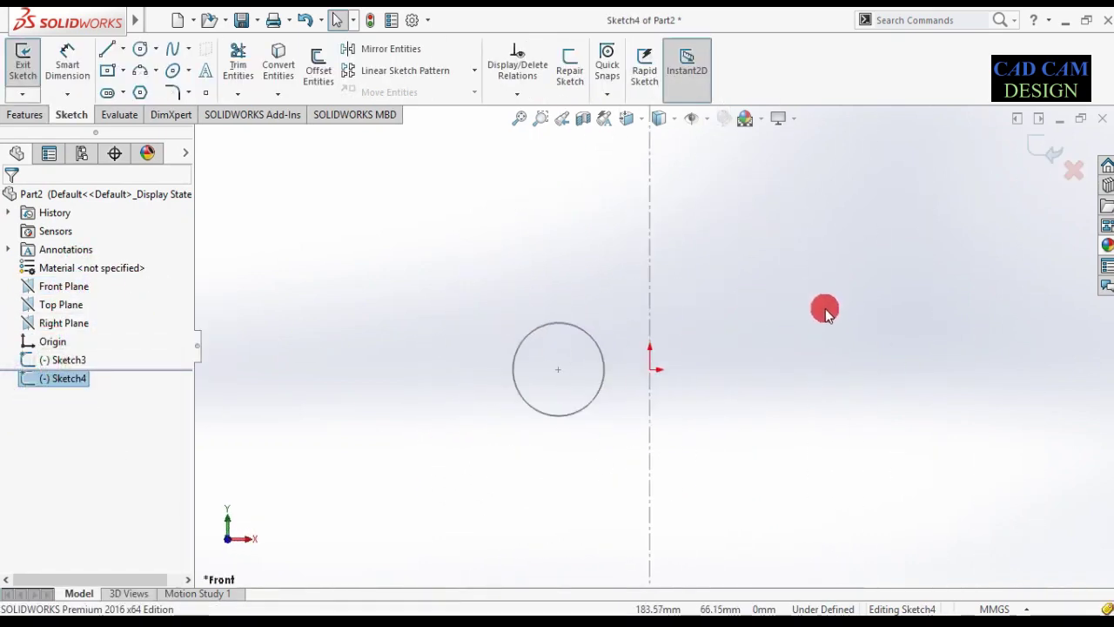
pyautogui.click(804, 369)
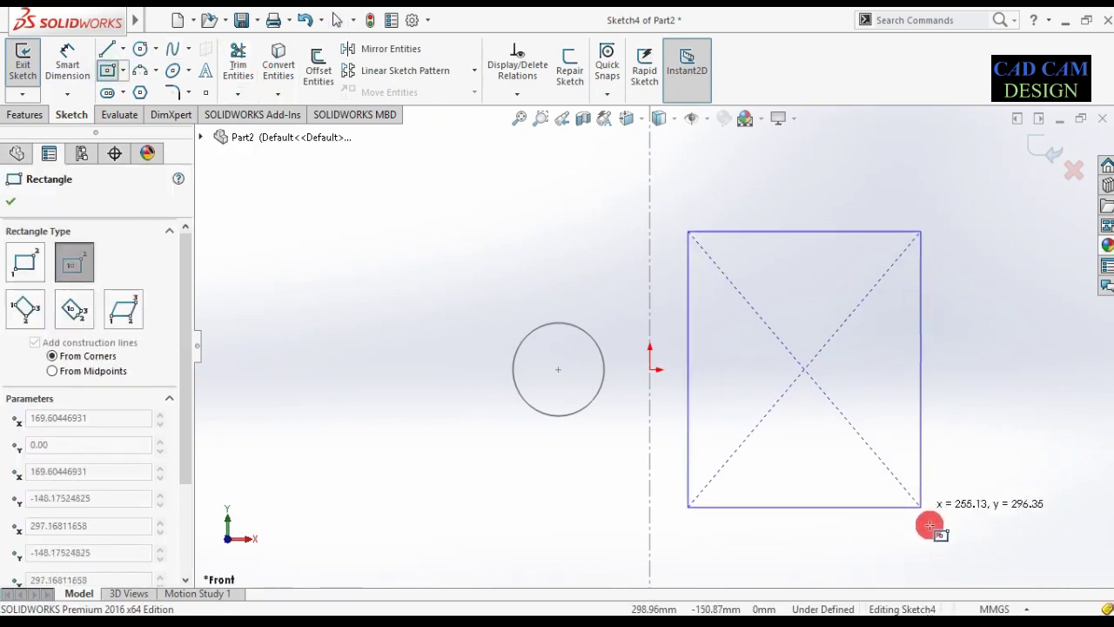
pyautogui.click(945, 558)
pyautogui.scroll(3, 838, 432)
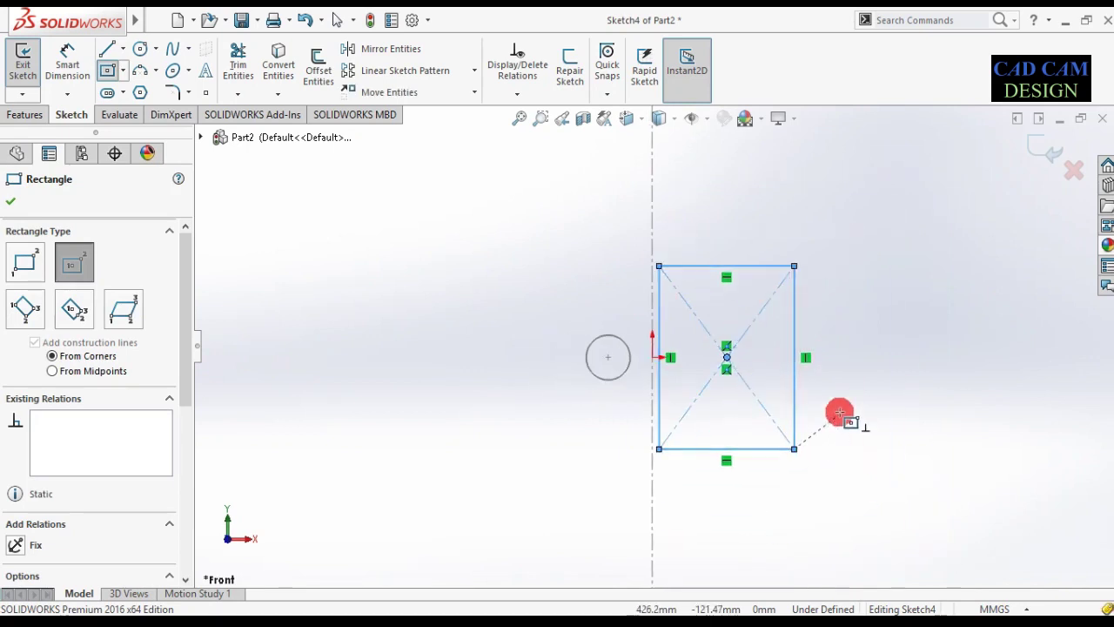
pyautogui.scroll(-2, 783, 383)
# - Dimension the rectangle's centre point 170 mm from the centreline
pyautogui.press('d')
pyautogui.click(549, 386)
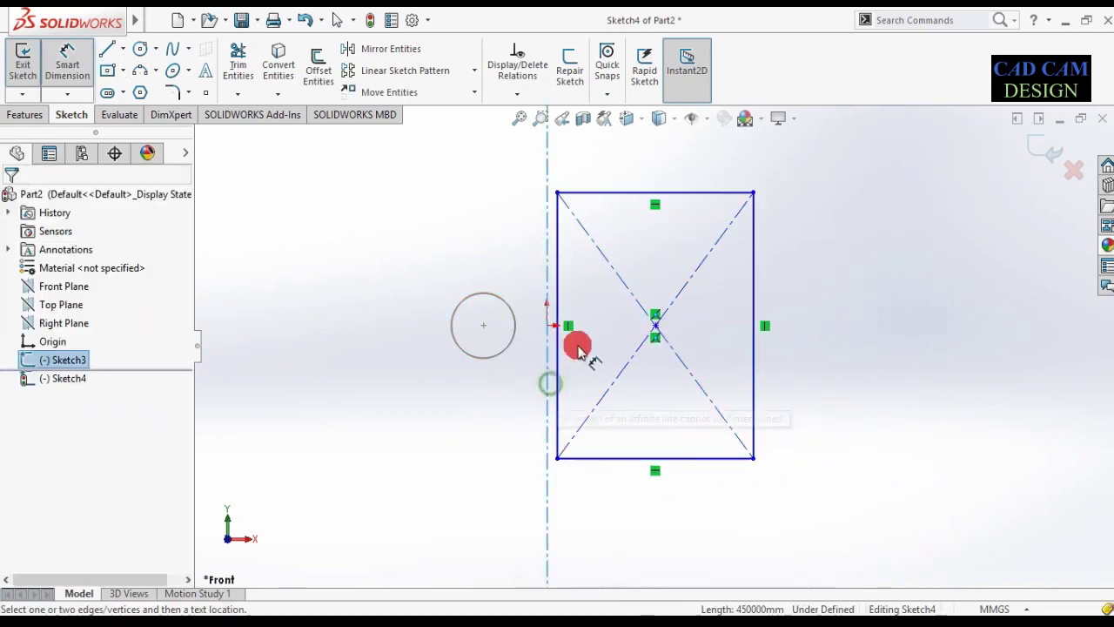
pyautogui.click(656, 325)
pyautogui.click(606, 493)
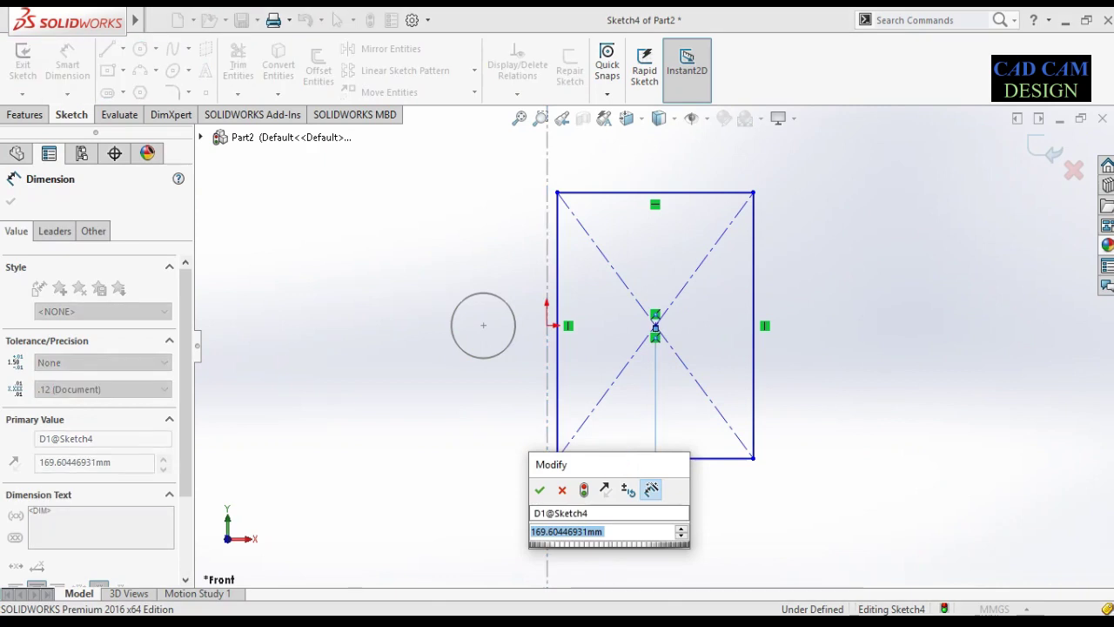
pyautogui.write('170')
pyautogui.press('Return')
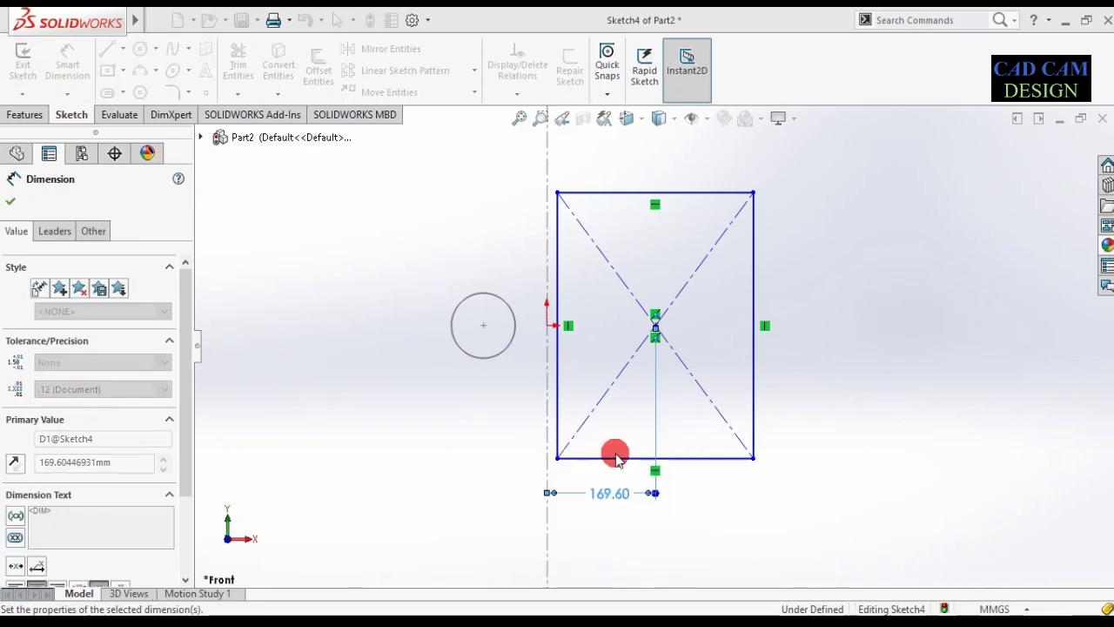
# - Dimension the rectangle 300 mm wide along the top and 250 mm tall on the right
pyautogui.click(644, 192)
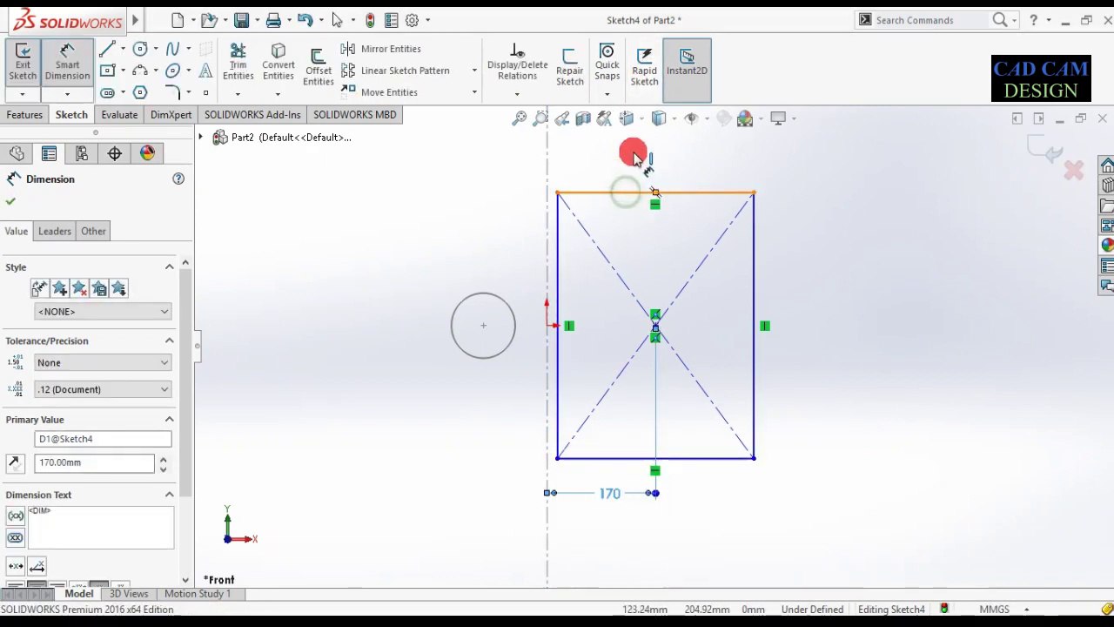
pyautogui.click(628, 161)
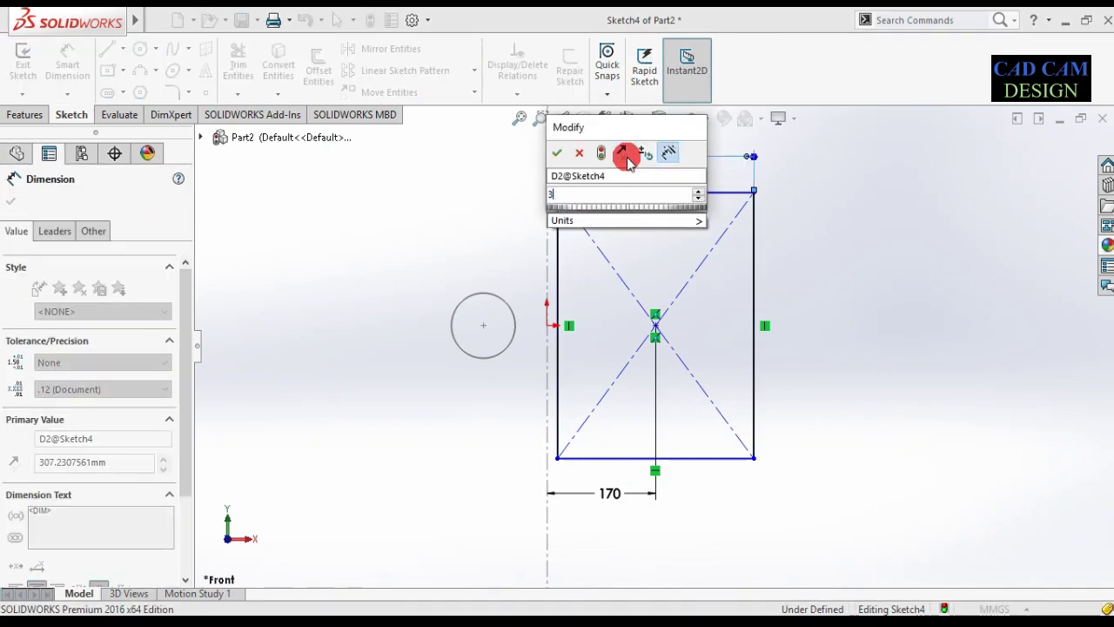
pyautogui.write('300')
pyautogui.press('Return')
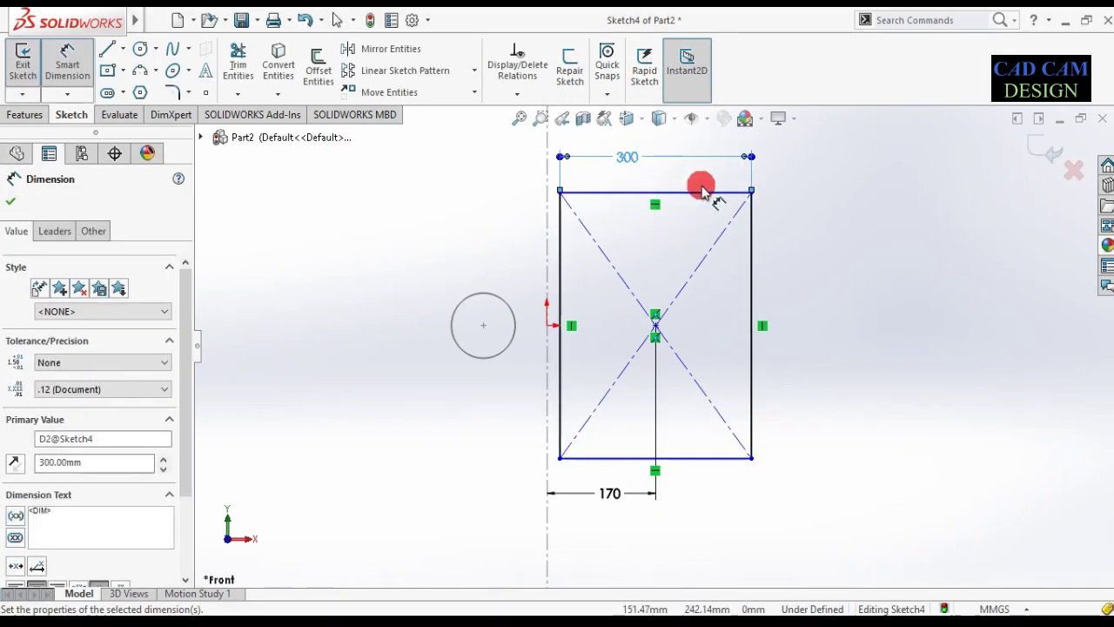
pyautogui.click(754, 229)
pyautogui.click(816, 277)
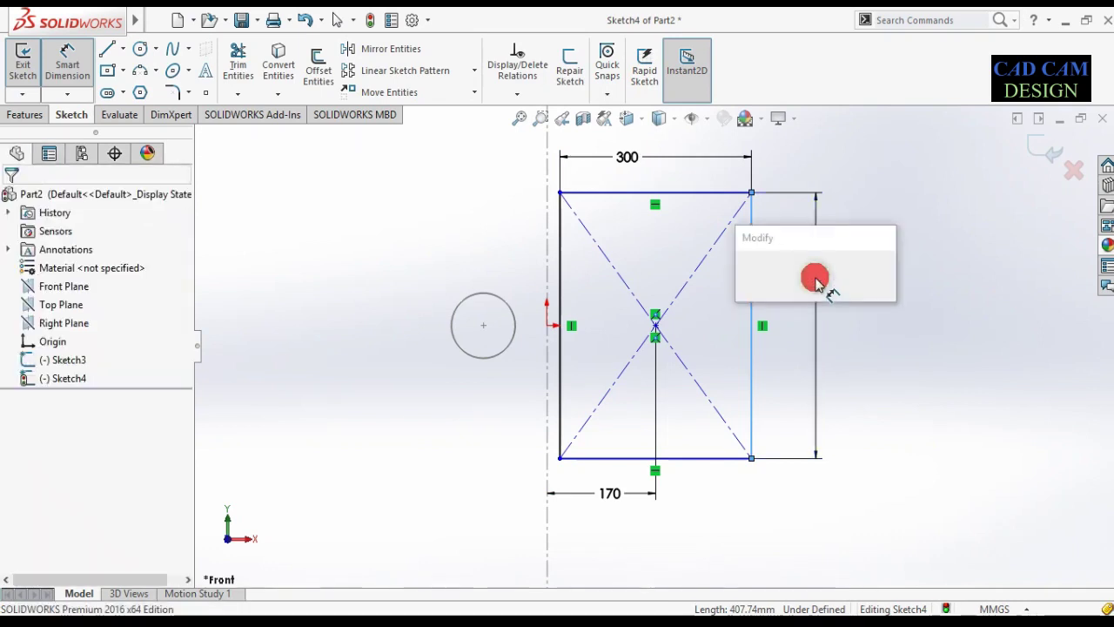
pyautogui.write('250')
pyautogui.press('Return')
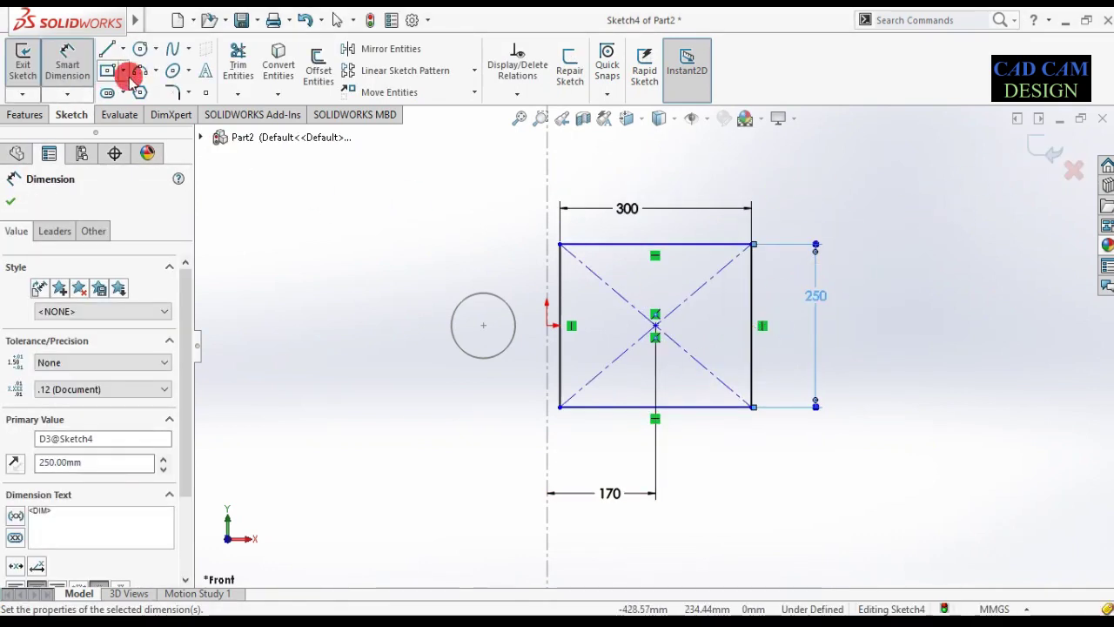
pyautogui.click(191, 93)
pyautogui.click(227, 132)
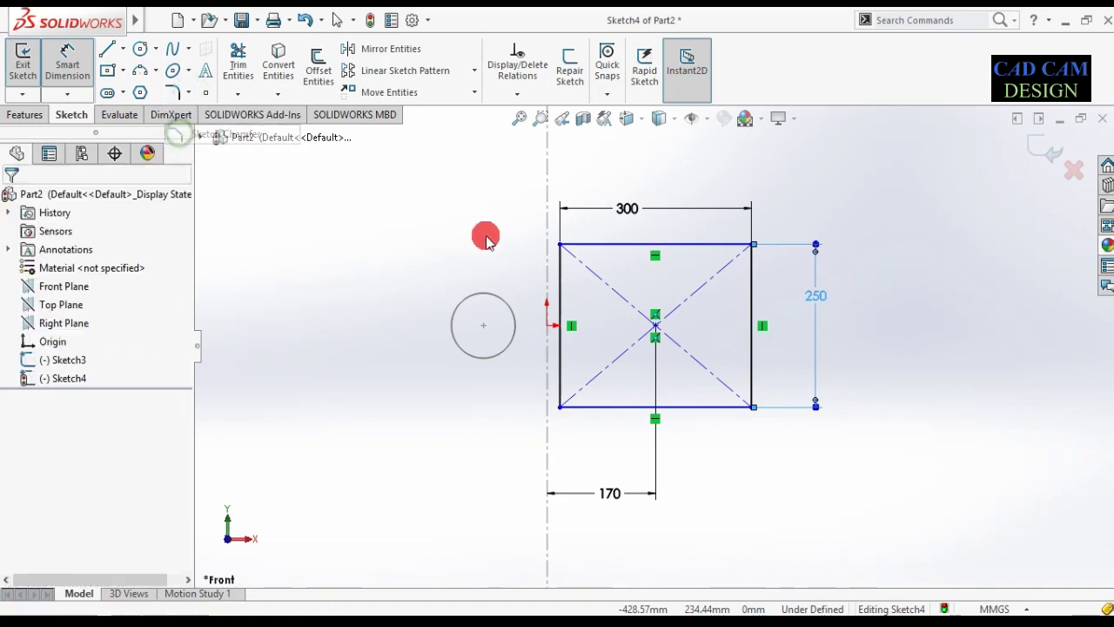
# - Chamfer all four rectangle corners by 10 mm equal distance
pyautogui.click(560, 244)
pyautogui.scroll(-2, 599, 249)
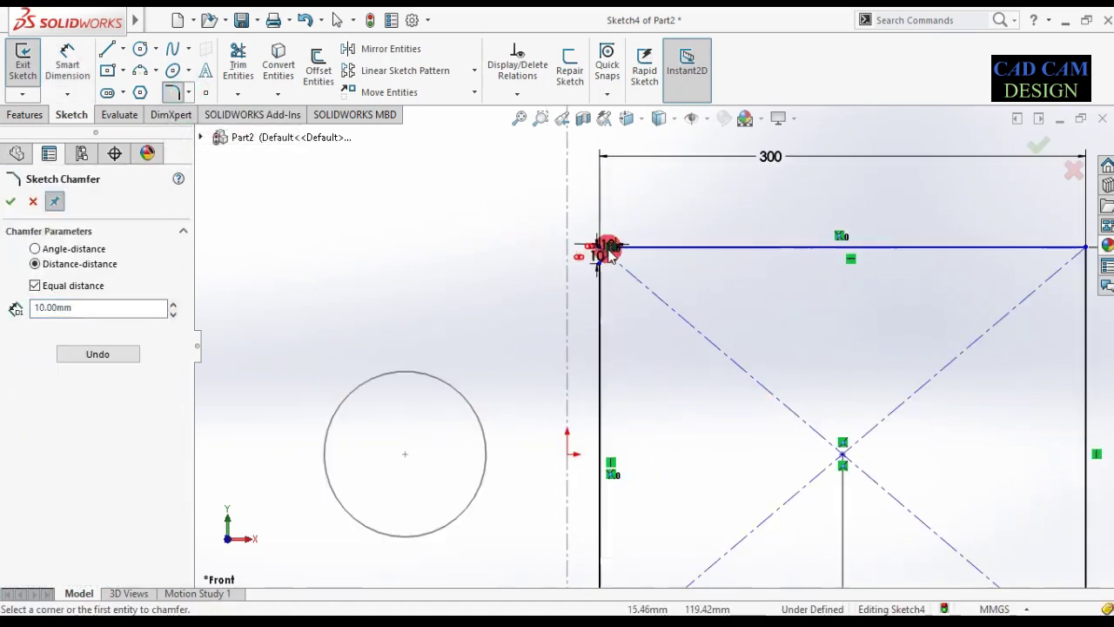
pyautogui.scroll(-2, 602, 250)
pyautogui.scroll(-2, 604, 252)
pyautogui.click(971, 299)
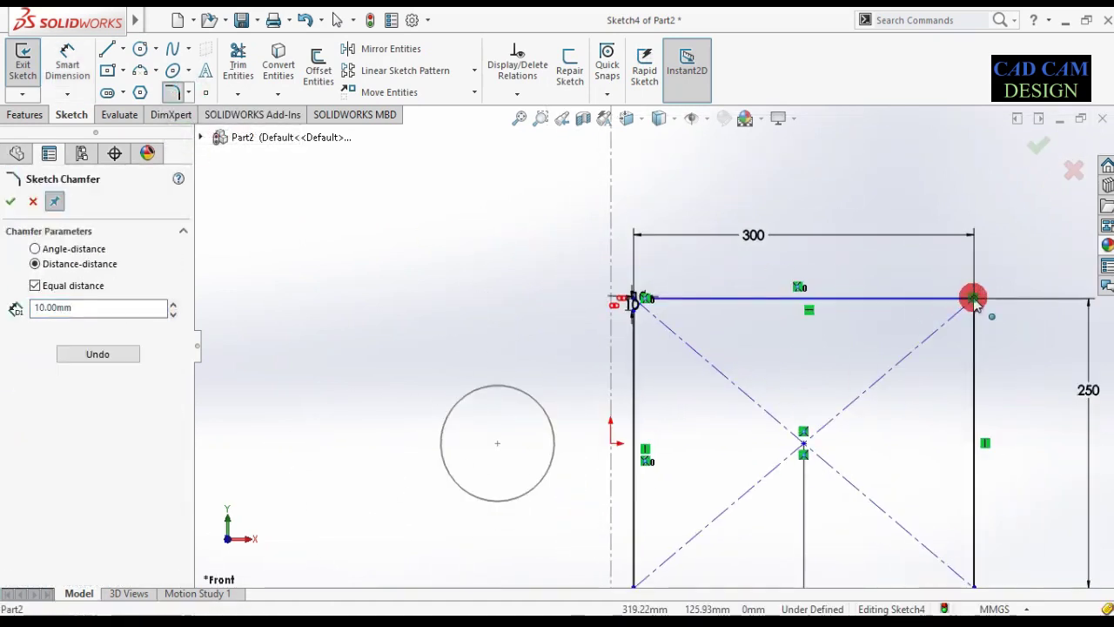
pyautogui.scroll(2, 915, 356)
pyautogui.scroll(2, 871, 366)
pyautogui.scroll(-3, 646, 444)
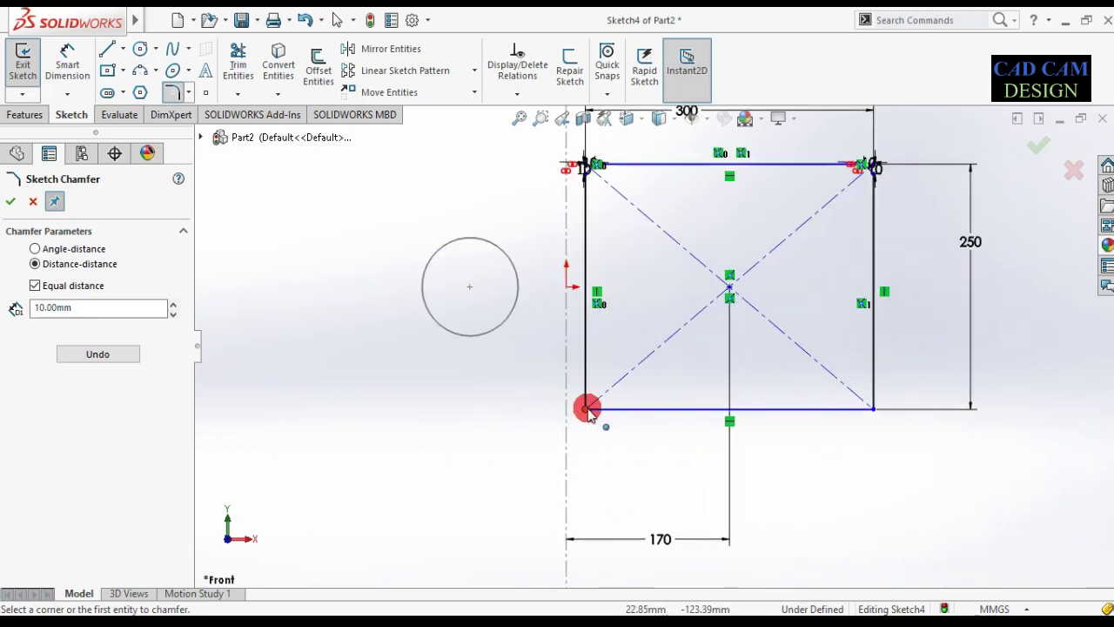
pyautogui.click(588, 409)
pyautogui.click(874, 409)
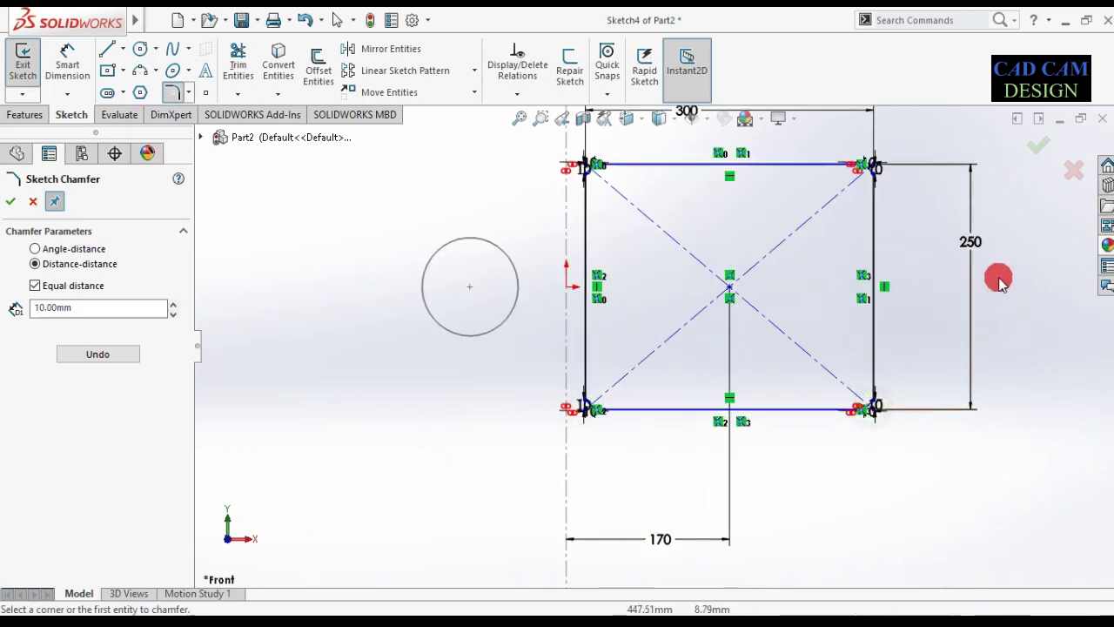
# - Close the chamfer tool and exit Sketch4
pyautogui.click(1035, 146)
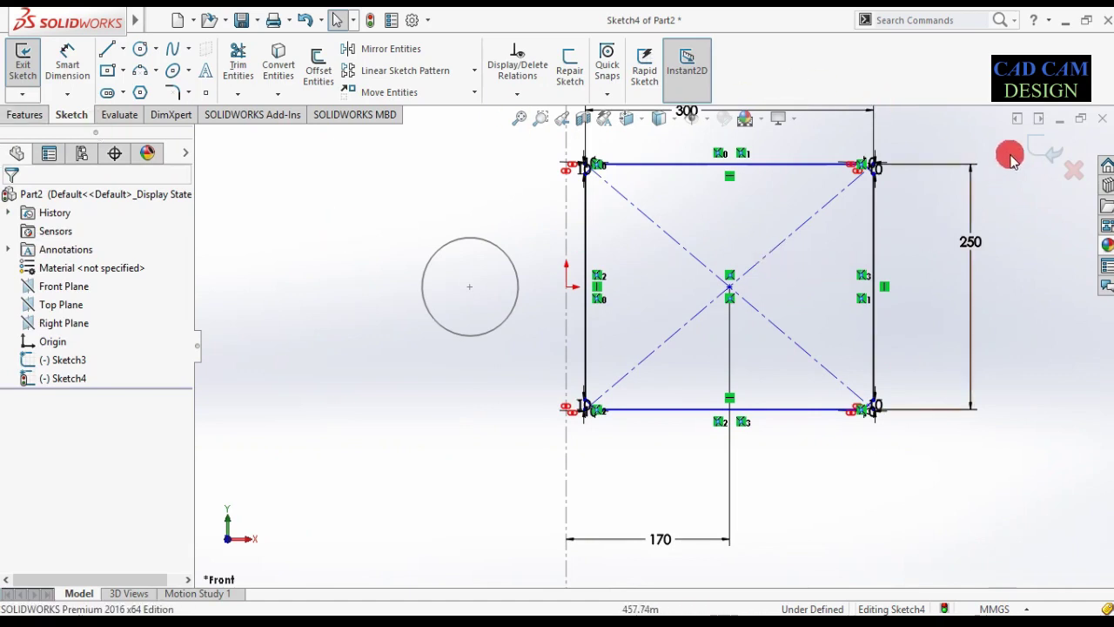
pyautogui.click(1043, 148)
pyautogui.click(15, 69)
pyautogui.click(26, 116)
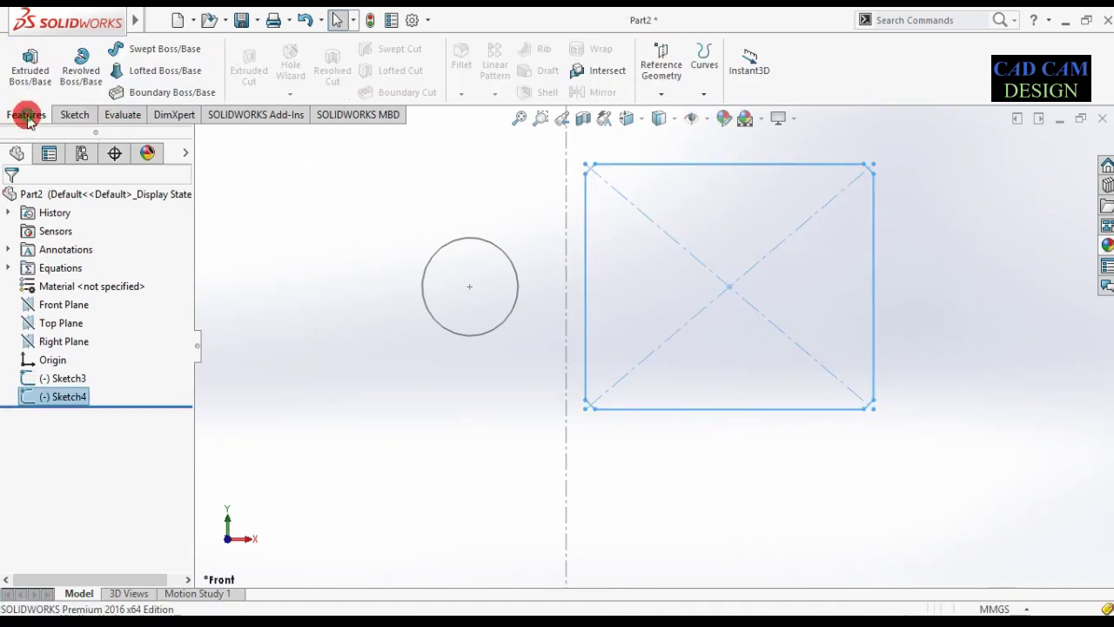
# - Extrude the chamfered rectangle Mid Plane to 510 mm depth and confirm it
pyautogui.click(29, 65)
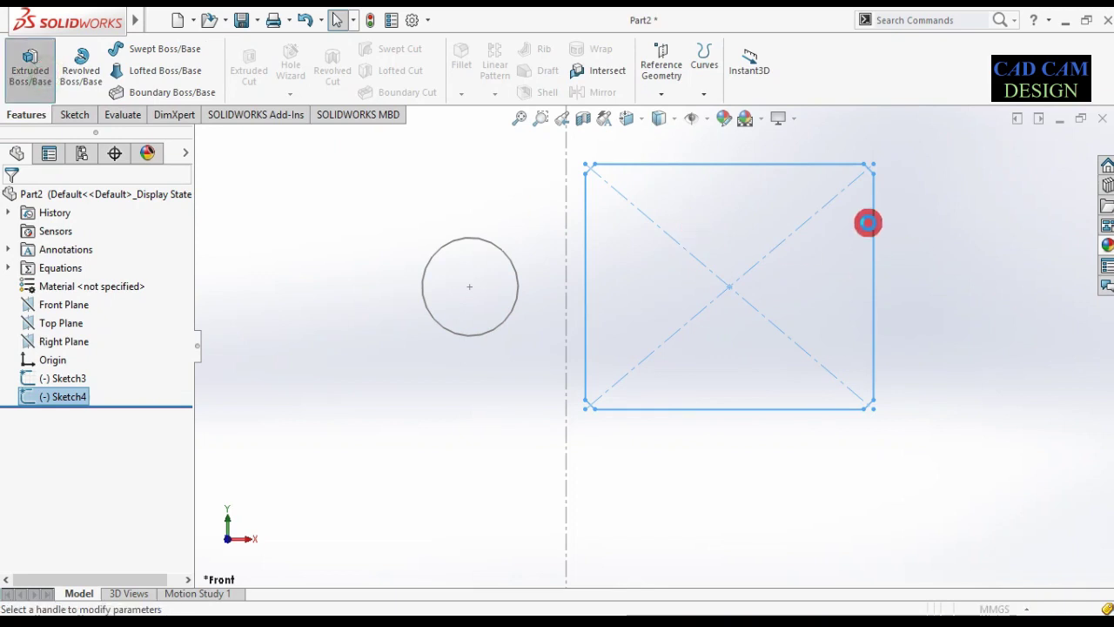
pyautogui.moveTo(722, 273); pyautogui.dragTo(391, 296, button='middle')
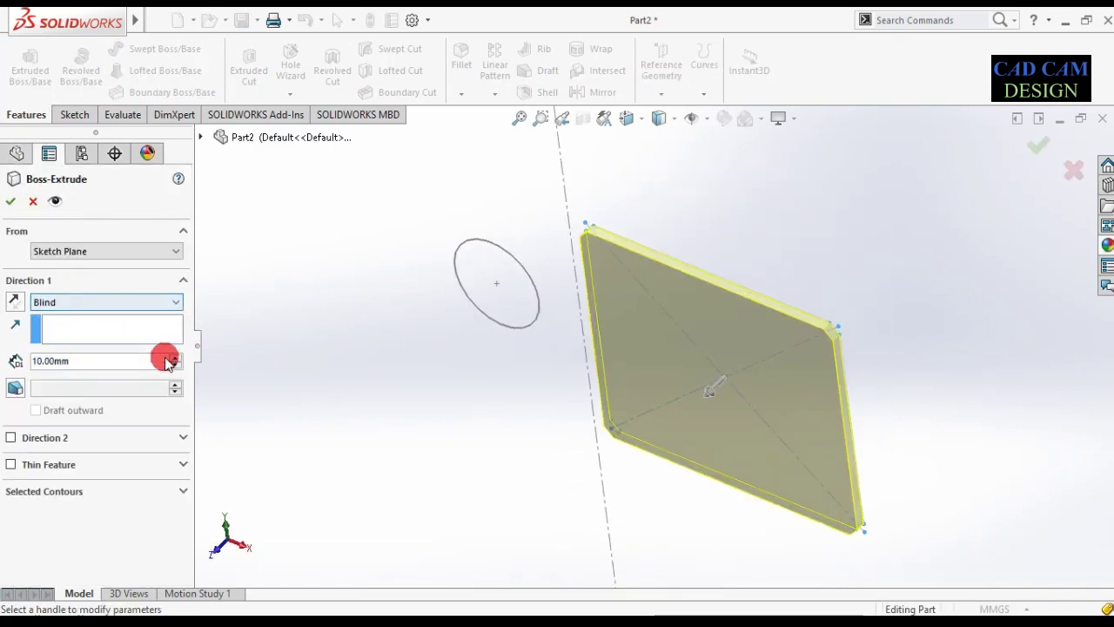
pyautogui.click(174, 302)
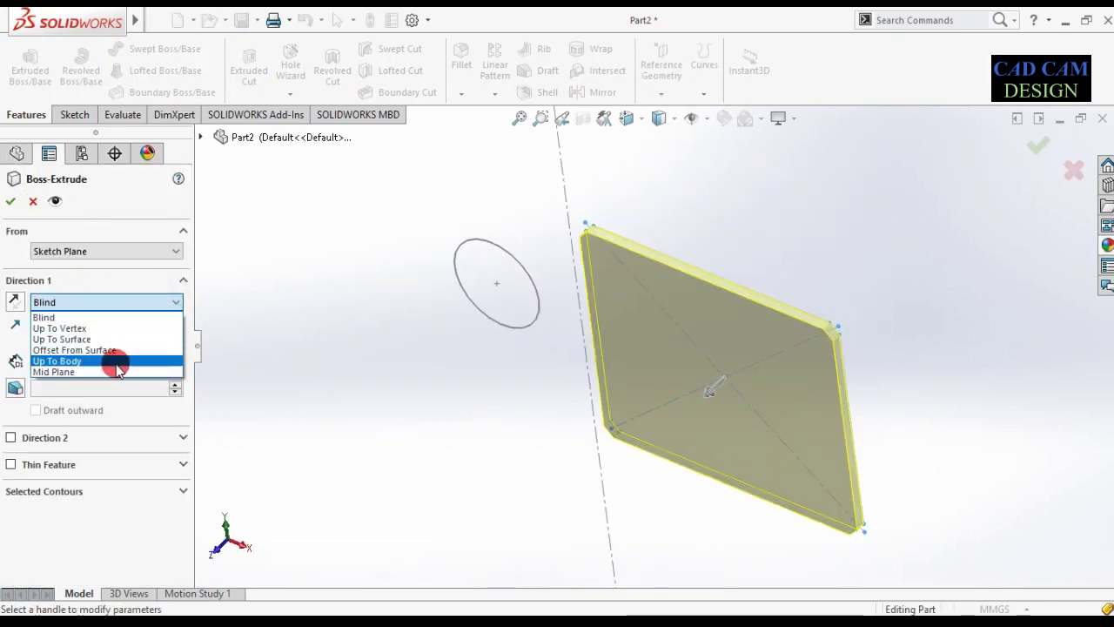
pyautogui.click(118, 371)
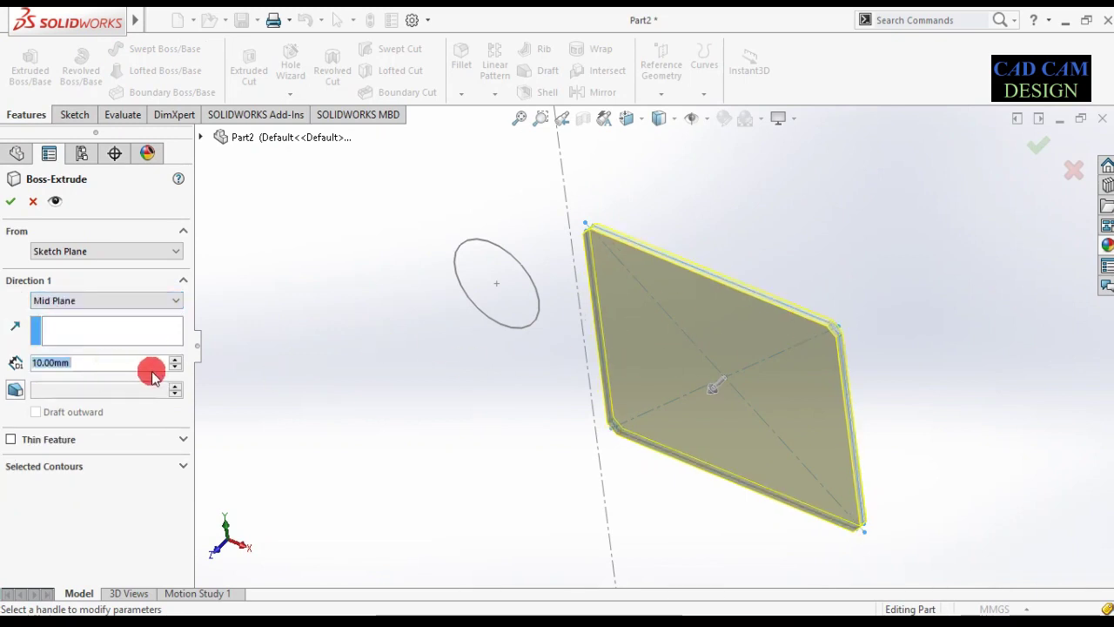
pyautogui.click(175, 358)
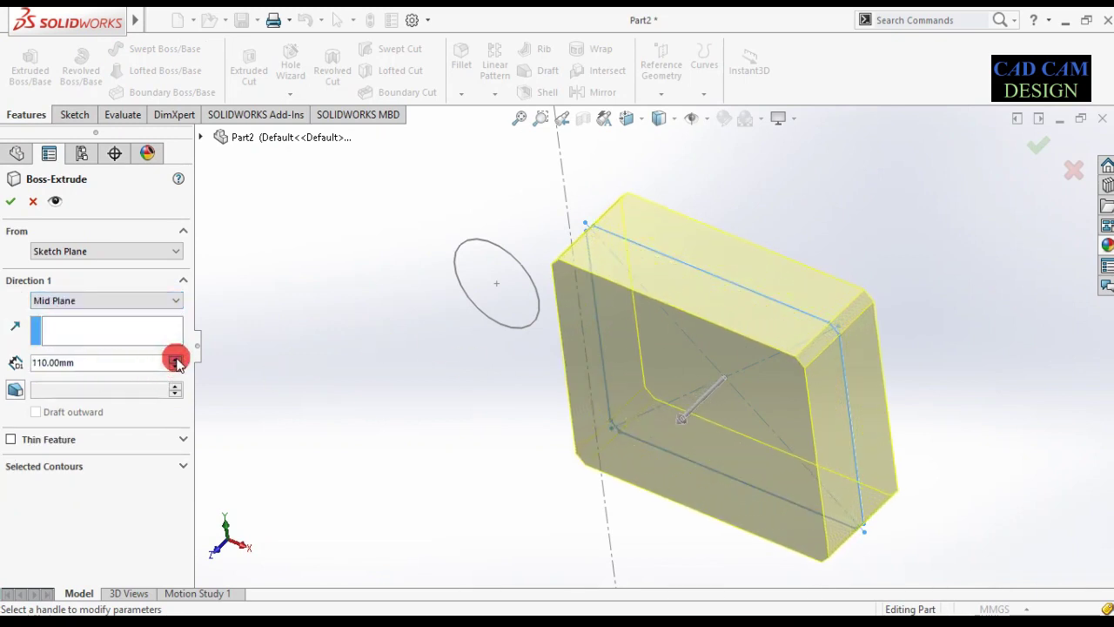
pyautogui.moveTo(175, 361); pyautogui.dragTo(175, 362)
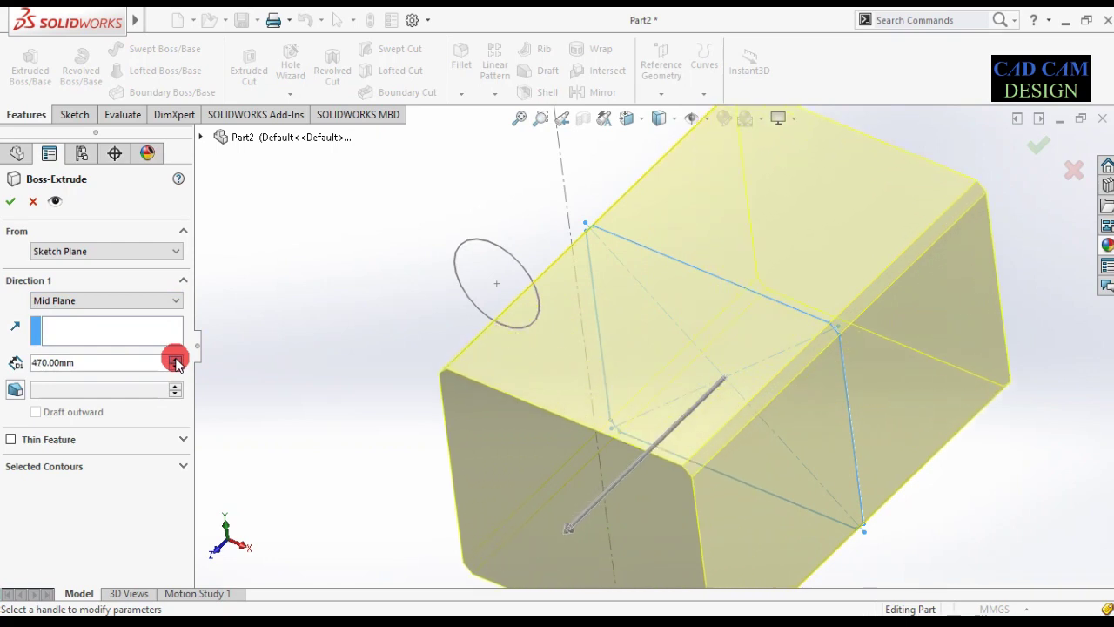
pyautogui.scroll(3, 609, 354)
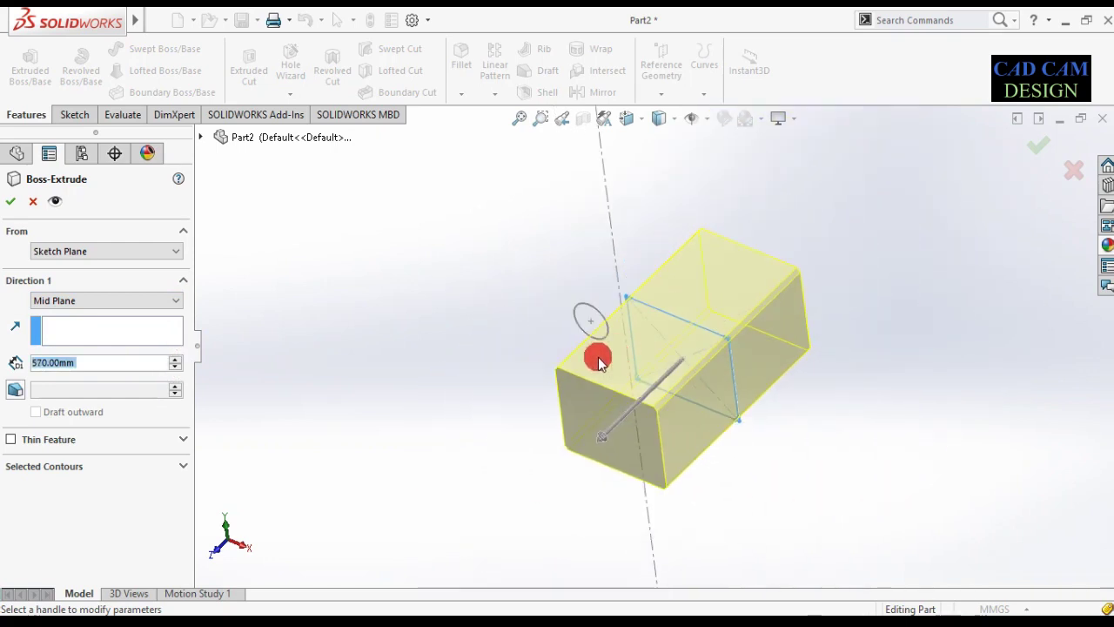
pyautogui.moveTo(177, 367); pyautogui.dragTo(177, 367)
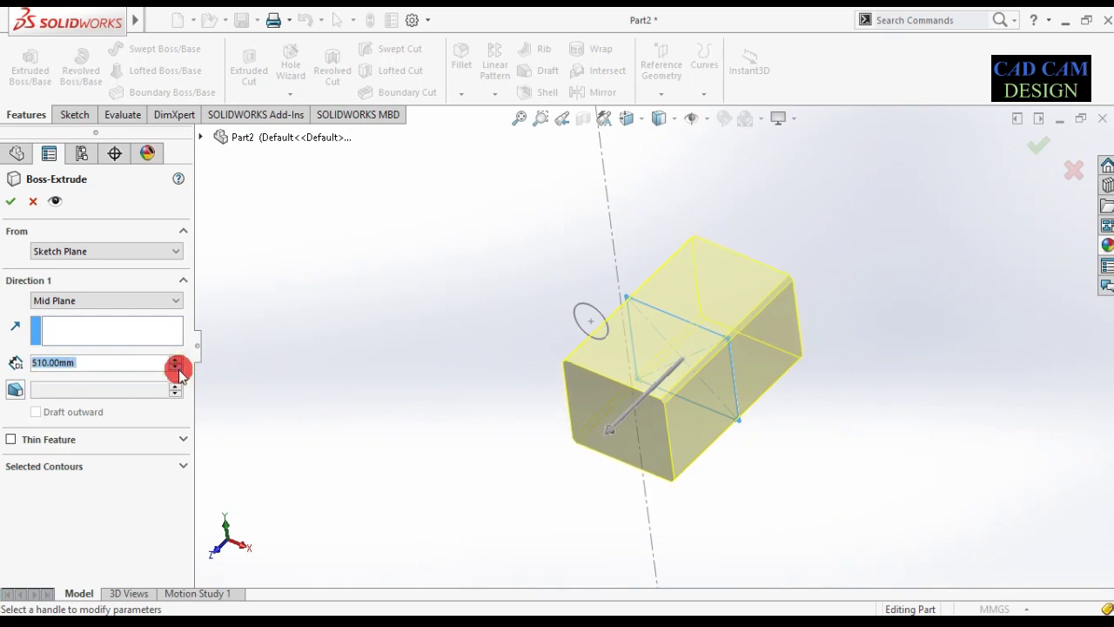
pyautogui.click(8, 201)
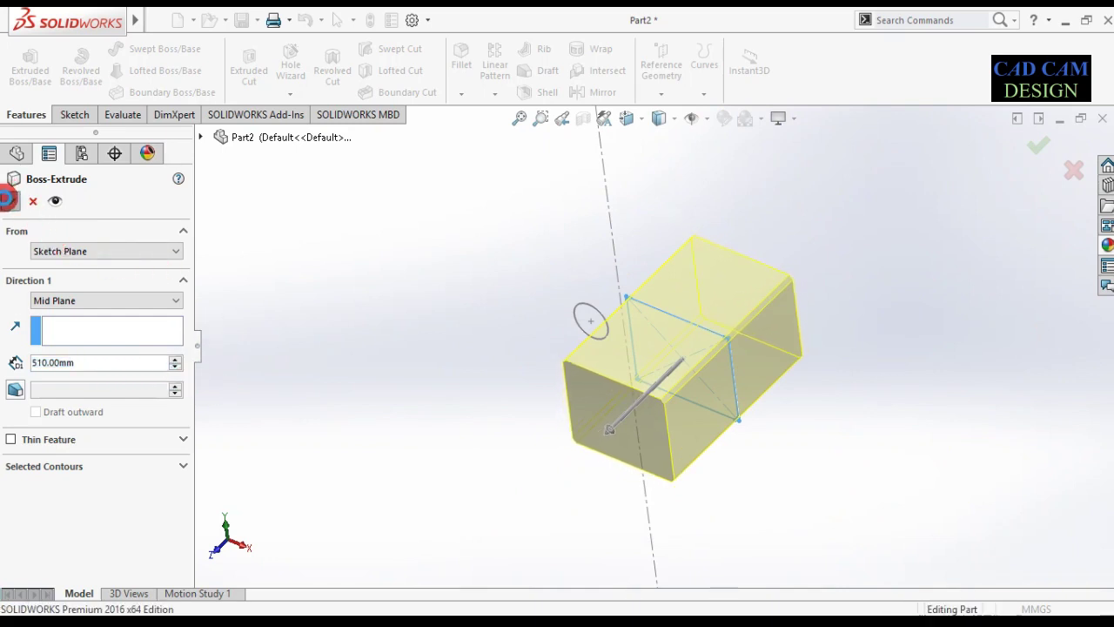
pyautogui.moveTo(517, 364); pyautogui.dragTo(582, 338, button='middle')
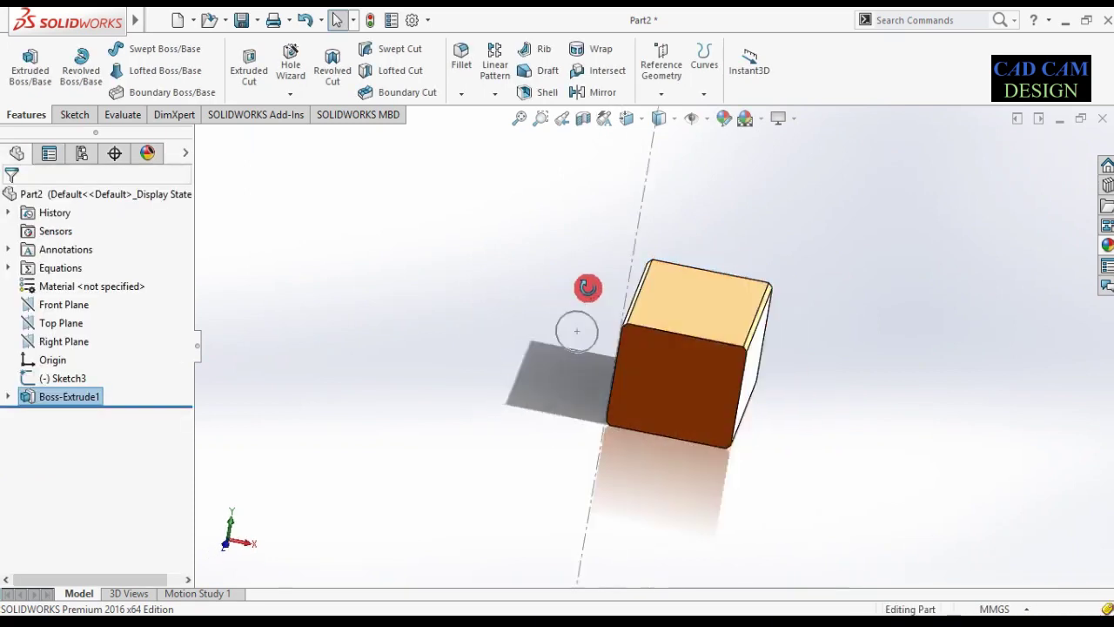
pyautogui.click(1108, 244)
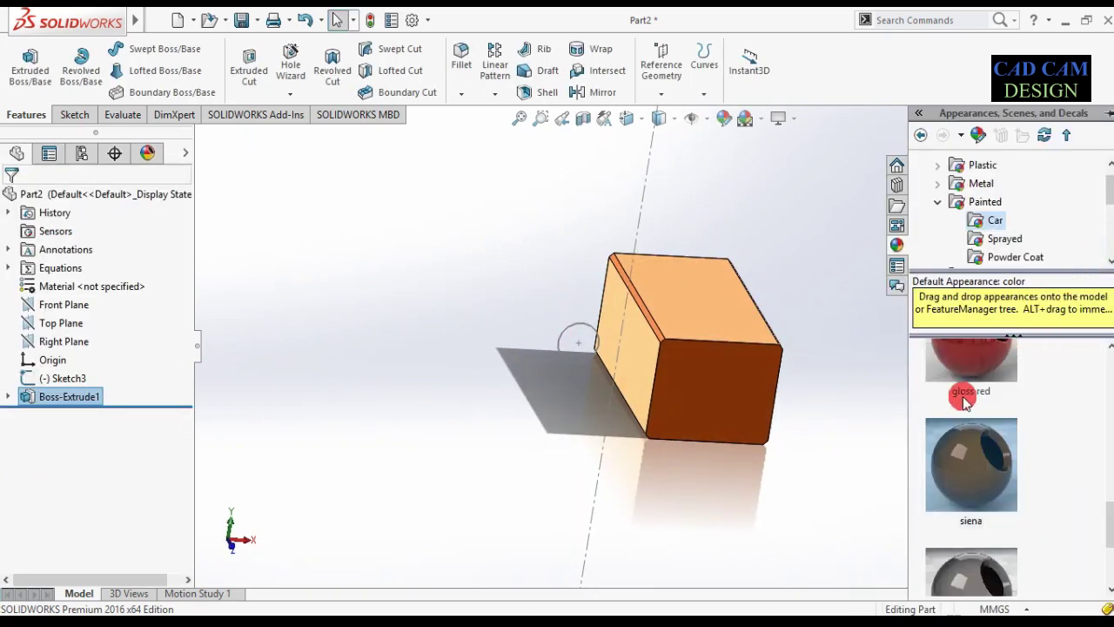
pyautogui.scroll(-3, 976, 409)
pyautogui.moveTo(977, 407); pyautogui.dragTo(747, 362)
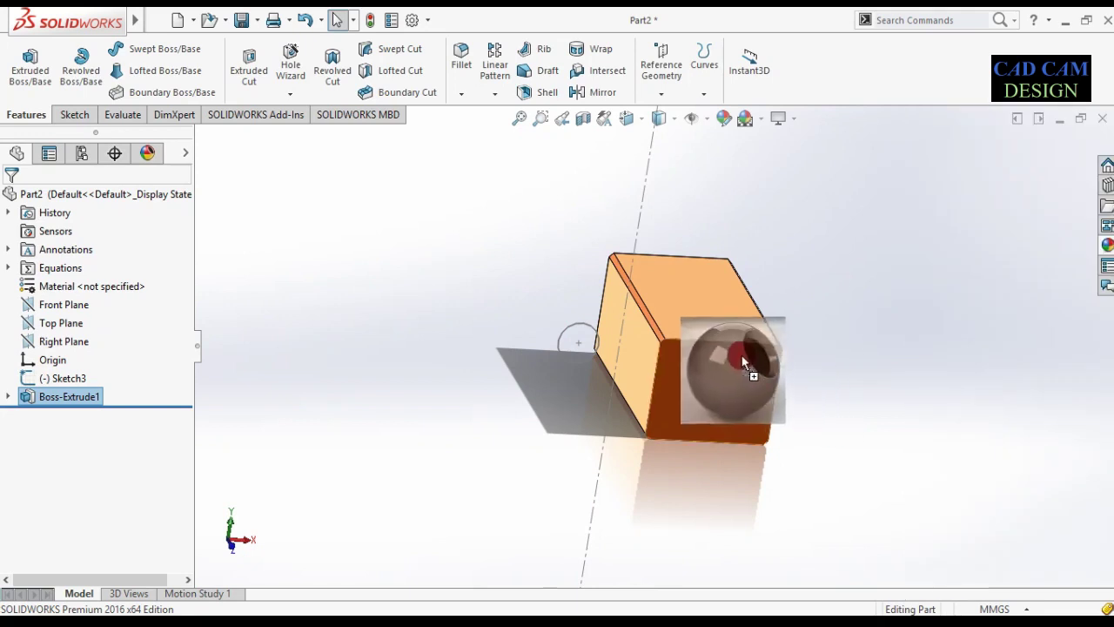
pyautogui.click(747, 358)
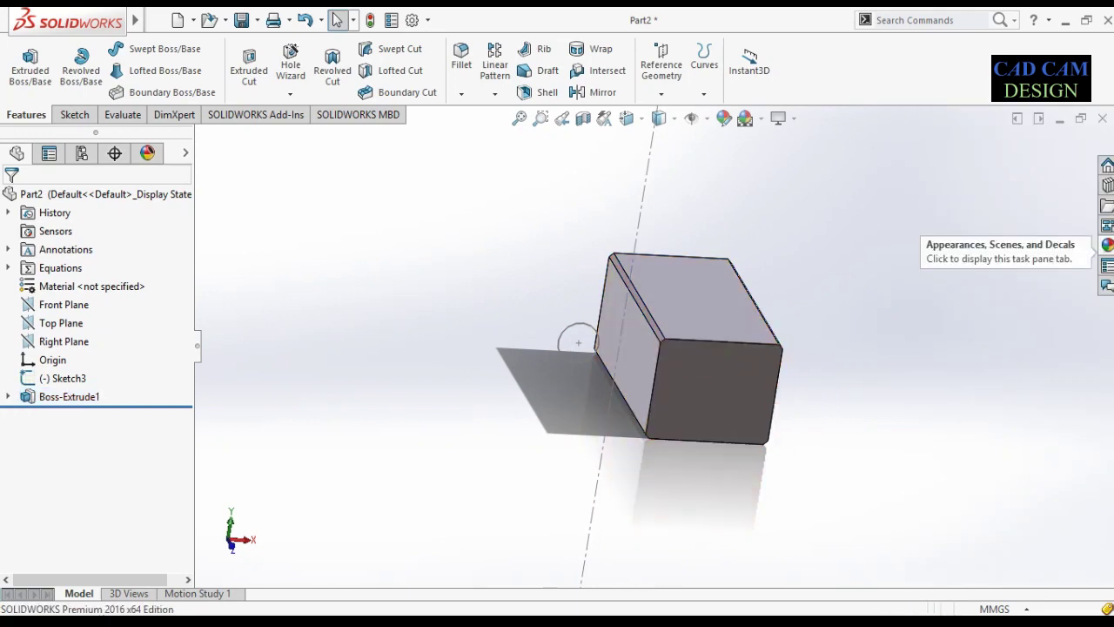
pyautogui.click(1108, 245)
pyautogui.scroll(3, 1001, 383)
pyautogui.moveTo(971, 401); pyautogui.dragTo(738, 339)
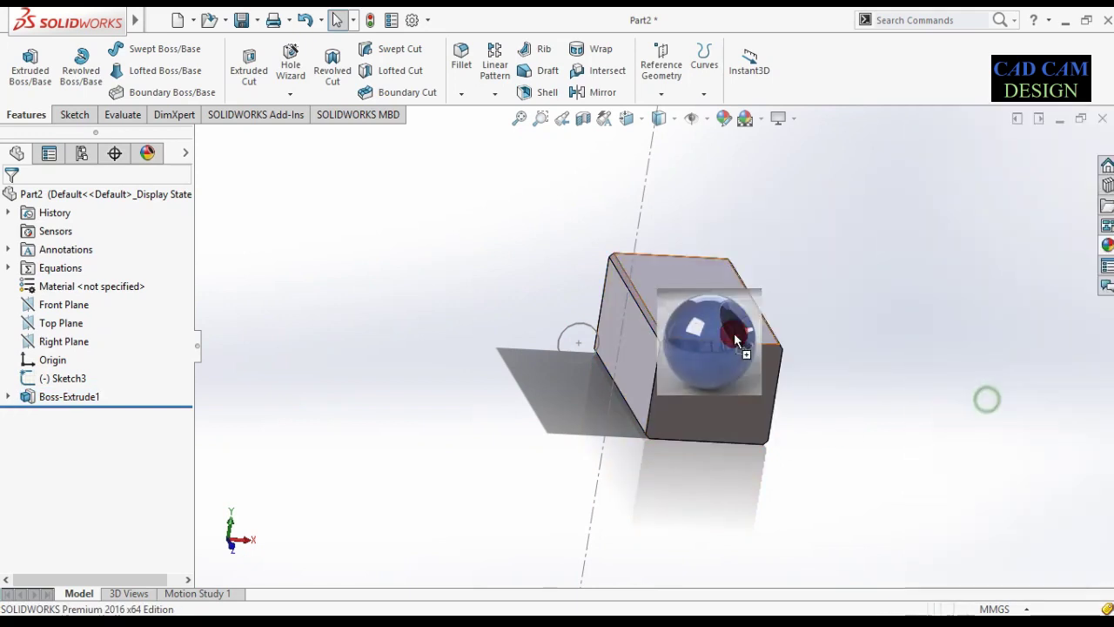
pyautogui.click(736, 338)
pyautogui.moveTo(676, 478)
pyautogui.mouseDown(button='middle')
pyautogui.moveTo(682, 425)
pyautogui.moveTo(622, 353)
pyautogui.mouseUp(button='middle')
pyautogui.scroll(-3, 610, 346)
pyautogui.scroll(3, 601, 336)
pyautogui.moveTo(570, 316)
pyautogui.mouseDown(button='middle')
pyautogui.moveTo(600, 294)
pyautogui.moveTo(589, 320)
pyautogui.mouseUp(button='middle')
pyautogui.scroll(-3, 590, 365)
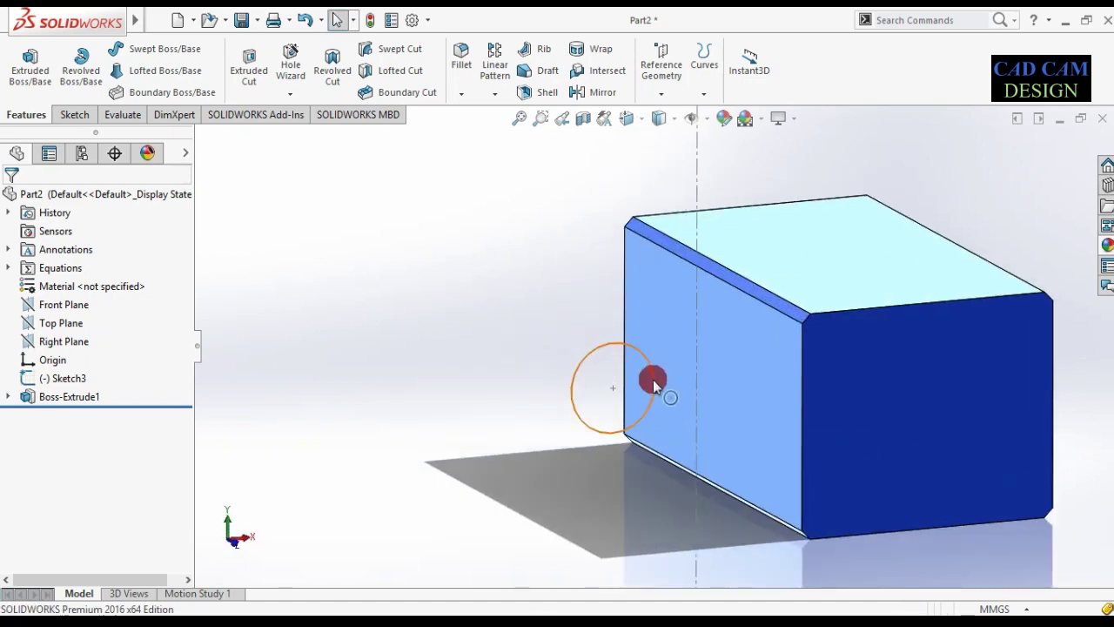
pyautogui.moveTo(655, 383)
pyautogui.mouseDown(button='middle')
pyautogui.moveTo(635, 398)
pyautogui.moveTo(664, 363)
pyautogui.moveTo(627, 383)
pyautogui.mouseUp(button='middle')
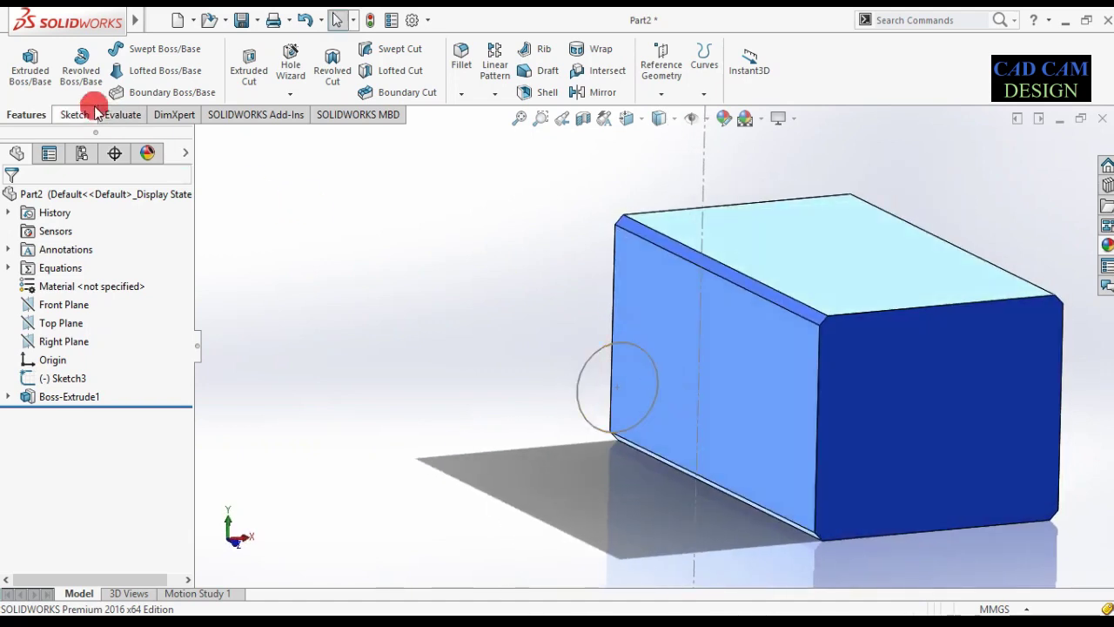
# - Start a revolve of the Ø100 circle sketch with Direction1 set to Up To Vertex
pyautogui.moveTo(67, 20)
pyautogui.click(77, 58)
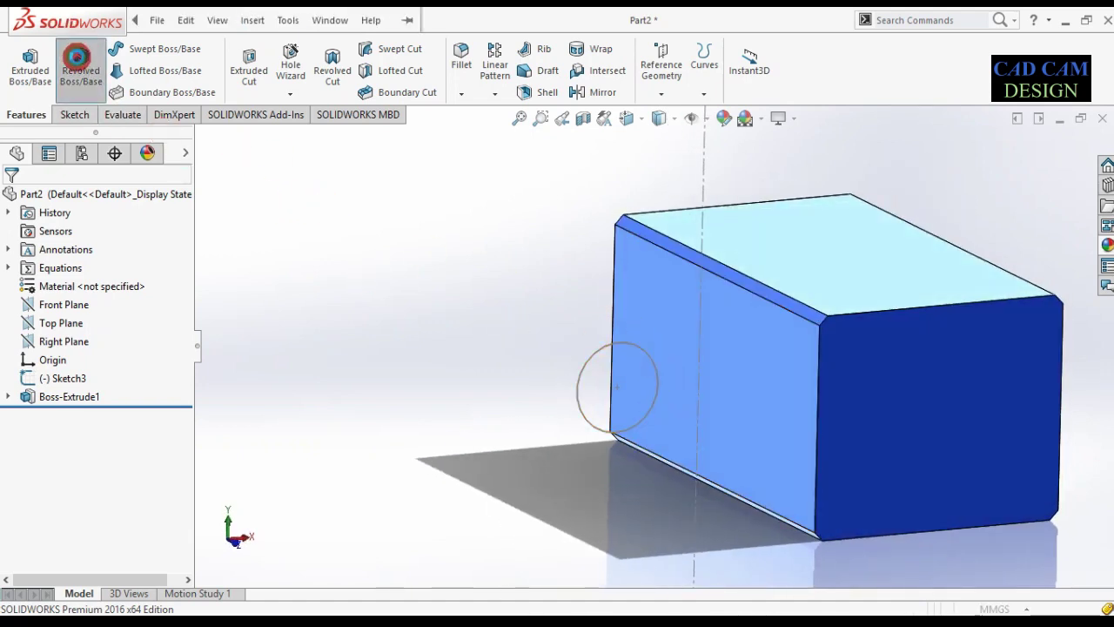
pyautogui.click(602, 353)
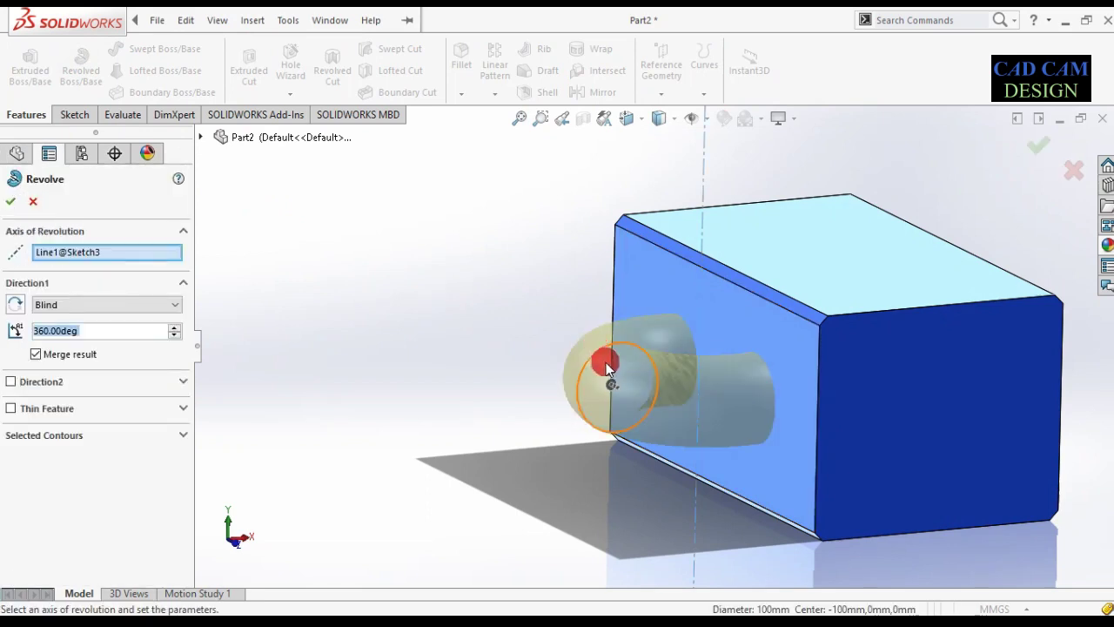
pyautogui.moveTo(607, 365); pyautogui.dragTo(592, 393, button='middle')
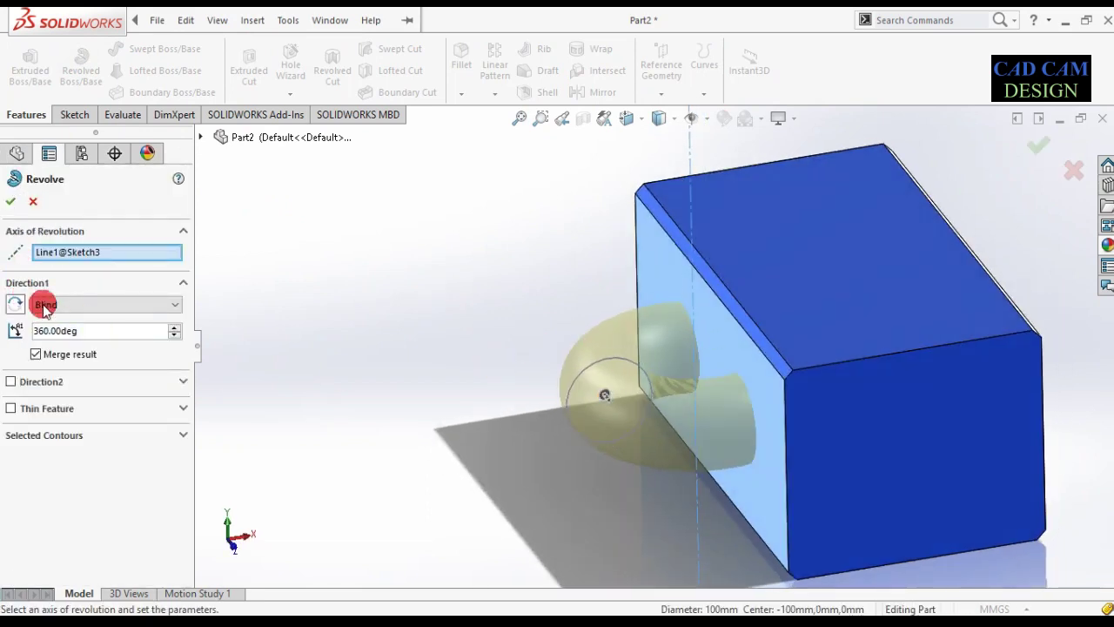
pyautogui.click(44, 305)
pyautogui.click(80, 326)
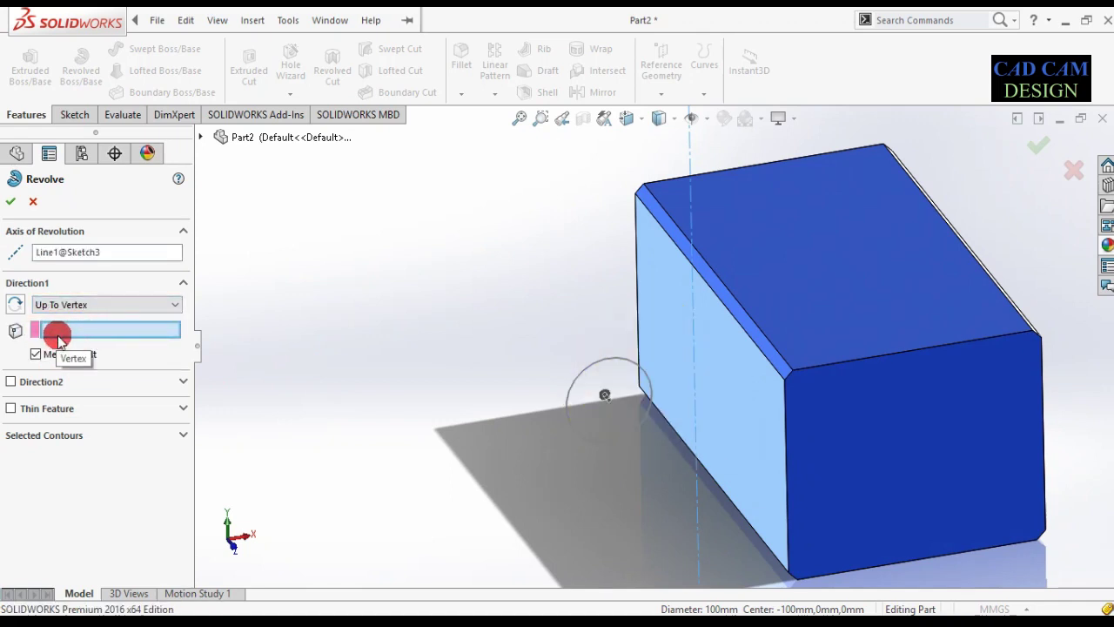
# - Pick a block corner as the end vertex and accept the revolve as a pipe elbow
pyautogui.click(636, 195)
pyautogui.moveTo(636, 357)
pyautogui.mouseDown(button='middle')
pyautogui.moveTo(627, 365)
pyautogui.moveTo(640, 343)
pyautogui.mouseUp(button='middle')
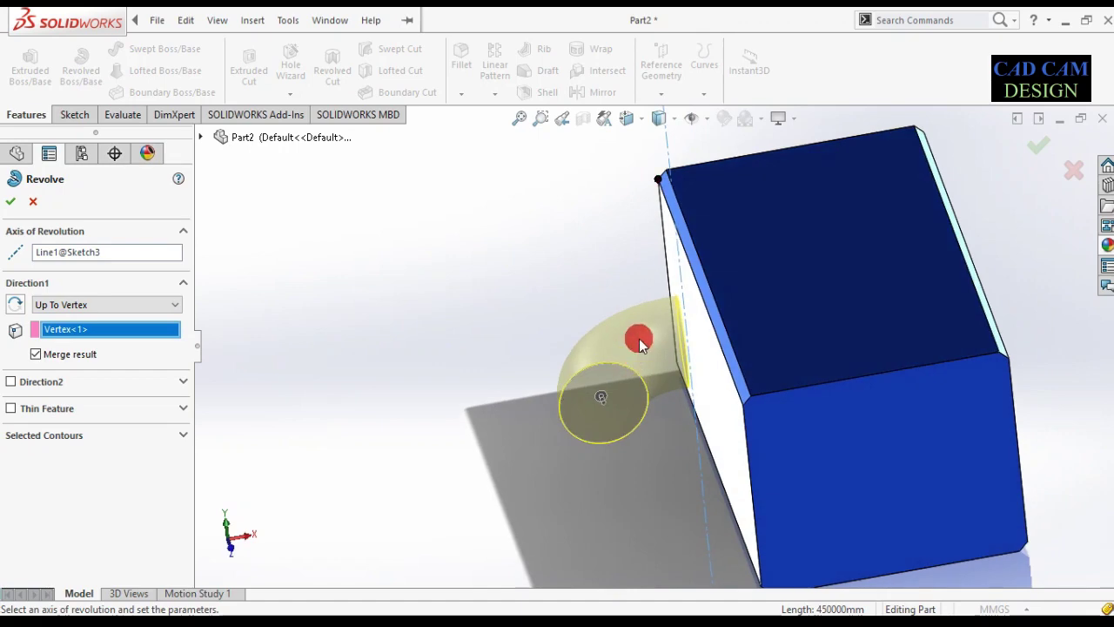
pyautogui.press('space')
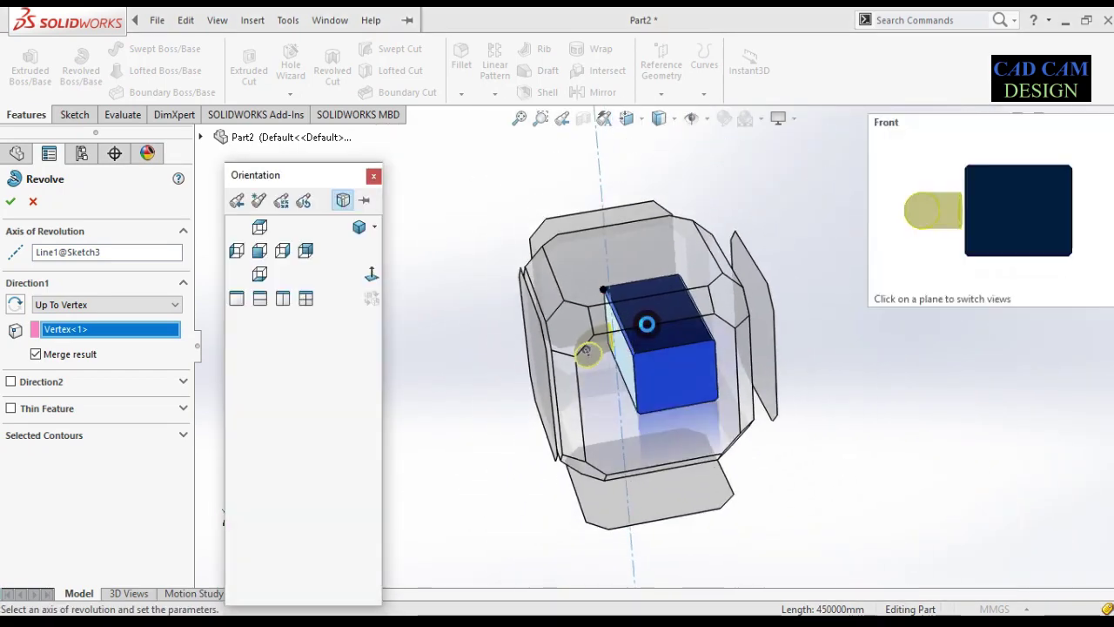
pyautogui.click(643, 270)
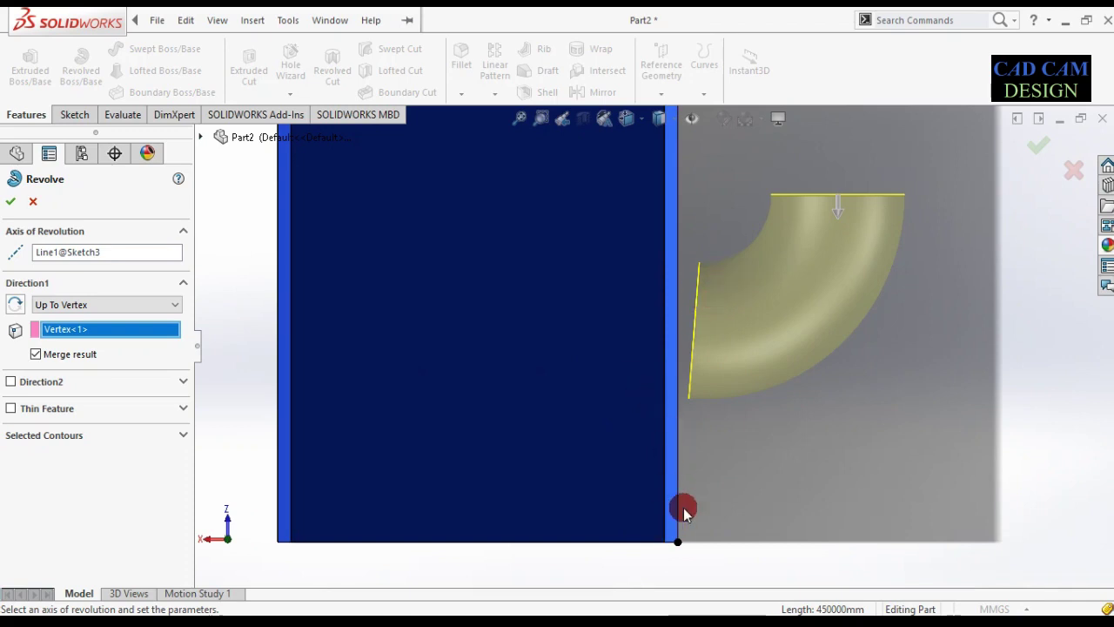
pyautogui.scroll(3, 656, 397)
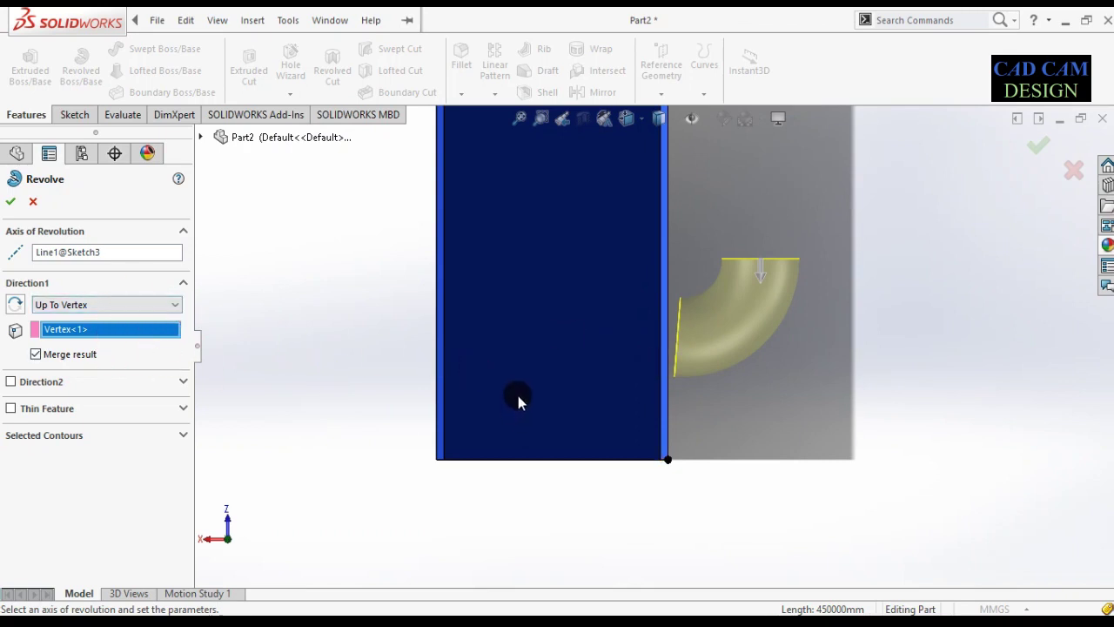
pyautogui.click(659, 462)
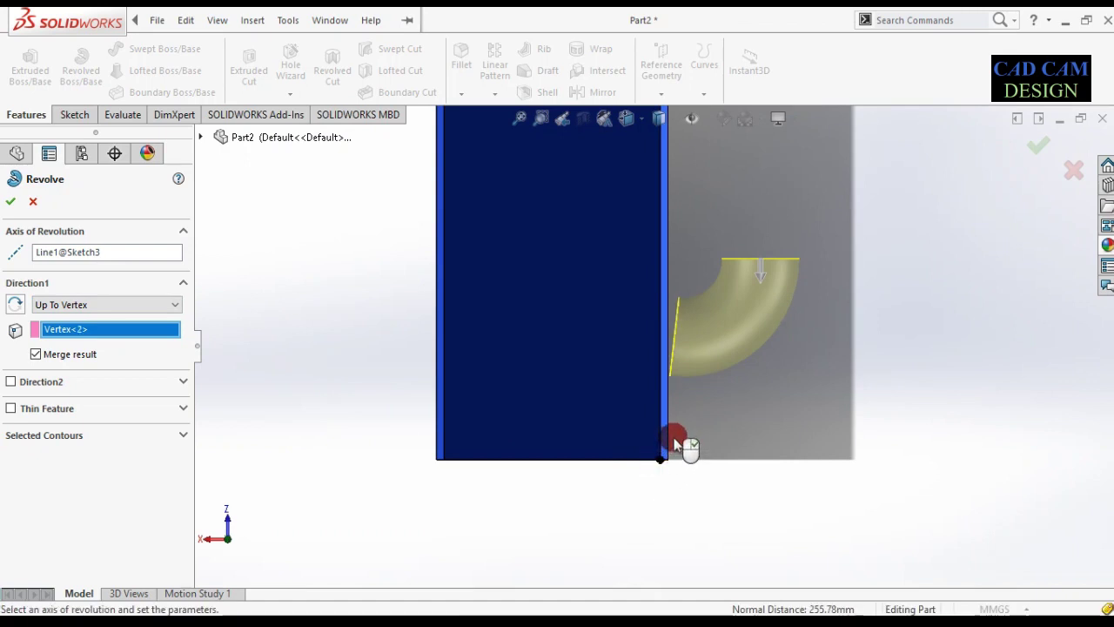
pyautogui.click(446, 459)
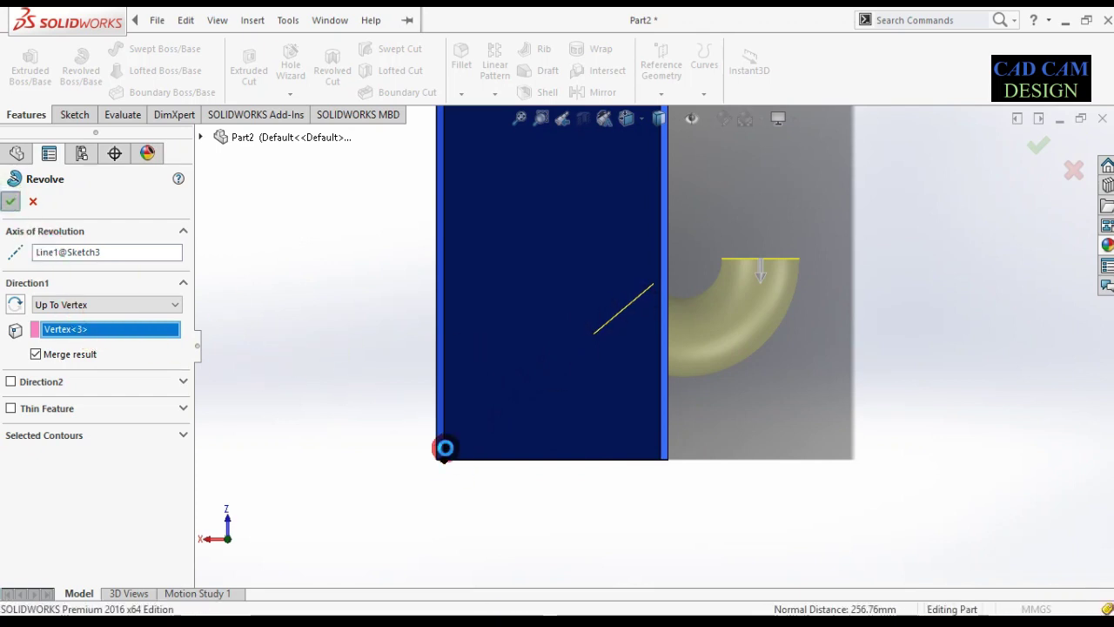
pyautogui.rightClick(591, 490)
pyautogui.moveTo(587, 479)
pyautogui.mouseDown(button='middle')
pyautogui.moveTo(563, 465)
pyautogui.moveTo(540, 475)
pyautogui.moveTo(707, 383)
pyautogui.moveTo(545, 300)
pyautogui.mouseUp(button='middle')
# - Edit Revolve1, replacing Vertex<1> with the block's bottom corner as its end vertex
pyautogui.moveTo(490, 386); pyautogui.dragTo(537, 313, button='middle')
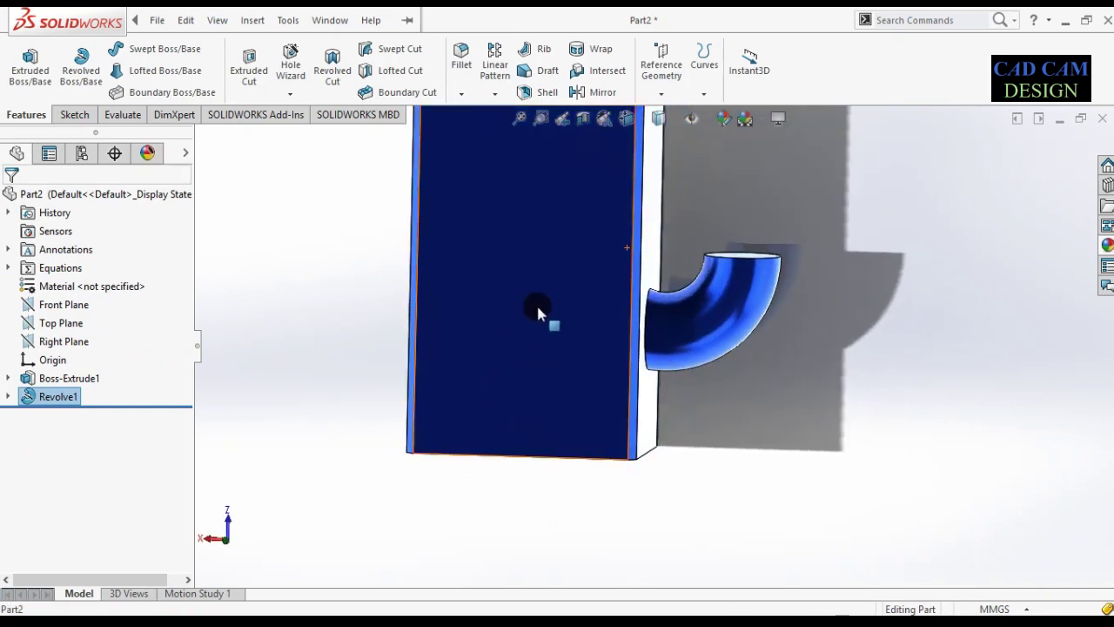
pyautogui.click(74, 407)
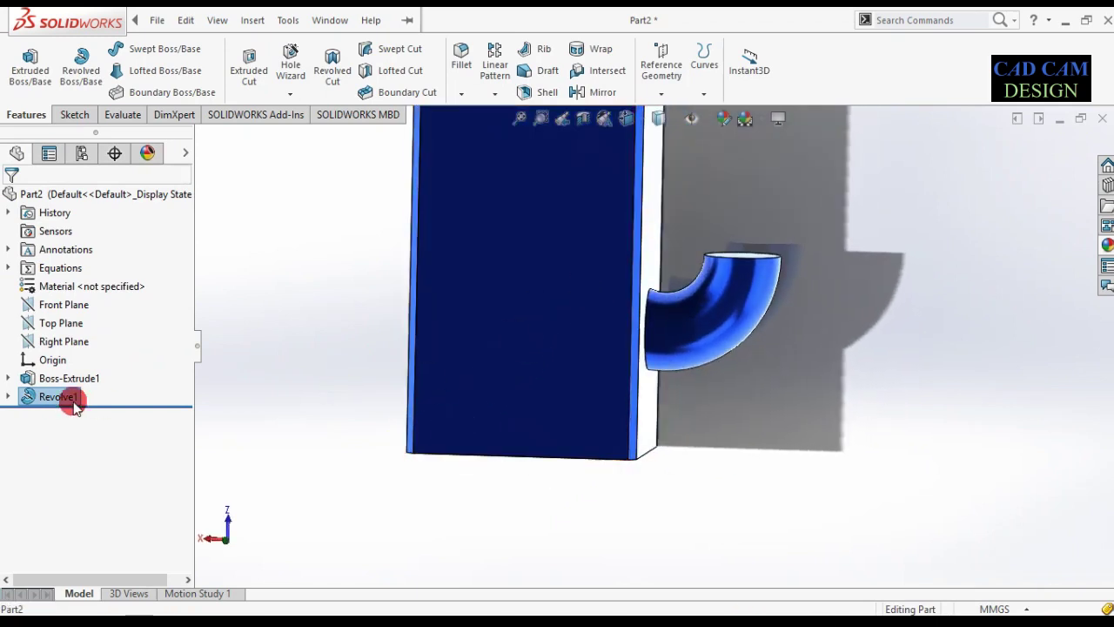
pyautogui.rightClick(47, 397)
pyautogui.click(70, 256)
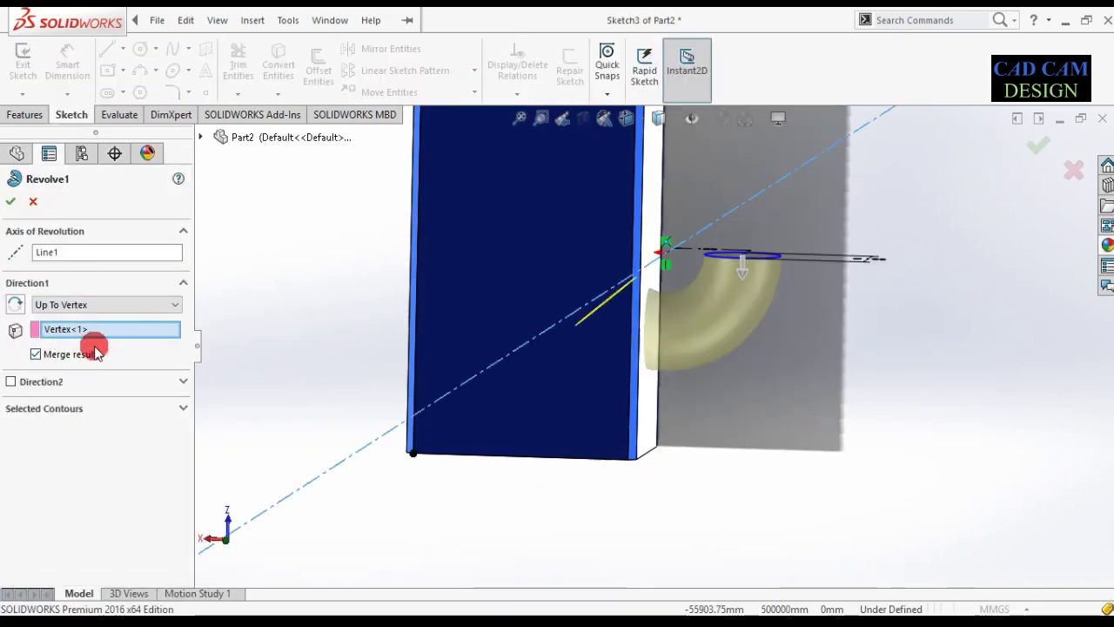
pyautogui.rightClick(110, 329)
pyautogui.click(142, 363)
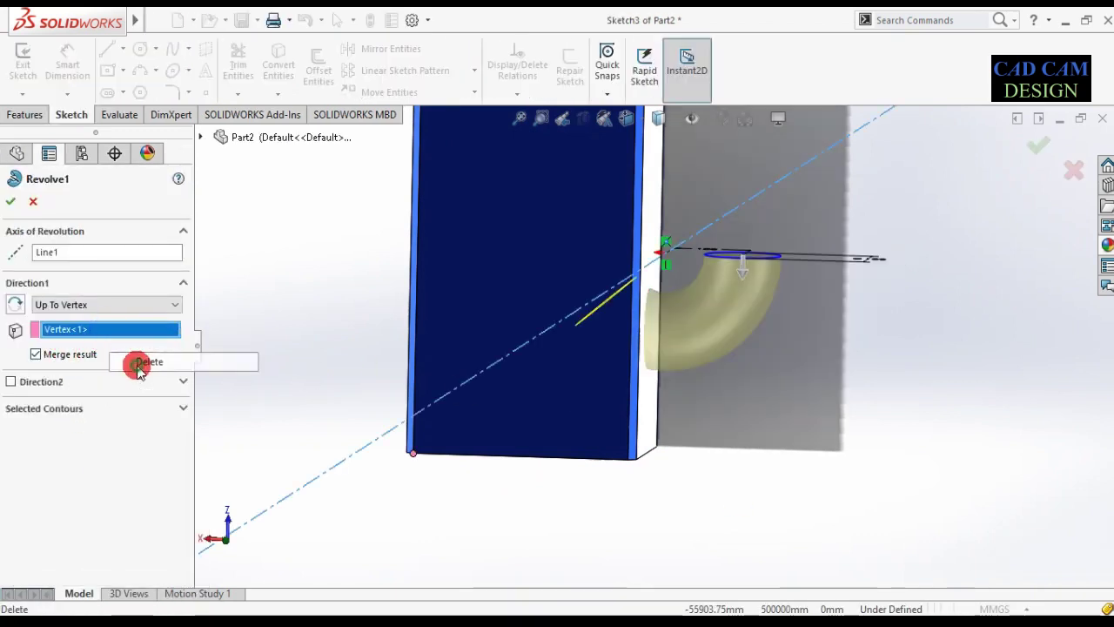
pyautogui.click(639, 462)
pyautogui.moveTo(677, 413); pyautogui.dragTo(1108, 55, button='middle')
pyautogui.click(1042, 144)
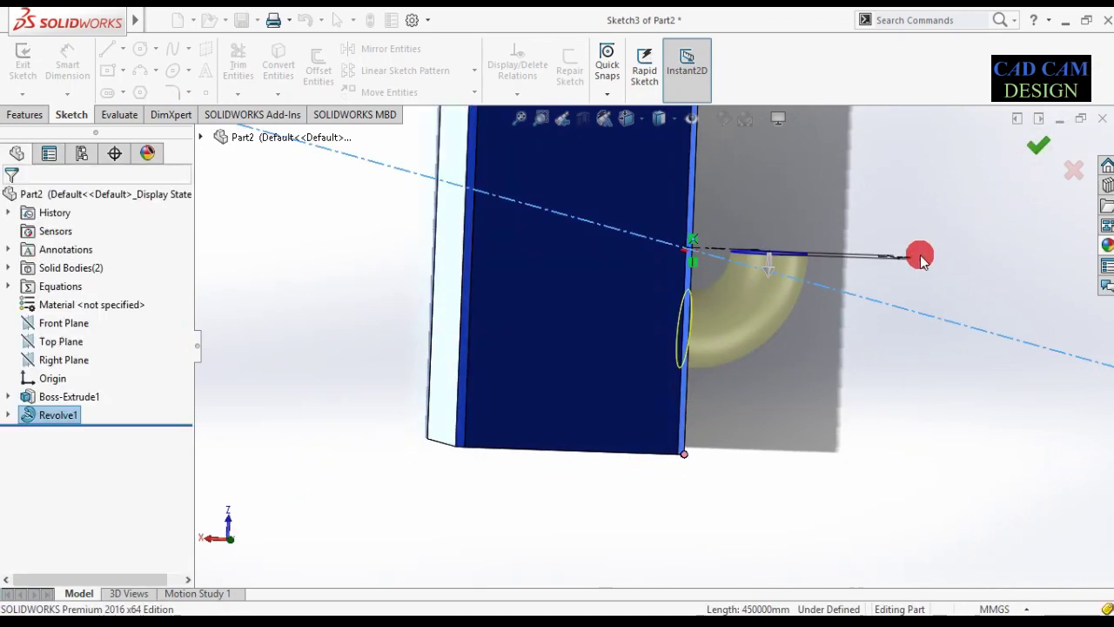
# - View the block and elbow straight-on from the front
pyautogui.moveTo(719, 348); pyautogui.dragTo(729, 366, button='middle')
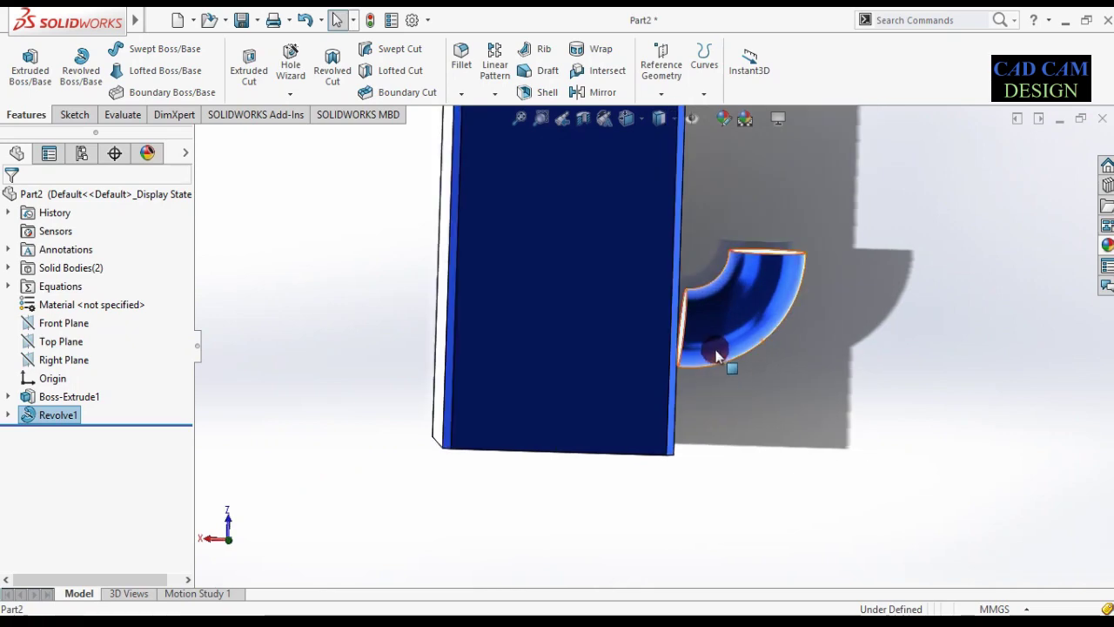
pyautogui.scroll(-3, 729, 365)
pyautogui.press('space')
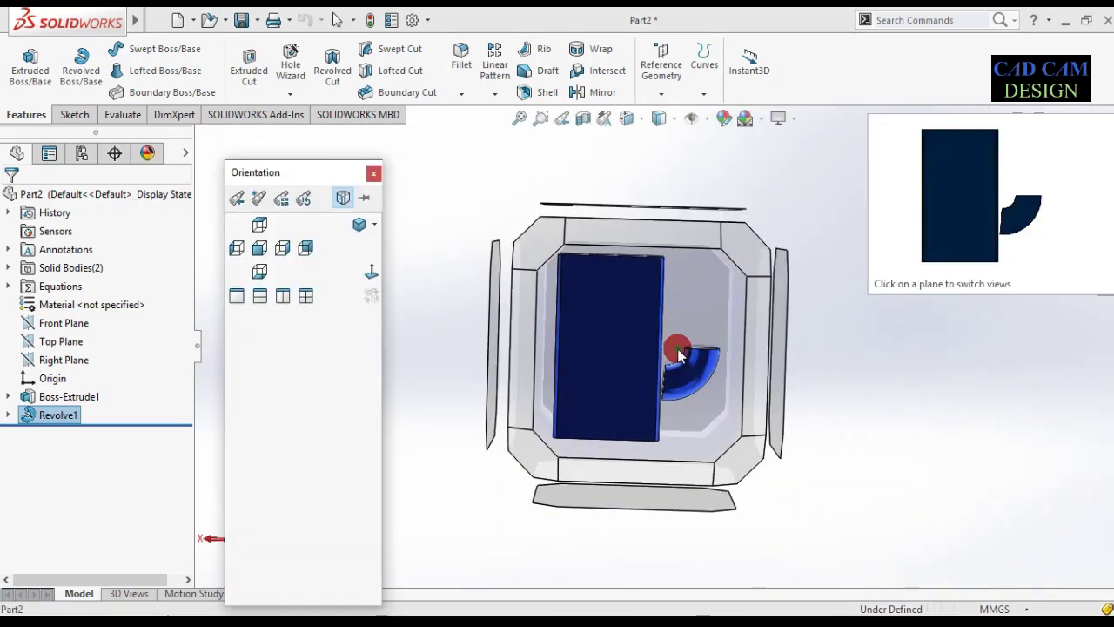
pyautogui.click(678, 348)
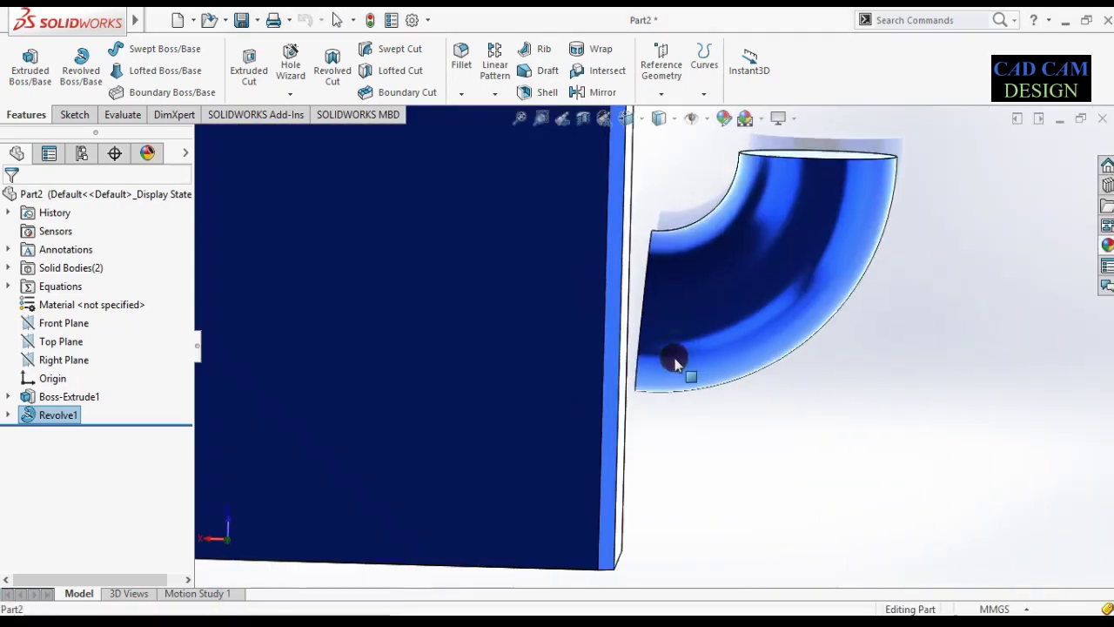
pyautogui.scroll(-3, 719, 536)
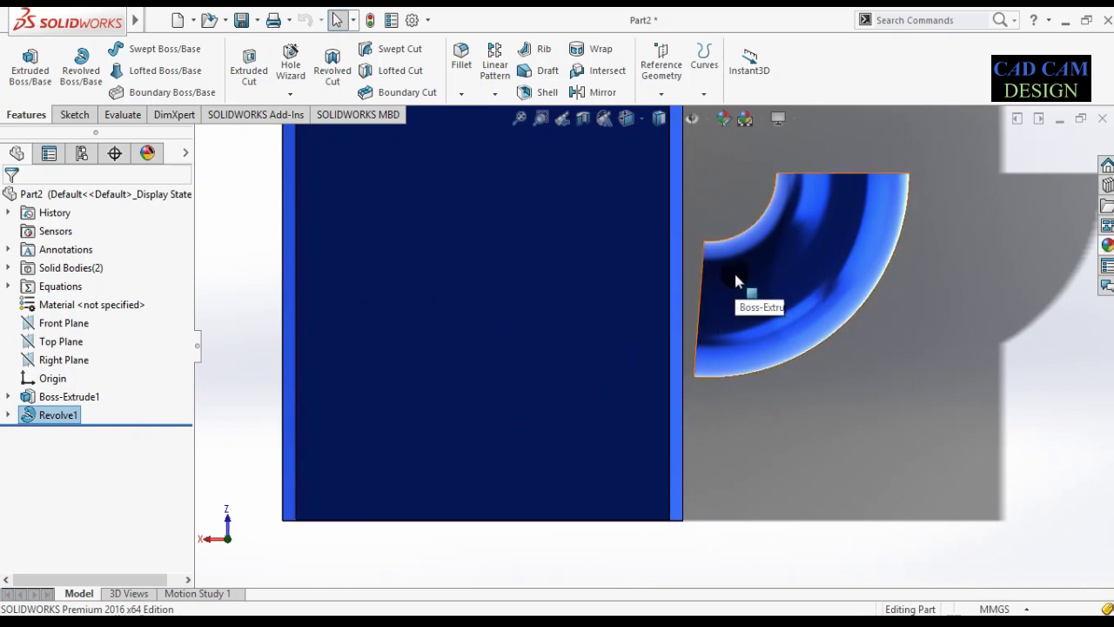
pyautogui.rightClick(45, 416)
pyautogui.click(55, 251)
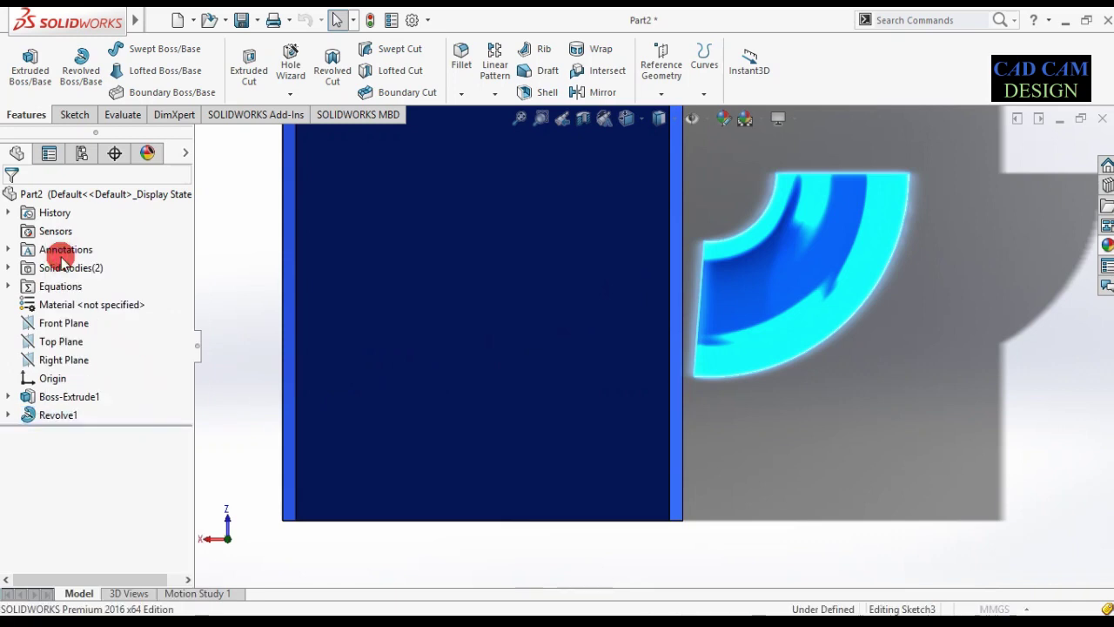
pyautogui.click(129, 338)
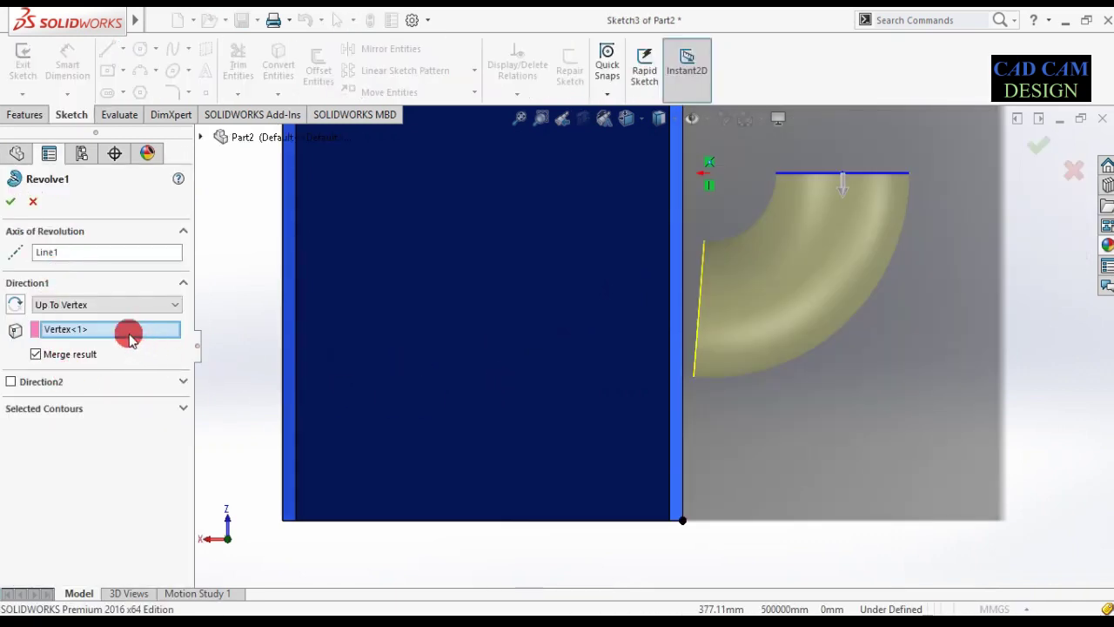
pyautogui.click(95, 306)
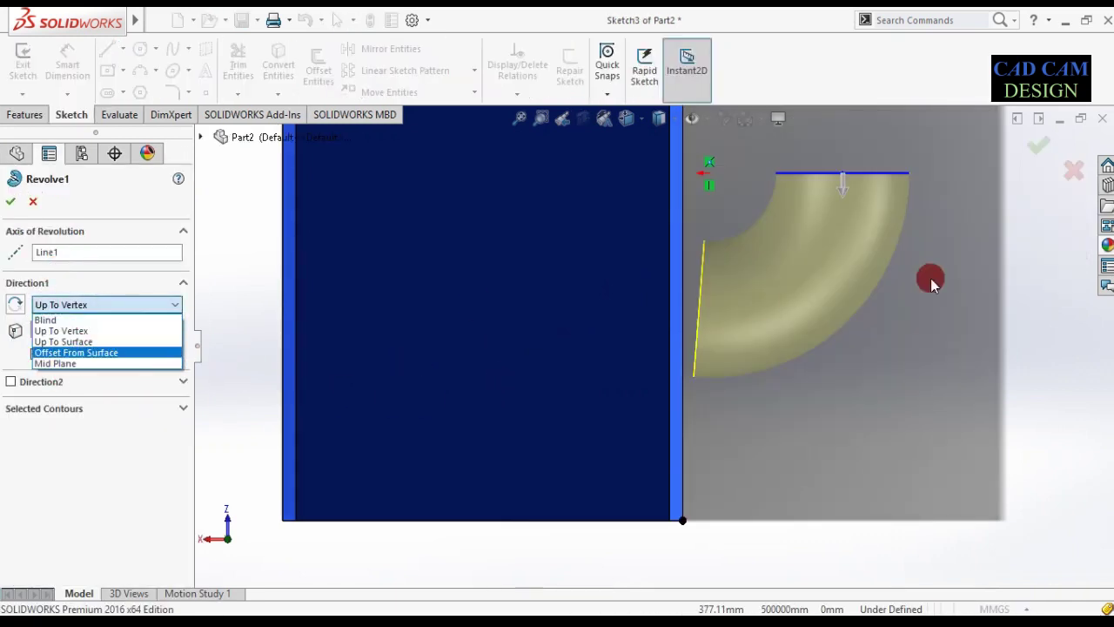
pyautogui.scroll(3, 702, 182)
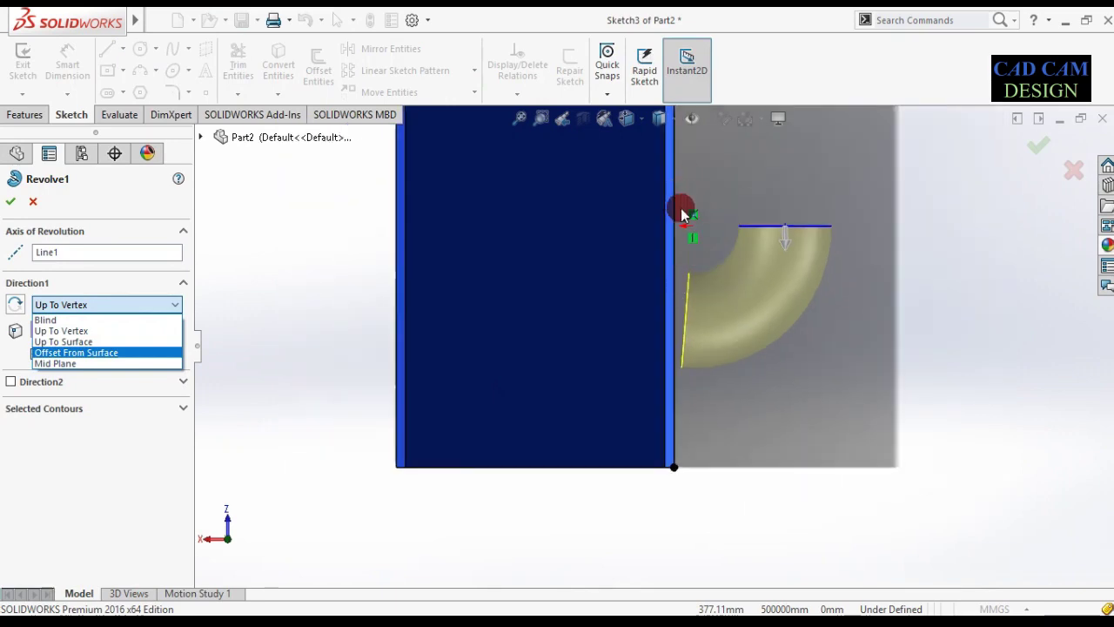
pyautogui.scroll(1, 685, 367)
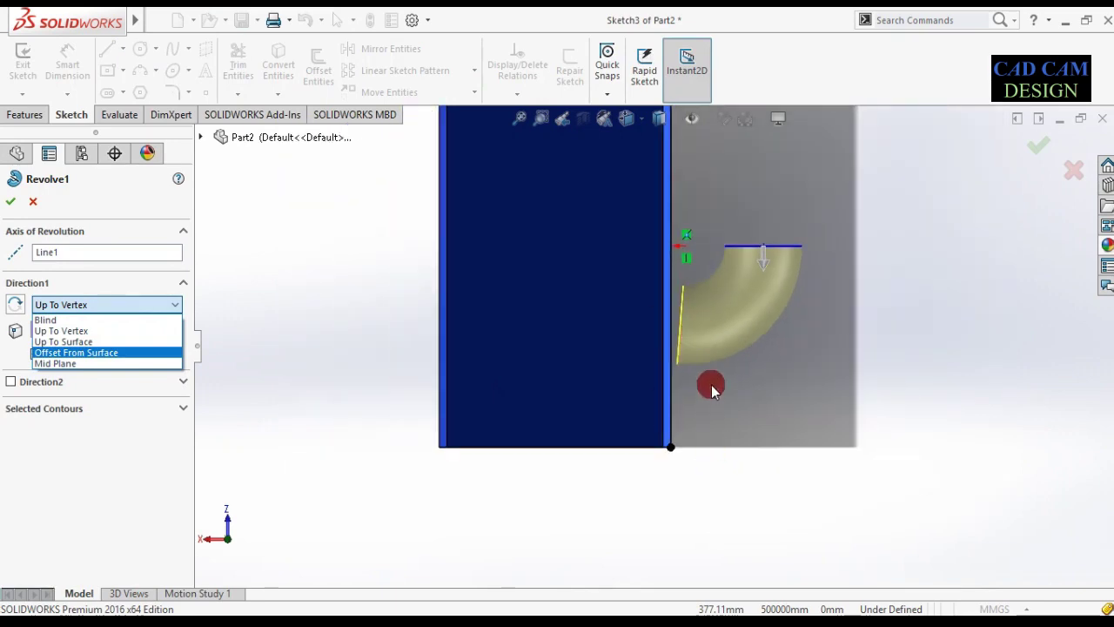
pyautogui.click(1054, 340)
pyautogui.moveTo(928, 473)
pyautogui.mouseDown(button='middle')
pyautogui.moveTo(790, 343)
pyautogui.moveTo(757, 475)
pyautogui.moveTo(809, 448)
pyautogui.moveTo(745, 336)
pyautogui.moveTo(764, 333)
pyautogui.moveTo(758, 345)
pyautogui.moveTo(712, 330)
pyautogui.mouseUp(button='middle')
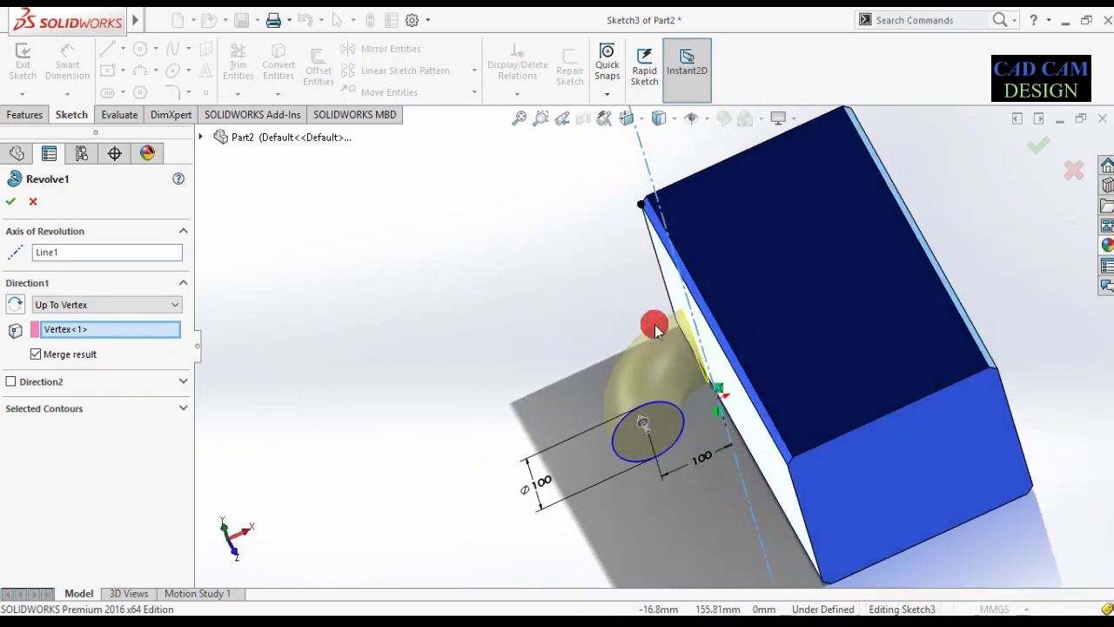
pyautogui.click(9, 203)
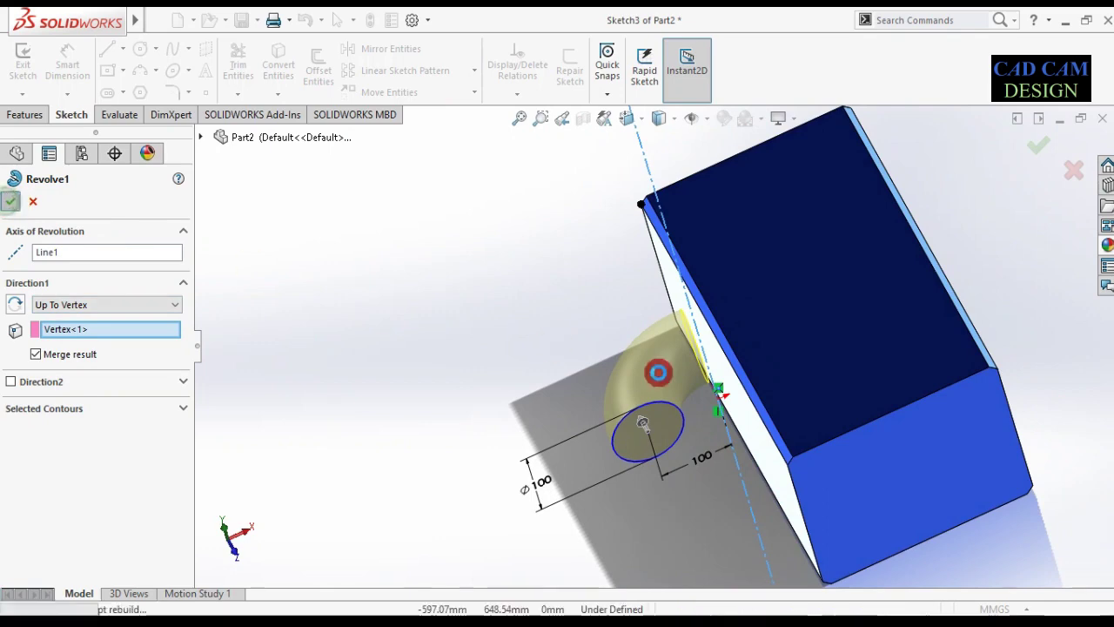
pyautogui.scroll(-1, 690, 451)
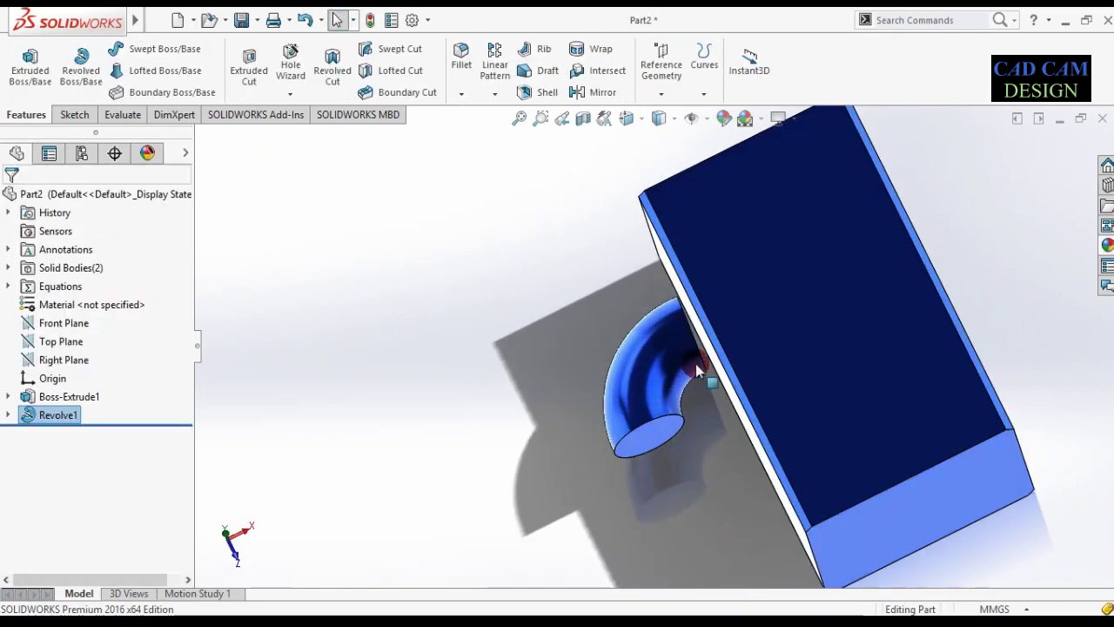
pyautogui.scroll(-1, 701, 368)
pyautogui.scroll(-1, 692, 323)
pyautogui.scroll(-1, 677, 366)
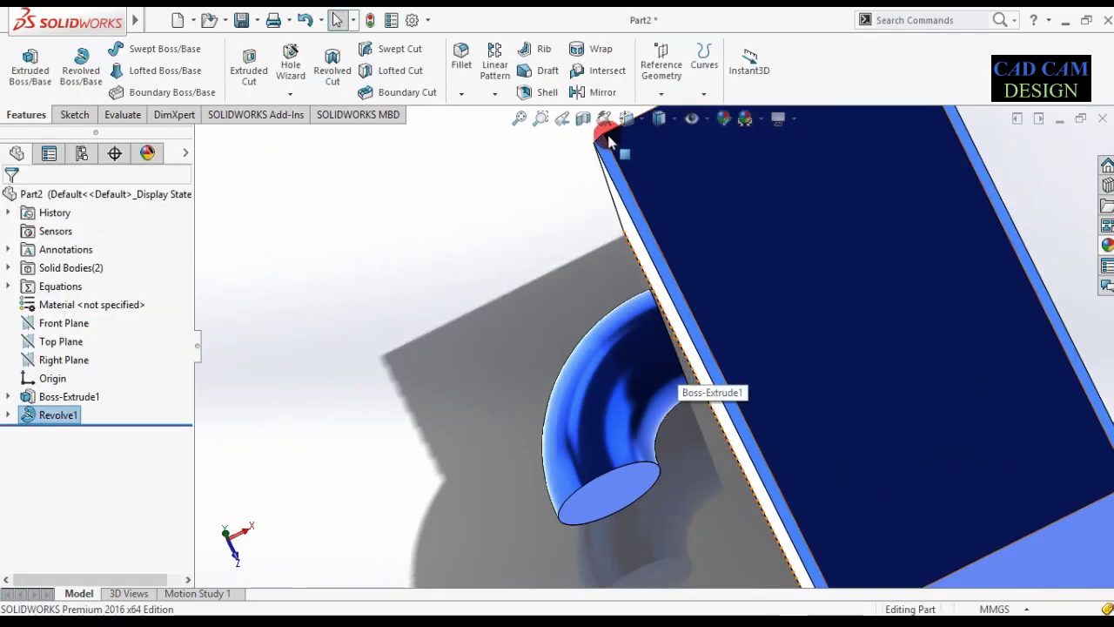
pyautogui.scroll(5, 659, 381)
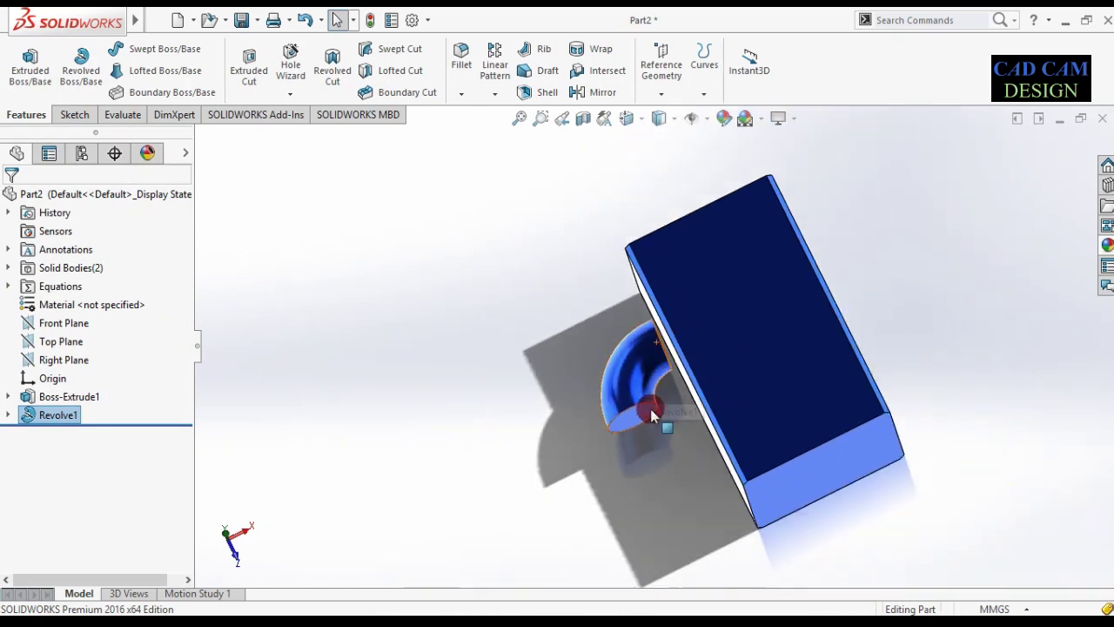
pyautogui.moveTo(652, 410); pyautogui.dragTo(641, 294, button='middle')
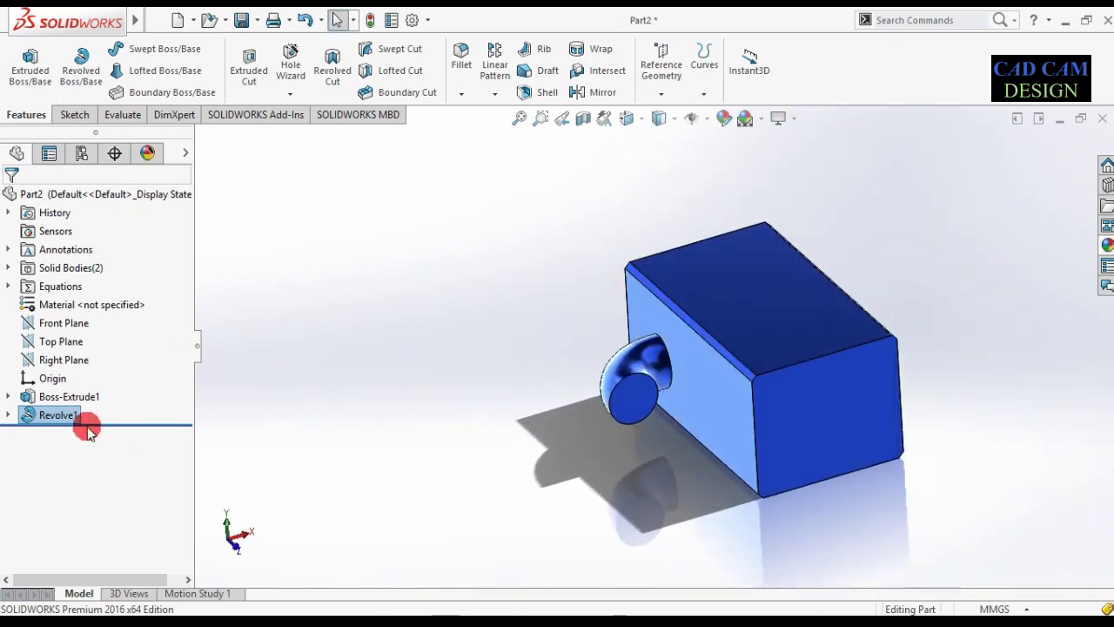
# - Reopen Revolve1 and change its Direction1 end condition to Up To Surface
pyautogui.rightClick(39, 415)
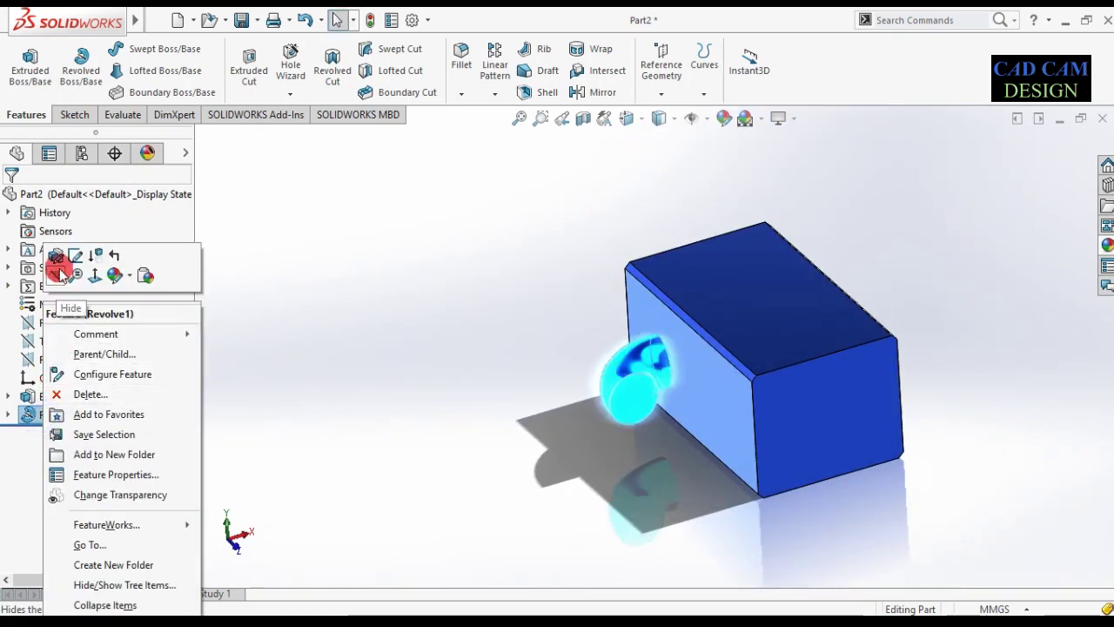
pyautogui.click(56, 256)
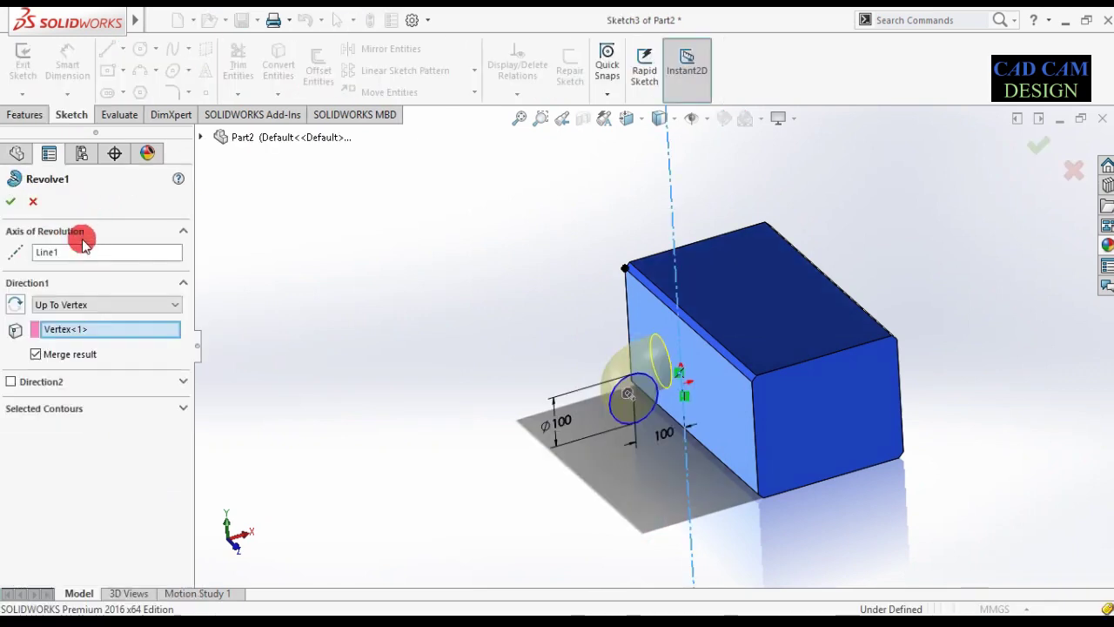
pyautogui.click(87, 300)
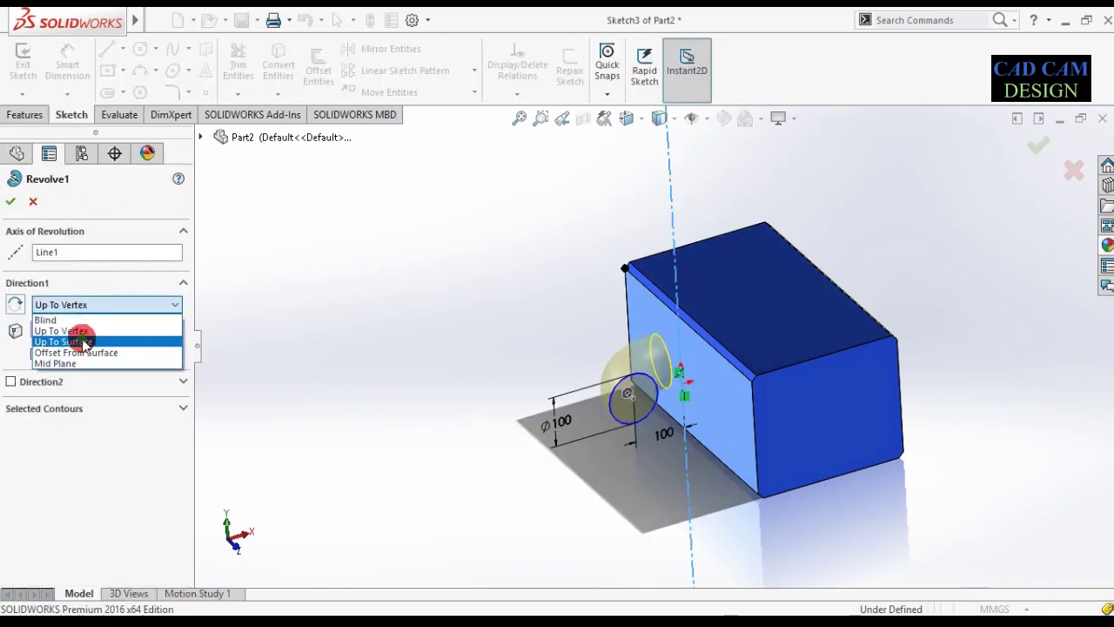
pyautogui.click(82, 342)
# - Choose the block's side face as the end surface and accept the revised revolve
pyautogui.moveTo(426, 469); pyautogui.dragTo(441, 455, button='middle')
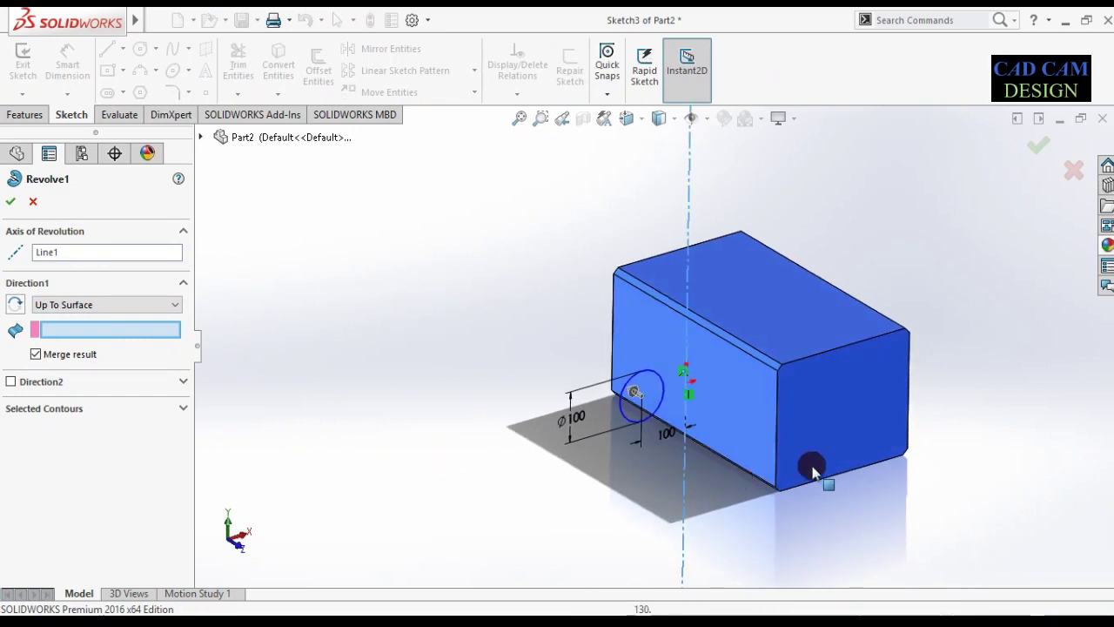
pyautogui.scroll(-3, 784, 418)
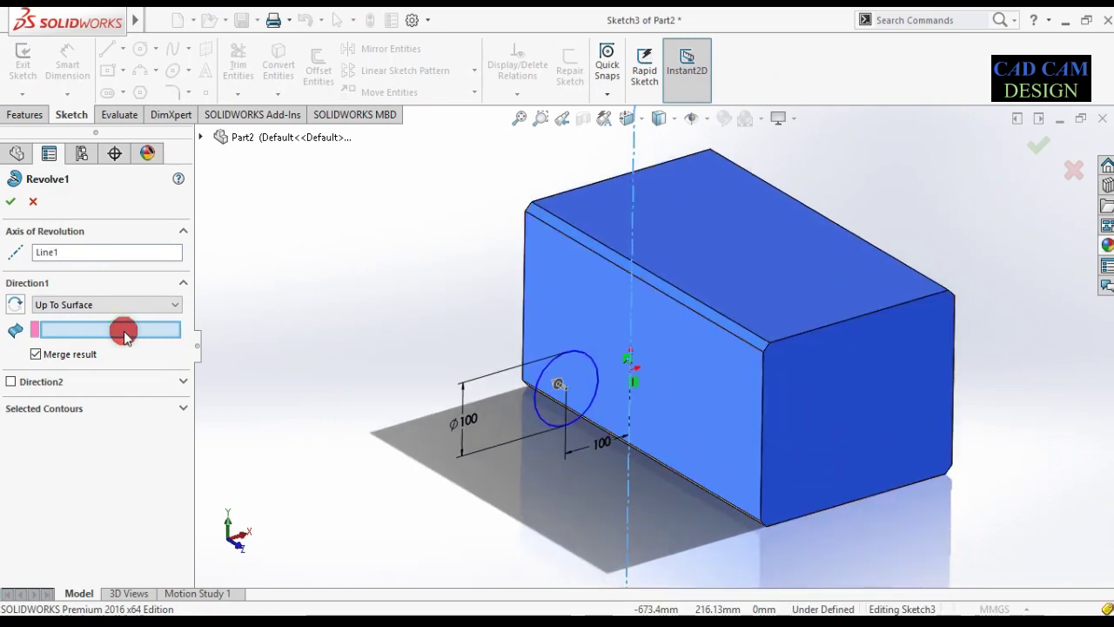
pyautogui.click(599, 328)
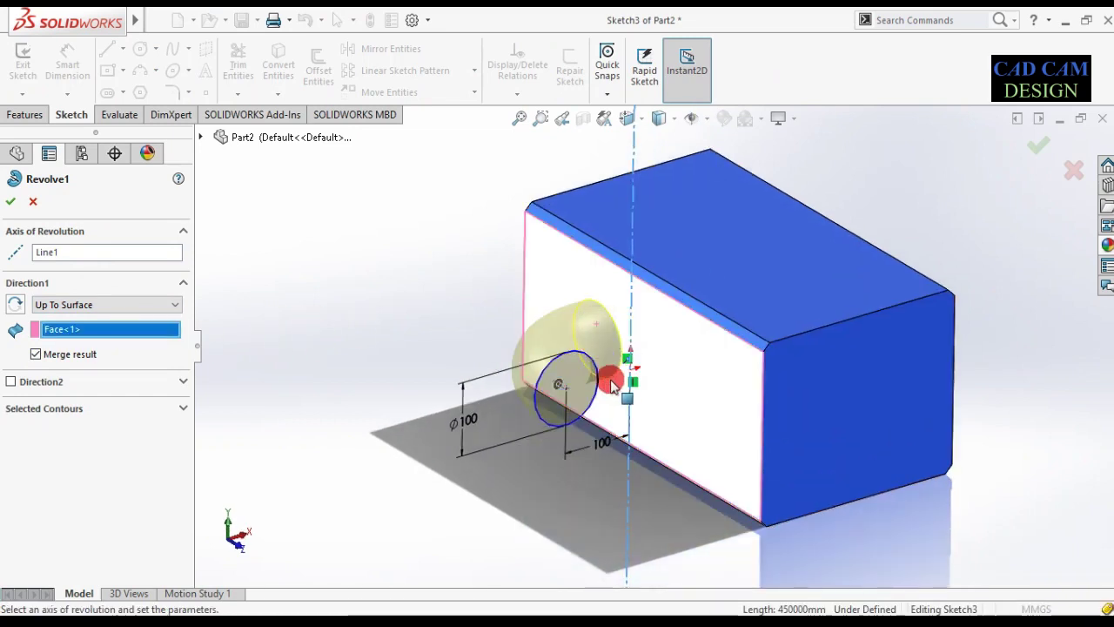
pyautogui.moveTo(605, 378); pyautogui.dragTo(624, 329, button='middle')
pyautogui.scroll(-2, 624, 328)
pyautogui.scroll(2, 634, 314)
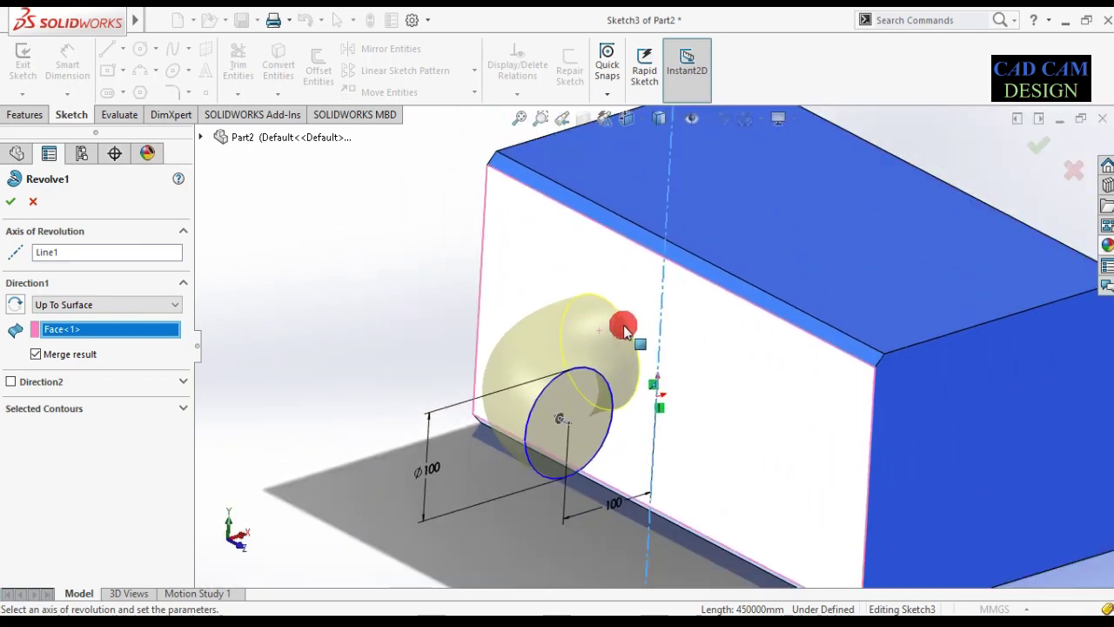
pyautogui.scroll(-2, 624, 325)
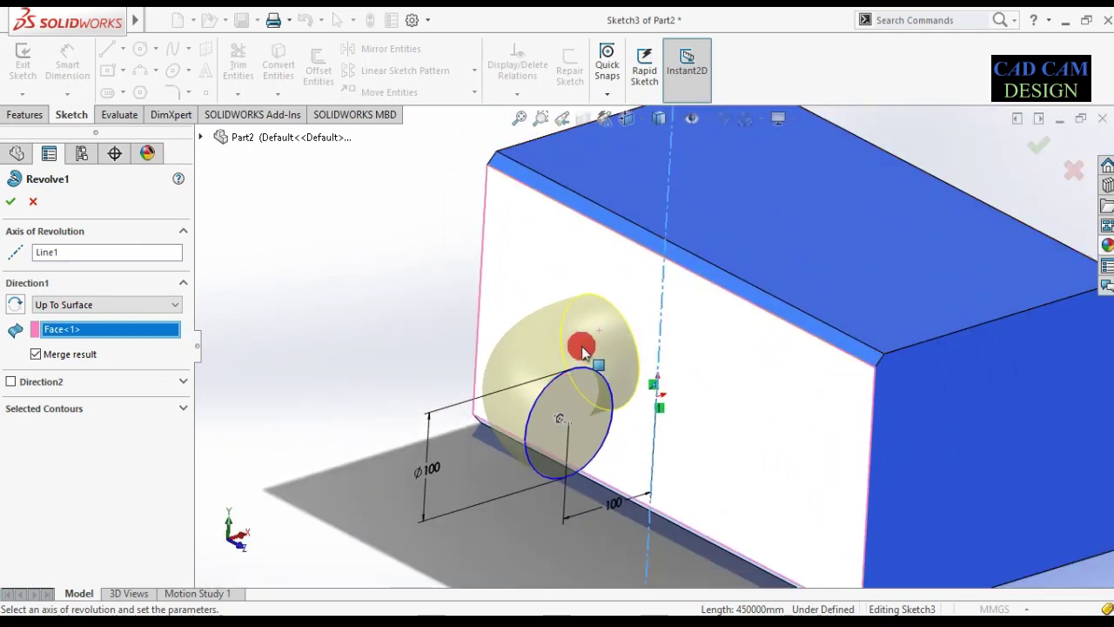
pyautogui.scroll(-1, 616, 323)
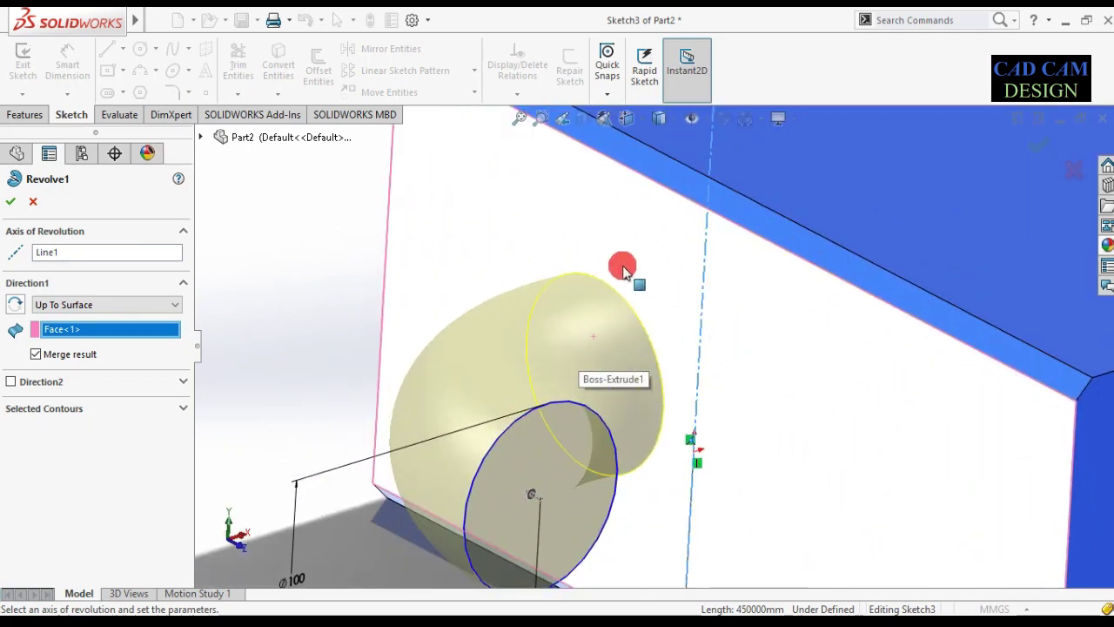
pyautogui.moveTo(651, 334); pyautogui.dragTo(614, 373, button='middle')
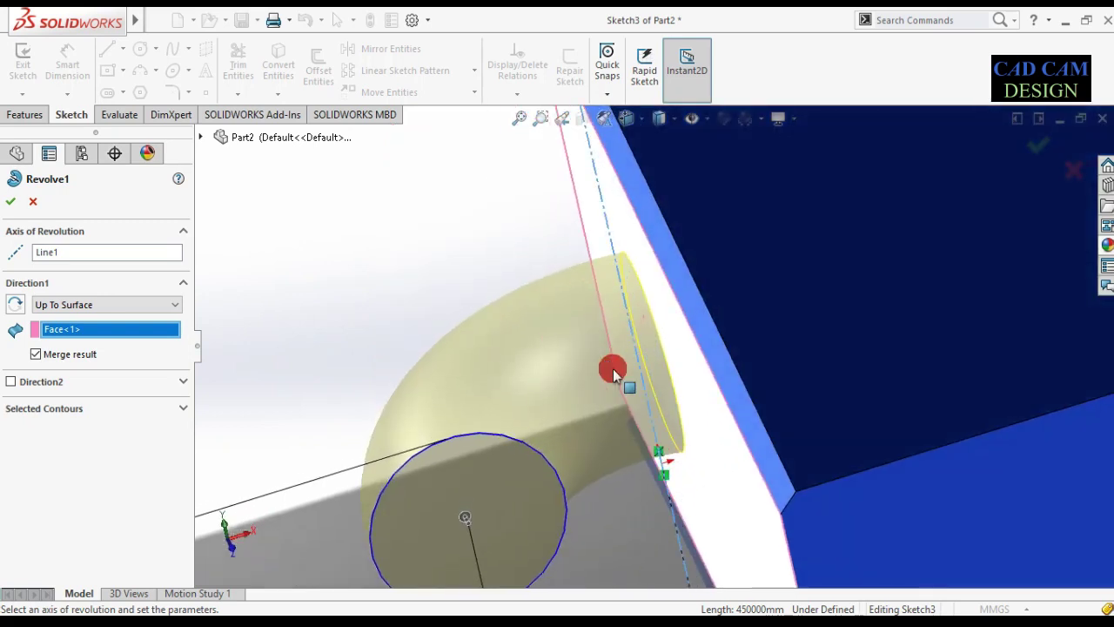
pyautogui.click(21, 201)
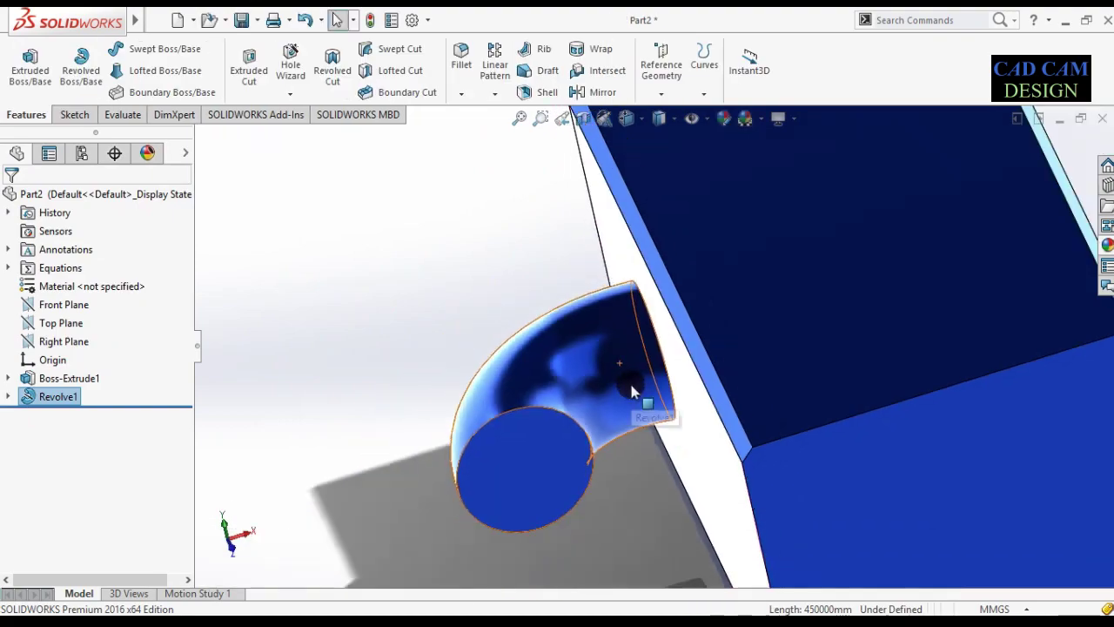
pyautogui.moveTo(613, 370)
pyautogui.mouseDown(button='middle')
pyautogui.moveTo(634, 316)
pyautogui.moveTo(646, 378)
pyautogui.moveTo(666, 366)
pyautogui.moveTo(647, 369)
pyautogui.moveTo(650, 437)
pyautogui.mouseUp(button='middle')
pyautogui.scroll(5, 647, 393)
pyautogui.scroll(-3, 654, 281)
pyautogui.scroll(-3, 654, 287)
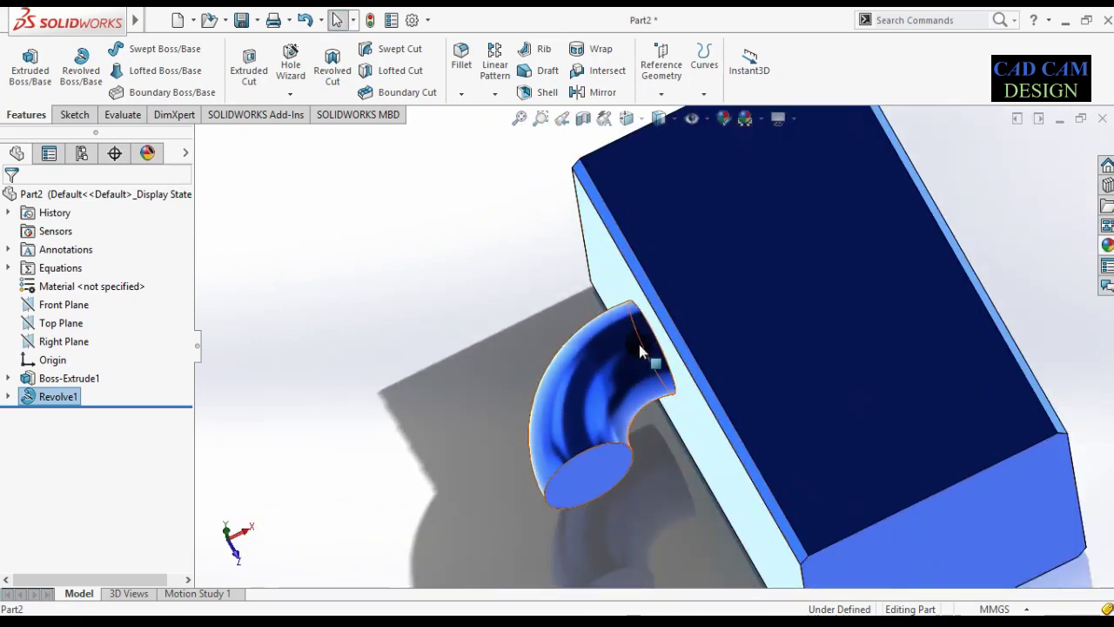
pyautogui.scroll(-2, 653, 348)
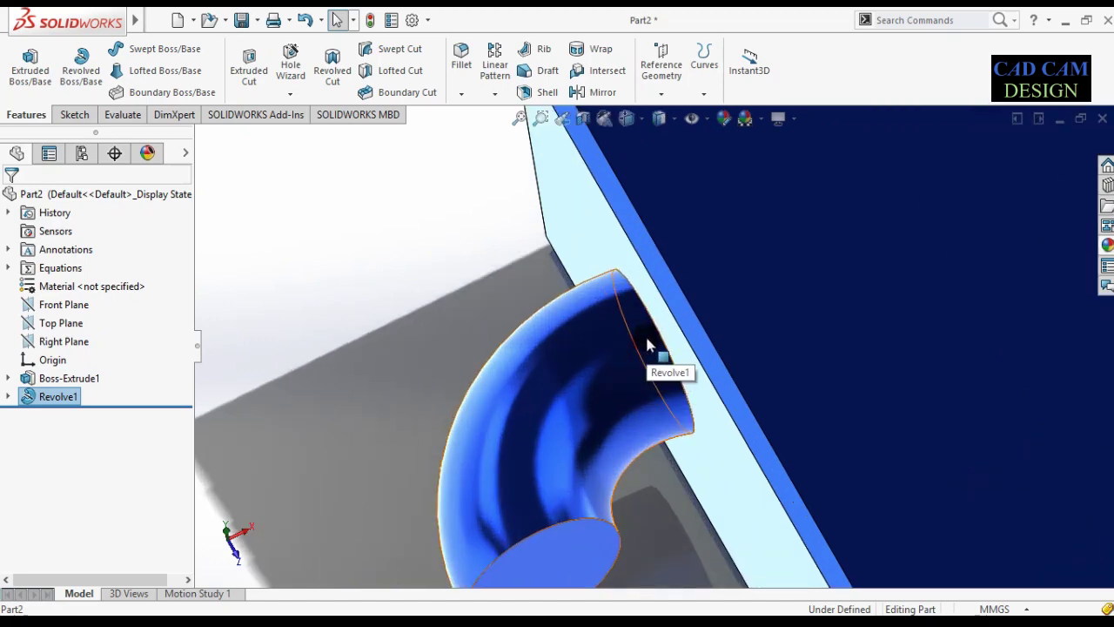
pyautogui.scroll(2, 644, 343)
pyautogui.scroll(2, 657, 340)
pyautogui.scroll(2, 671, 332)
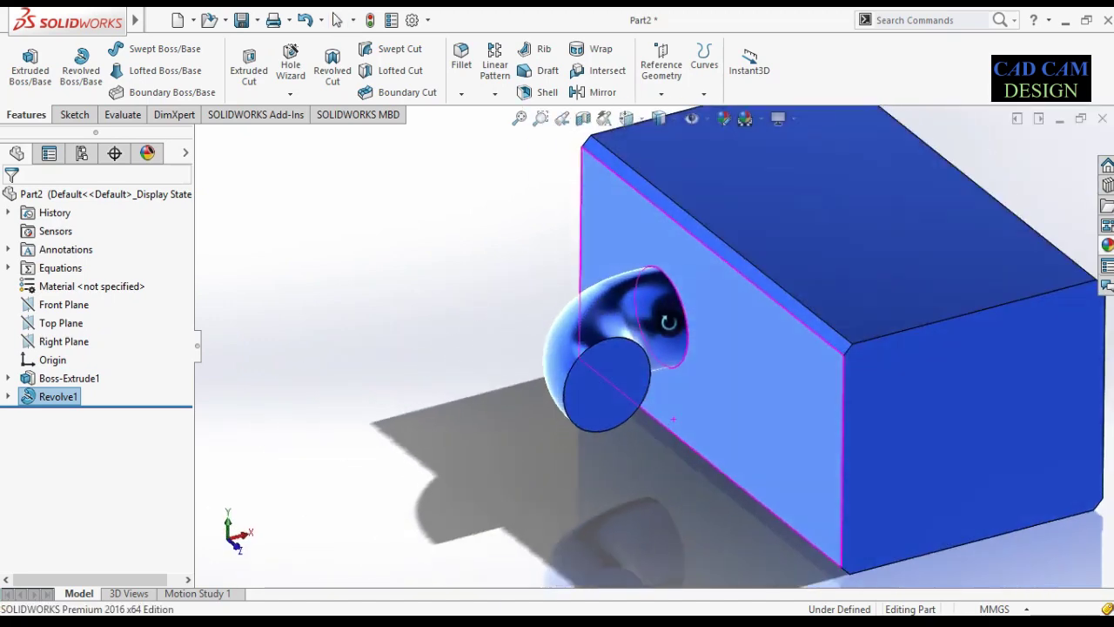
pyautogui.scroll(-2, 679, 331)
pyautogui.scroll(-1, 661, 344)
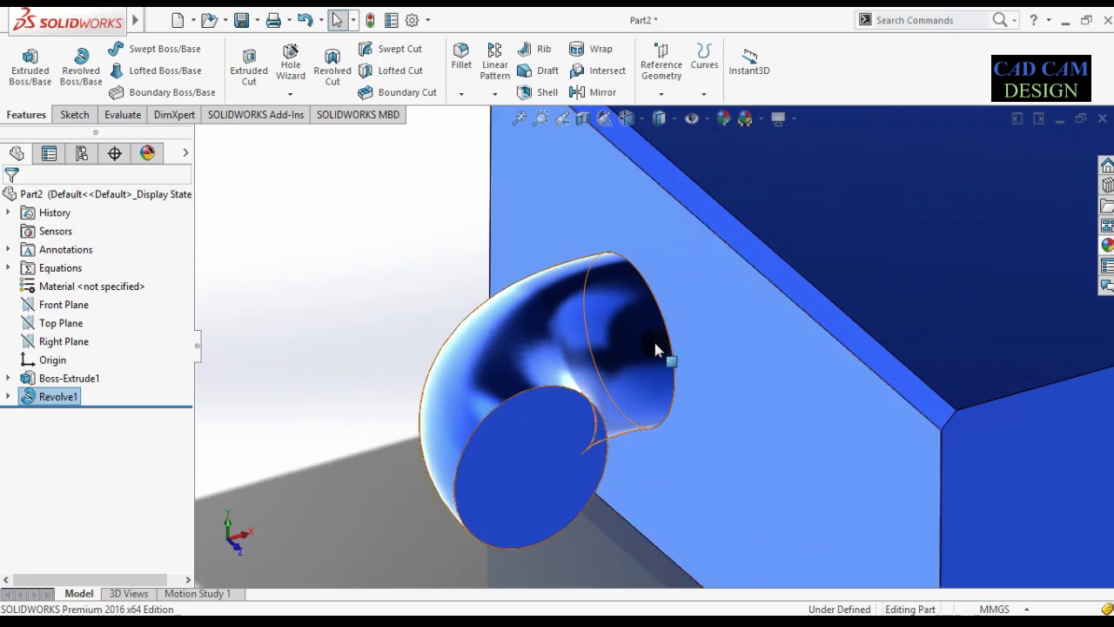
pyautogui.scroll(1, 460, 370)
pyautogui.scroll(1, 627, 348)
pyautogui.moveTo(627, 348)
pyautogui.mouseDown(button='middle')
pyautogui.moveTo(612, 361)
pyautogui.moveTo(207, 374)
pyautogui.mouseUp(button='middle')
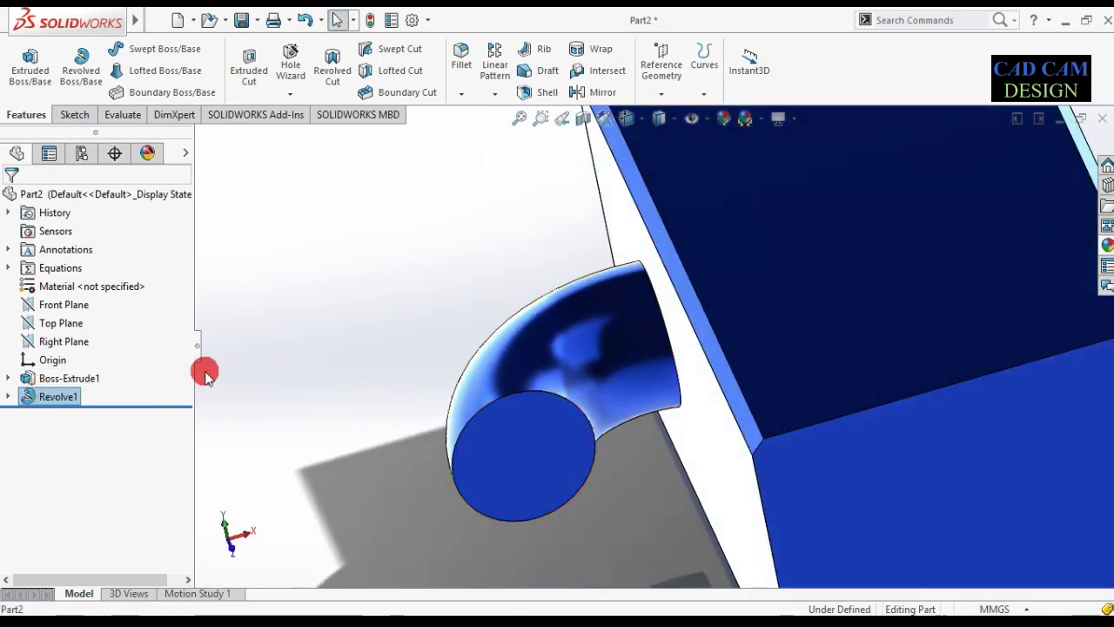
# - Edit Revolve1 again and expand its Direction1 end-condition list, currently Up To Surface
pyautogui.rightClick(66, 399)
pyautogui.click(79, 262)
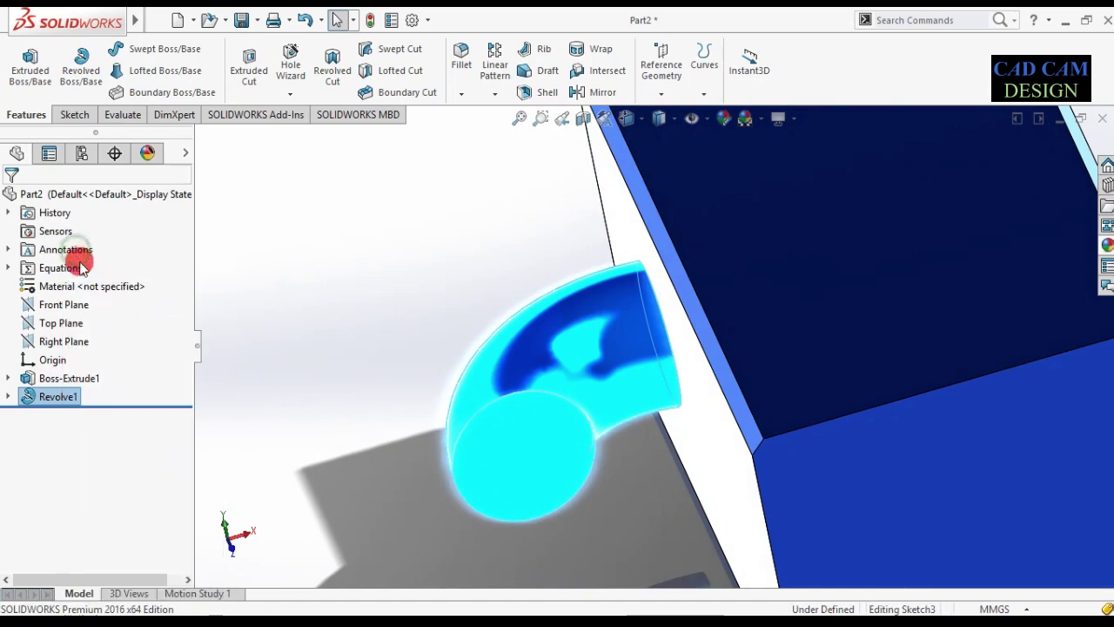
pyautogui.moveTo(459, 417)
pyautogui.mouseDown(button='middle')
pyautogui.moveTo(488, 365)
pyautogui.moveTo(134, 296)
pyautogui.mouseUp(button='middle')
pyautogui.moveTo(684, 323); pyautogui.dragTo(786, 323, button='middle')
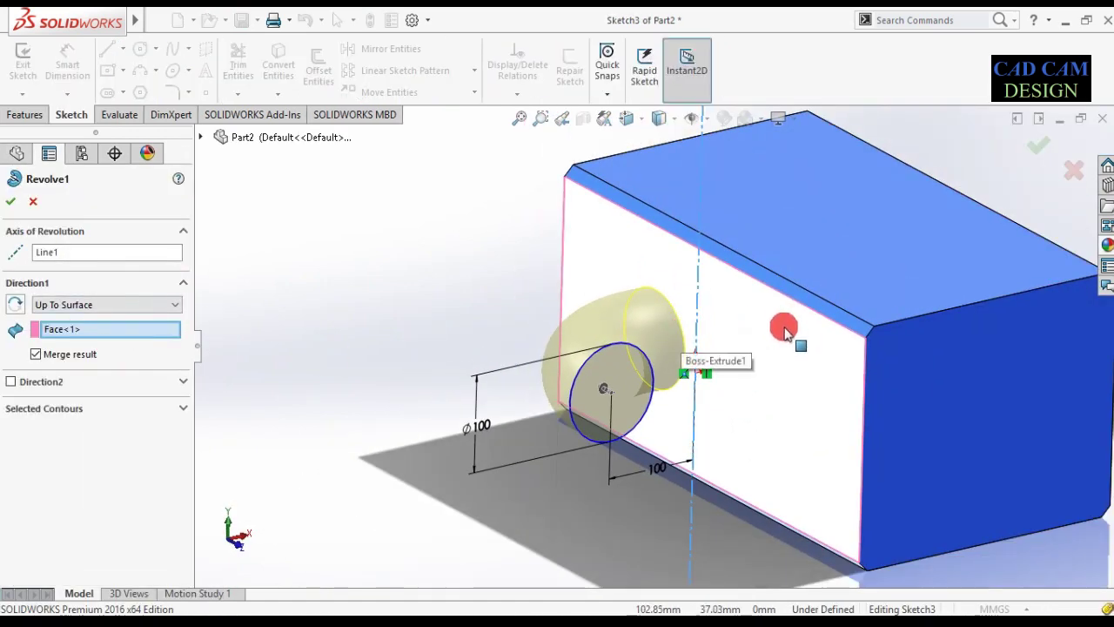
pyautogui.scroll(-3, 862, 329)
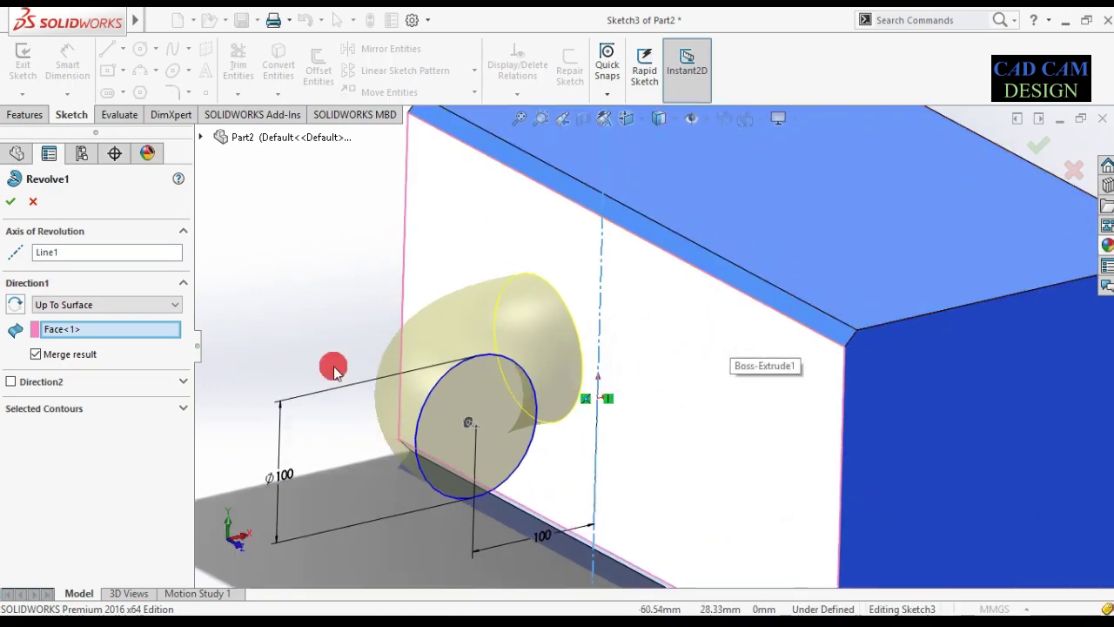
pyautogui.click(135, 307)
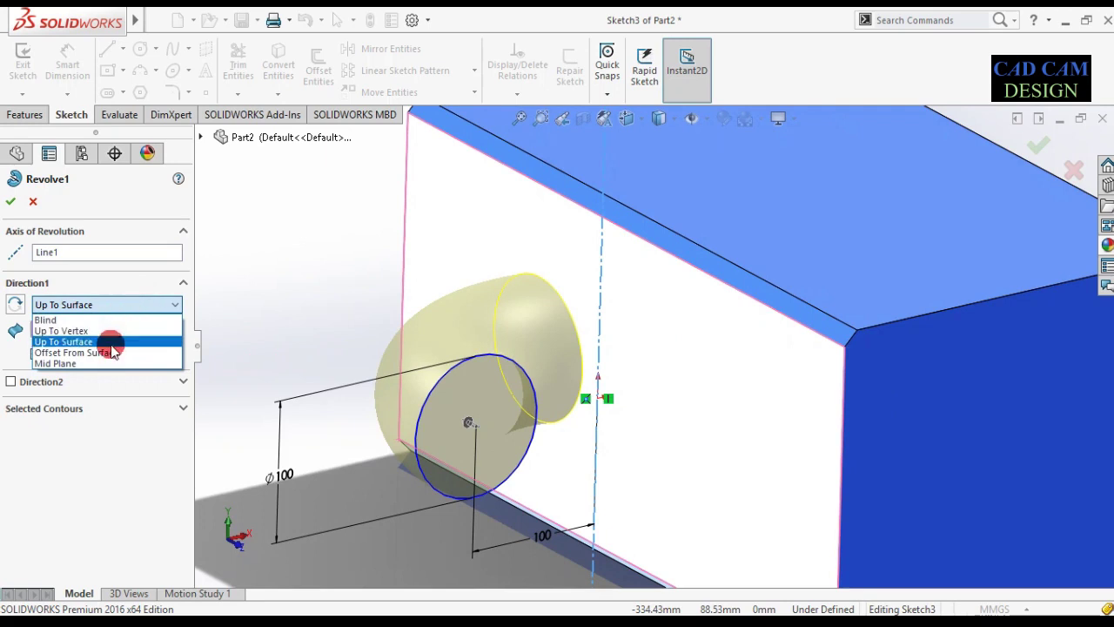
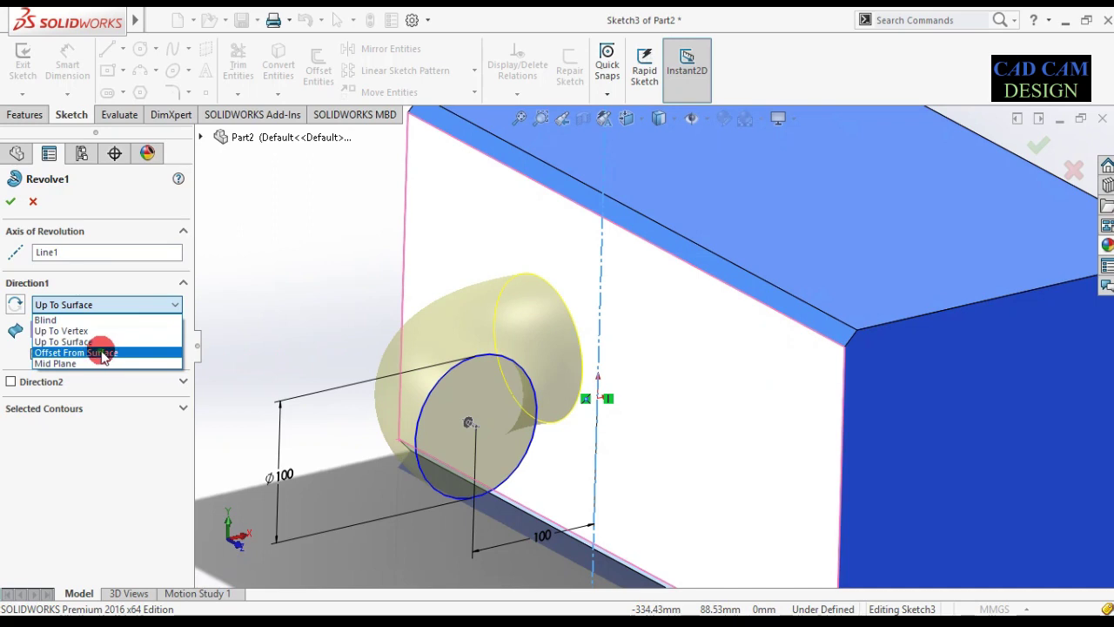
# - Set the revolve end condition to Offset From Surface, referencing the box's front face
pyautogui.click(104, 355)
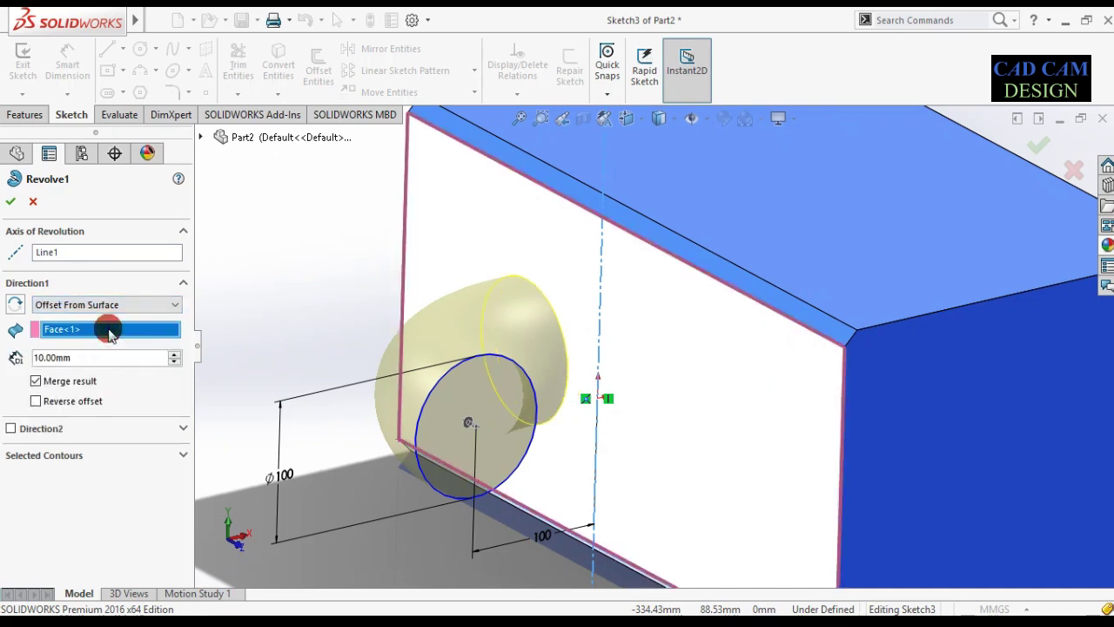
pyautogui.rightClick(110, 335)
pyautogui.click(174, 341)
pyautogui.moveTo(386, 374); pyautogui.dragTo(383, 375, button='middle')
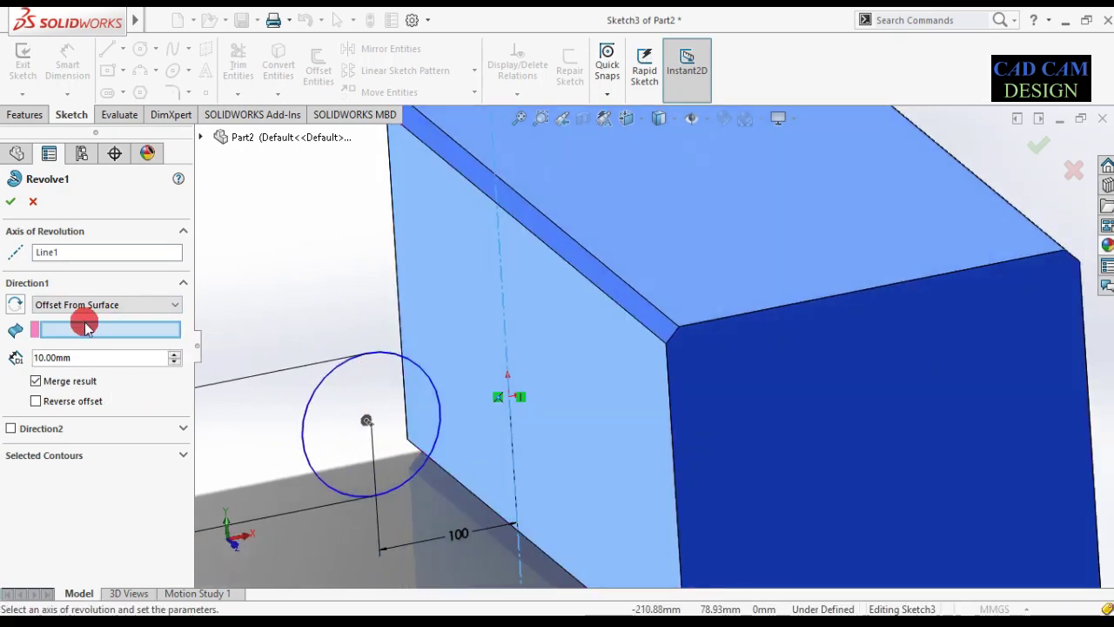
pyautogui.click(105, 329)
pyautogui.click(562, 351)
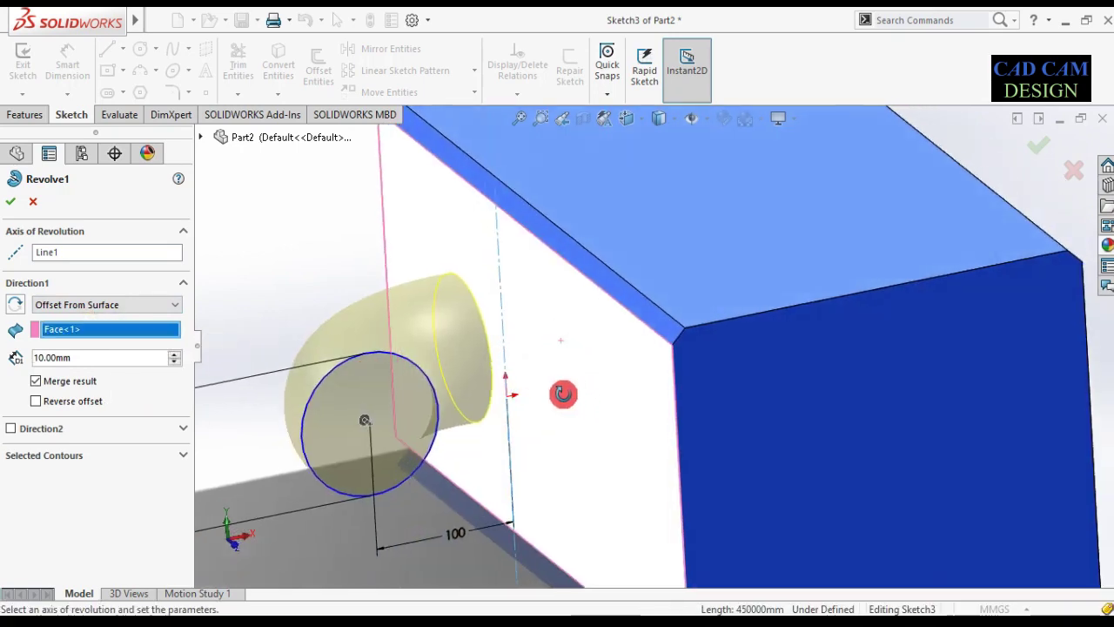
pyautogui.moveTo(563, 392); pyautogui.dragTo(914, 430, button='middle')
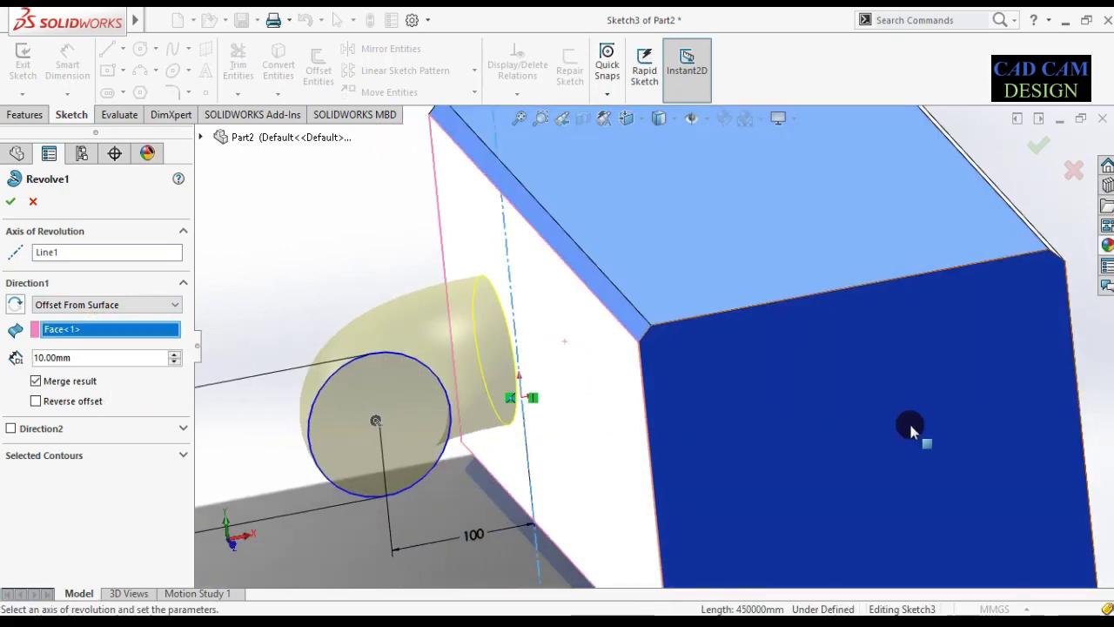
# - Clear and retry other box faces, settling on the large face with a 10 mm offset
pyautogui.click(130, 330)
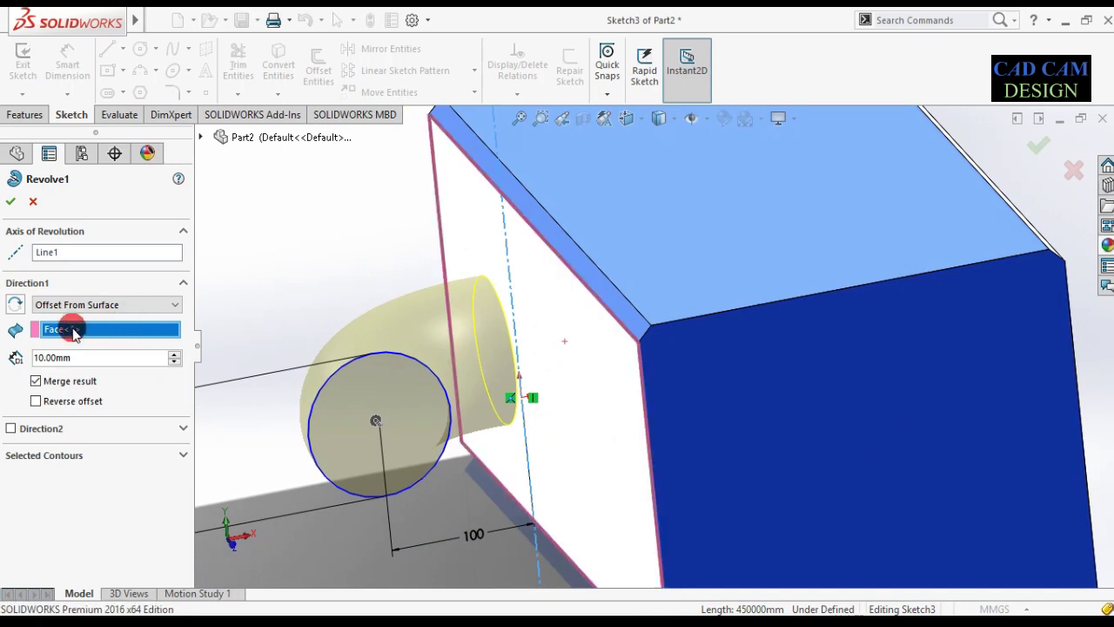
pyautogui.scroll(5, 505, 334)
pyautogui.scroll(-1, 526, 341)
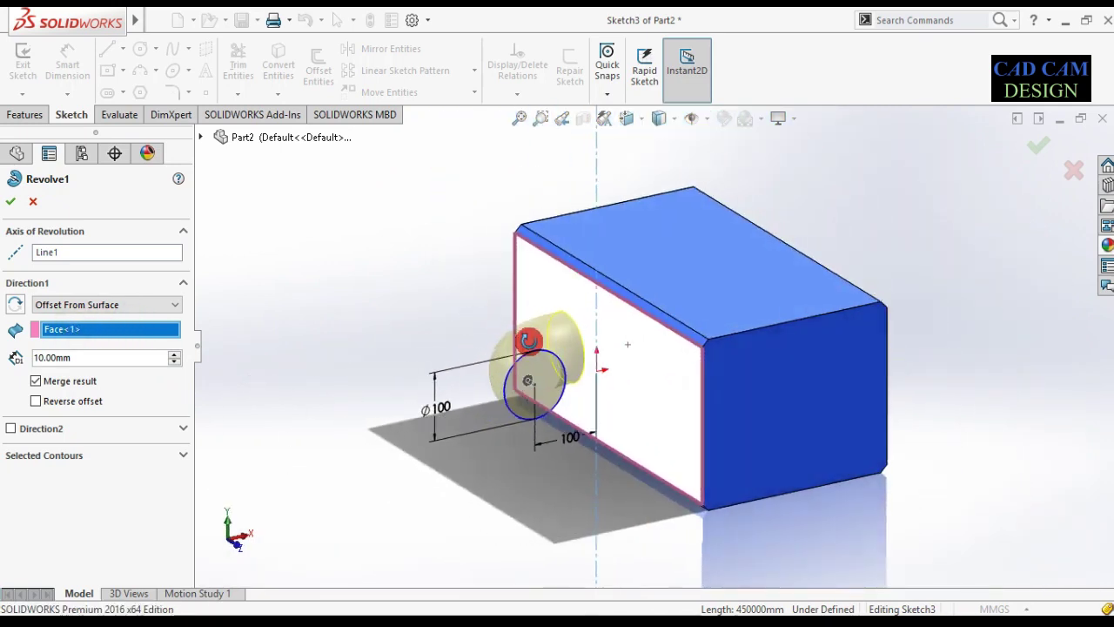
pyautogui.rightClick(54, 331)
pyautogui.click(87, 335)
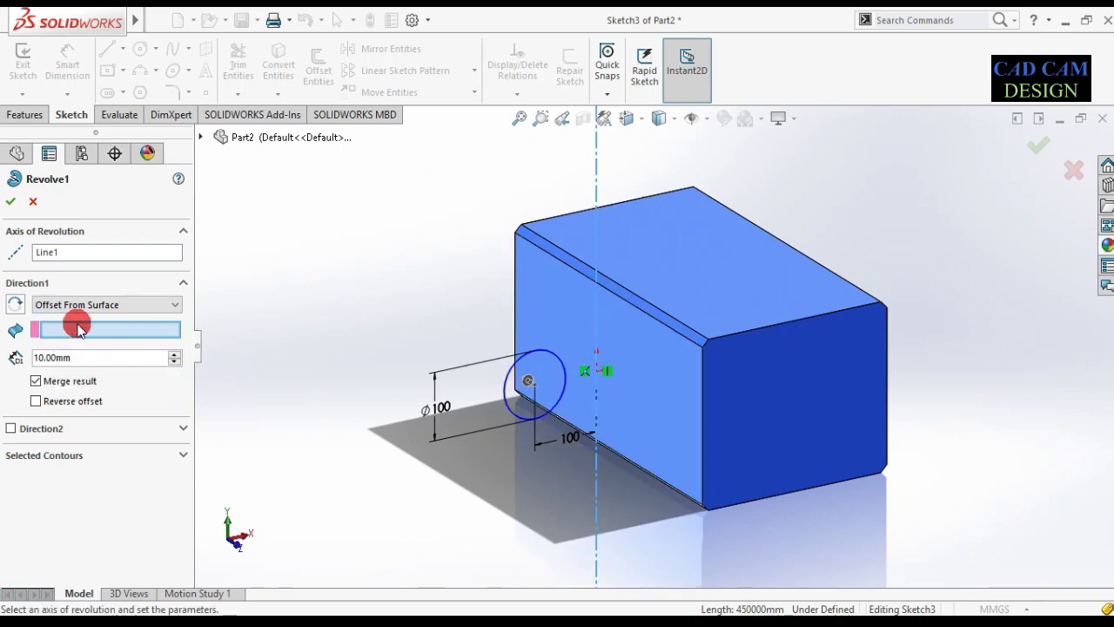
pyautogui.click(790, 435)
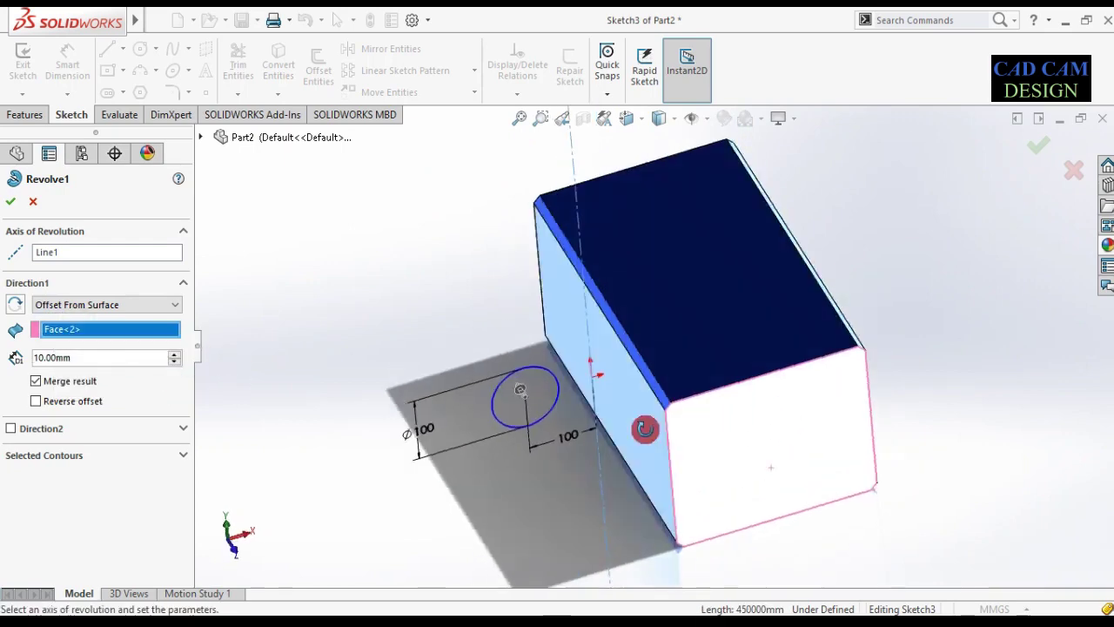
pyautogui.moveTo(705, 393)
pyautogui.mouseDown(button='middle')
pyautogui.moveTo(860, 383)
pyautogui.moveTo(621, 211)
pyautogui.mouseUp(button='middle')
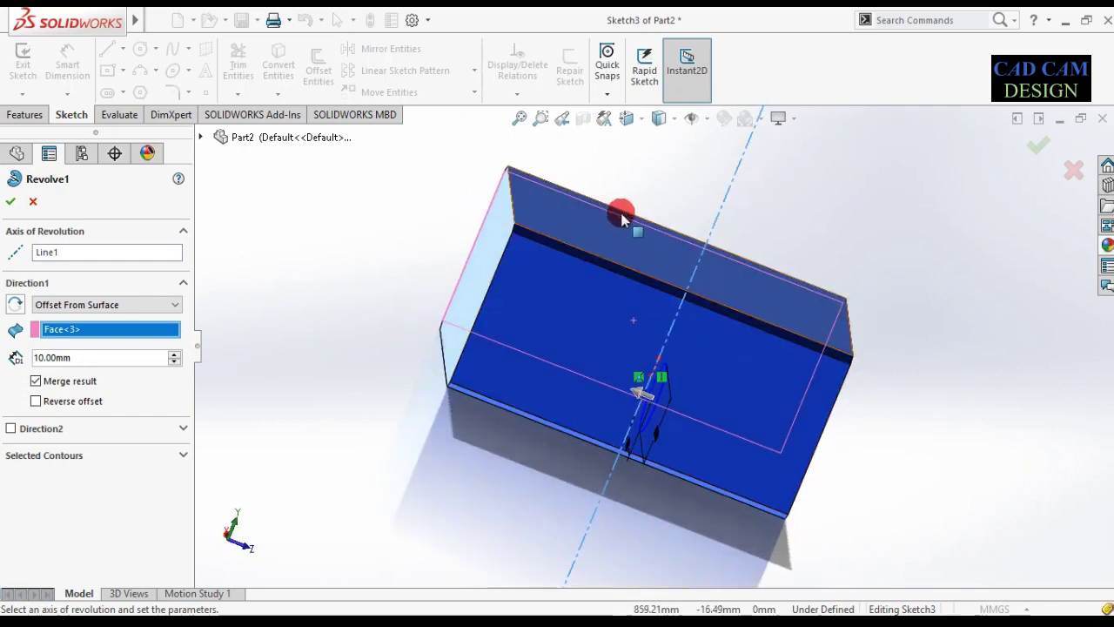
pyautogui.click(481, 270)
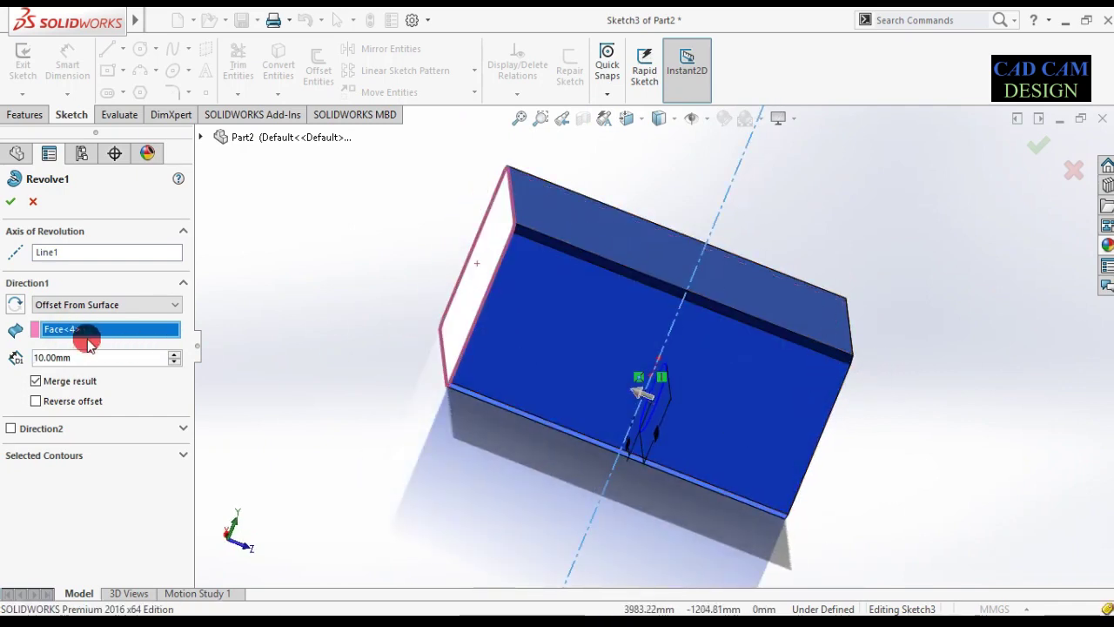
pyautogui.click(542, 310)
pyautogui.moveTo(552, 378)
pyautogui.mouseDown(button='middle')
pyautogui.moveTo(450, 360)
pyautogui.moveTo(459, 372)
pyautogui.mouseUp(button='middle')
pyautogui.scroll(-2, 595, 376)
pyautogui.scroll(-2, 594, 375)
pyautogui.scroll(-2, 595, 375)
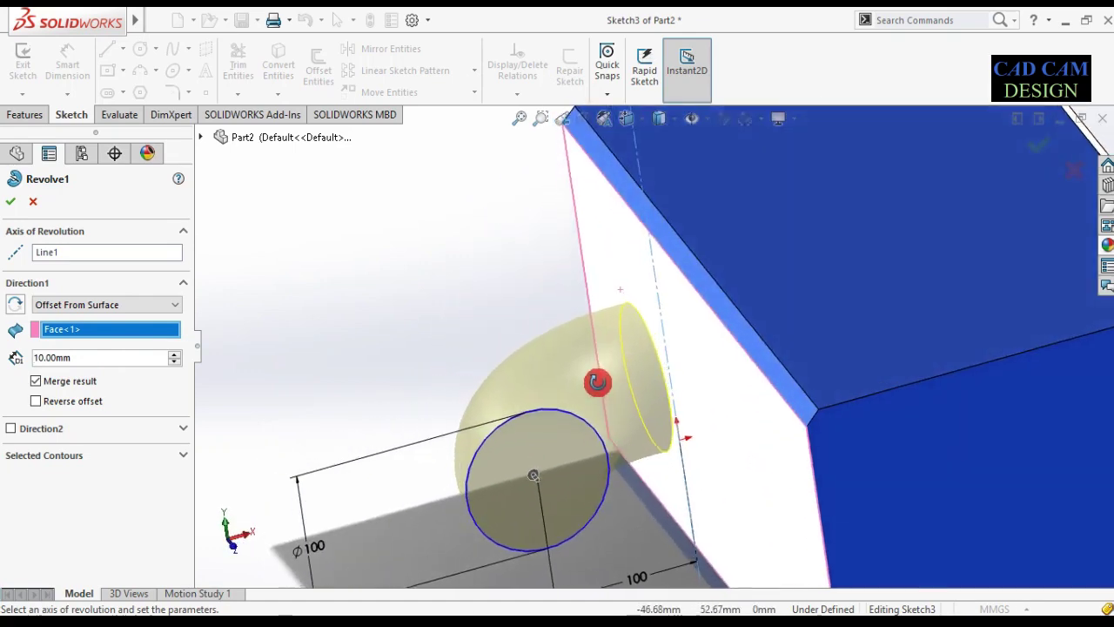
pyautogui.scroll(-1, 595, 375)
# - Review the revolve end conditions and keep Offset From Surface
pyautogui.click(69, 307)
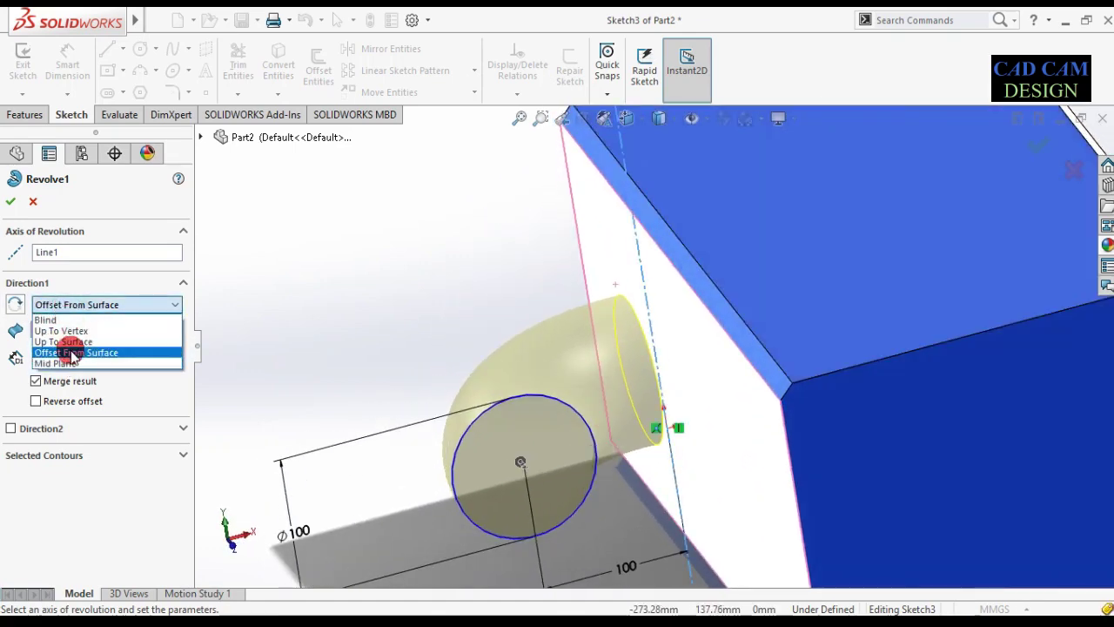
pyautogui.click(85, 332)
pyautogui.click(642, 331)
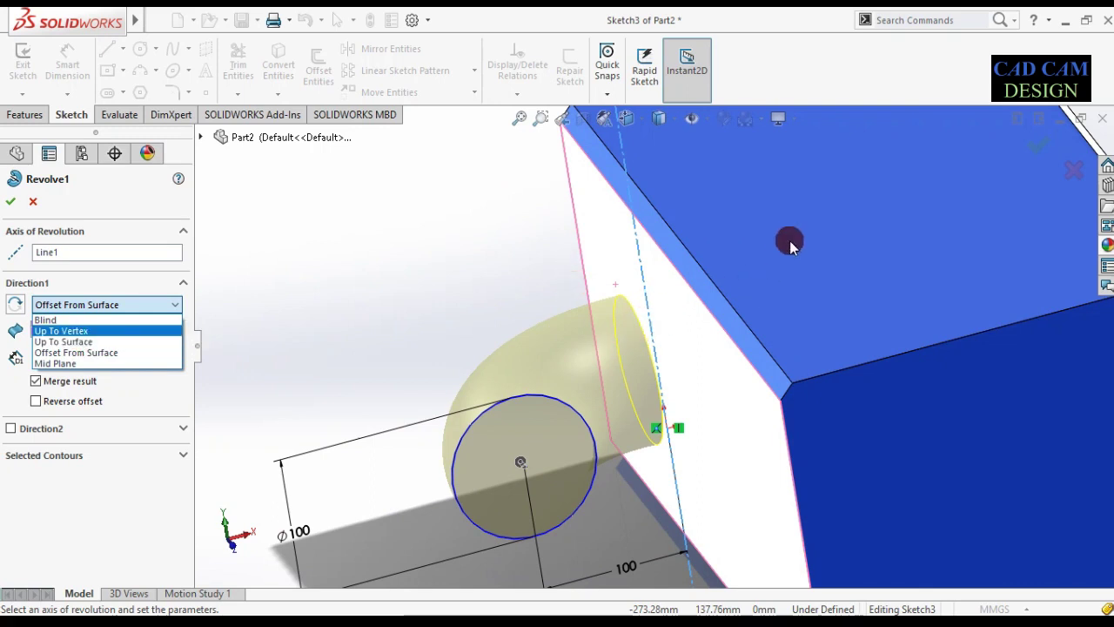
pyautogui.click(638, 311)
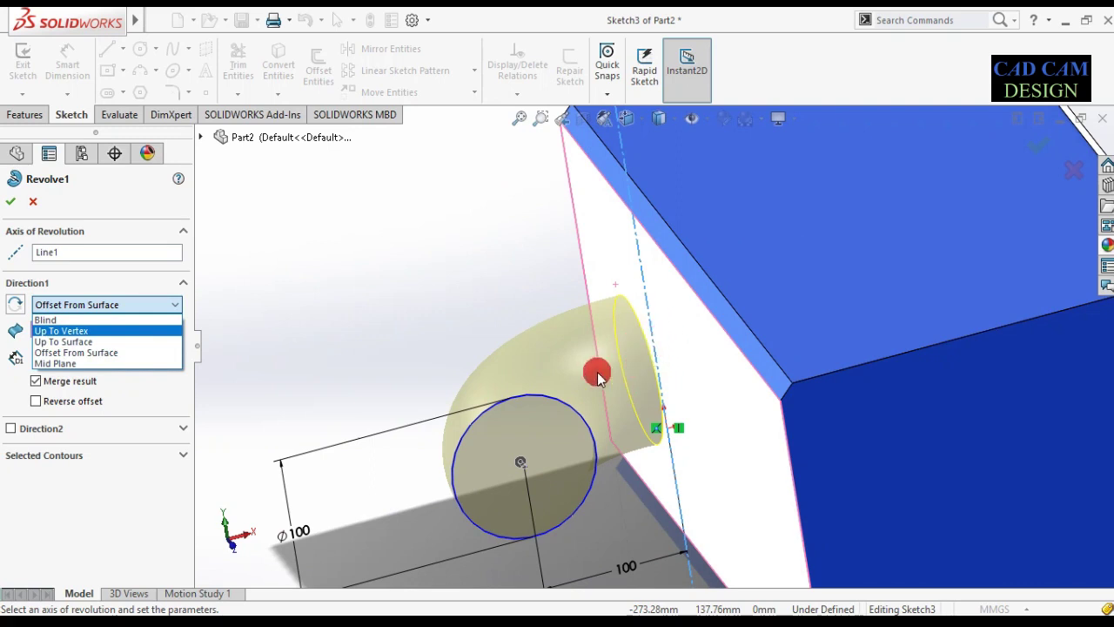
pyautogui.click(81, 354)
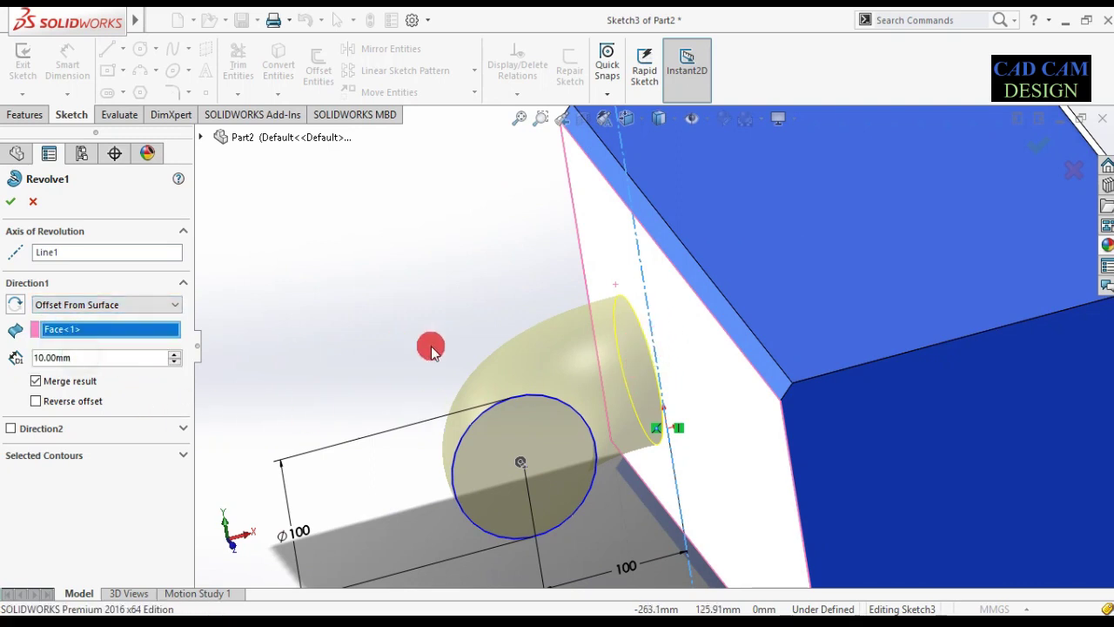
# - Raise the offset distance to 40 mm, then set it to 20 mm
pyautogui.click(175, 359)
pyautogui.click(175, 360)
pyautogui.click(175, 360)
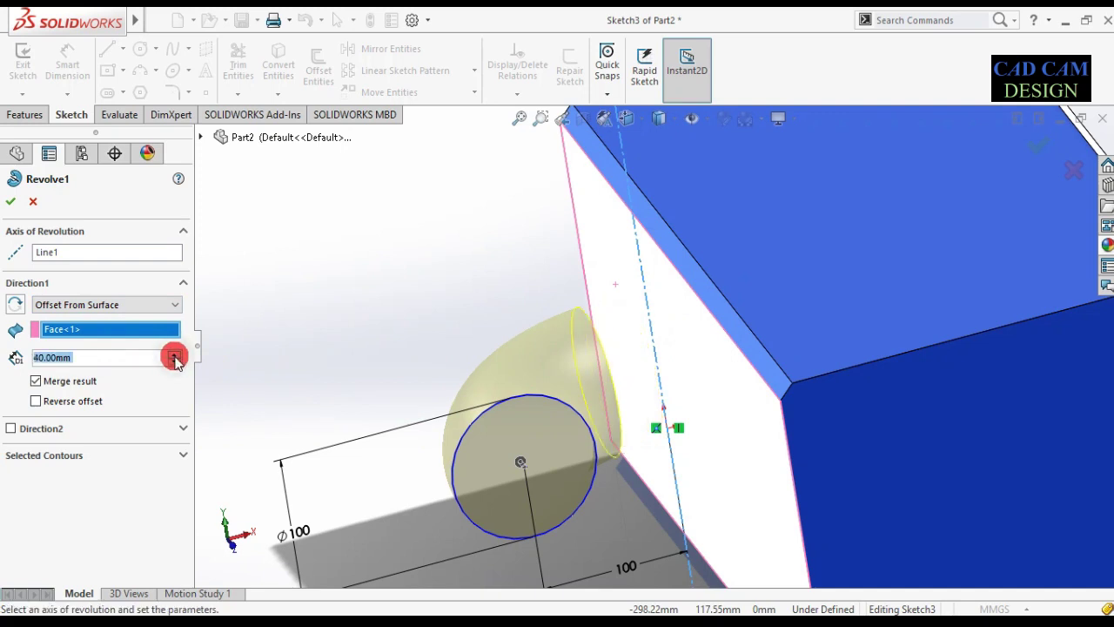
pyautogui.moveTo(389, 357); pyautogui.dragTo(423, 375, button='middle')
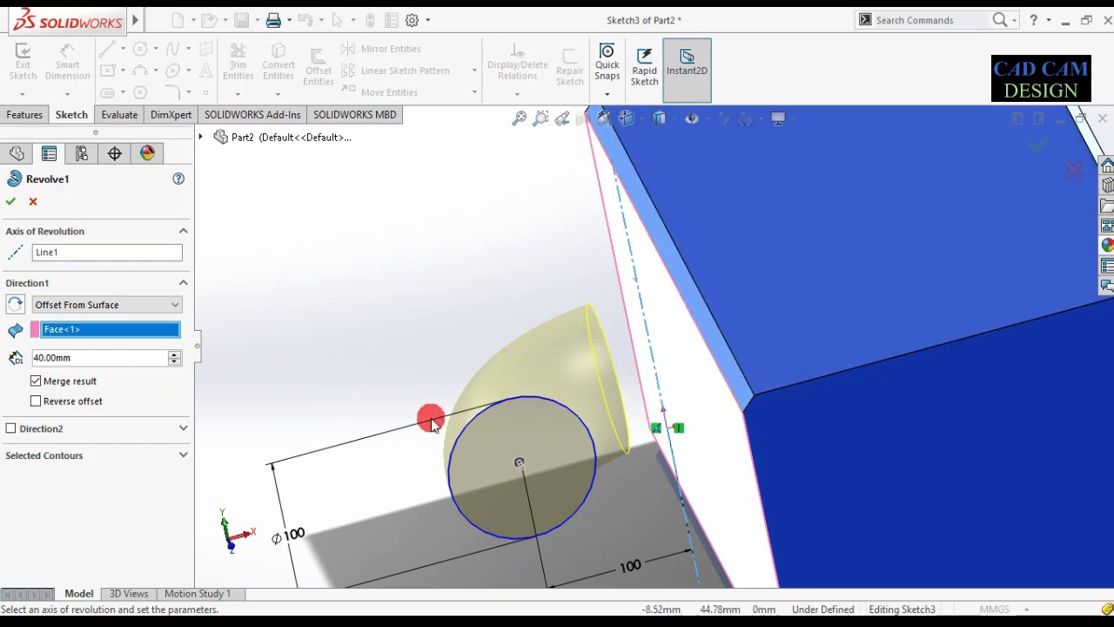
pyautogui.click(131, 355)
pyautogui.click(137, 353)
pyautogui.write('2')
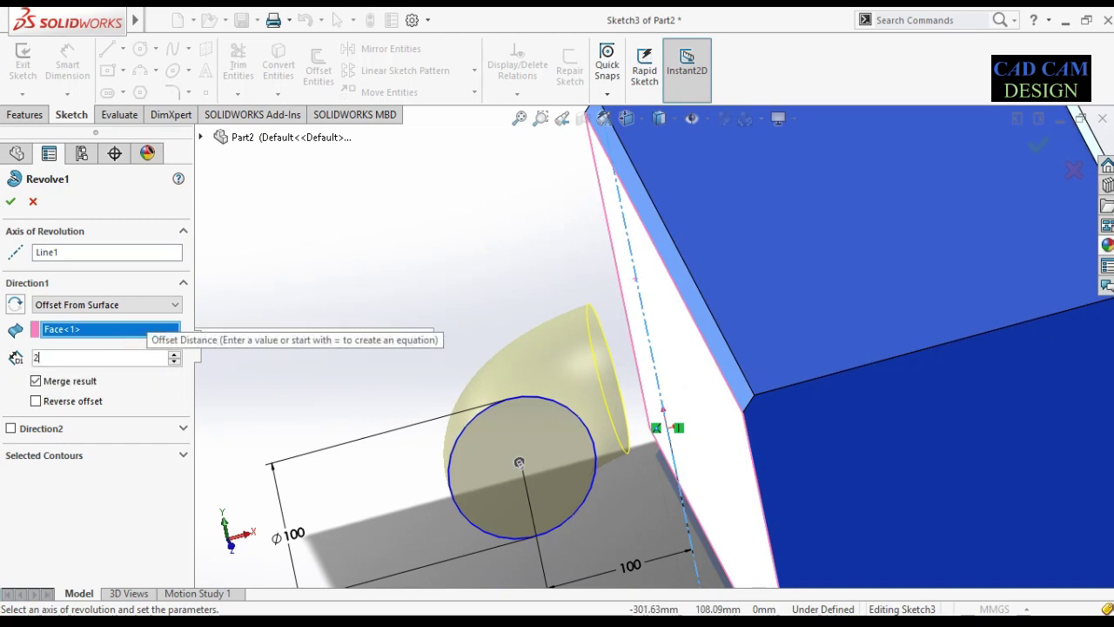
pyautogui.write('0')
pyautogui.press('Return')
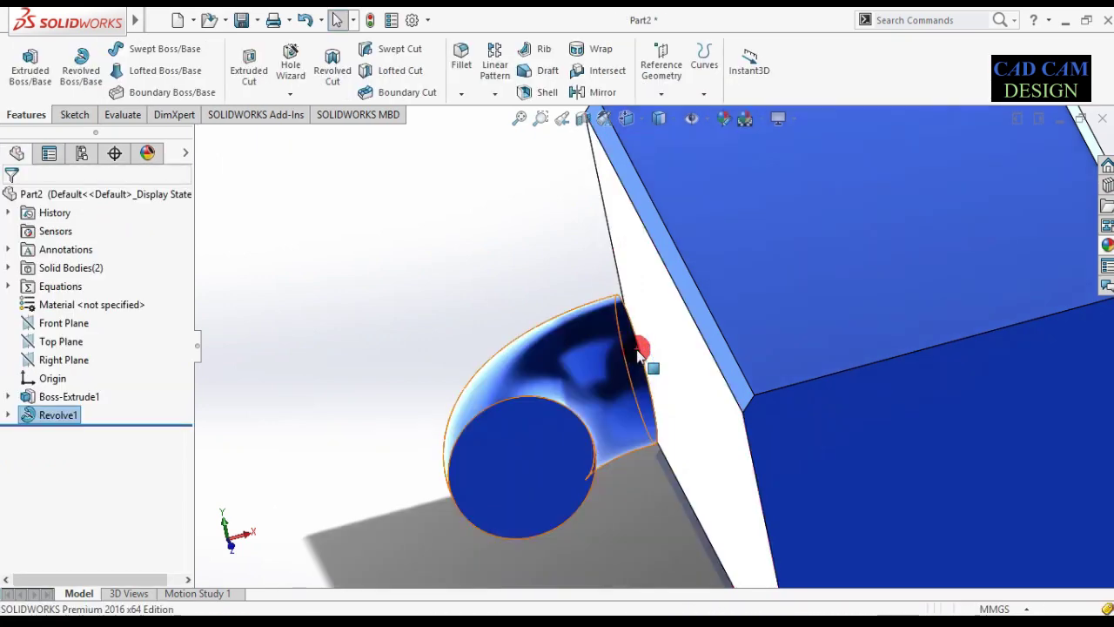
# - View the elbow straight on from the View Selector, then orbit to a new angle
pyautogui.press('space')
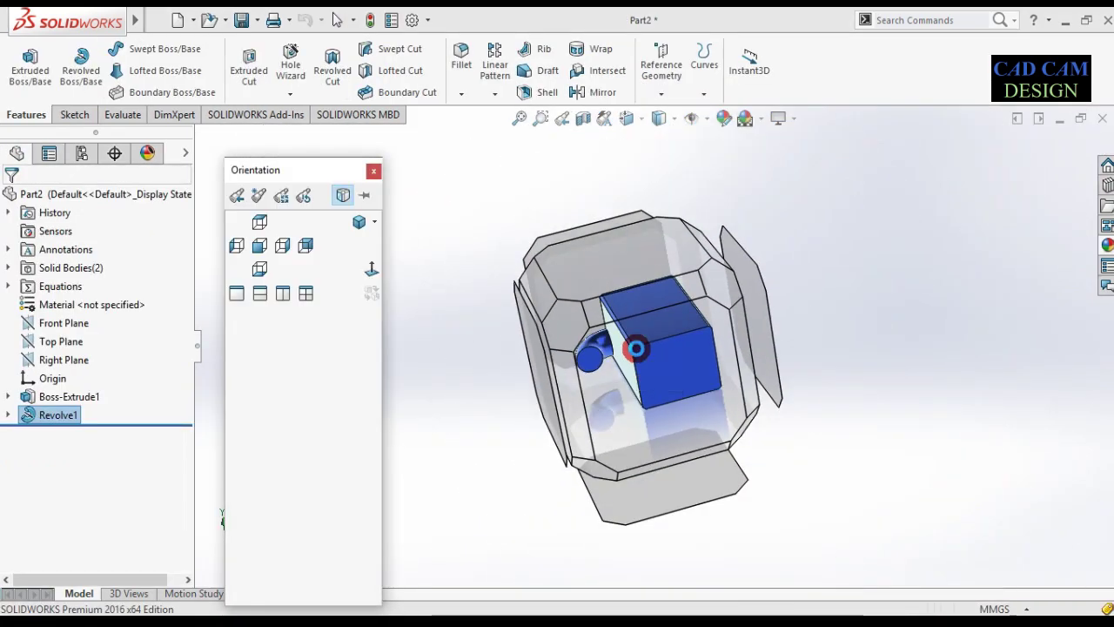
pyautogui.click(643, 283)
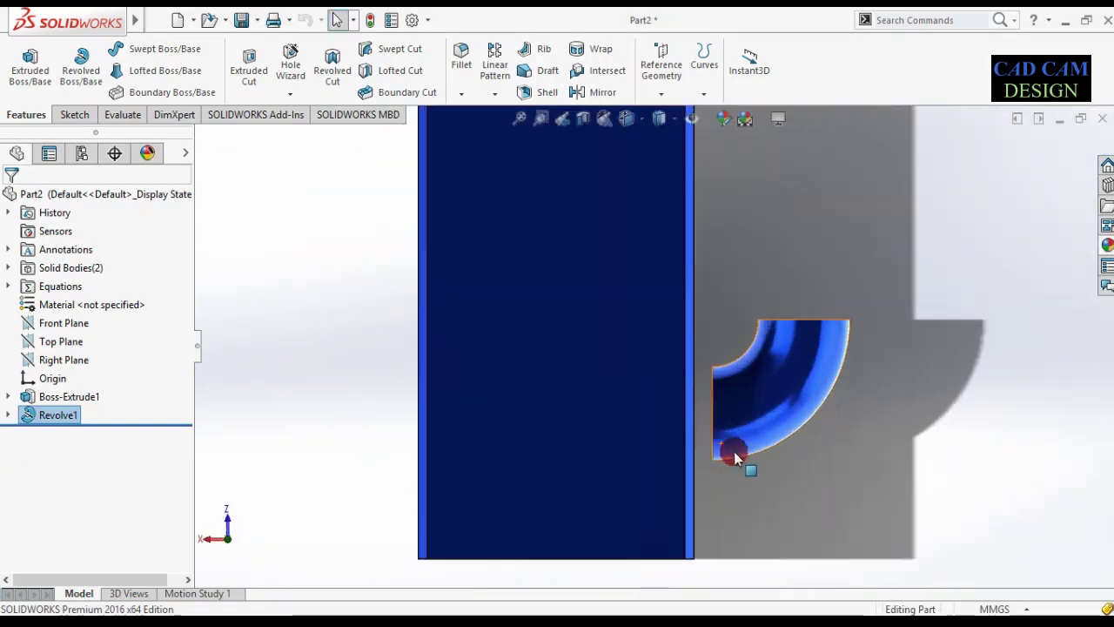
pyautogui.scroll(-3, 734, 451)
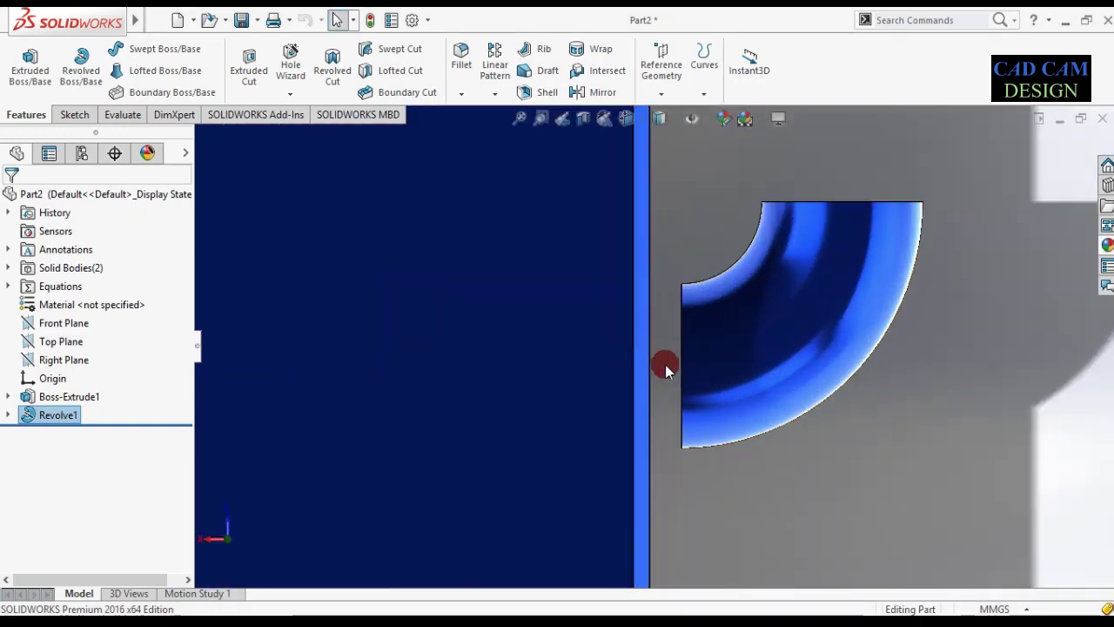
pyautogui.click(705, 462)
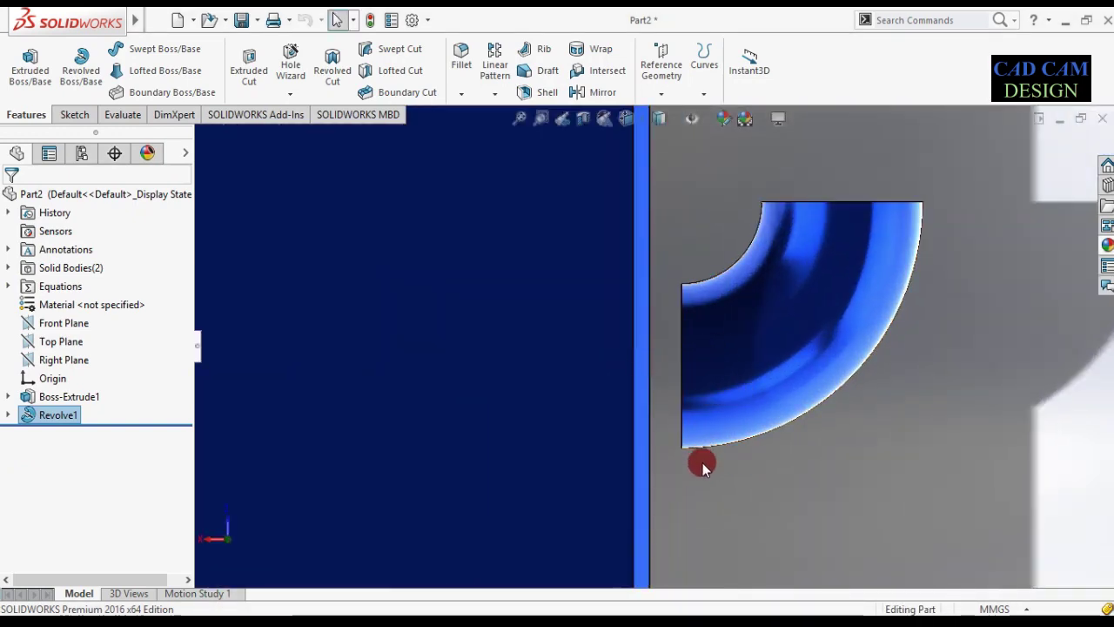
pyautogui.moveTo(705, 466); pyautogui.dragTo(701, 433, button='middle')
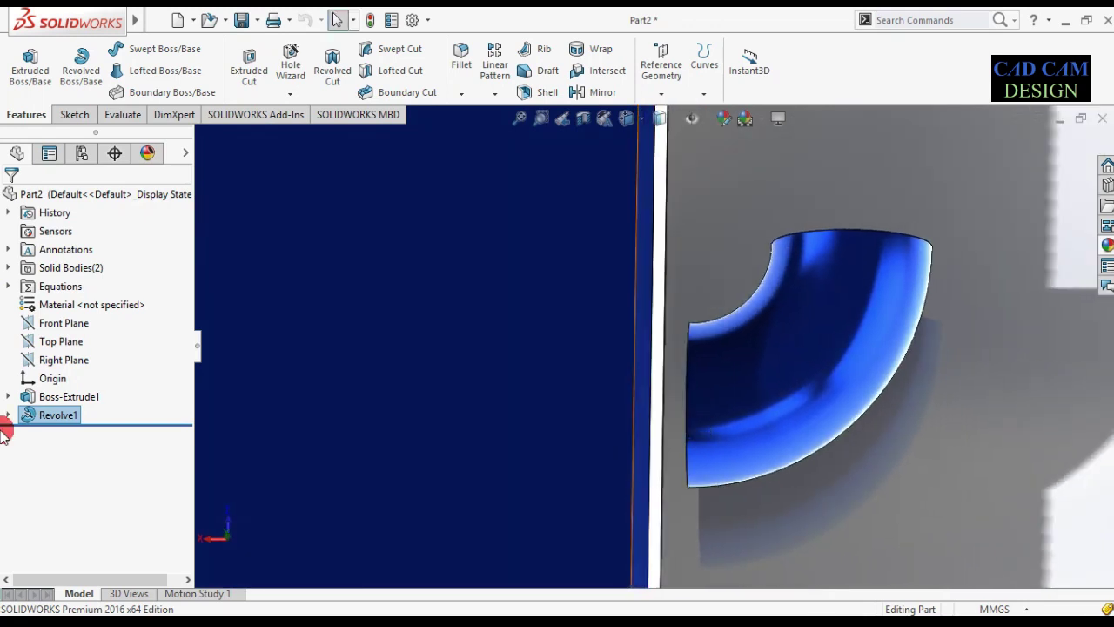
# - Reopen Revolve1, accept it unchanged, and orbit to see the whole block and elbow
pyautogui.rightClick(43, 415)
pyautogui.click(55, 253)
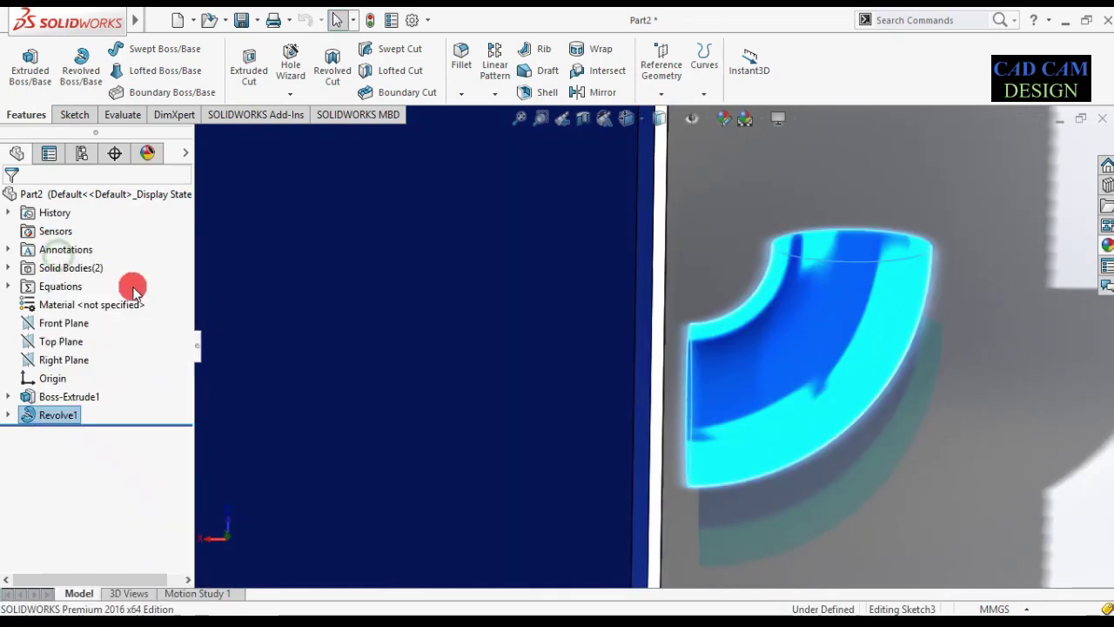
pyautogui.moveTo(538, 455); pyautogui.dragTo(592, 418, button='middle')
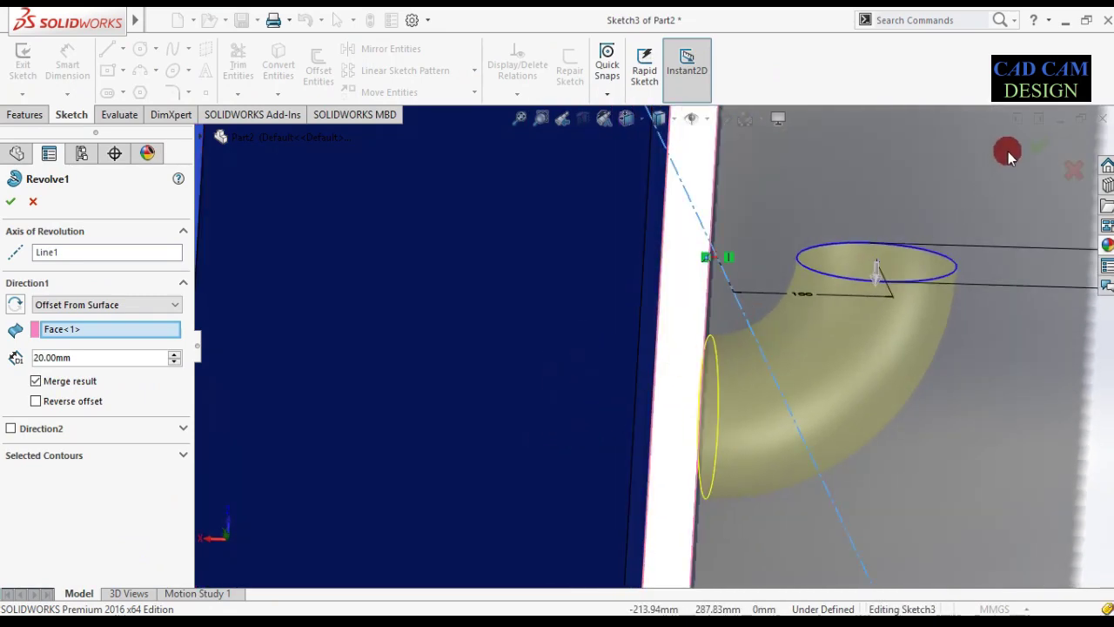
pyautogui.click(1039, 148)
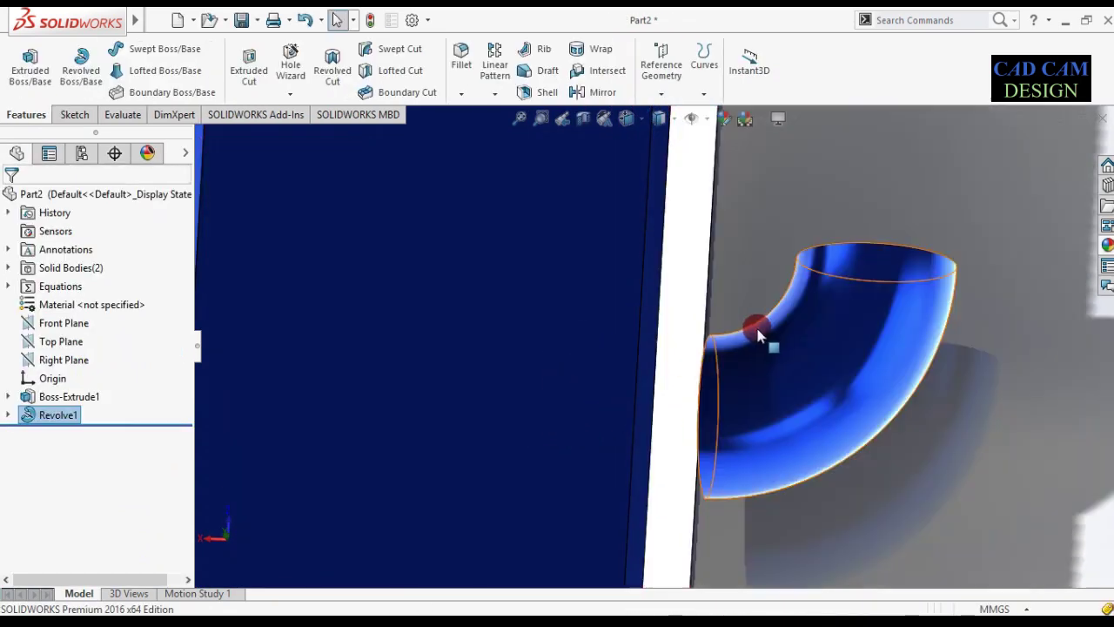
pyautogui.moveTo(754, 336)
pyautogui.mouseDown(button='middle')
pyautogui.moveTo(731, 271)
pyautogui.moveTo(609, 385)
pyautogui.mouseUp(button='middle')
# - Reopen Revolve1 and change its end condition to Mid Plane
pyautogui.rightClick(53, 416)
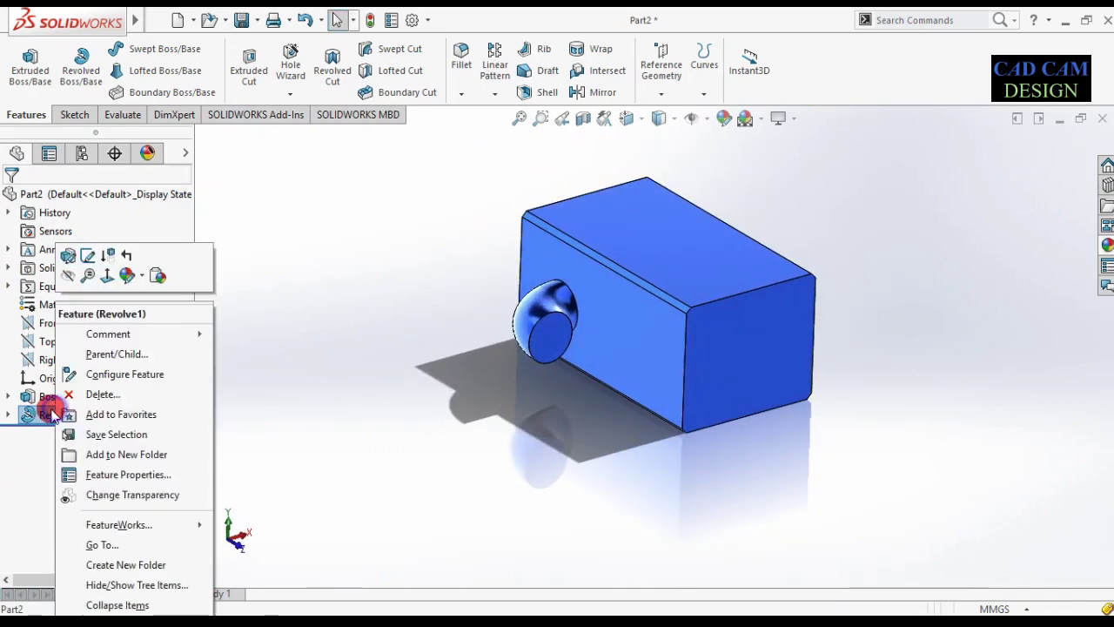
pyautogui.click(73, 253)
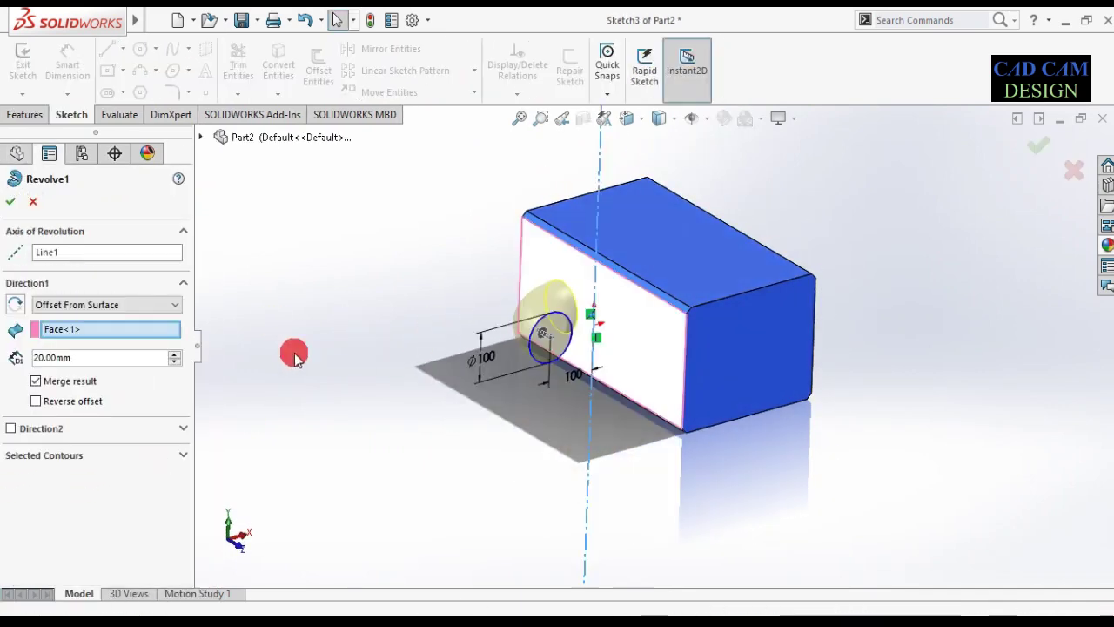
pyautogui.click(90, 304)
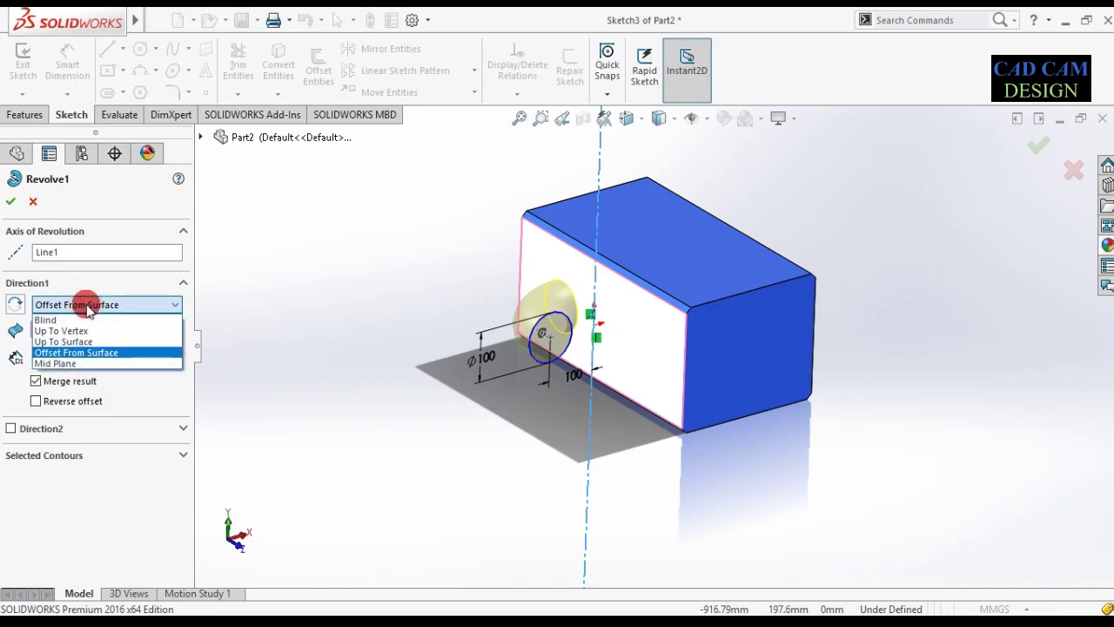
pyautogui.click(52, 363)
# - Set the revolve angle to 180 degrees and accept the half-torus
pyautogui.moveTo(348, 360)
pyautogui.mouseDown(button='middle')
pyautogui.moveTo(348, 442)
pyautogui.moveTo(560, 304)
pyautogui.moveTo(455, 336)
pyautogui.mouseUp(button='middle')
pyautogui.click(127, 337)
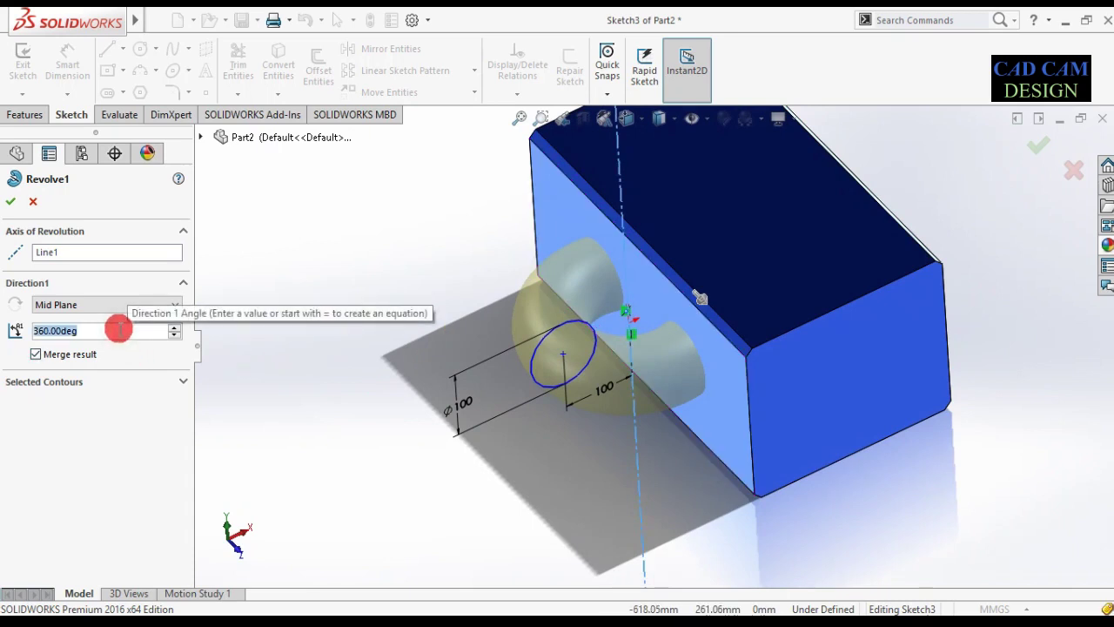
pyautogui.write('180')
pyautogui.press('Return')
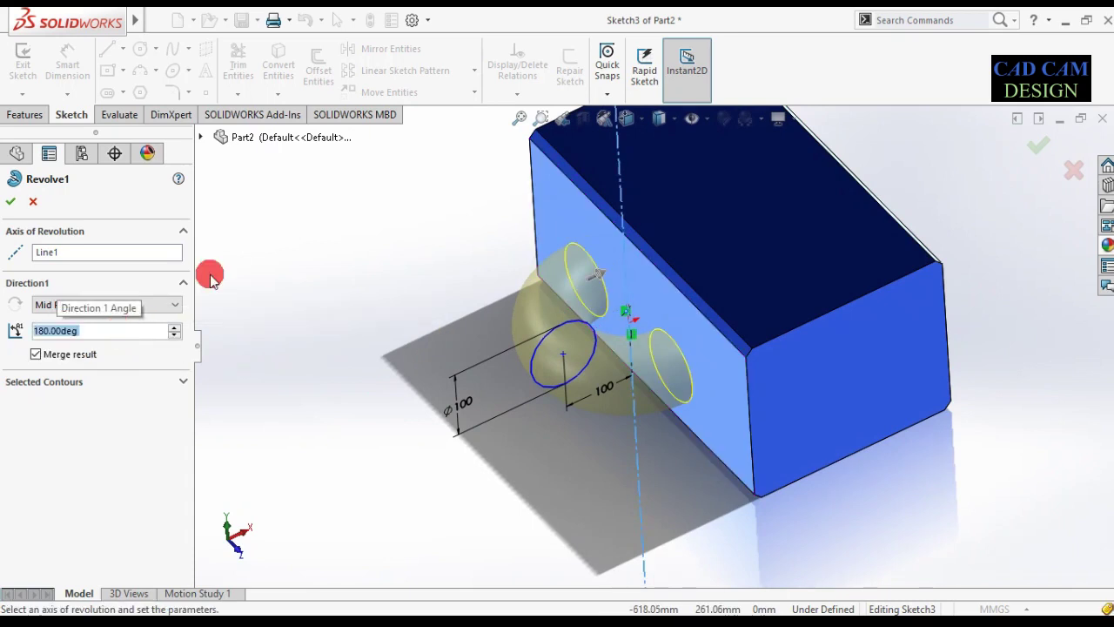
pyautogui.moveTo(662, 356)
pyautogui.mouseDown(button='middle')
pyautogui.moveTo(706, 347)
pyautogui.moveTo(688, 348)
pyautogui.mouseUp(button='middle')
pyautogui.click(329, 357)
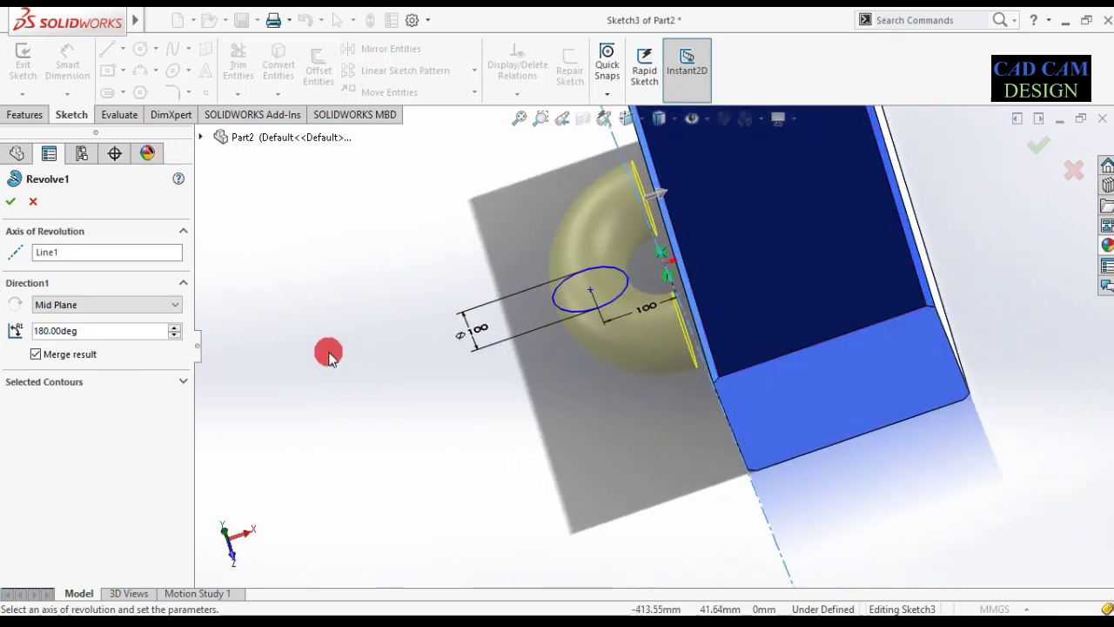
pyautogui.click(137, 312)
pyautogui.click(90, 363)
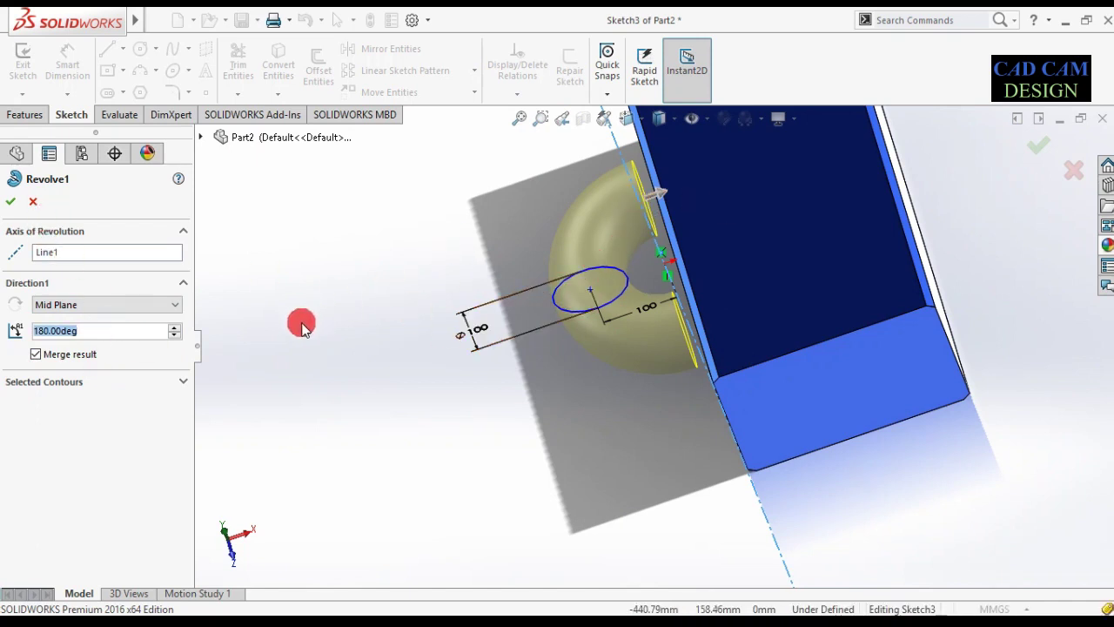
pyautogui.click(19, 209)
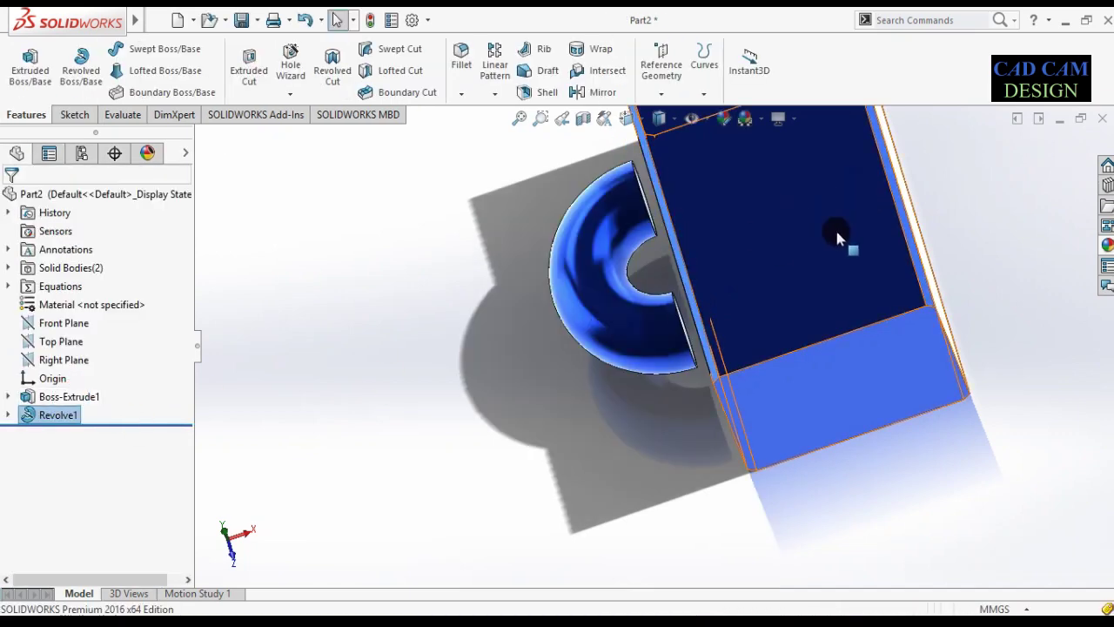
# - Delete the Boss-Extrude1 block and its leftover rectangle sketch Sketch4
pyautogui.rightClick(67, 396)
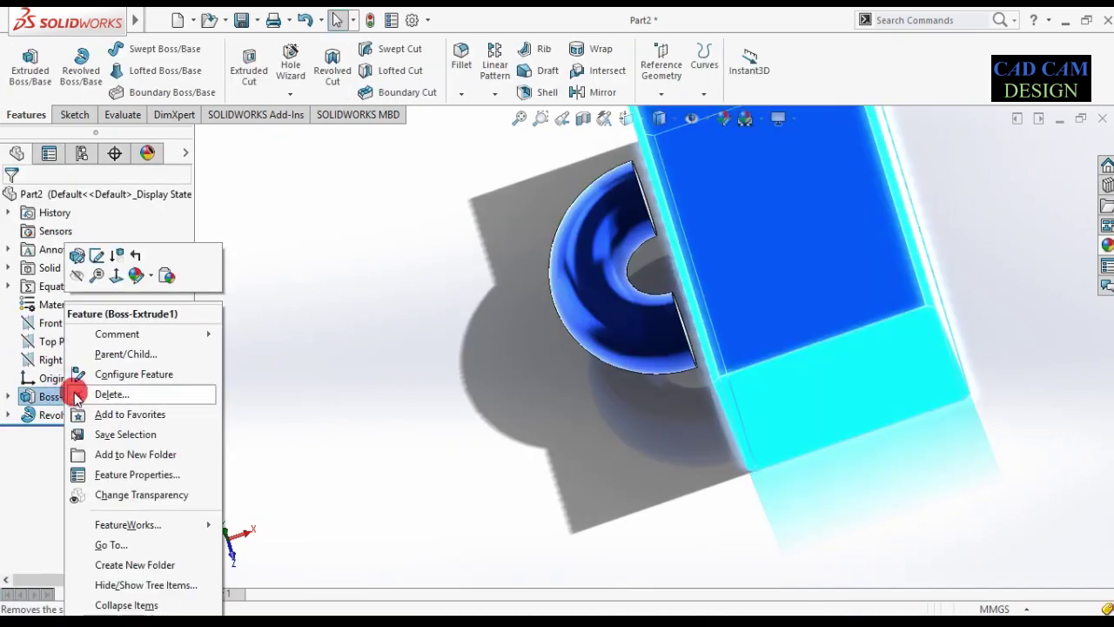
pyautogui.click(83, 395)
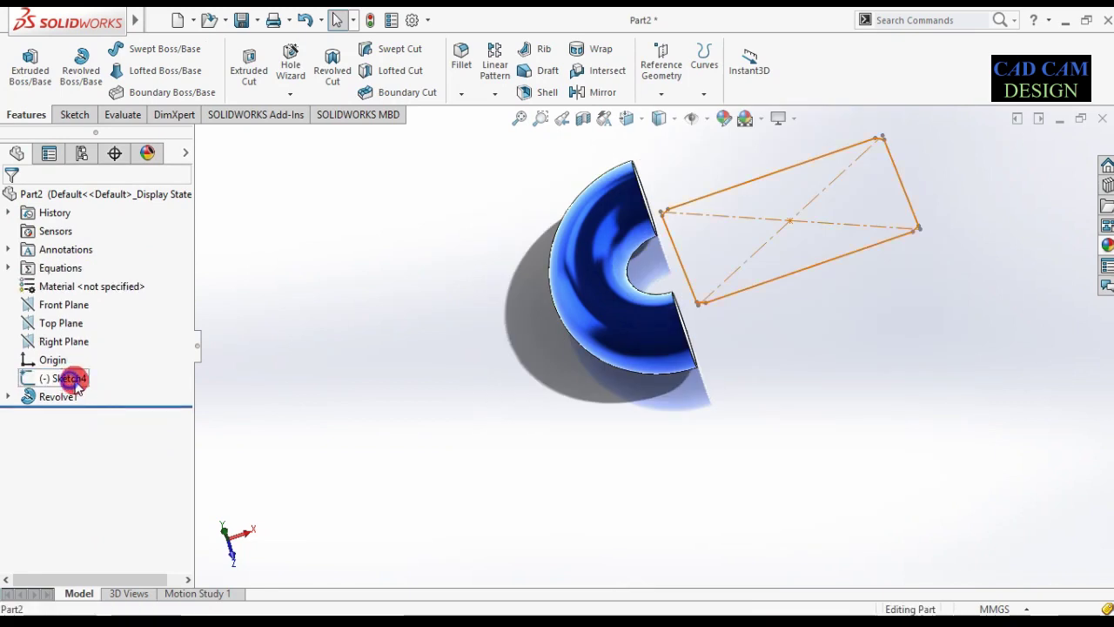
pyautogui.rightClick(76, 384)
pyautogui.click(107, 405)
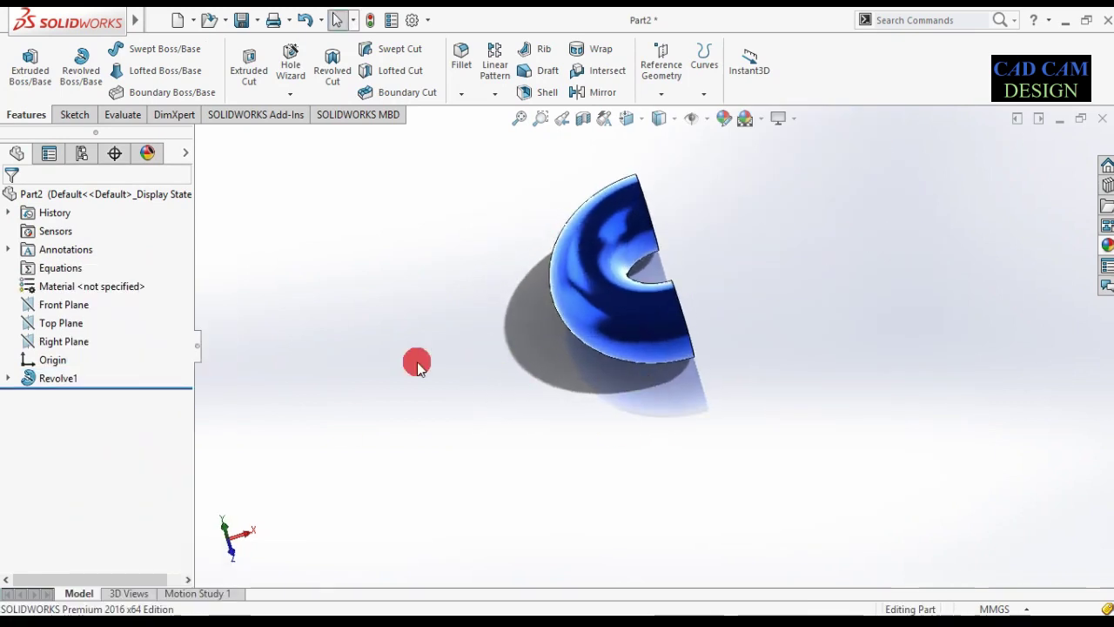
# - Reopen Revolve1's feature settings for editing
pyautogui.rightClick(67, 379)
pyautogui.click(79, 256)
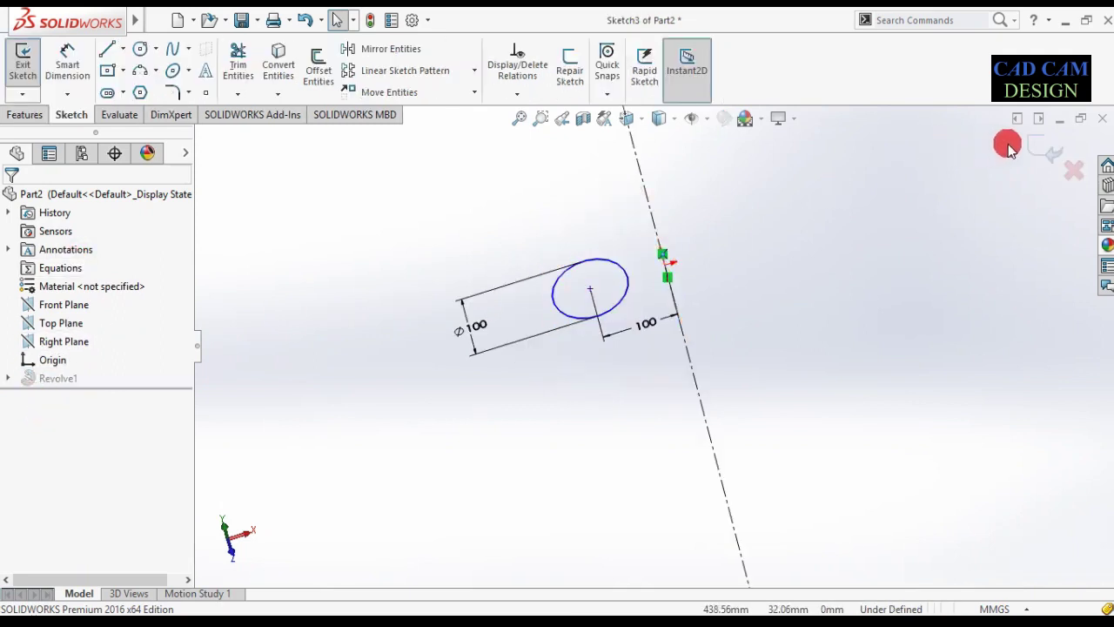
pyautogui.rightClick(52, 378)
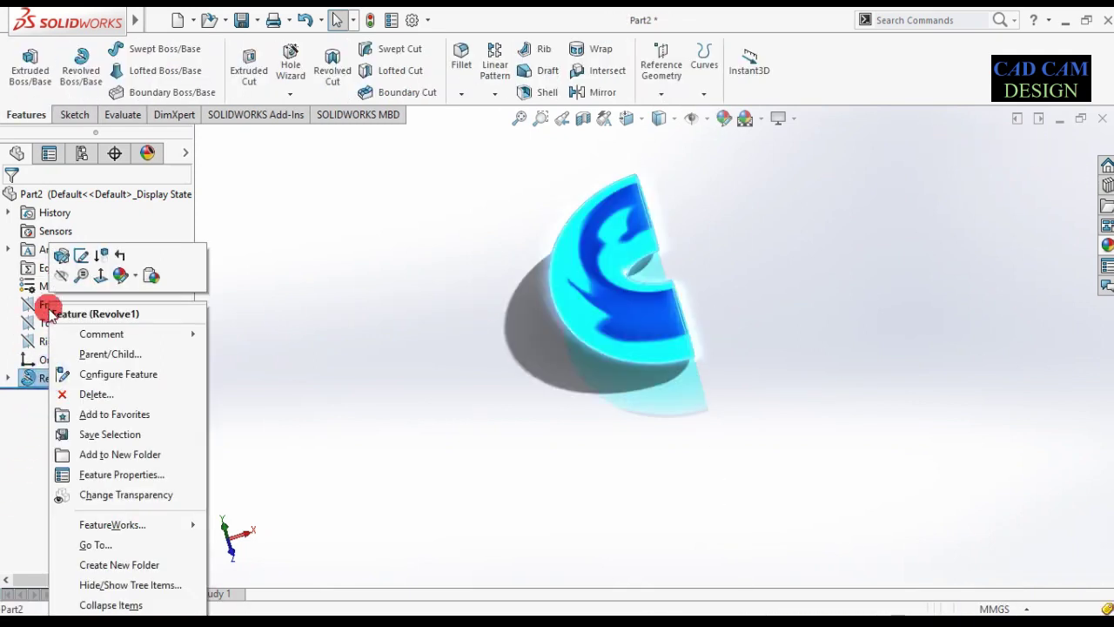
pyautogui.click(69, 254)
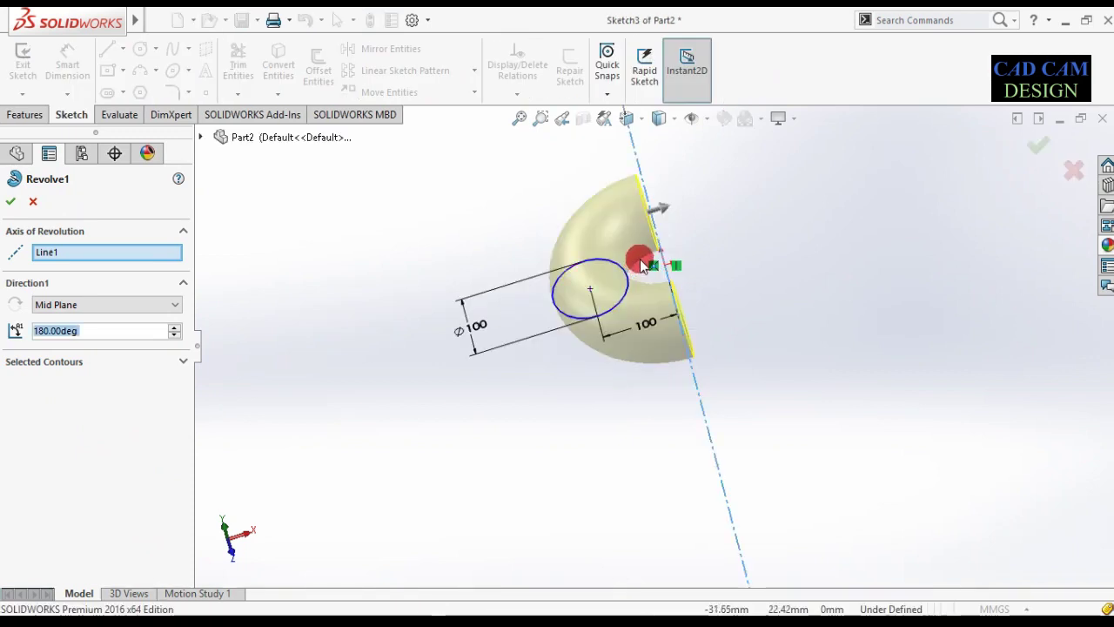
# - Keep Mid Plane and spin the revolve angle upward to preview a larger sweep
pyautogui.click(100, 309)
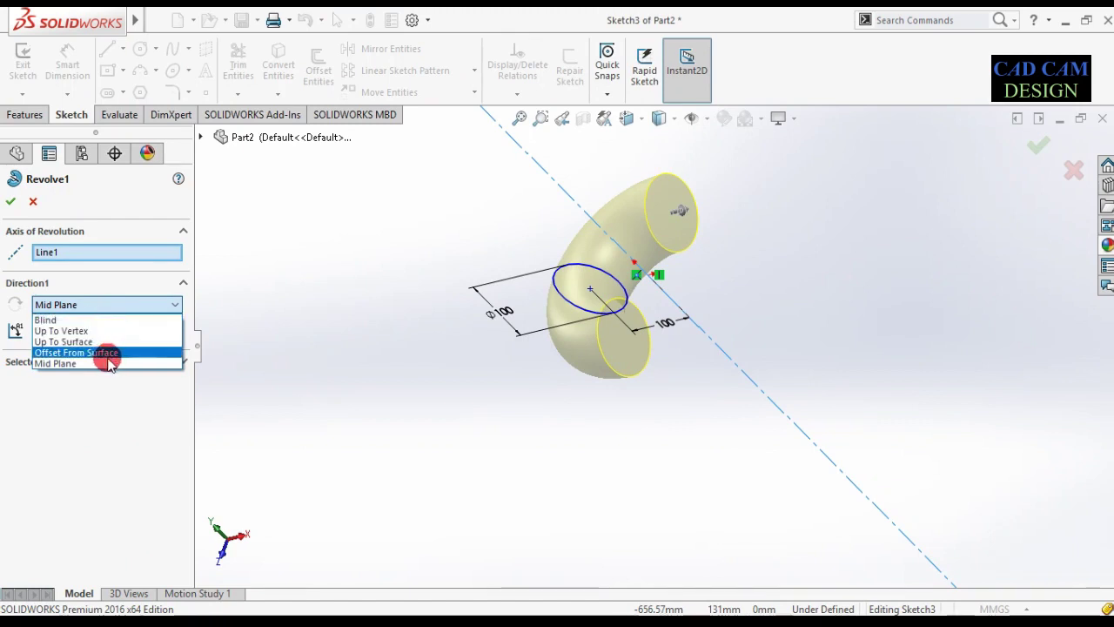
pyautogui.click(95, 363)
pyautogui.moveTo(436, 373)
pyautogui.mouseDown(button='middle')
pyautogui.moveTo(491, 352)
pyautogui.moveTo(447, 386)
pyautogui.mouseUp(button='middle')
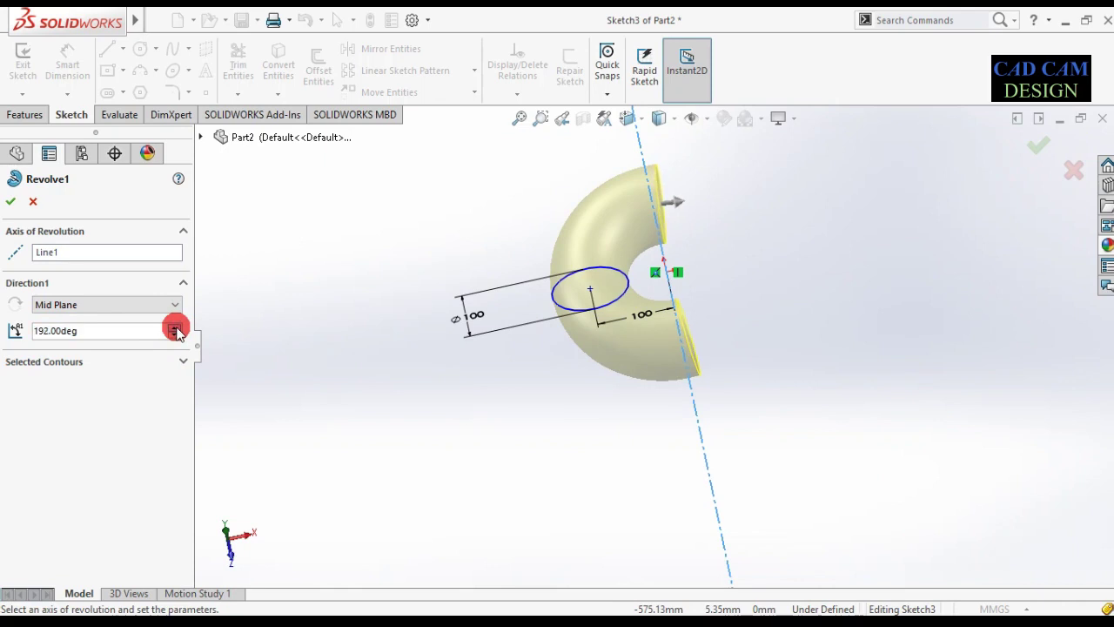
pyautogui.click(176, 329)
pyautogui.scroll(-4, 708, 206)
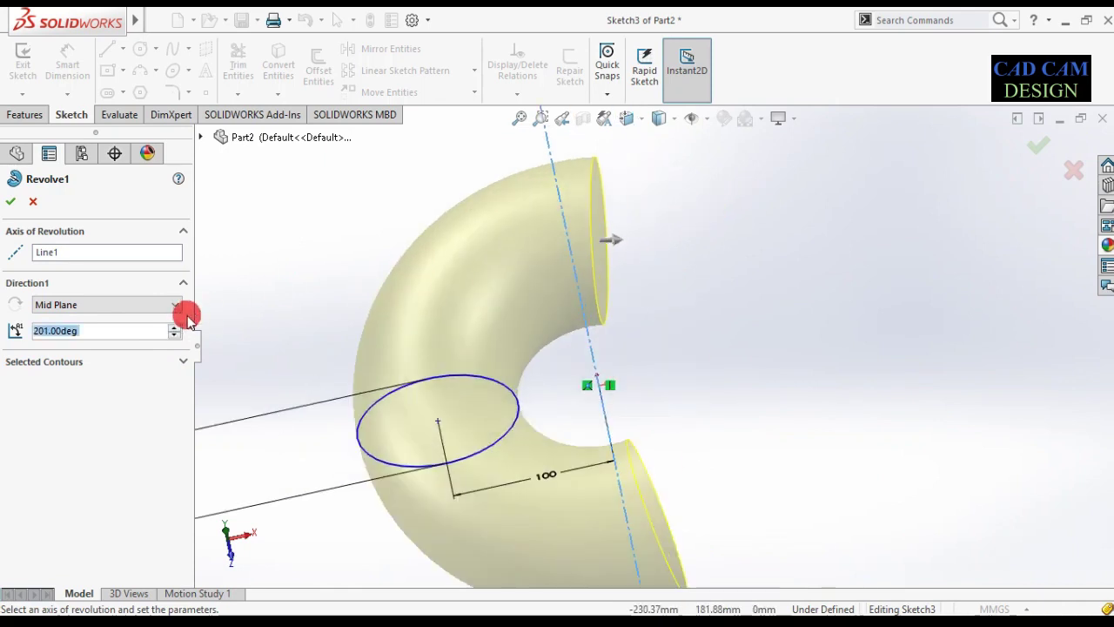
pyautogui.moveTo(177, 331); pyautogui.dragTo(179, 302)
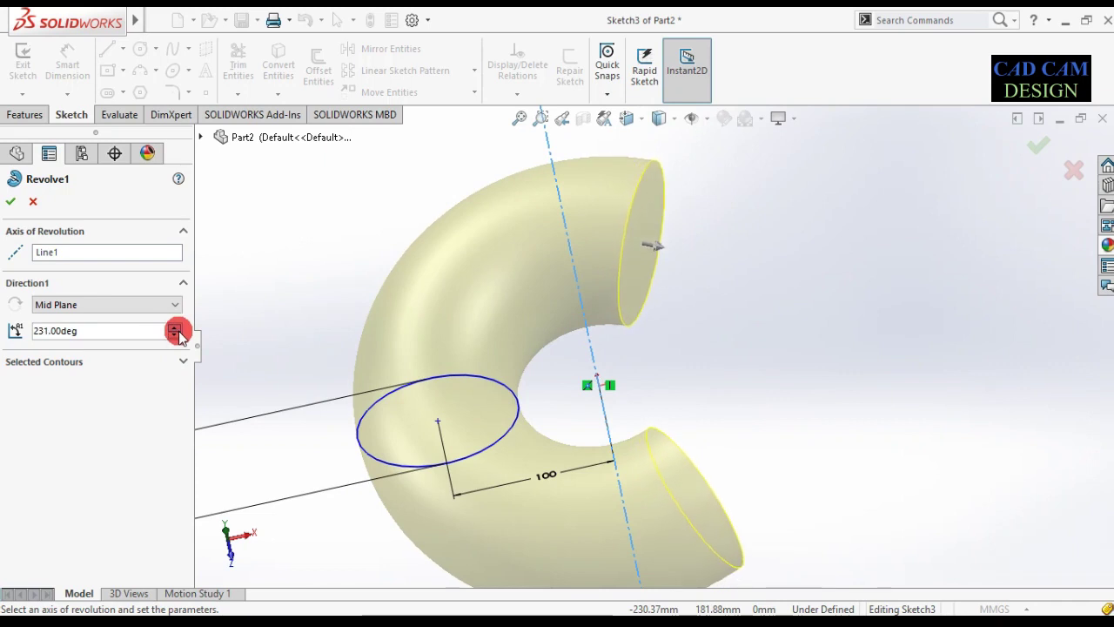
# - Switch to a one-sided Blind revolve of 270 degrees and accept it
pyautogui.click(180, 302)
pyautogui.click(148, 317)
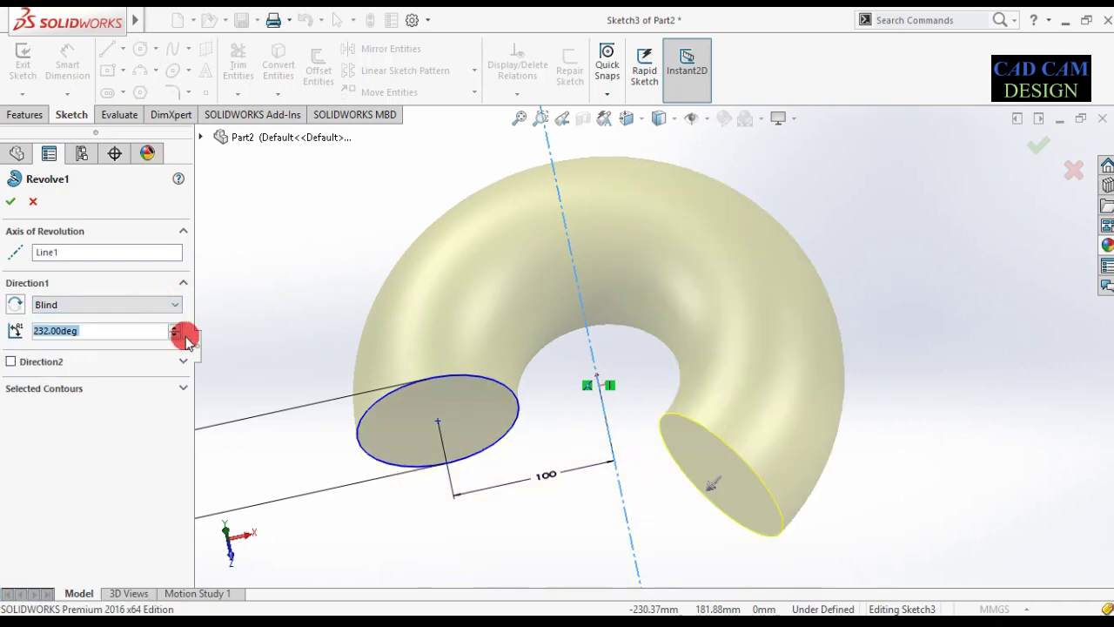
pyautogui.moveTo(176, 331); pyautogui.dragTo(161, 332)
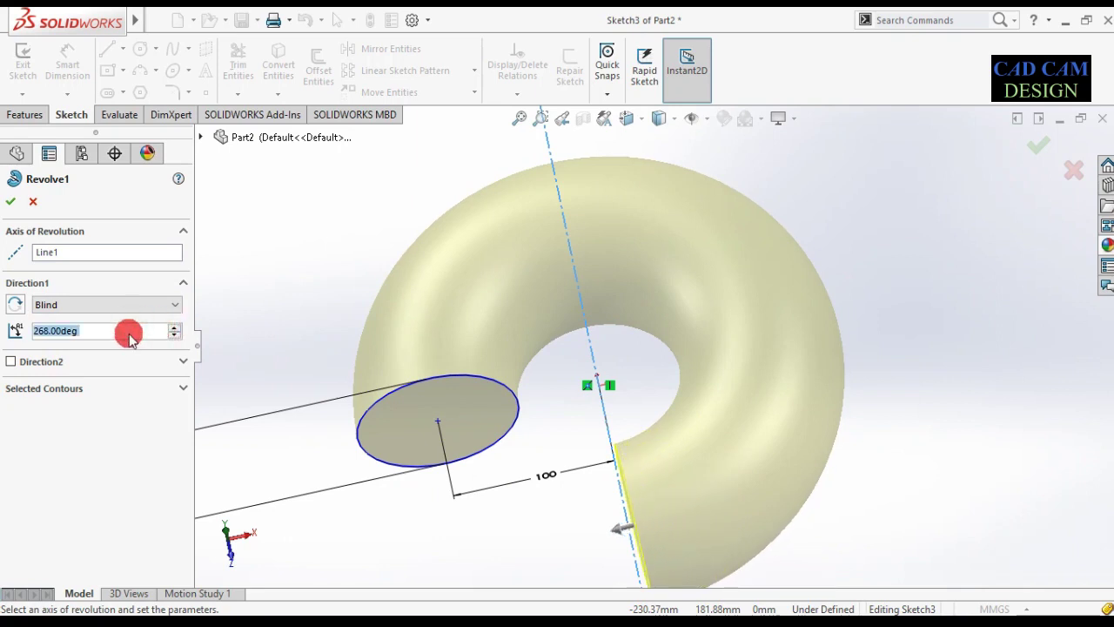
pyautogui.write('27')
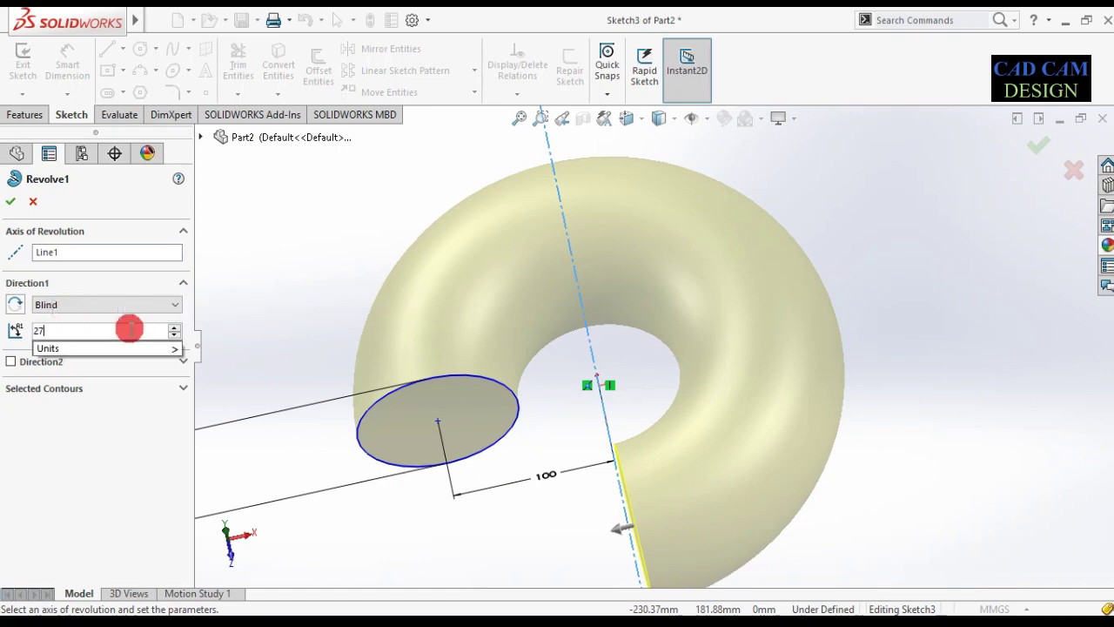
pyautogui.write('0')
pyautogui.press('Return')
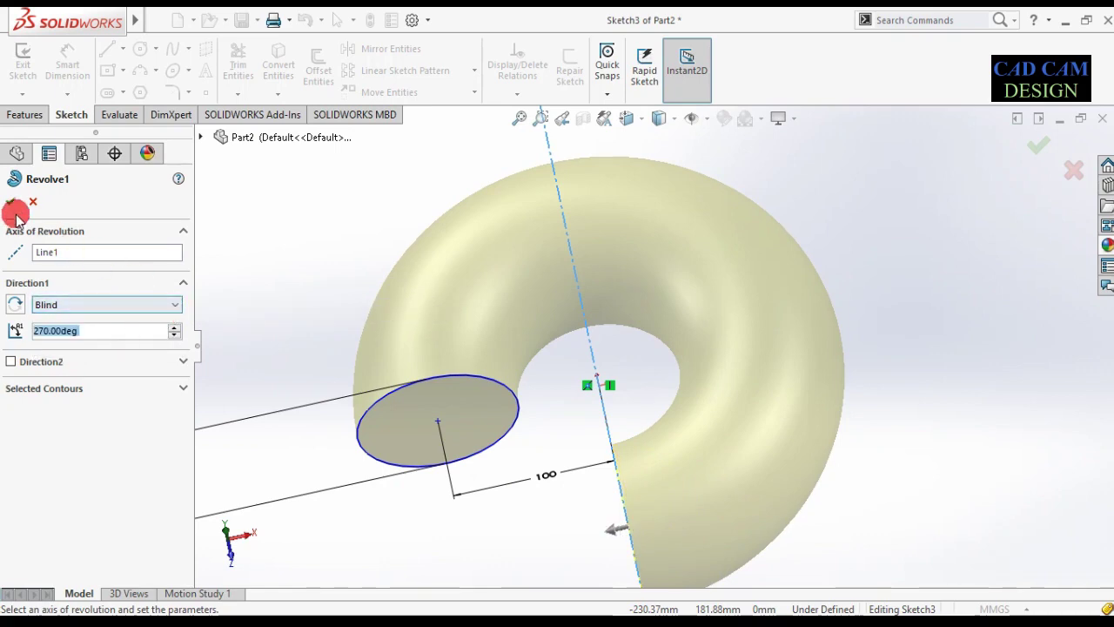
pyautogui.click(12, 205)
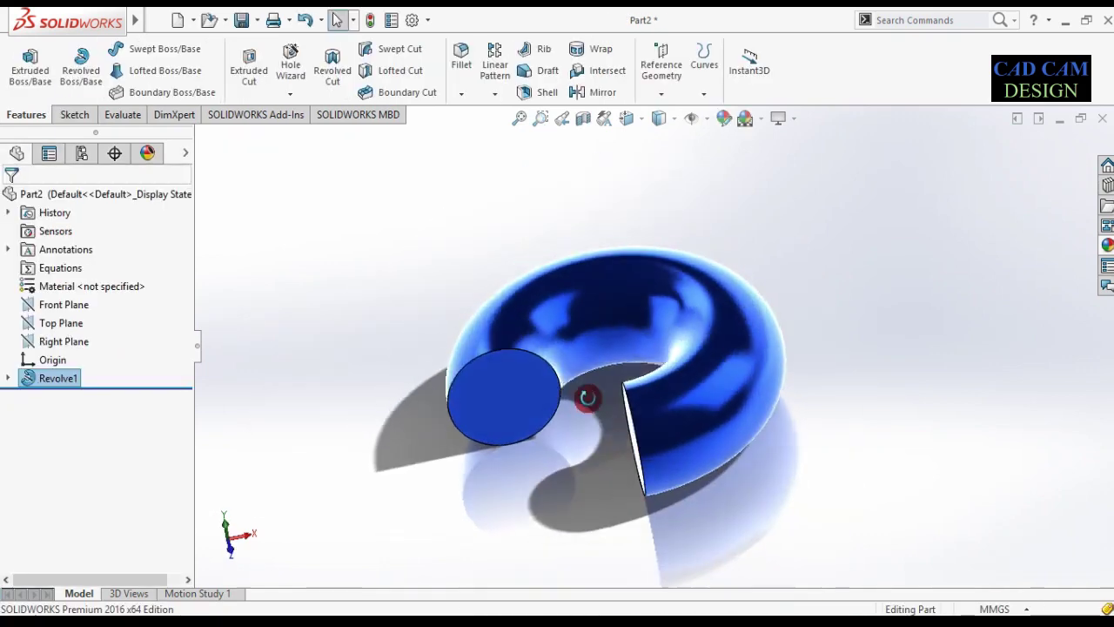
# - Delete the torus revolve Revolve1 and its circle sketch Sketch3
pyautogui.moveTo(588, 398); pyautogui.dragTo(596, 427, button='middle')
pyautogui.rightClick(46, 384)
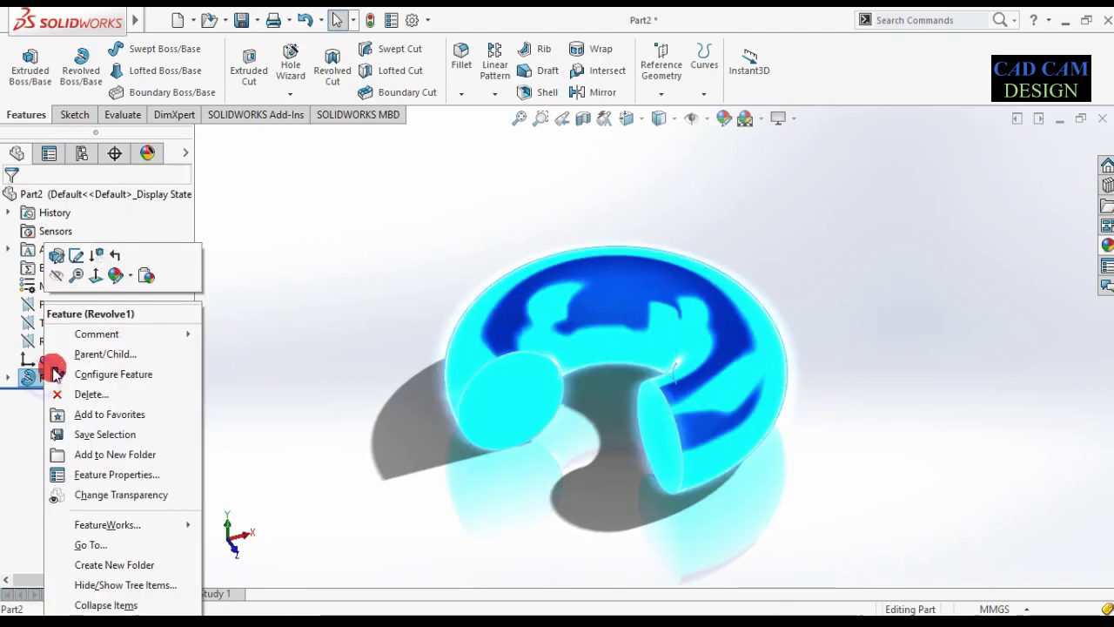
pyautogui.click(57, 390)
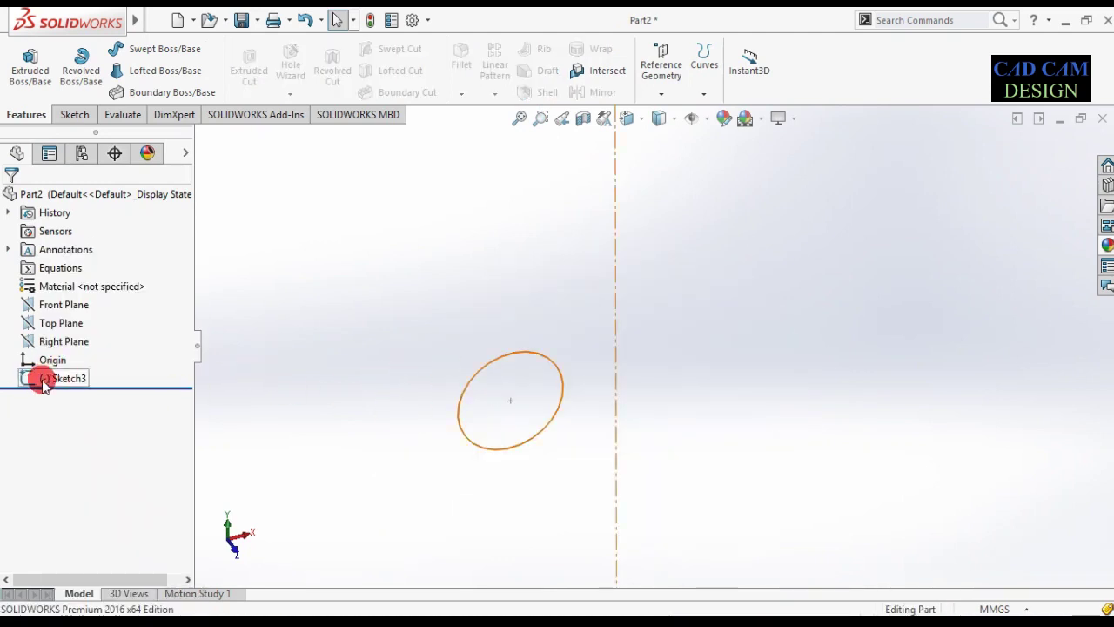
pyautogui.rightClick(45, 384)
pyautogui.click(64, 413)
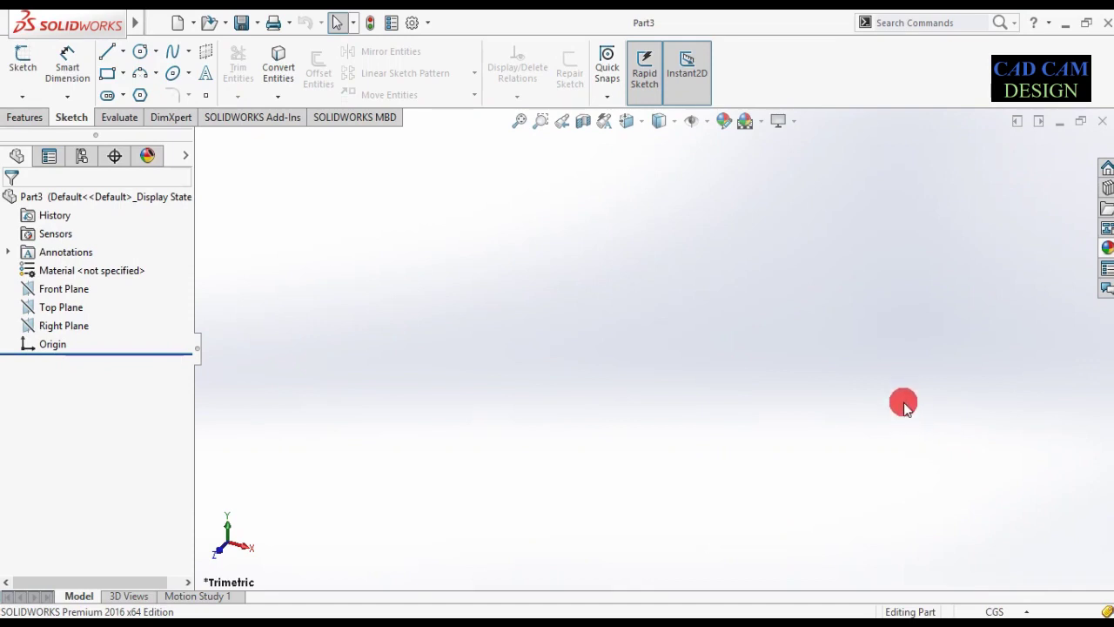
# - Set the part units to MMGS and start a sketch on the Front Plane
pyautogui.click(1020, 609)
pyautogui.click(968, 540)
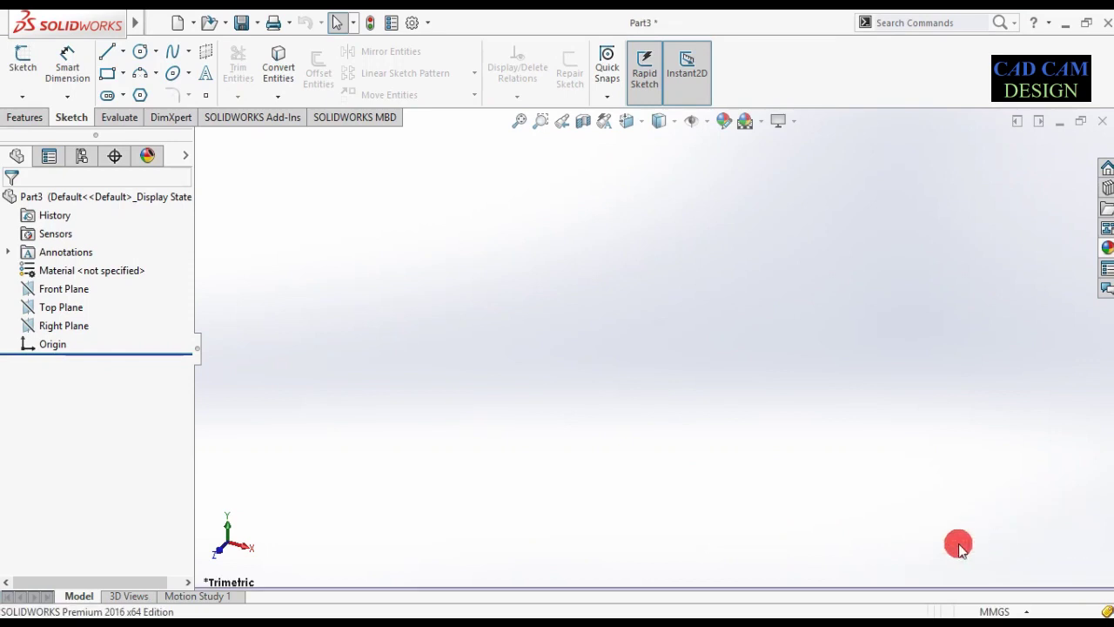
pyautogui.rightClick(52, 289)
pyautogui.click(87, 267)
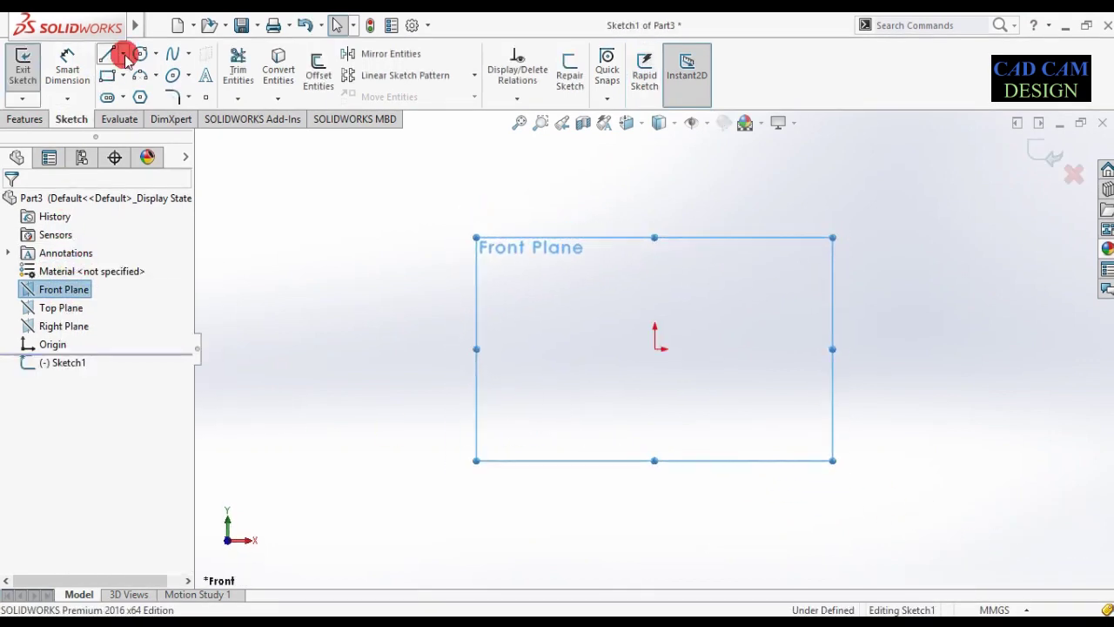
# - Draw an infinite horizontal centerline through the origin
pyautogui.click(123, 53)
pyautogui.click(127, 93)
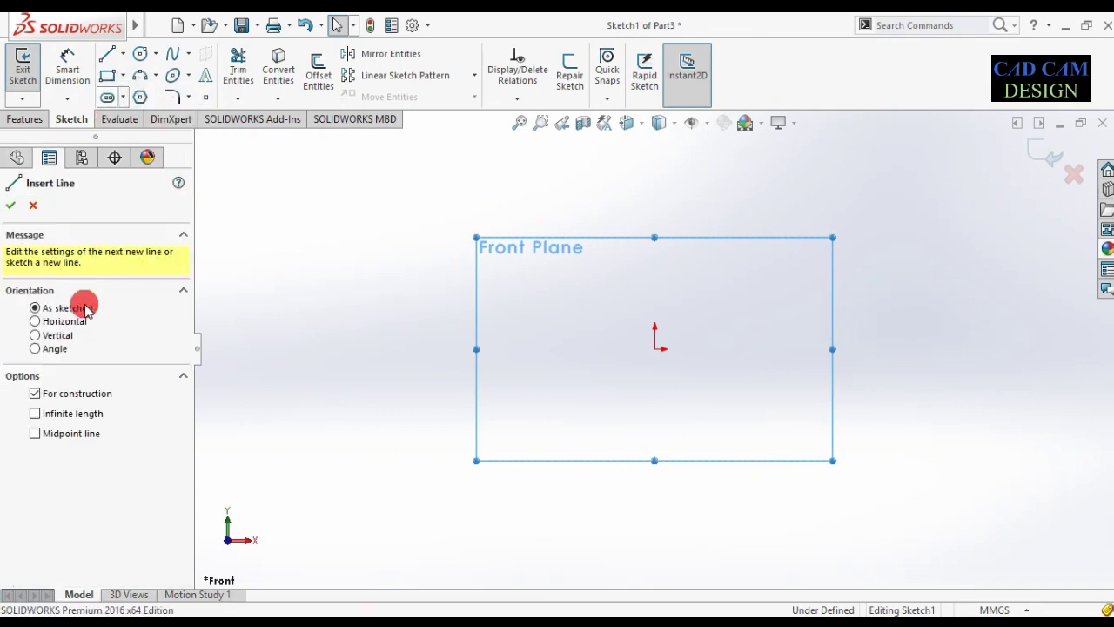
pyautogui.click(74, 413)
pyautogui.click(655, 348)
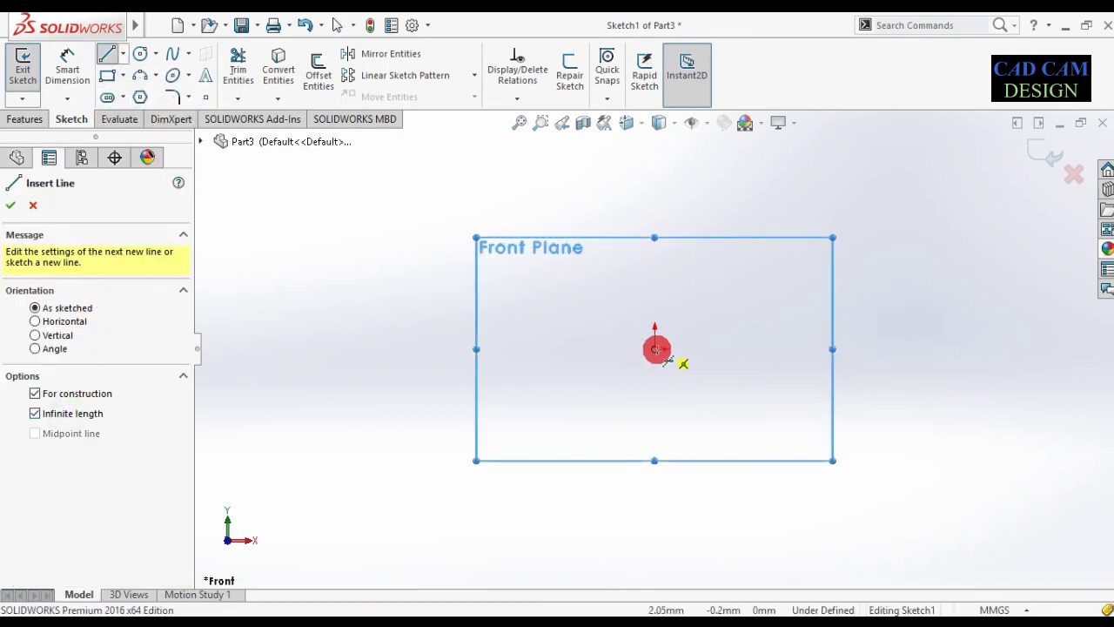
pyautogui.click(777, 344)
pyautogui.click(783, 348)
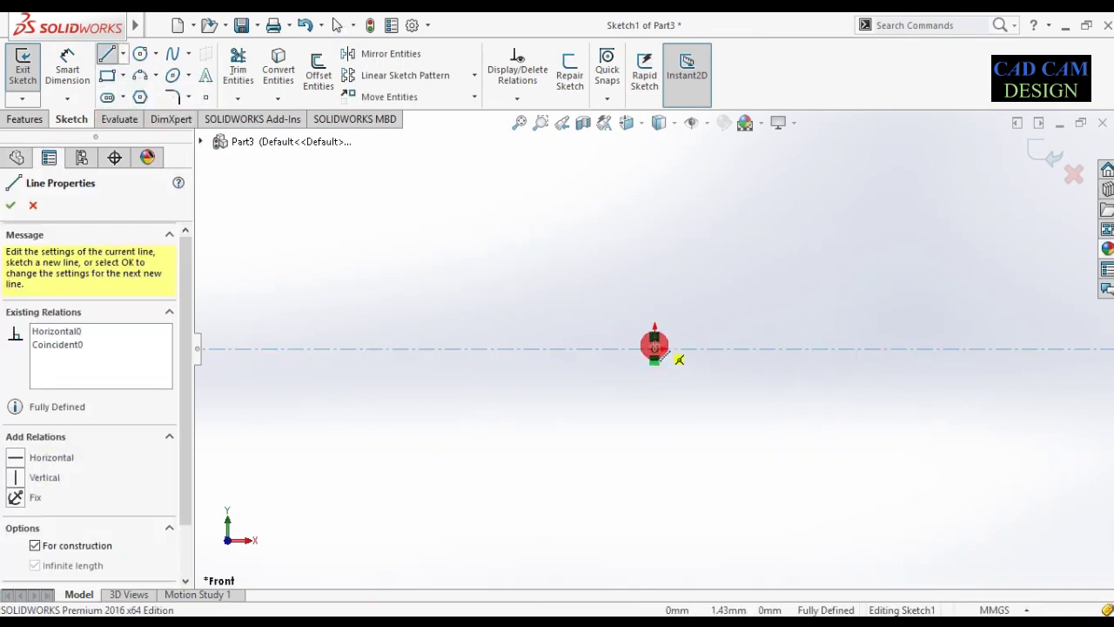
# - Draw a second, near-vertical centerline starting at the origin
pyautogui.click(655, 348)
pyautogui.click(647, 427)
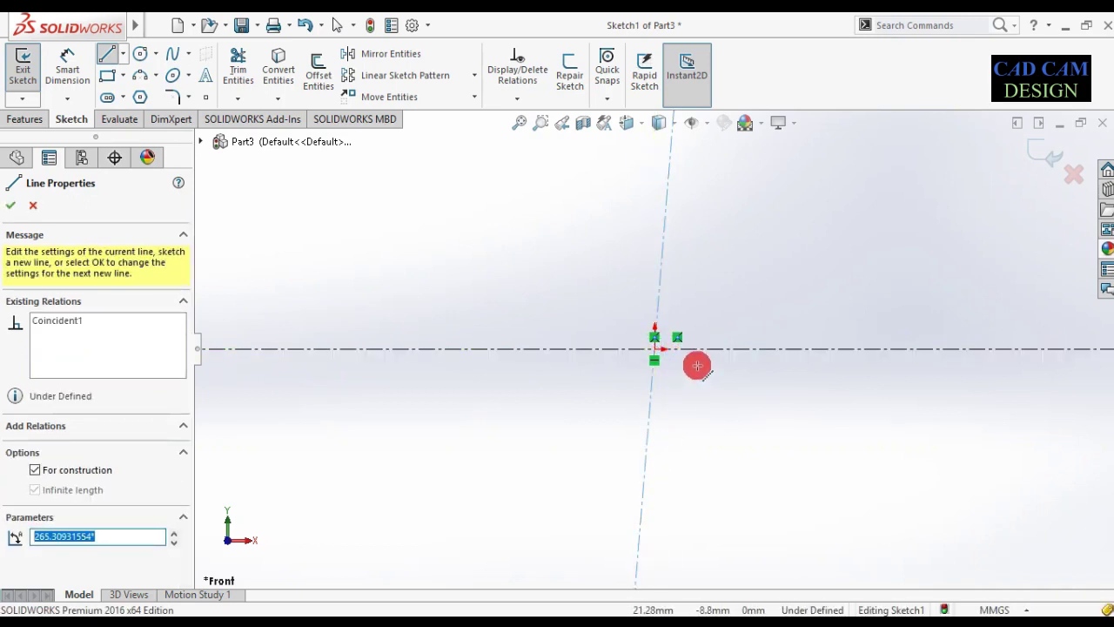
pyautogui.press('Escape')
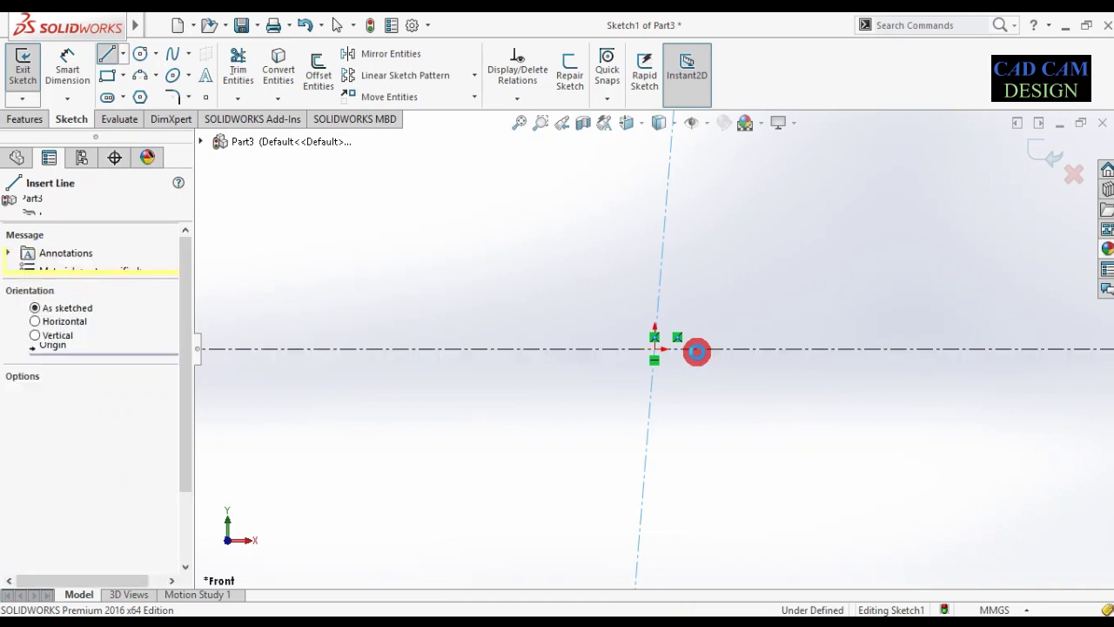
pyautogui.press('Escape')
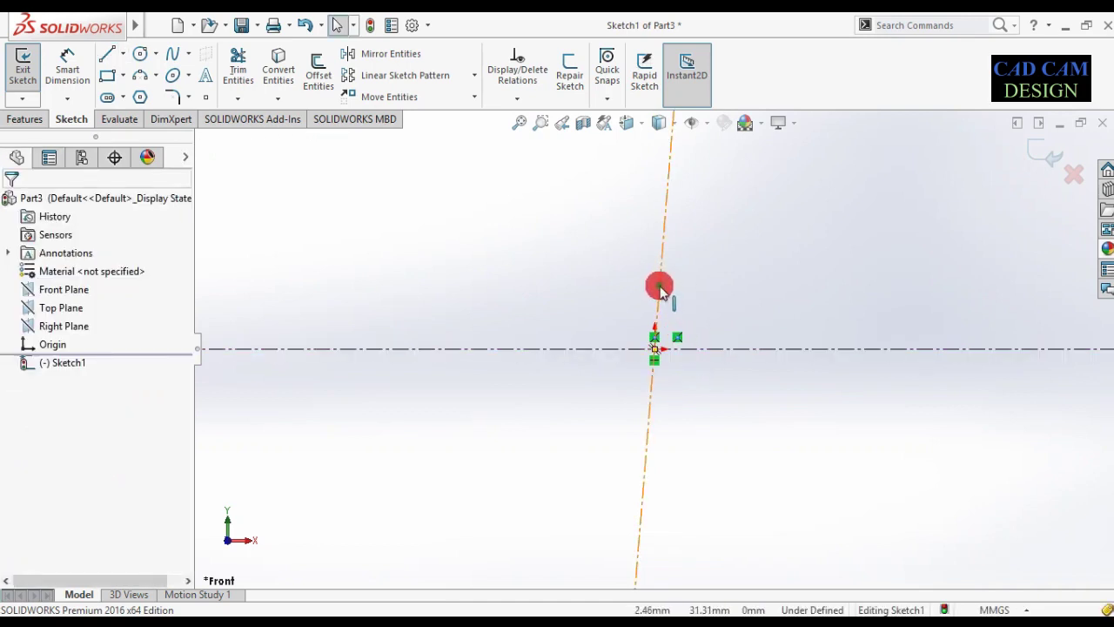
# - Make the two centerlines perpendicular, fully defining the sketch
pyautogui.click(659, 290)
pyautogui.click(697, 319)
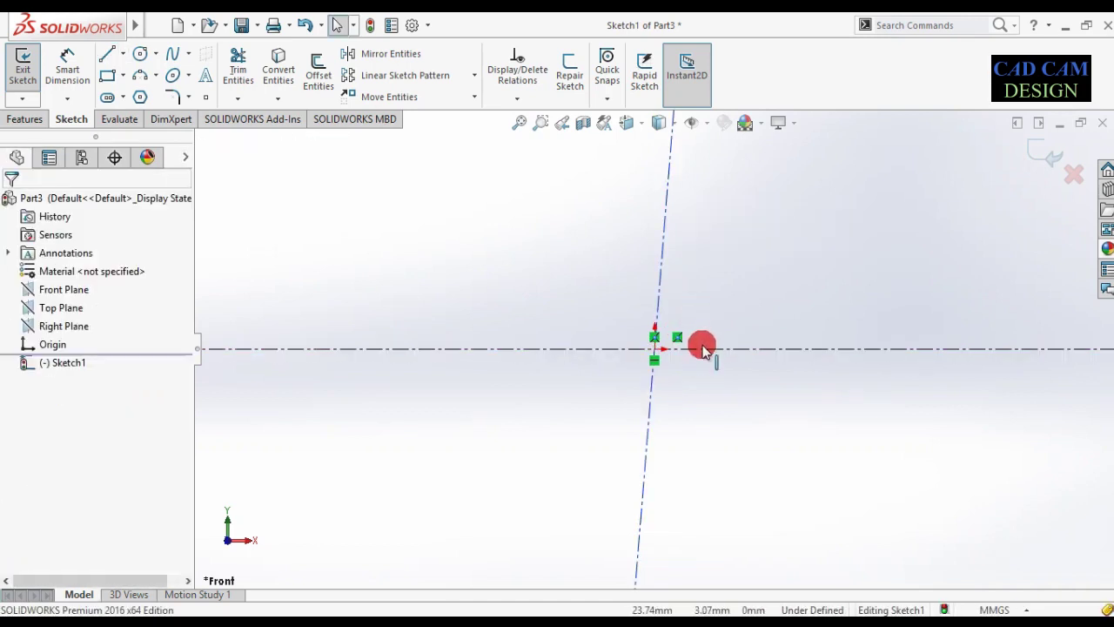
pyautogui.click(704, 348)
pyautogui.keyDown('ctrl'); pyautogui.click(660, 266); pyautogui.keyUp('ctrl')
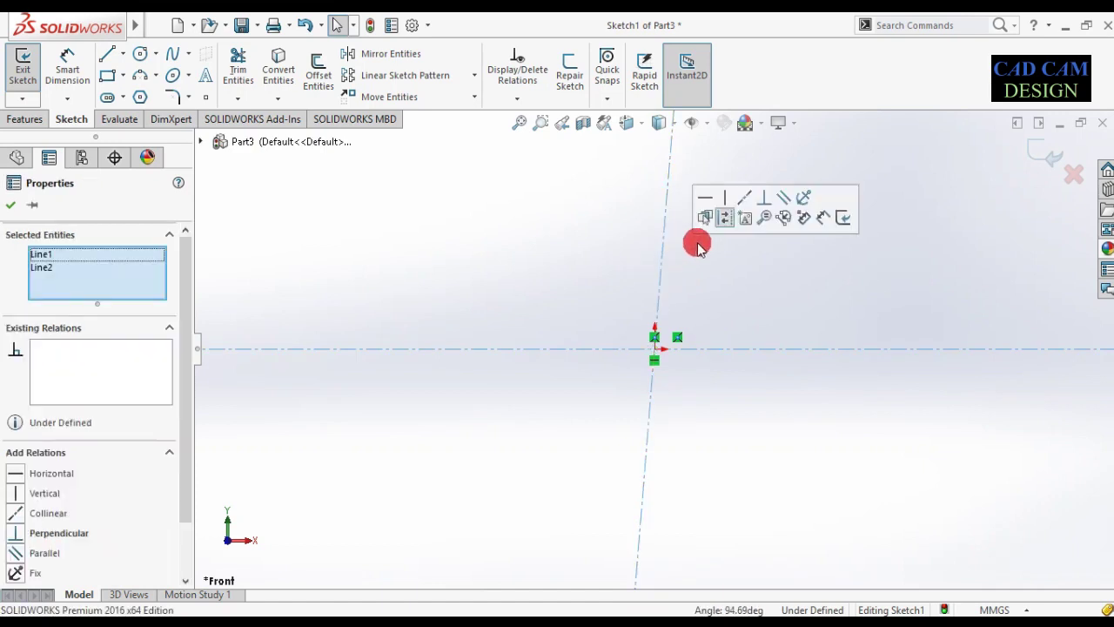
pyautogui.click(764, 198)
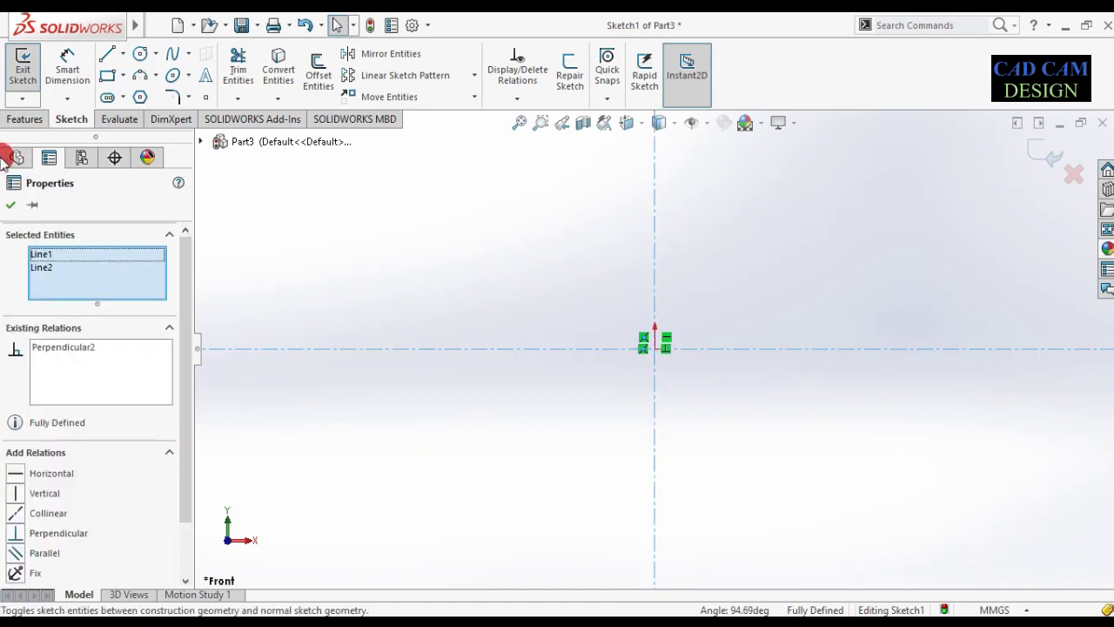
pyautogui.click(11, 209)
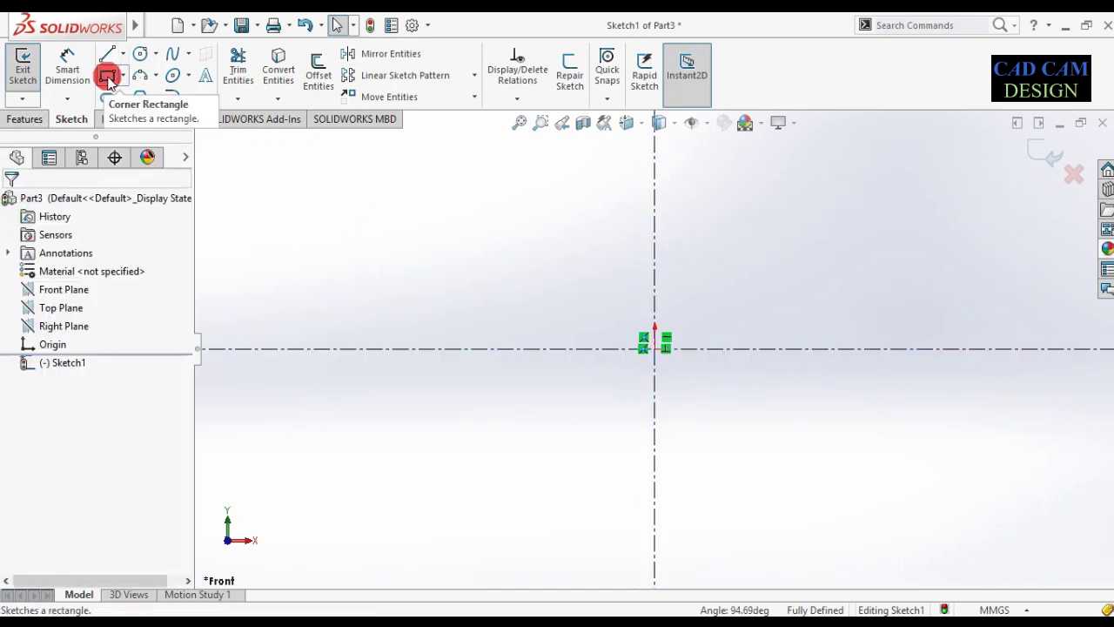
# - Draw a center rectangle centred on the vertical axis above the origin
pyautogui.click(122, 75)
pyautogui.click(131, 114)
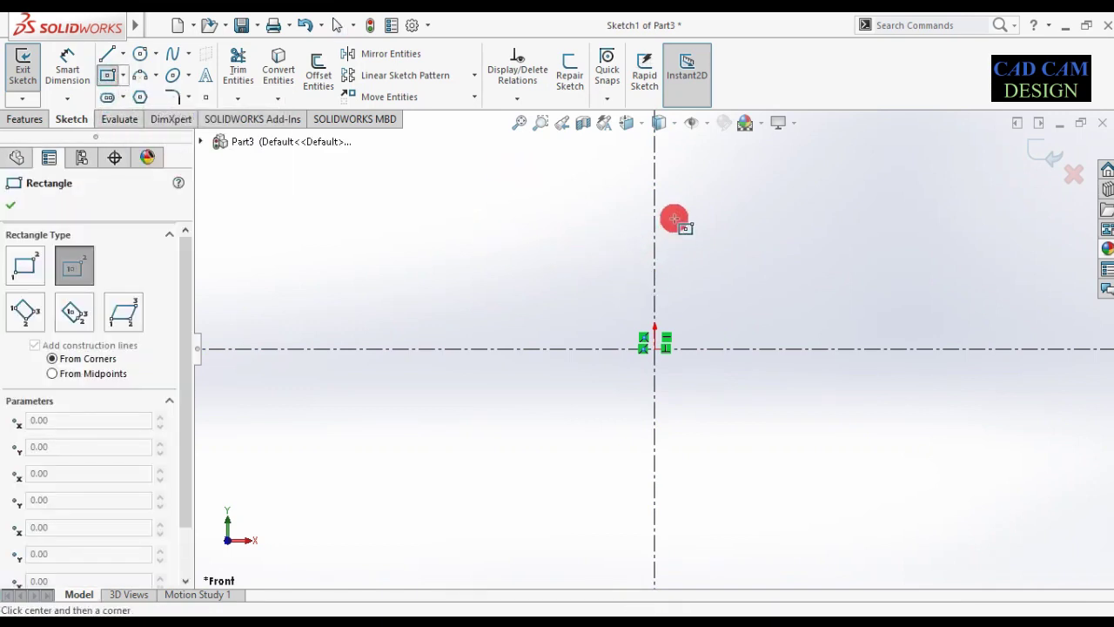
pyautogui.scroll(2, 630, 316)
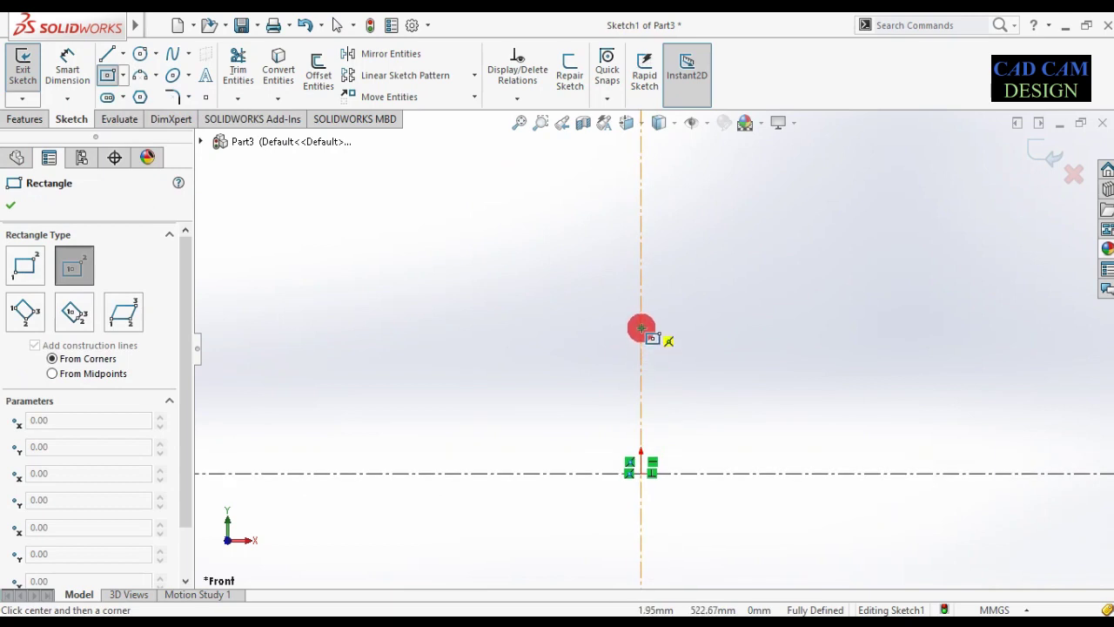
pyautogui.click(641, 327)
pyautogui.click(718, 372)
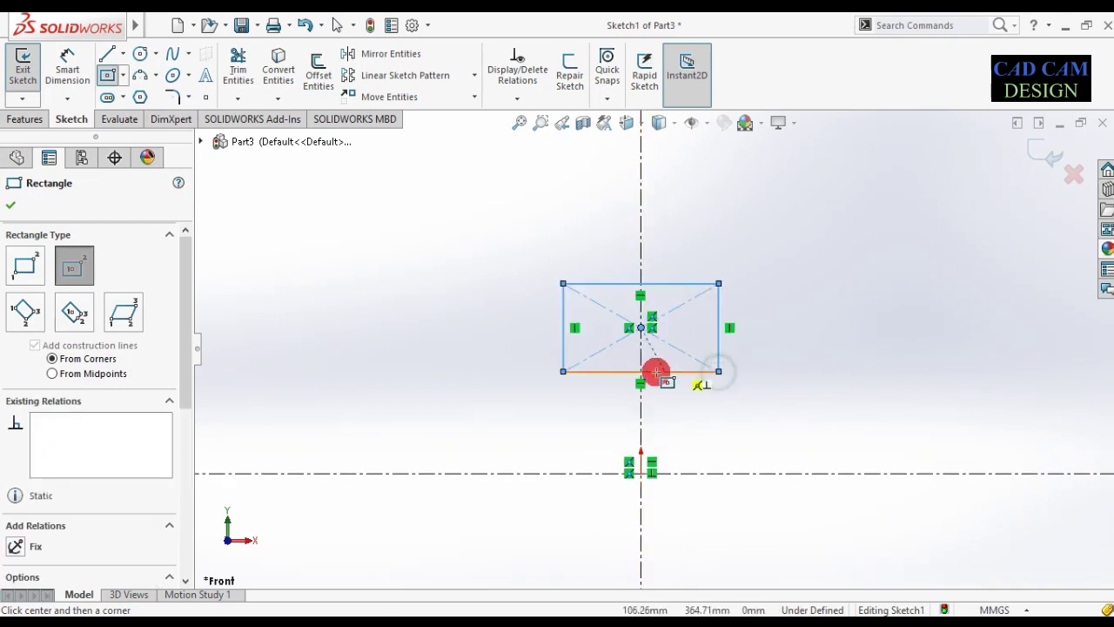
pyautogui.scroll(-2, 654, 375)
pyautogui.moveTo(671, 410); pyautogui.dragTo(653, 380, button='right')
# - Dimension the rectangle's bottom width and set its height to 15 mm
pyautogui.click(654, 372)
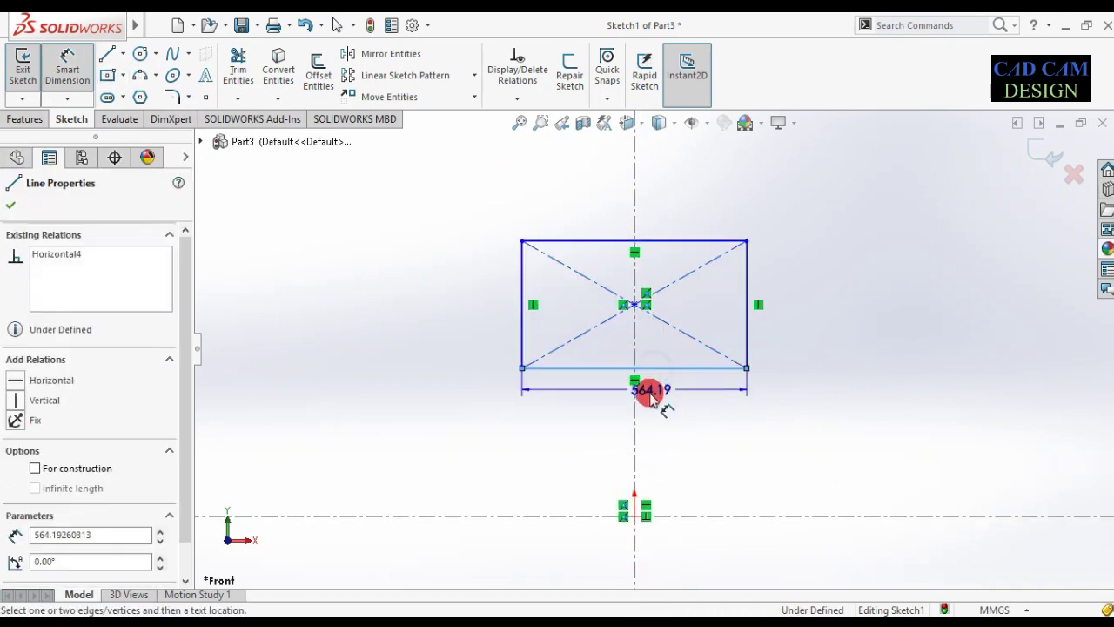
pyautogui.click(652, 393)
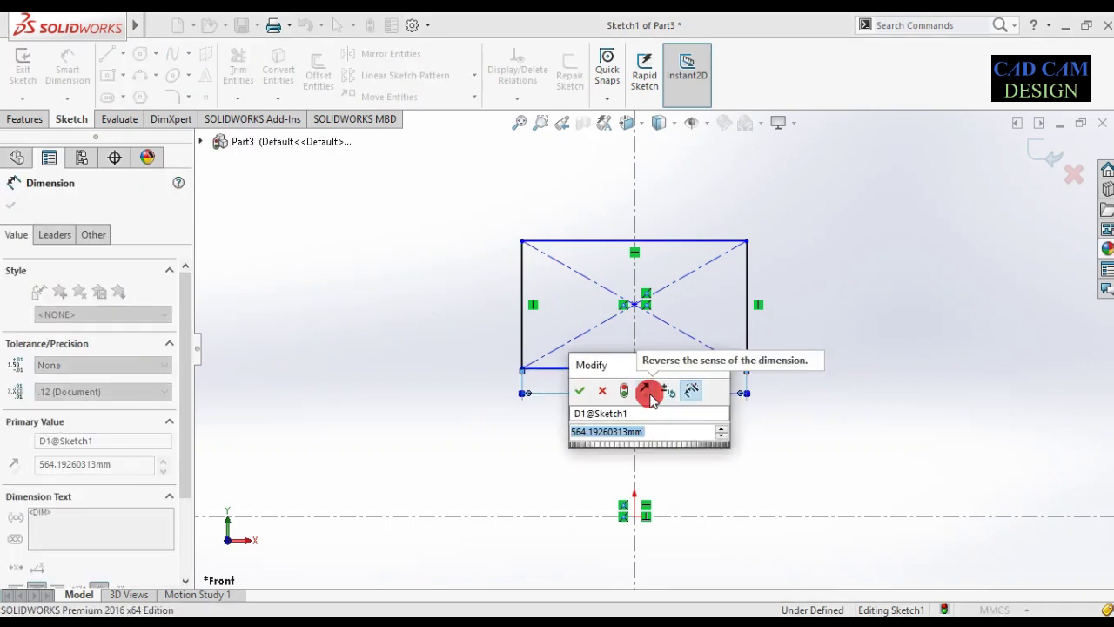
pyautogui.write('100')
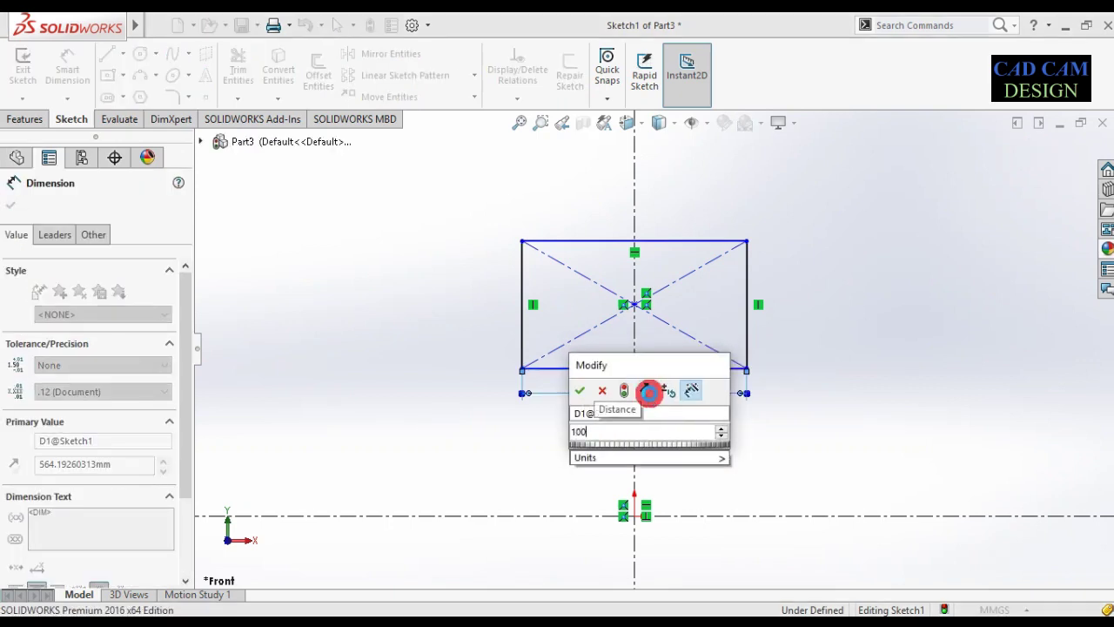
pyautogui.press('Return')
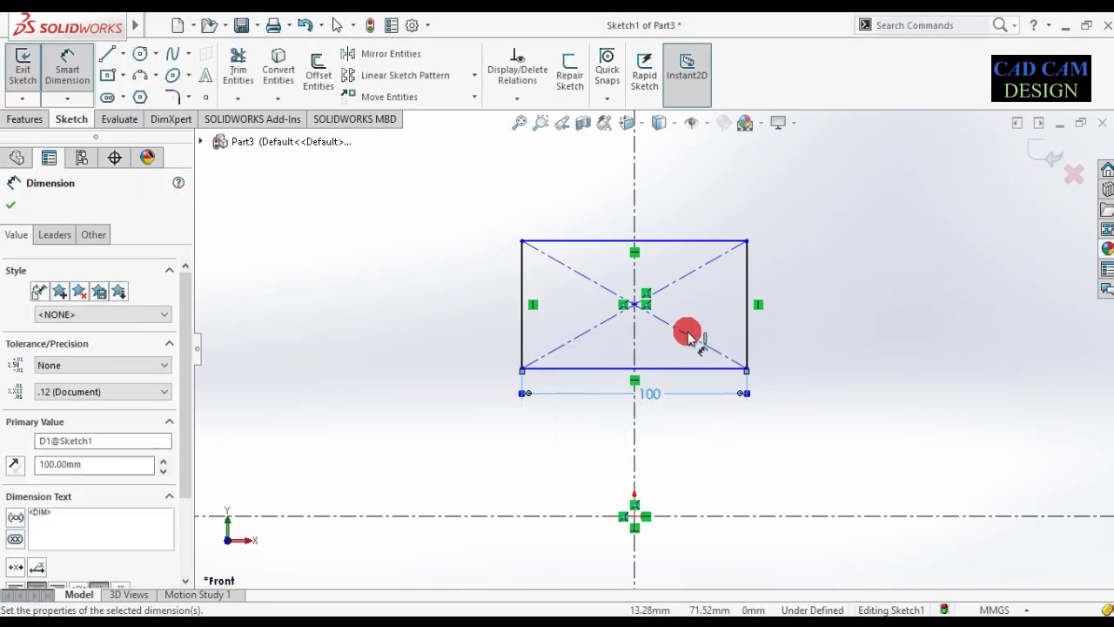
pyautogui.click(754, 286)
pyautogui.click(786, 290)
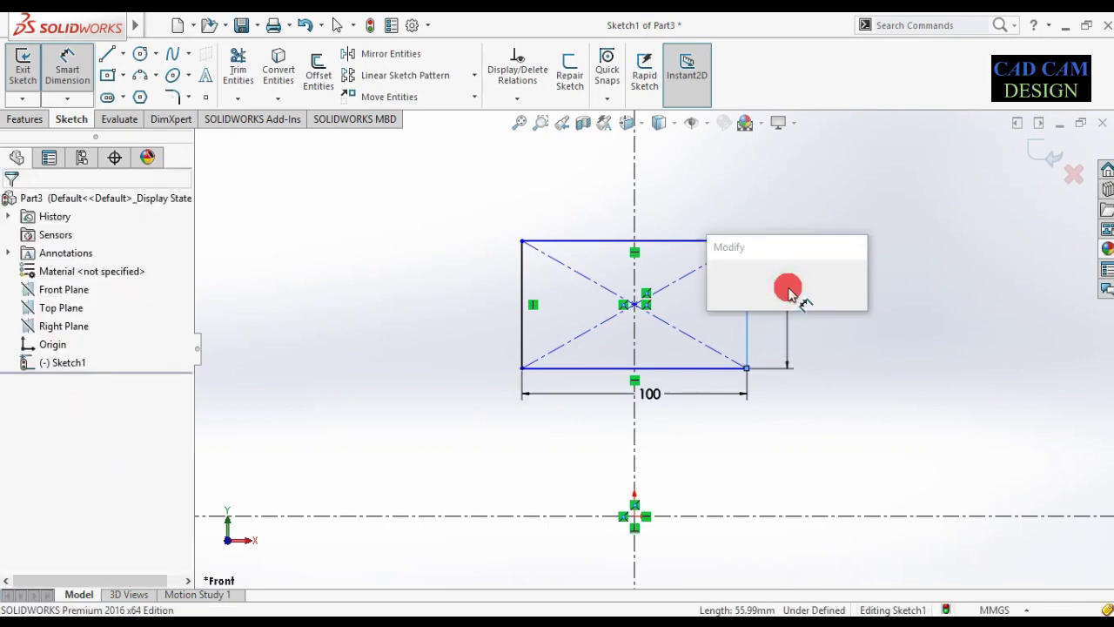
pyautogui.write('15')
pyautogui.press('Return')
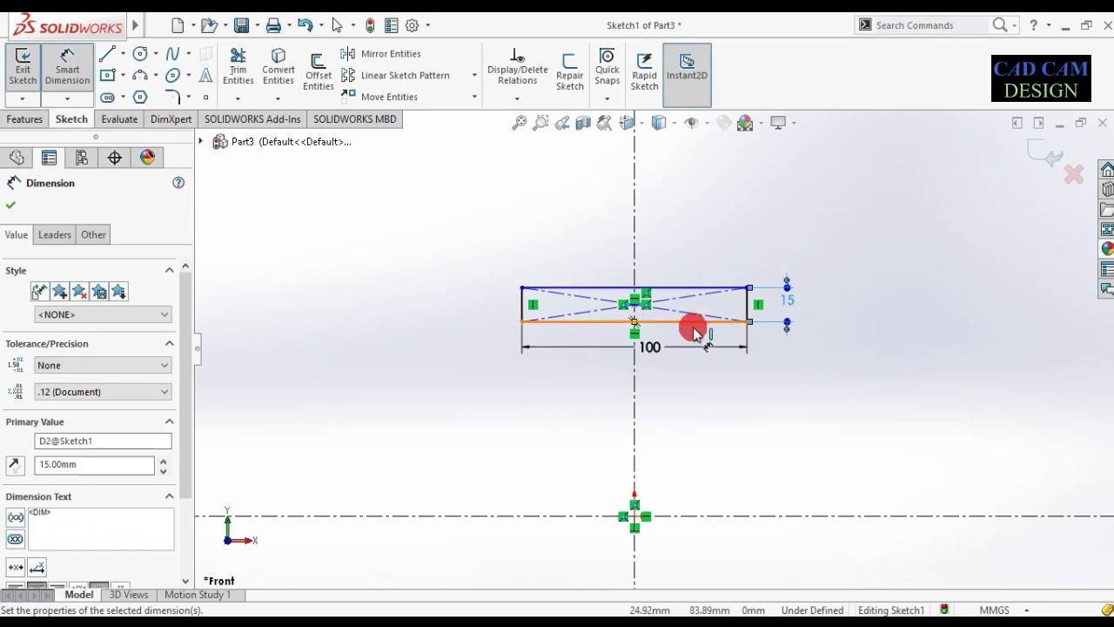
# - Change the width dimension to 60 mm and move it above the rectangle
pyautogui.scroll(-2, 700, 318)
pyautogui.click(621, 358)
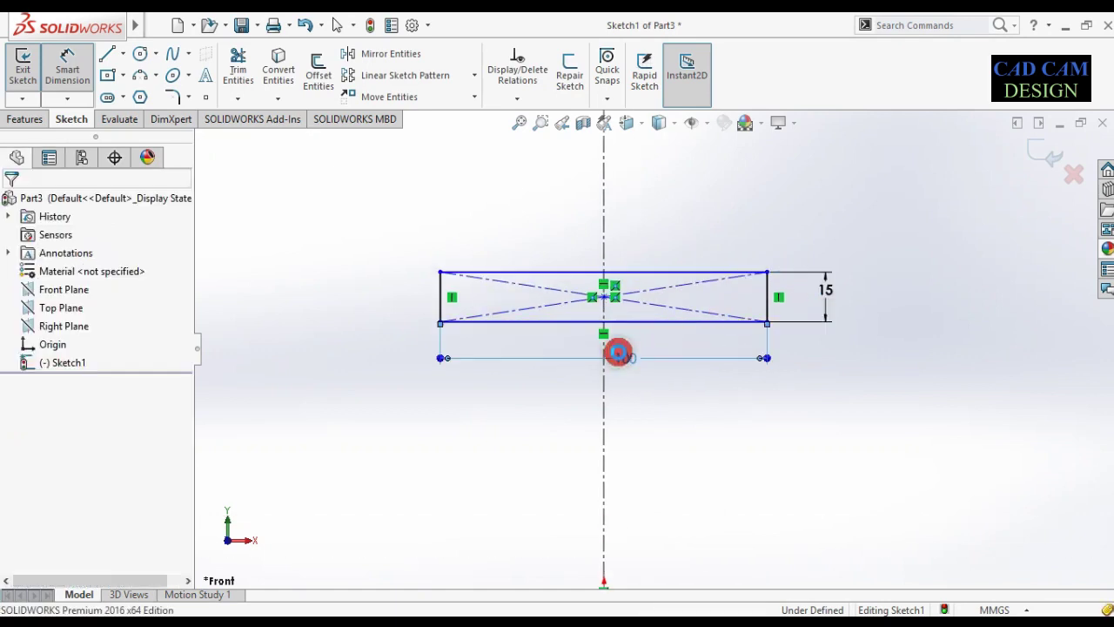
pyautogui.write('60')
pyautogui.press('Return')
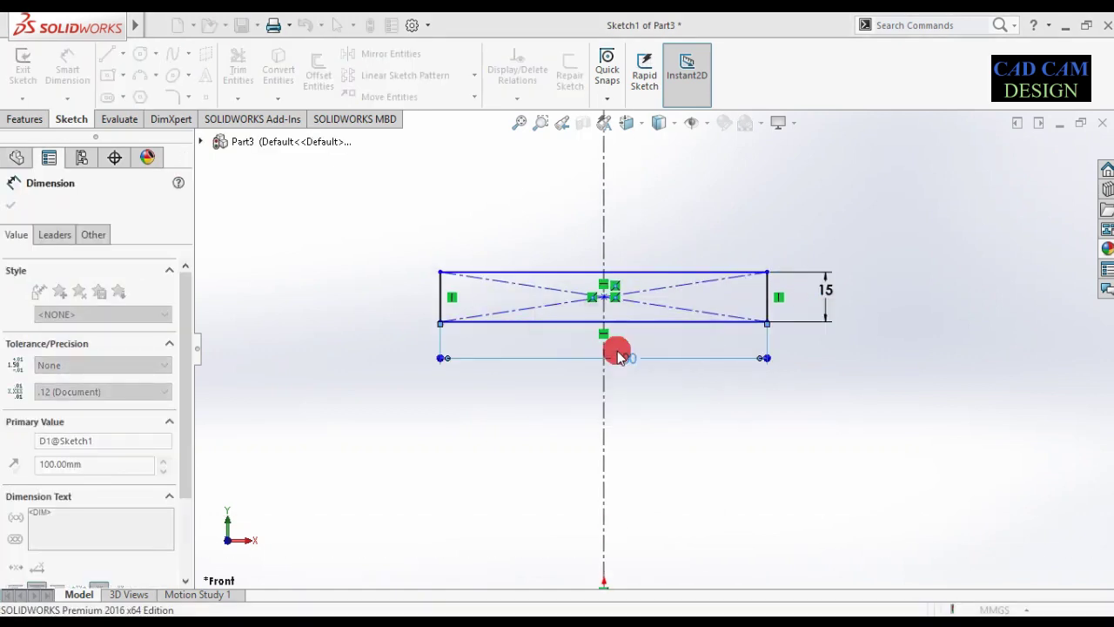
pyautogui.scroll(2, 619, 359)
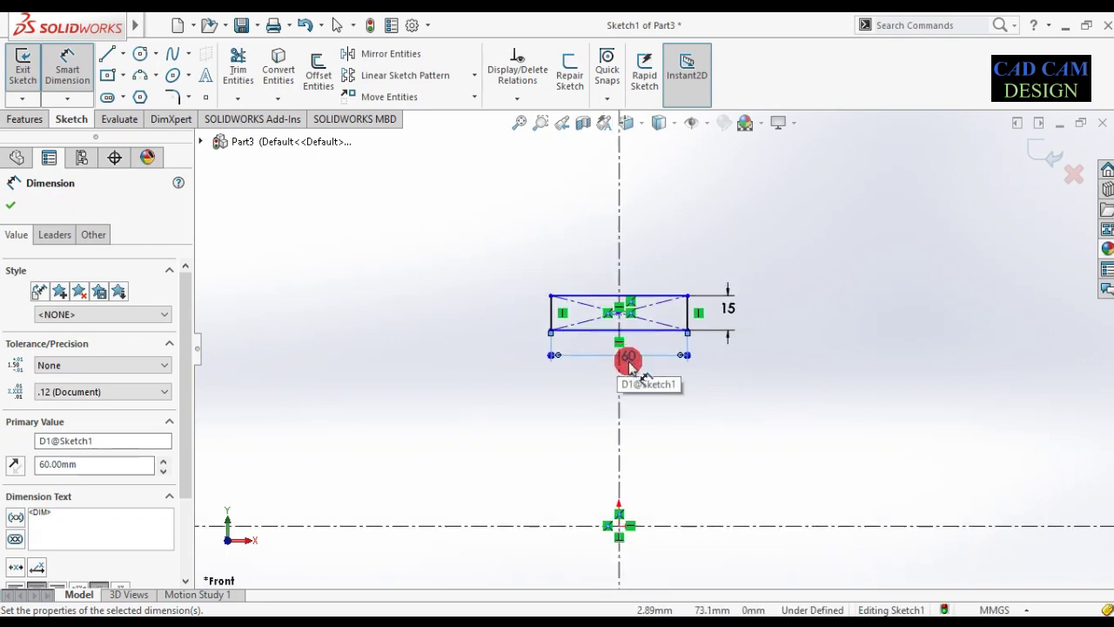
pyautogui.moveTo(621, 356); pyautogui.dragTo(635, 255)
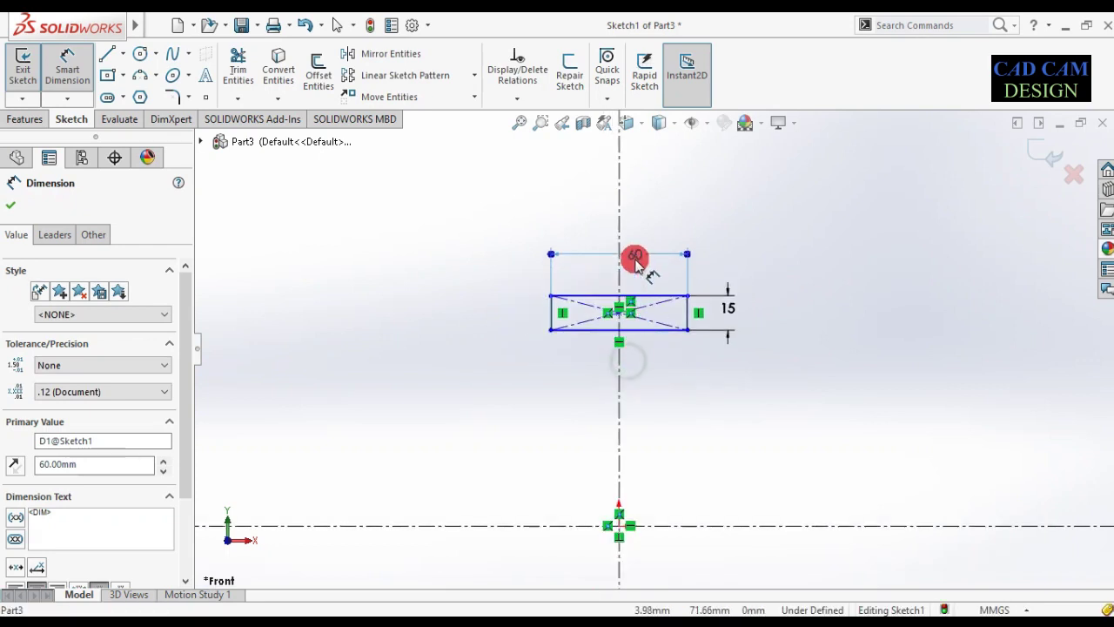
# - Draw a short centerline on the vertical axis and make it horizontal
pyautogui.click(122, 61)
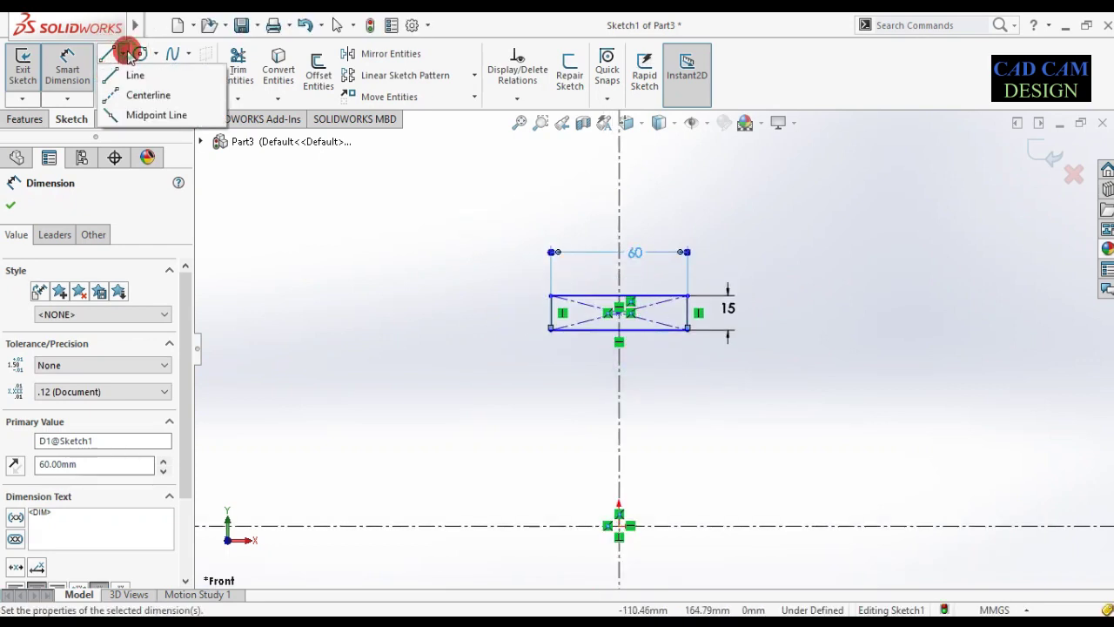
pyautogui.click(114, 94)
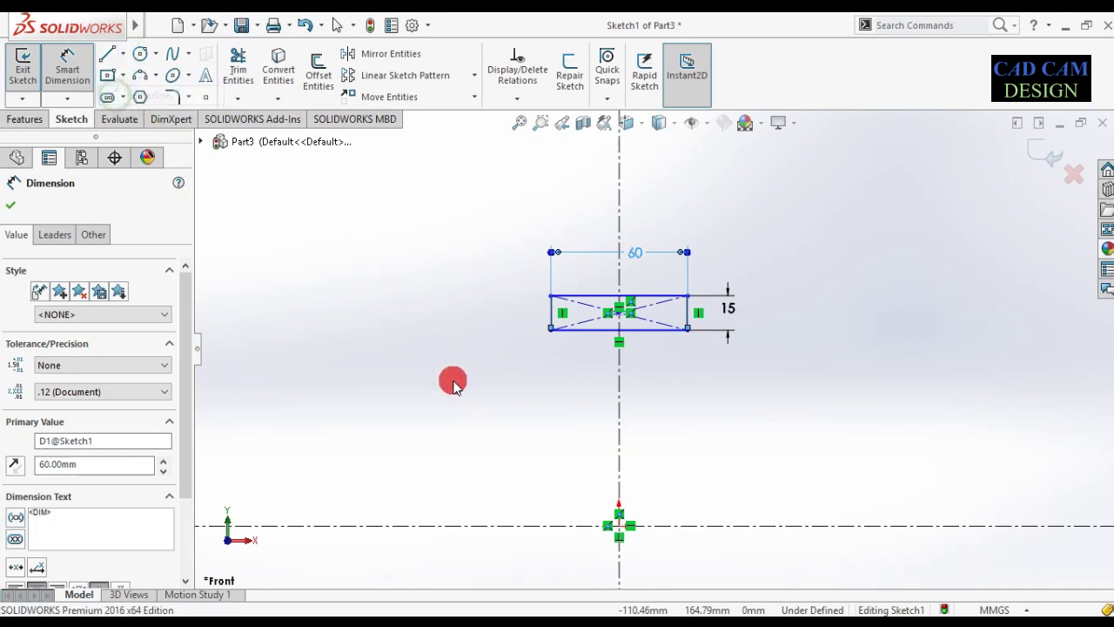
pyautogui.click(619, 411)
pyautogui.click(696, 405)
pyautogui.press('Escape')
pyautogui.scroll(-2, 689, 424)
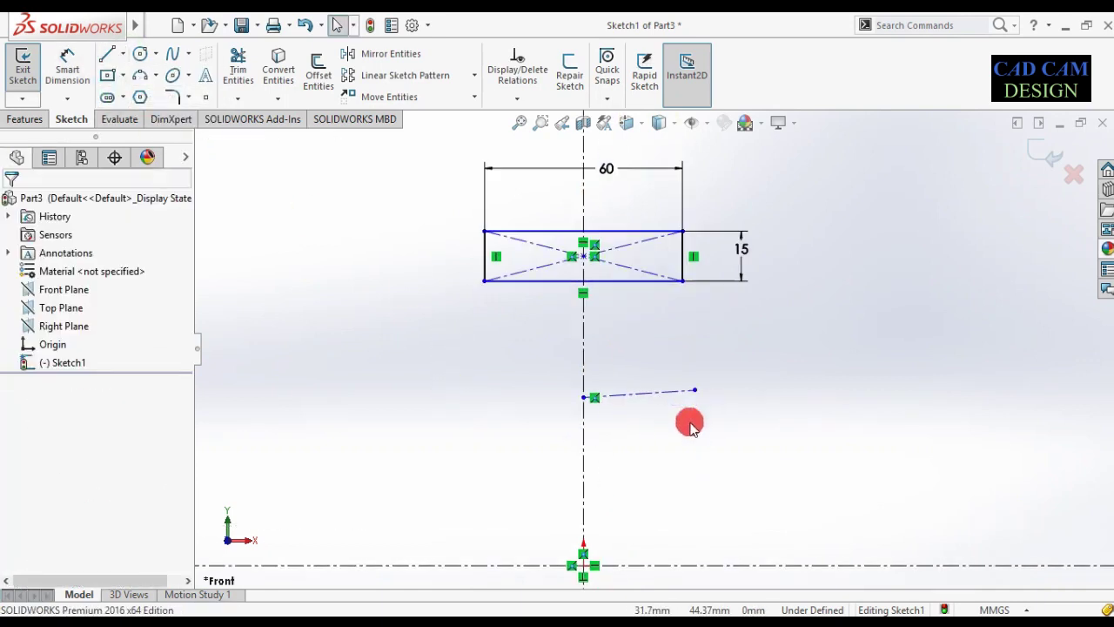
pyautogui.click(640, 566)
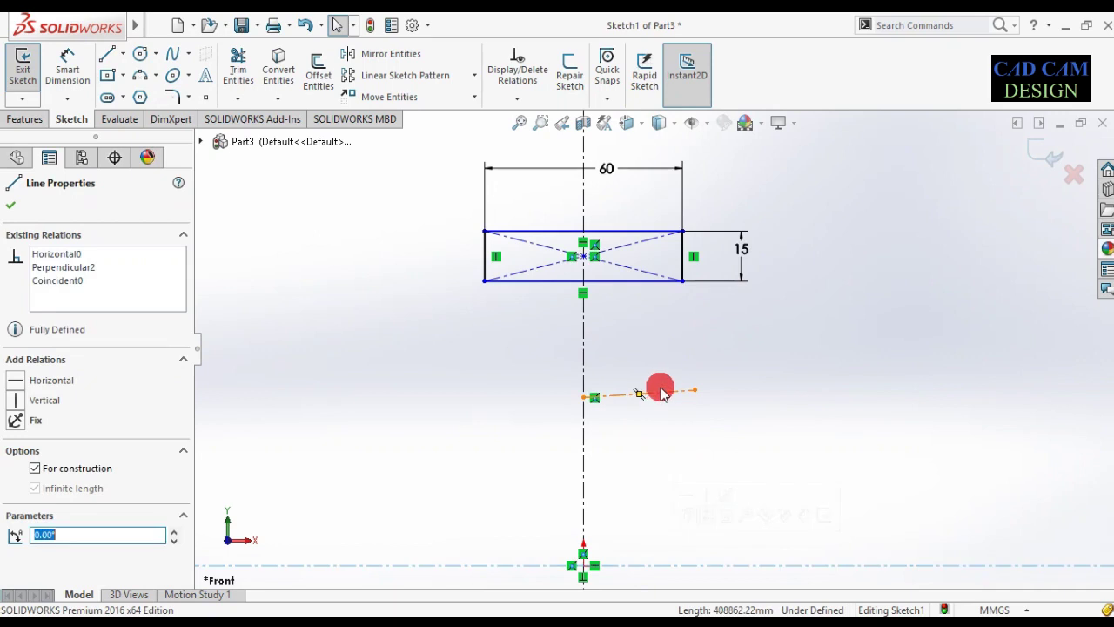
pyautogui.keyDown('ctrl'); pyautogui.click(659, 393); pyautogui.keyUp('ctrl')
pyautogui.click(704, 316)
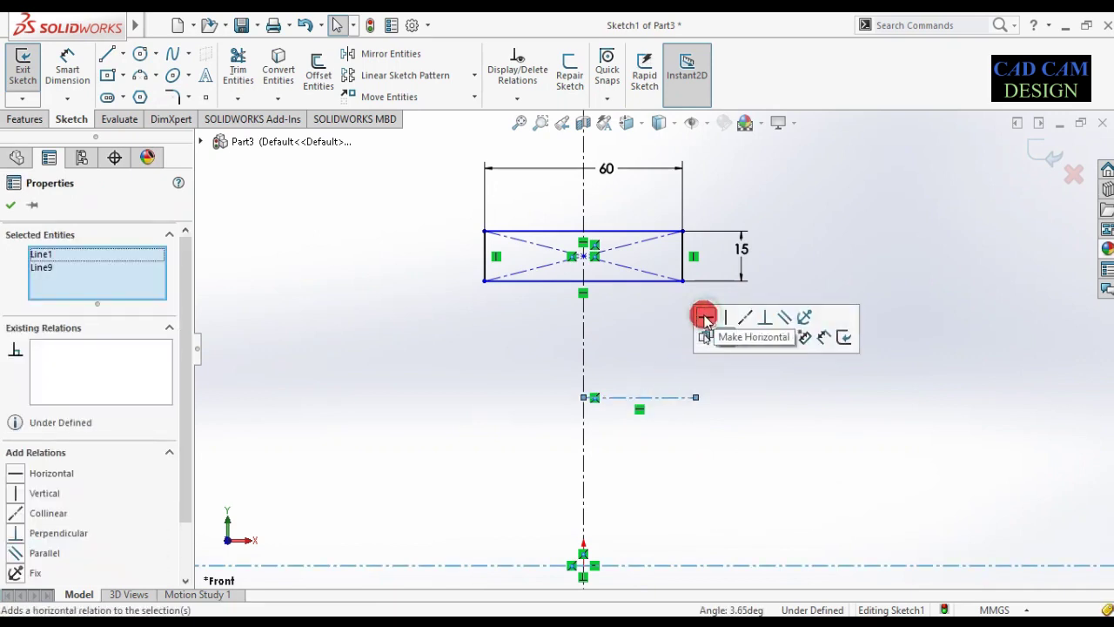
pyautogui.click(490, 336)
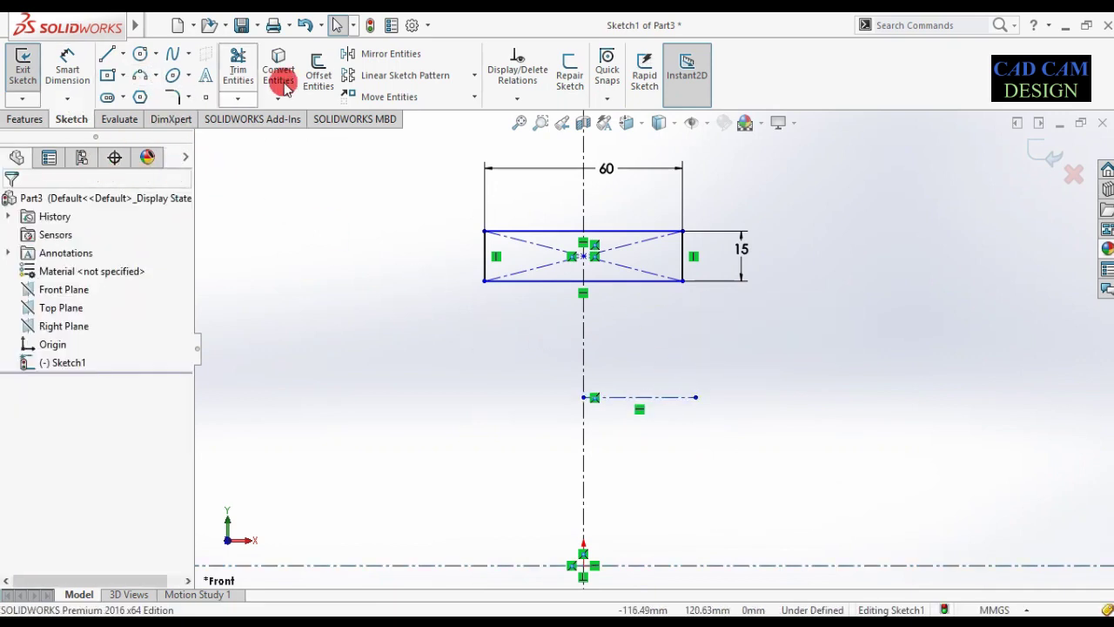
# - Set up a mirror of the rectangle about the horizontal construction line, then cancel it
pyautogui.click(351, 54)
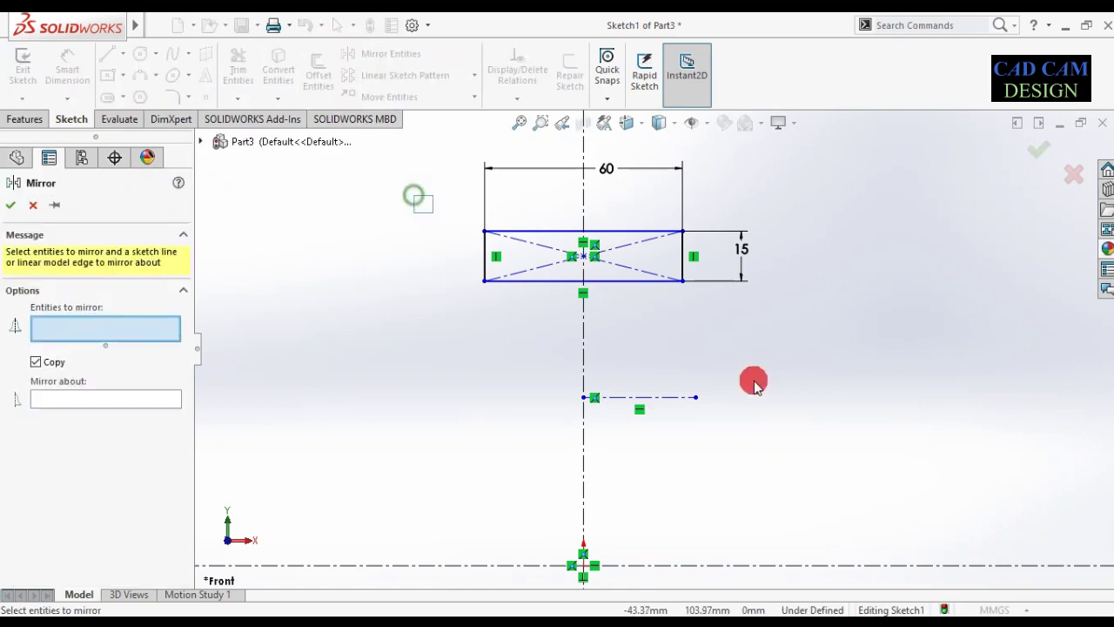
pyautogui.moveTo(754, 385); pyautogui.dragTo(779, 329)
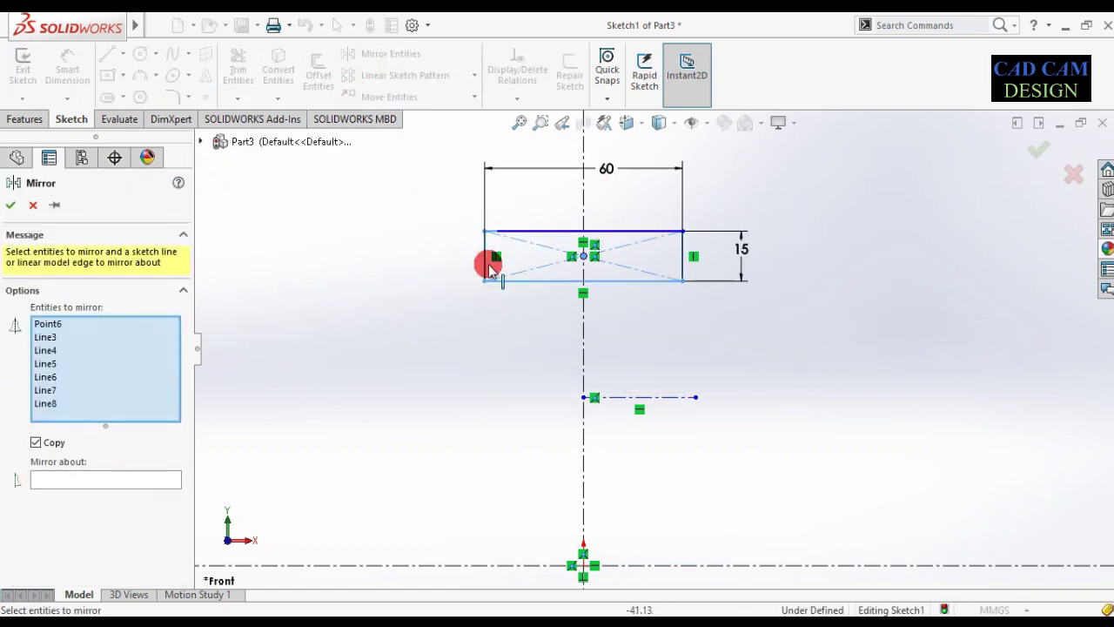
pyautogui.click(41, 325)
pyautogui.rightClick(41, 325)
pyautogui.click(55, 358)
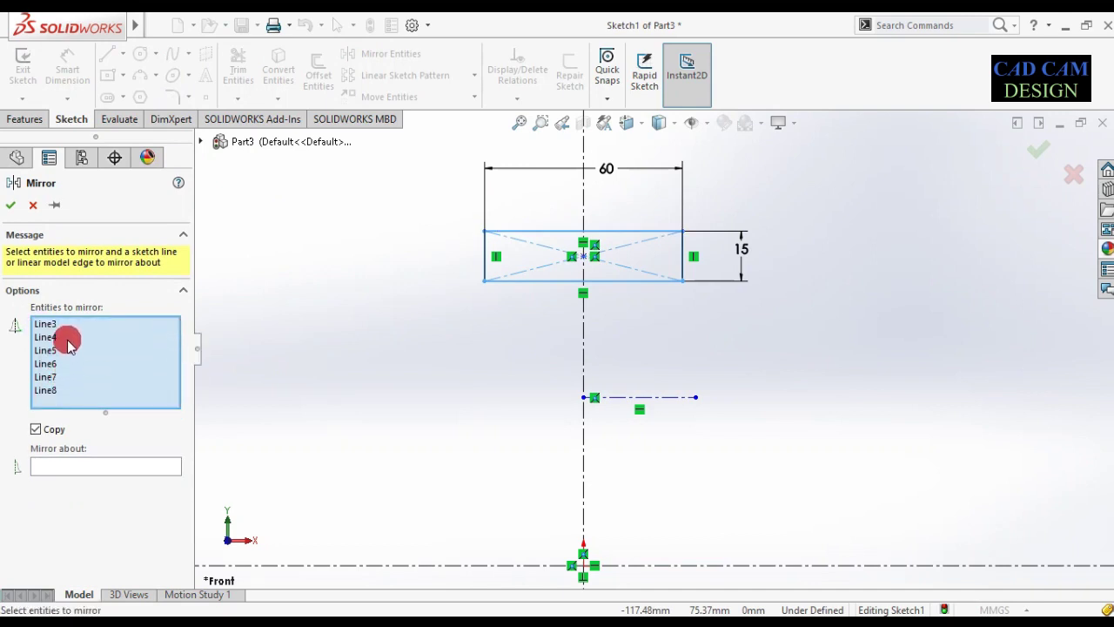
pyautogui.click(68, 464)
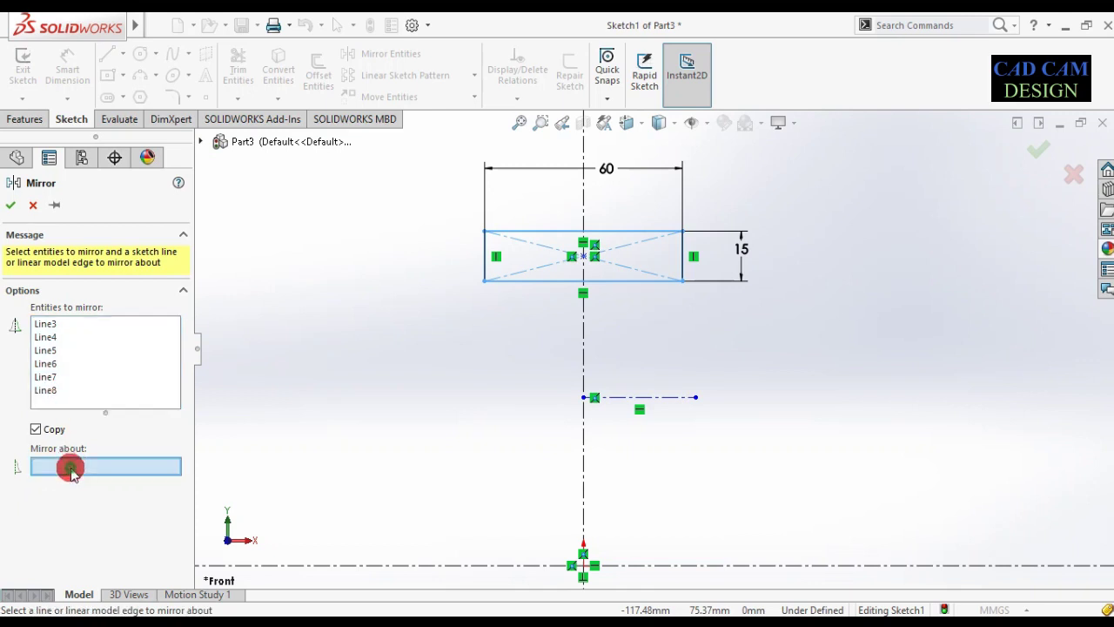
pyautogui.click(623, 399)
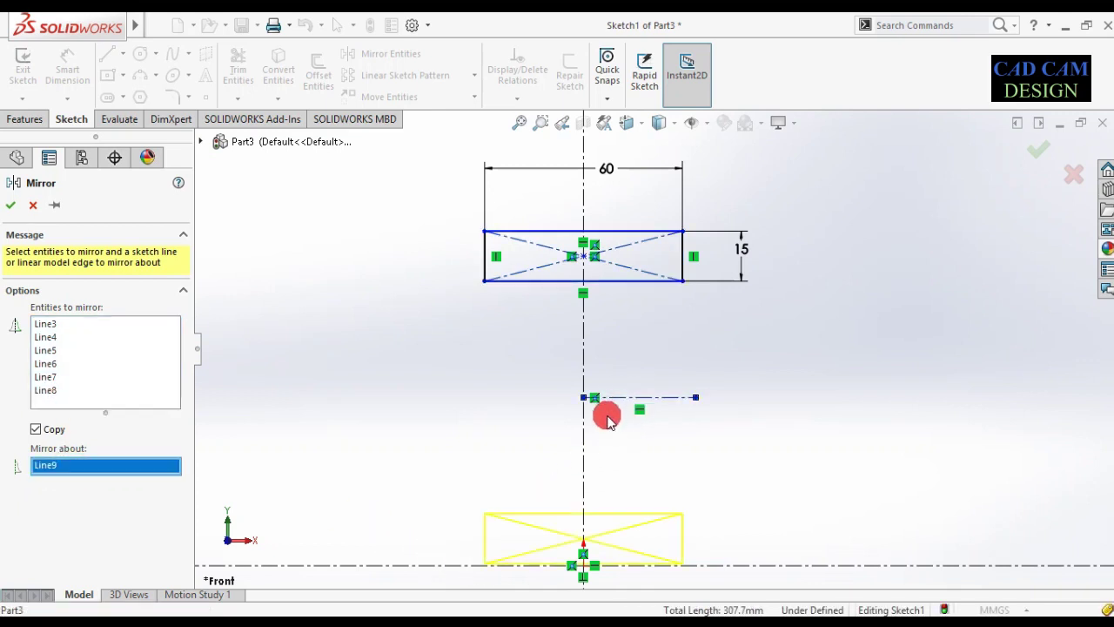
pyautogui.press('Escape')
# - Dimension the horizontal construction line 30 mm below the rectangle's centre point
pyautogui.moveTo(647, 471); pyautogui.dragTo(647, 298, button='right')
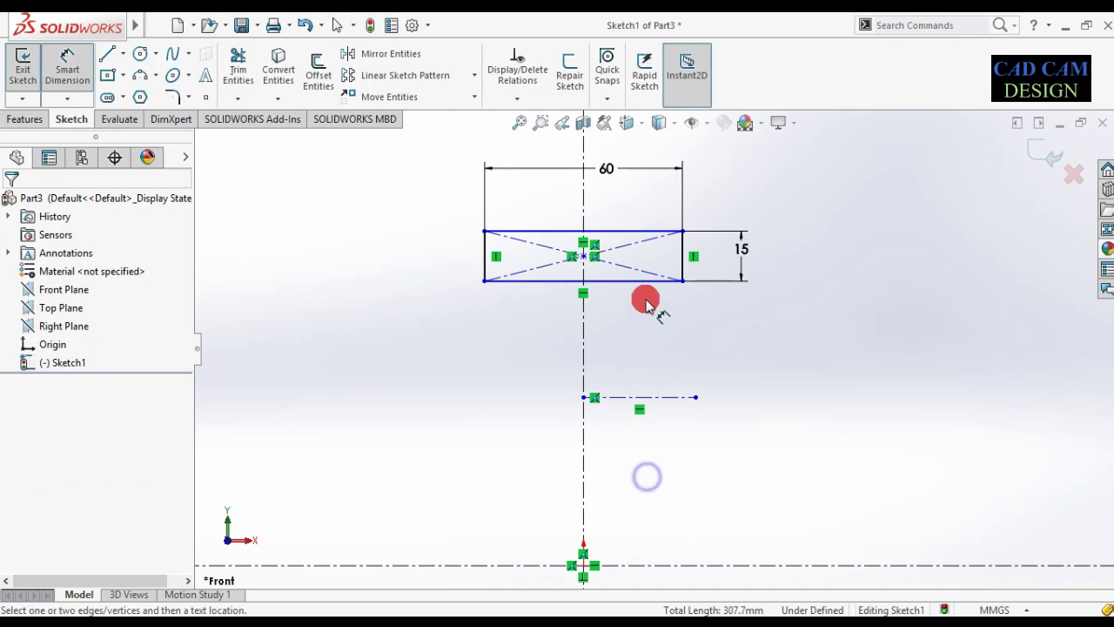
pyautogui.click(614, 396)
pyautogui.click(585, 255)
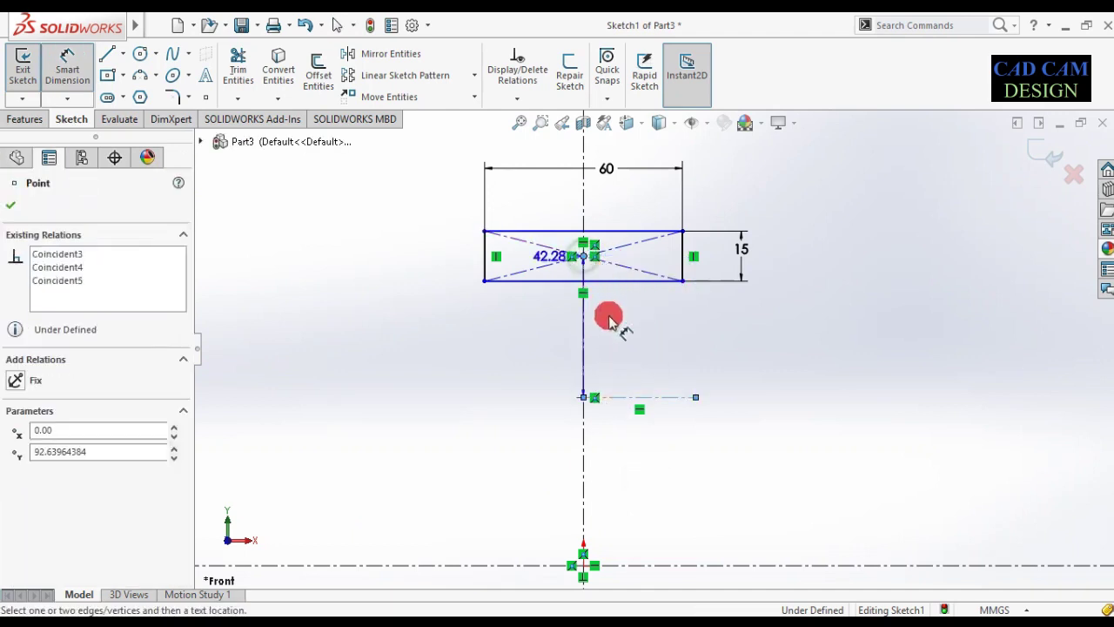
pyautogui.click(617, 329)
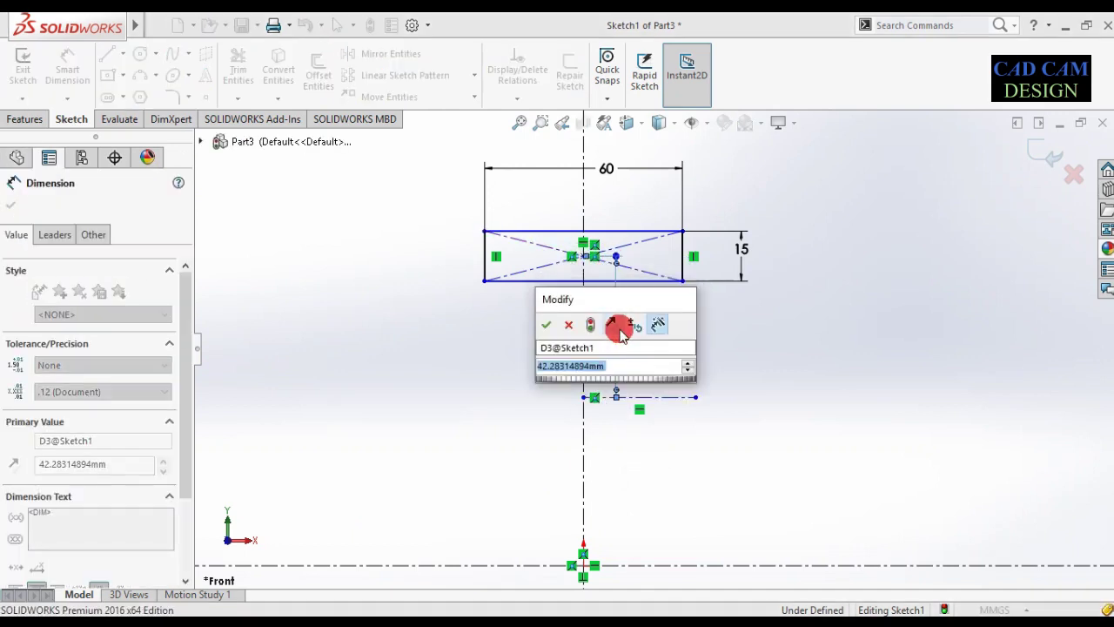
pyautogui.write('10')
pyautogui.press('Return')
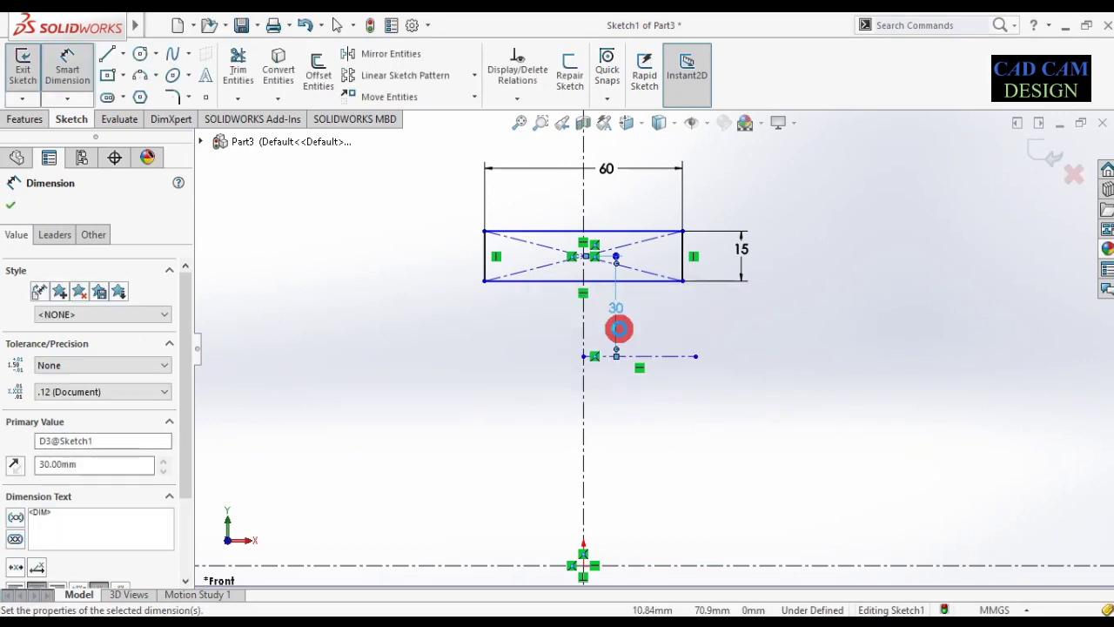
pyautogui.click(11, 211)
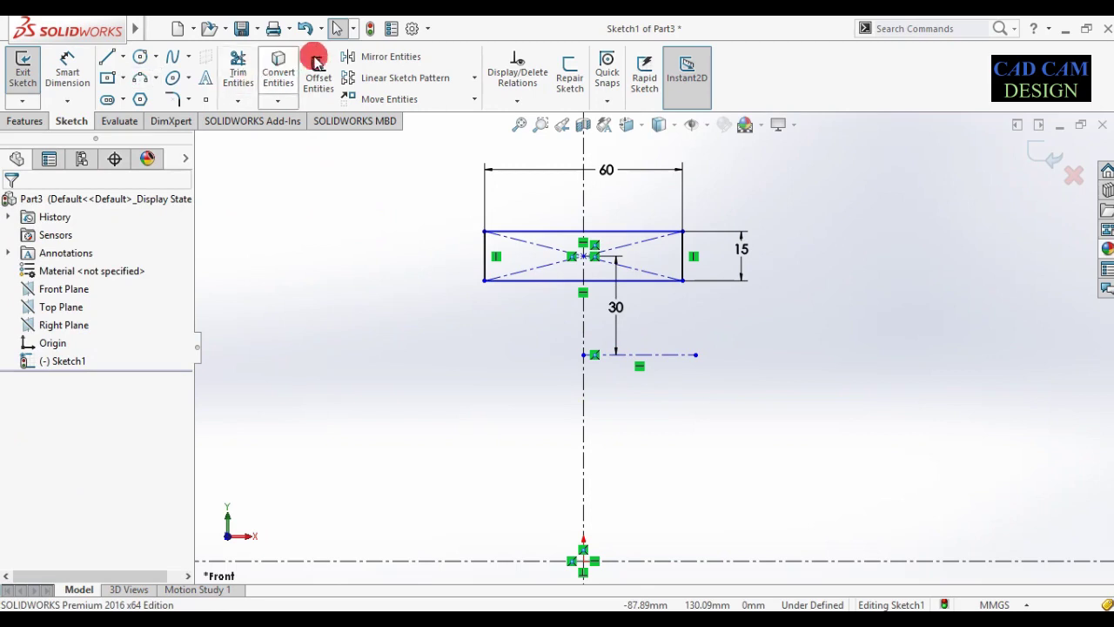
# - Mirror the top rectangle about the horizontal construction line, excluding the stray point
pyautogui.click(343, 56)
pyautogui.moveTo(442, 184)
pyautogui.mouseDown()
pyautogui.moveTo(678, 311)
pyautogui.moveTo(750, 301)
pyautogui.mouseUp()
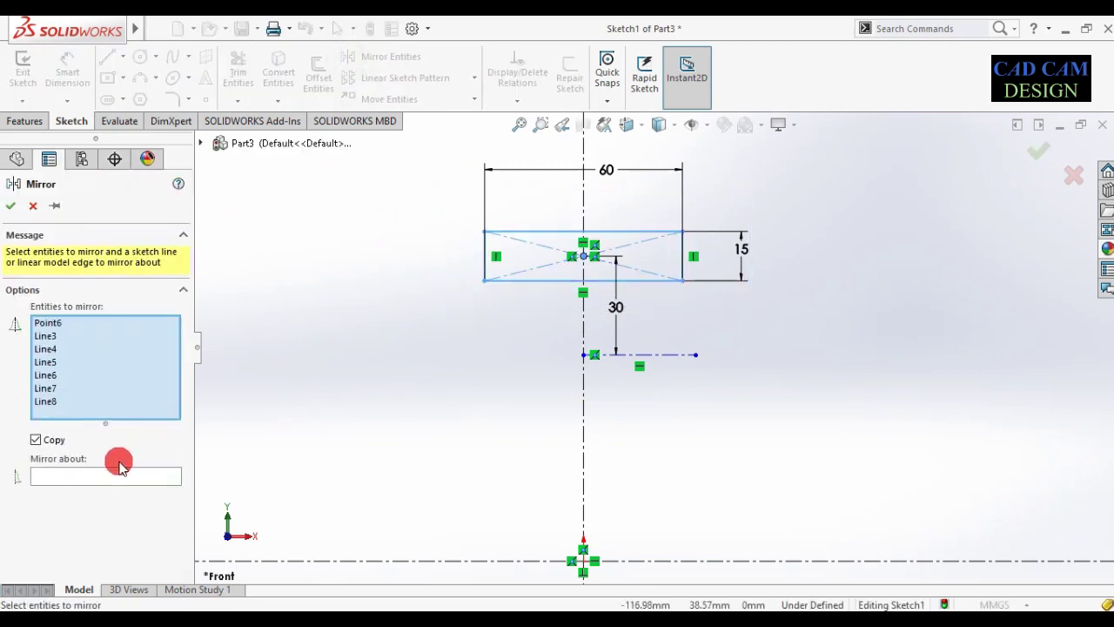
pyautogui.rightClick(87, 327)
pyautogui.click(113, 354)
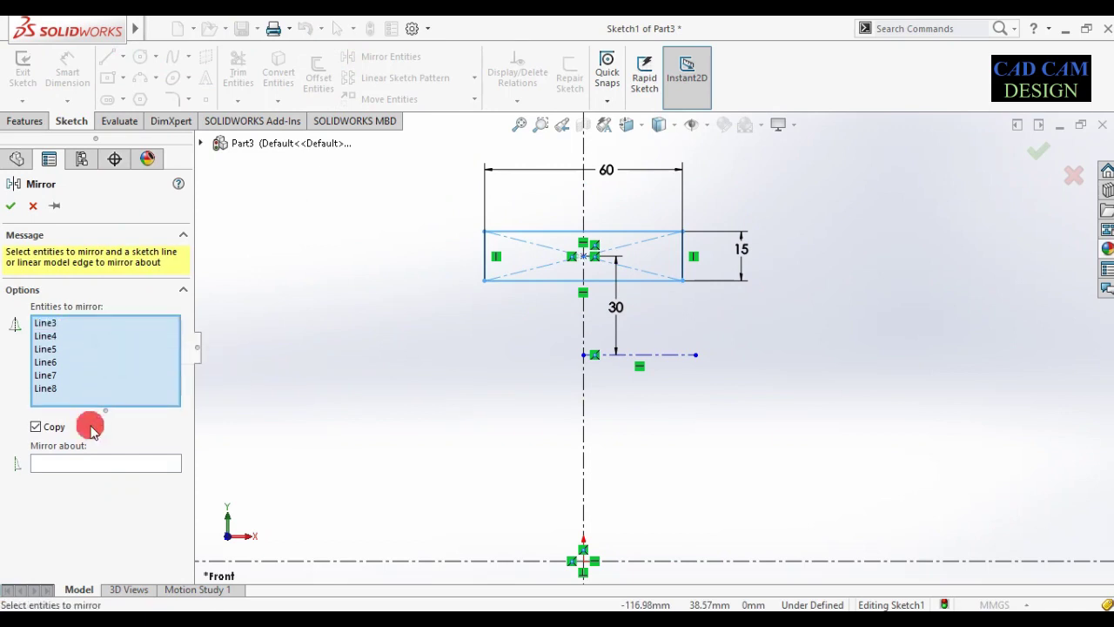
pyautogui.click(87, 464)
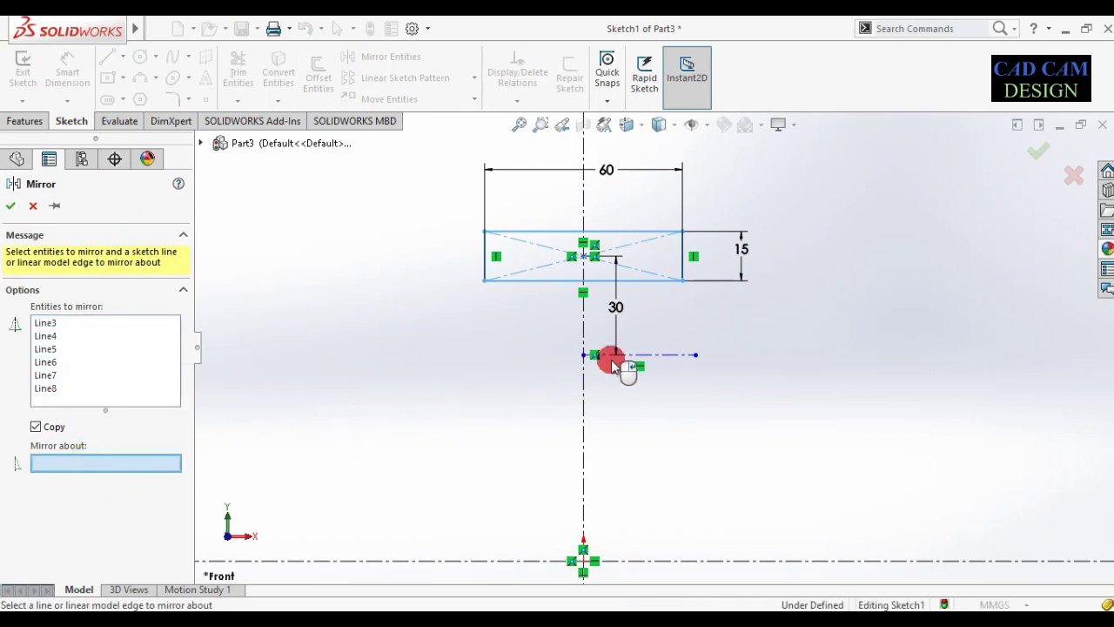
pyautogui.click(674, 356)
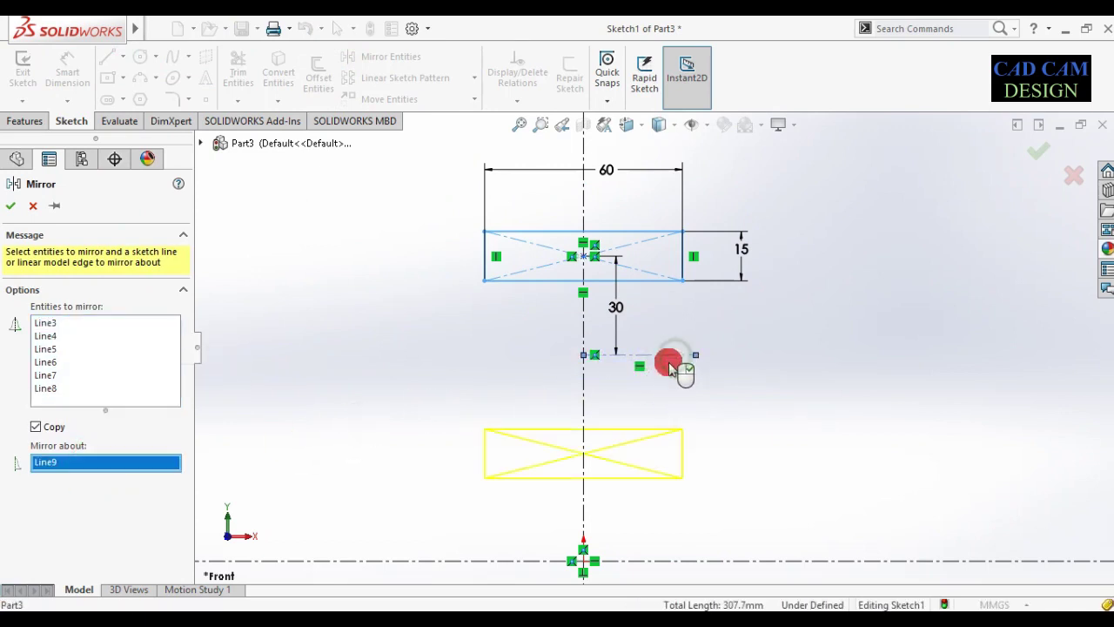
pyautogui.click(10, 207)
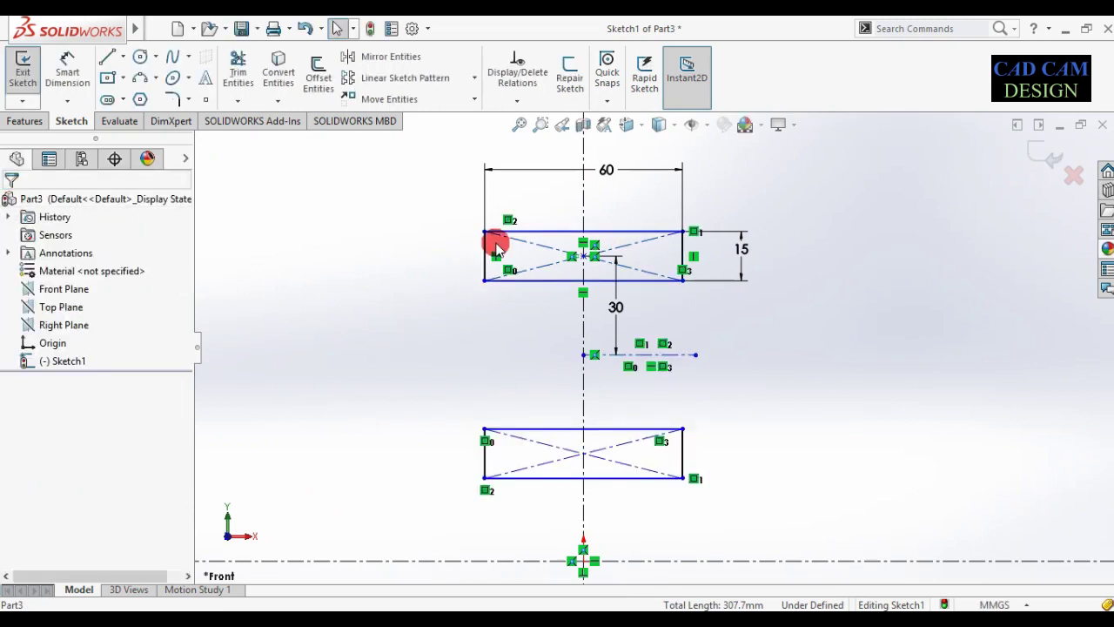
# - Draw a vertical web line between the rectangles and mirror it about the vertical centerline
pyautogui.click(106, 61)
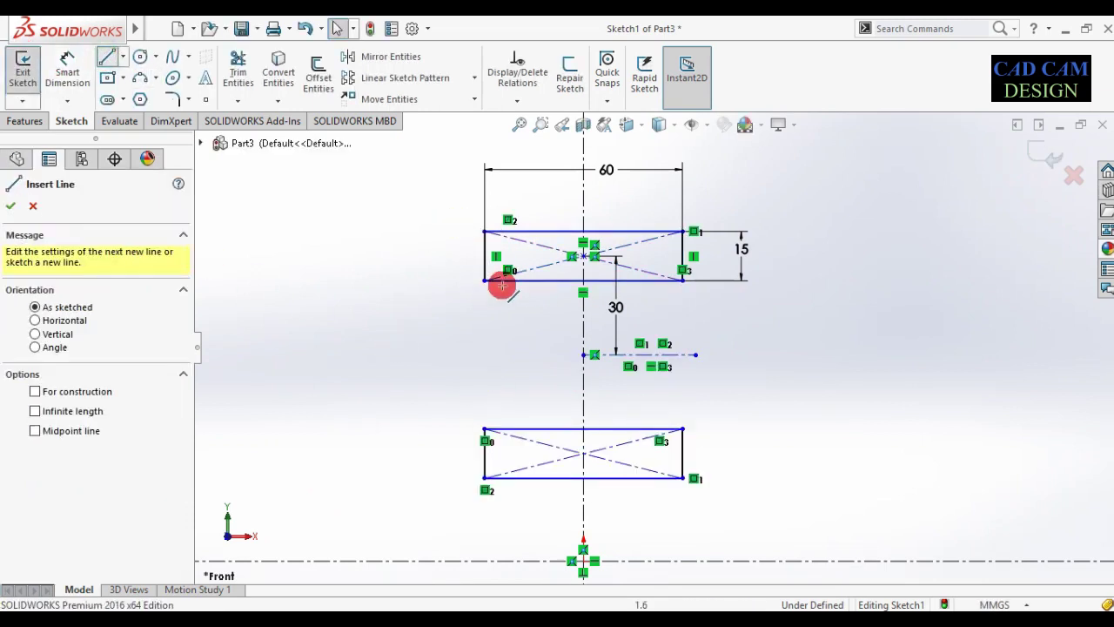
pyautogui.click(538, 280)
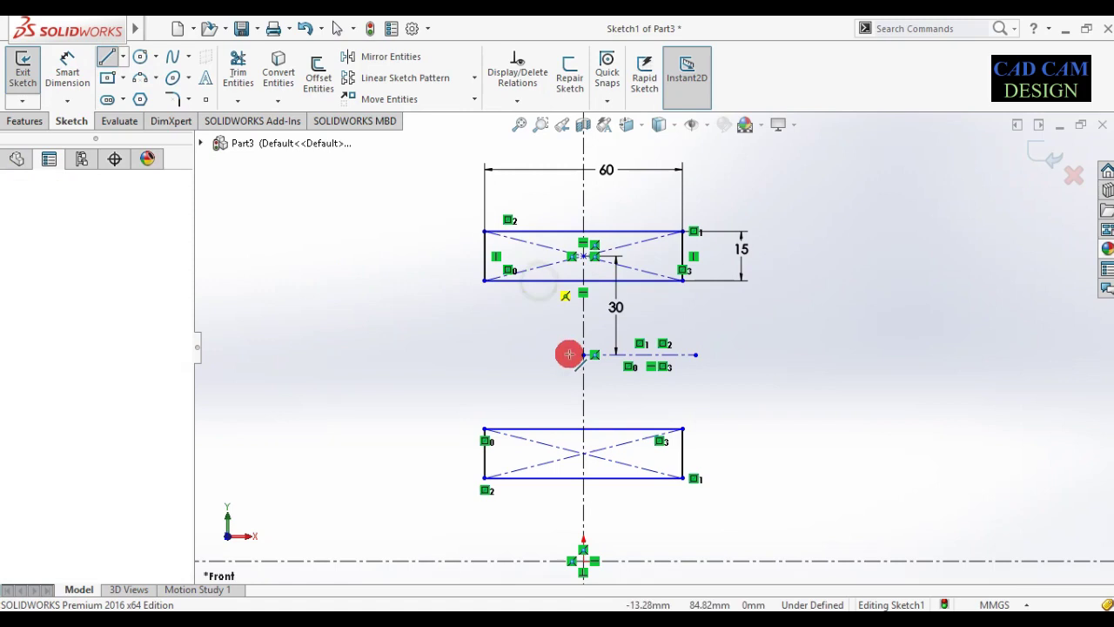
pyautogui.click(539, 430)
pyautogui.press('Escape')
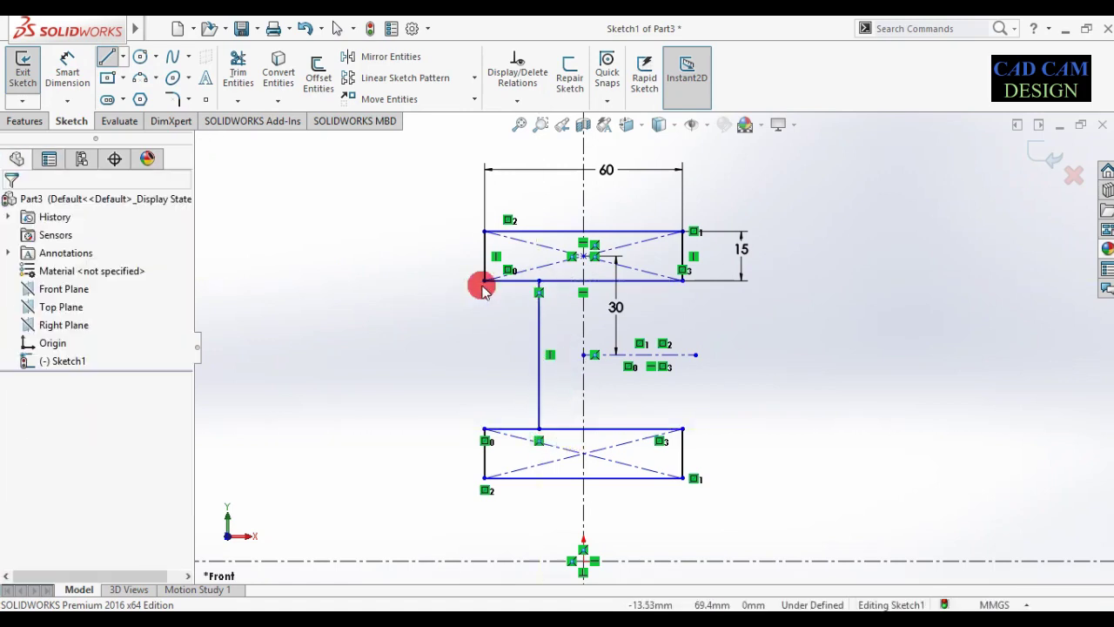
pyautogui.click(388, 59)
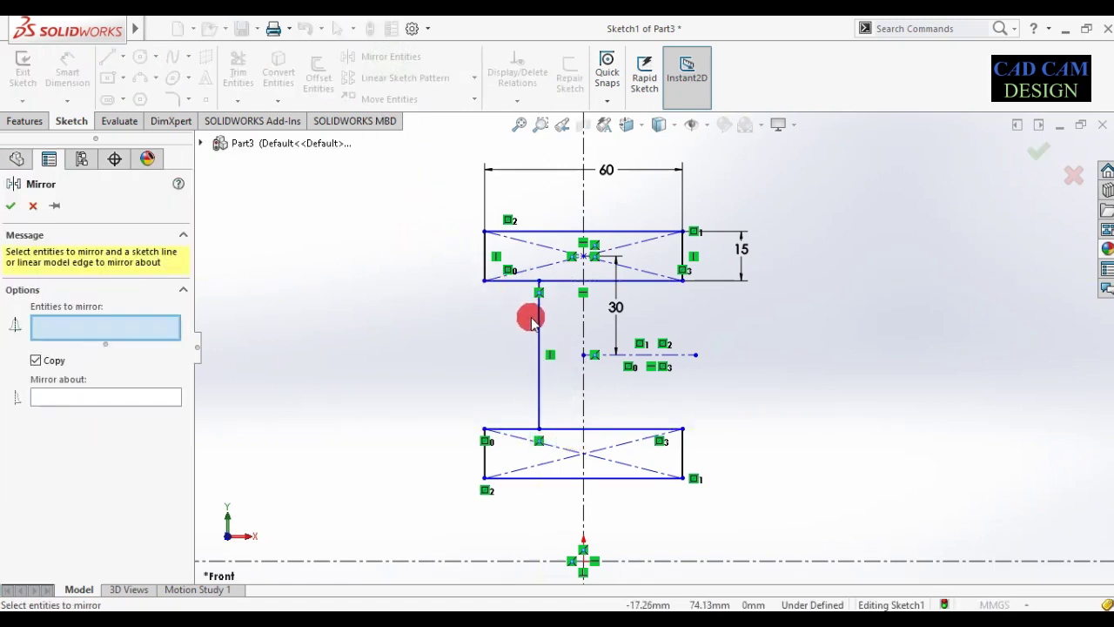
pyautogui.click(538, 321)
pyautogui.click(117, 397)
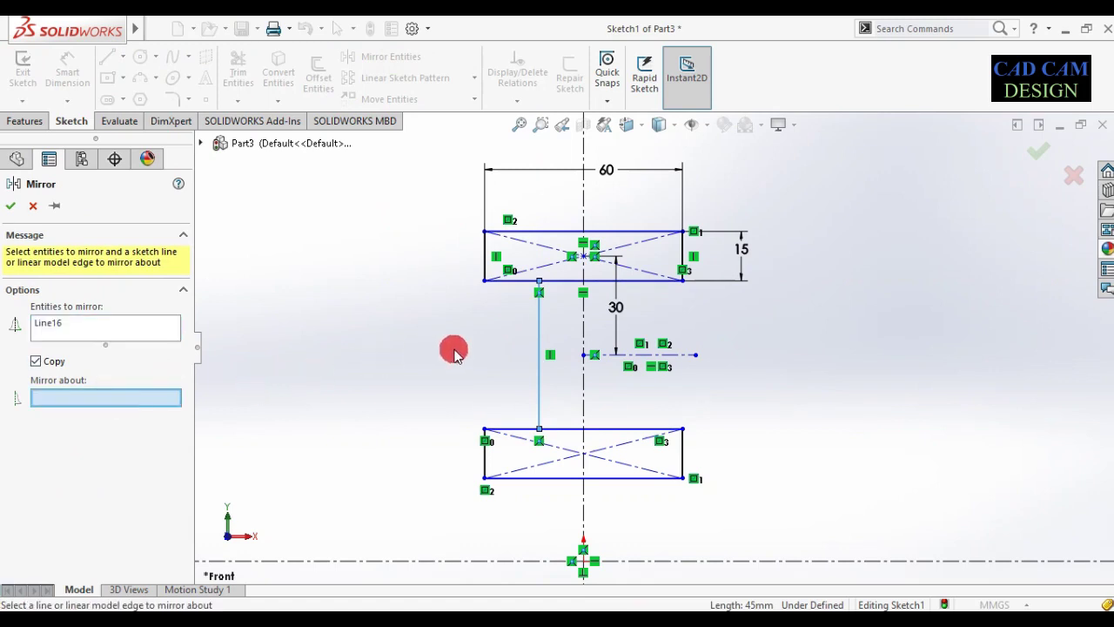
pyautogui.click(584, 318)
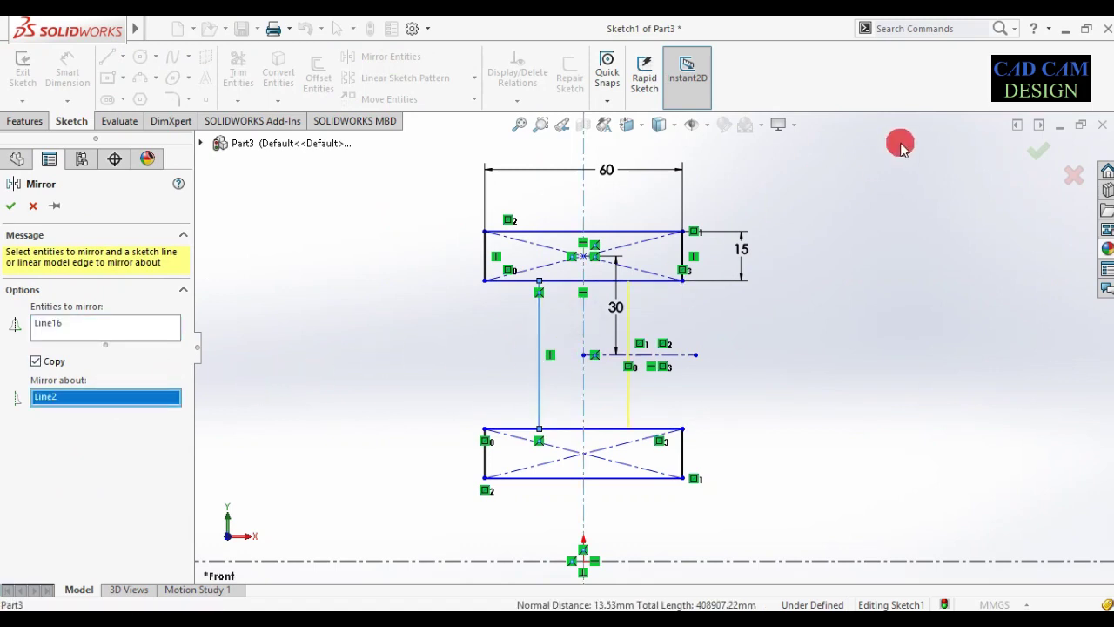
pyautogui.click(1040, 148)
pyautogui.scroll(-2, 737, 266)
pyautogui.scroll(2, 627, 336)
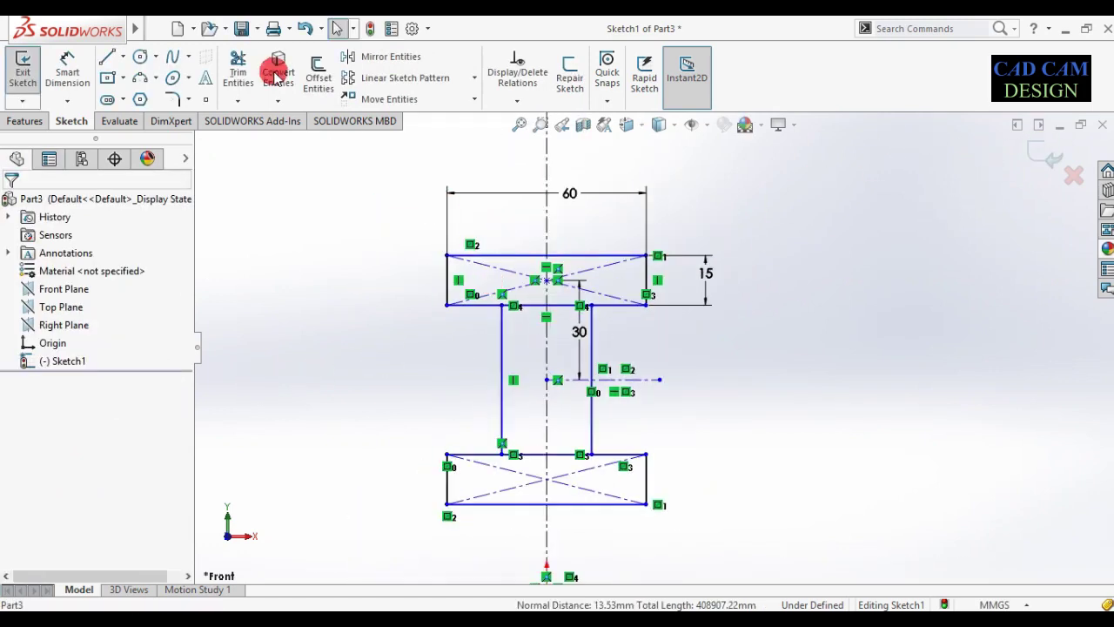
# - Power-trim the inner rectangle edges and construction line, leaving one closed I-beam outline
pyautogui.click(235, 63)
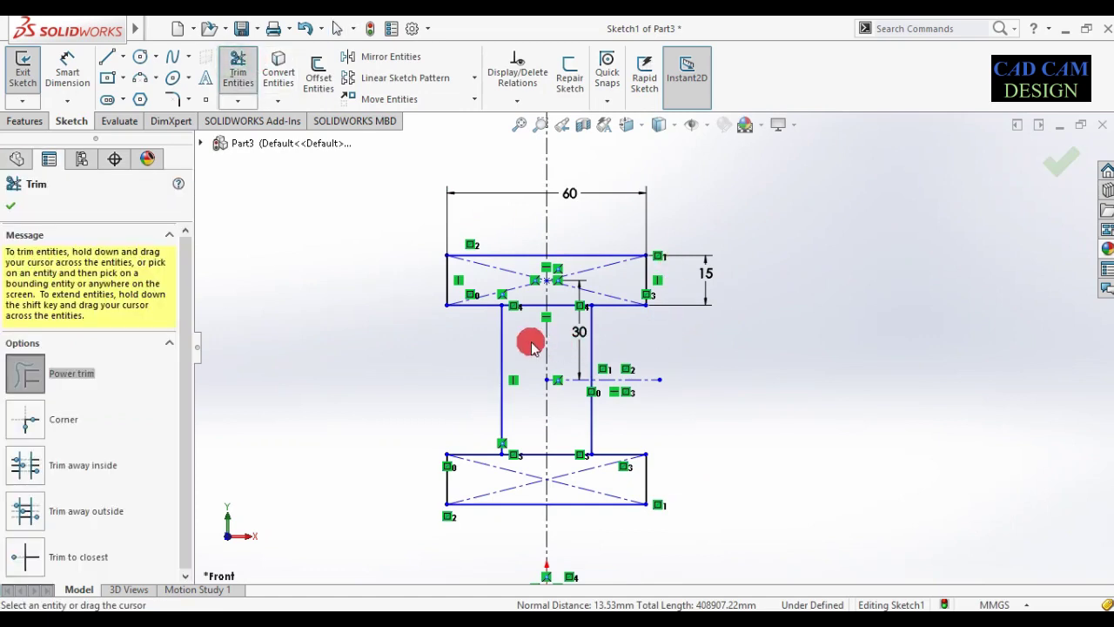
pyautogui.moveTo(533, 345)
pyautogui.mouseDown()
pyautogui.moveTo(538, 293)
pyautogui.moveTo(578, 266)
pyautogui.moveTo(579, 466)
pyautogui.moveTo(569, 464)
pyautogui.moveTo(569, 490)
pyautogui.moveTo(527, 446)
pyautogui.moveTo(525, 495)
pyautogui.mouseUp()
pyautogui.scroll(-1, 584, 436)
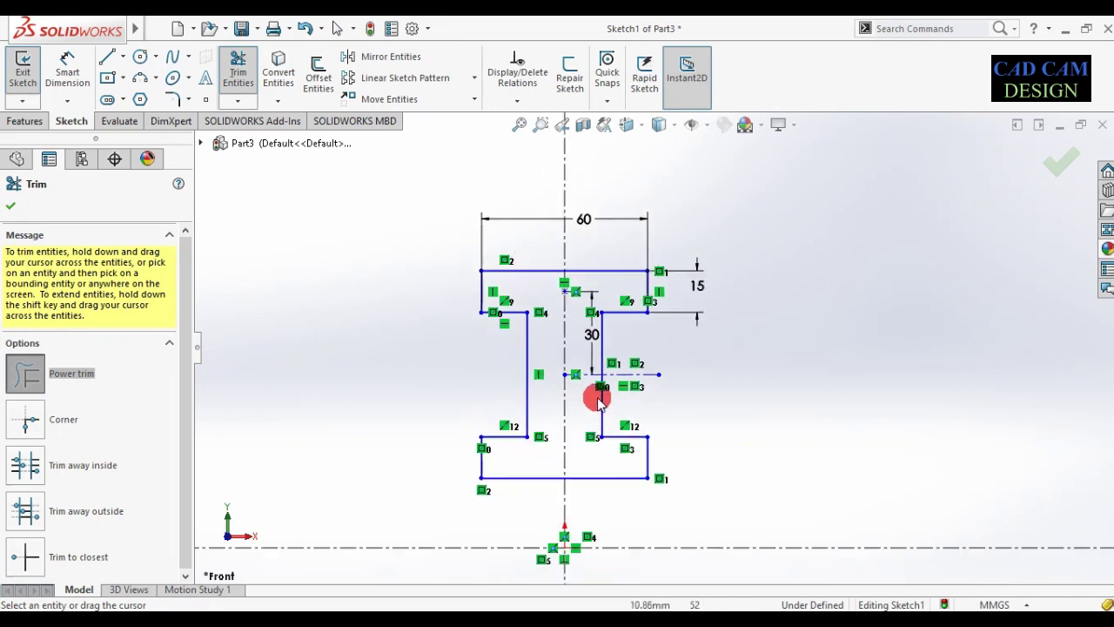
pyautogui.scroll(-2, 595, 374)
pyautogui.moveTo(582, 347)
pyautogui.mouseDown()
pyautogui.moveTo(642, 348)
pyautogui.moveTo(649, 375)
pyautogui.mouseUp()
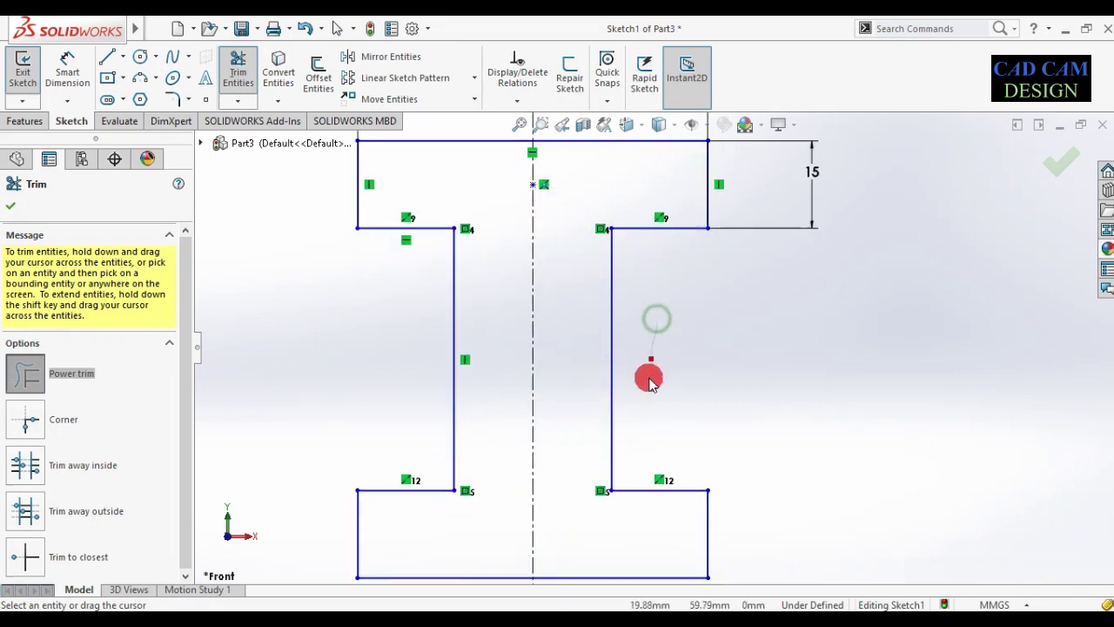
pyautogui.press('f')
pyautogui.press('Escape')
# - Dimension the lower right flange edge at 15 mm height
pyautogui.moveTo(729, 470); pyautogui.dragTo(722, 359, button='right')
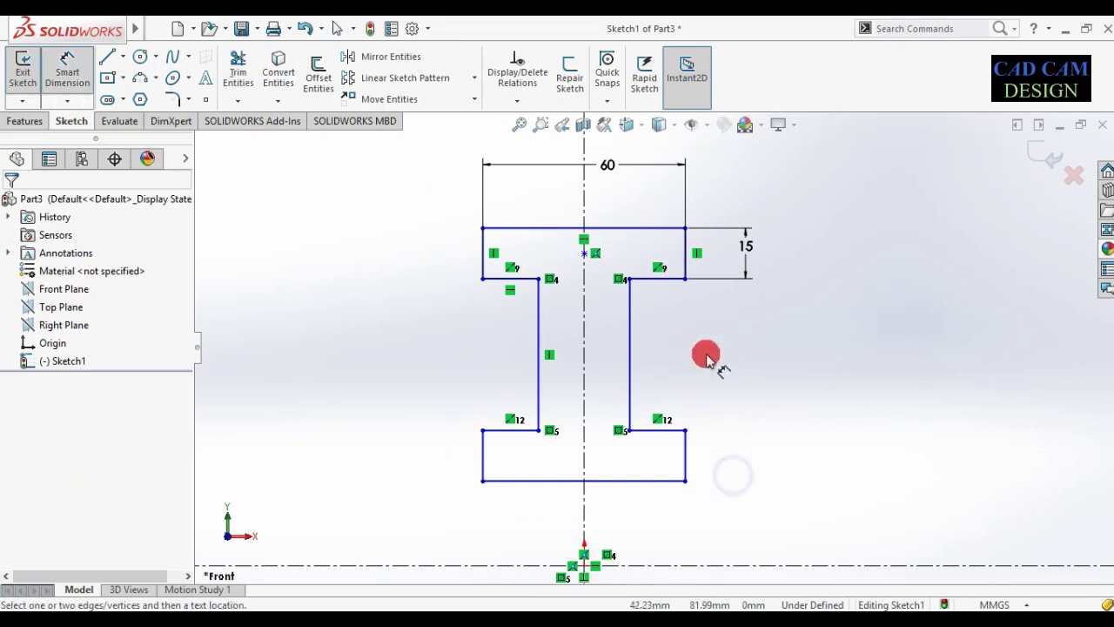
pyautogui.click(686, 453)
pyautogui.click(731, 445)
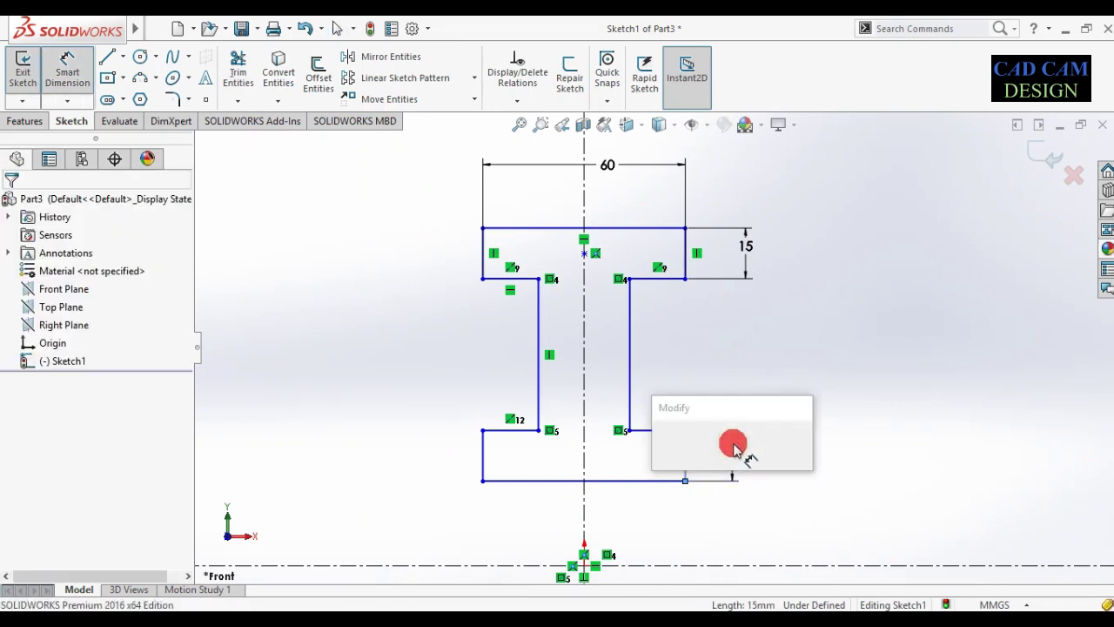
pyautogui.click(662, 442)
pyautogui.press('Escape')
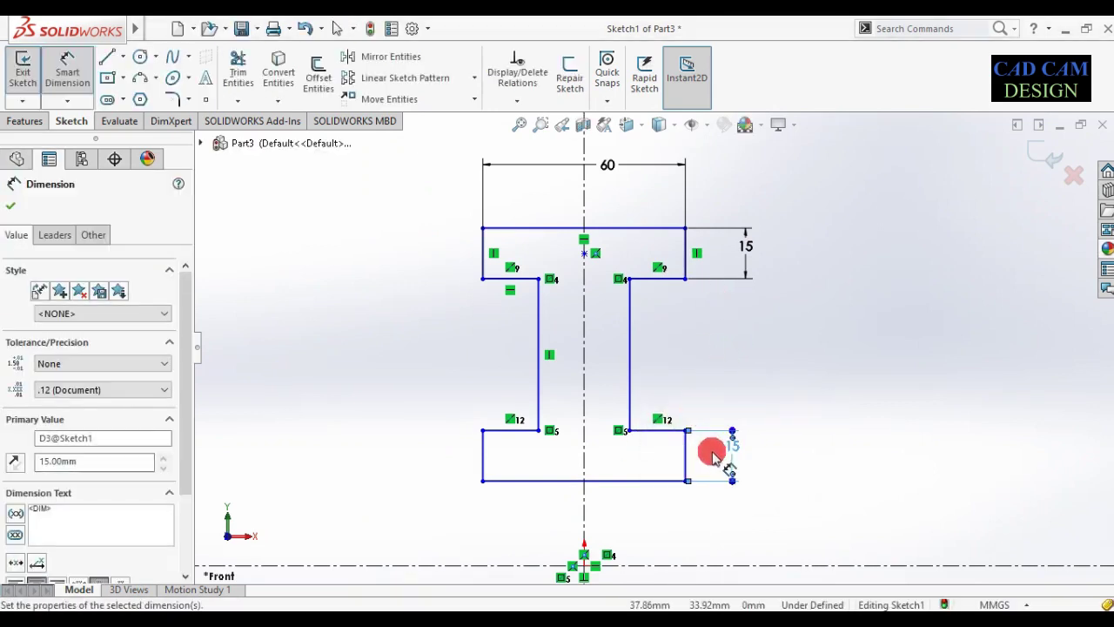
# - Make the four flange end lines equal in length
pyautogui.click(685, 468)
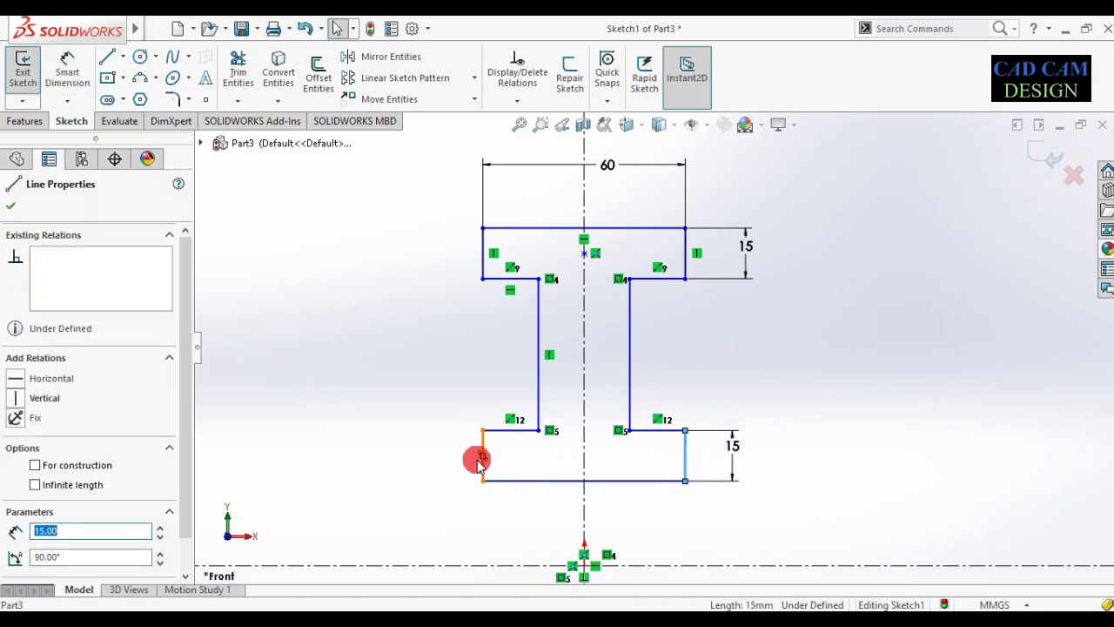
pyautogui.keyDown('ctrl'); pyautogui.click(483, 463); pyautogui.keyUp('ctrl')
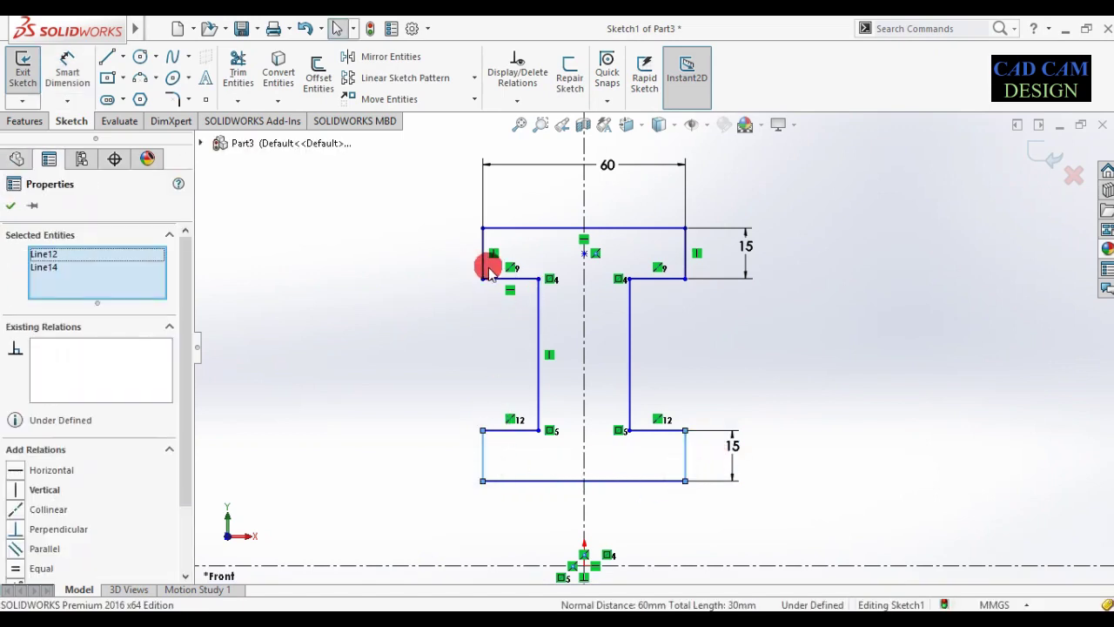
pyautogui.keyDown('ctrl'); pyautogui.click(692, 267); pyautogui.keyUp('ctrl')
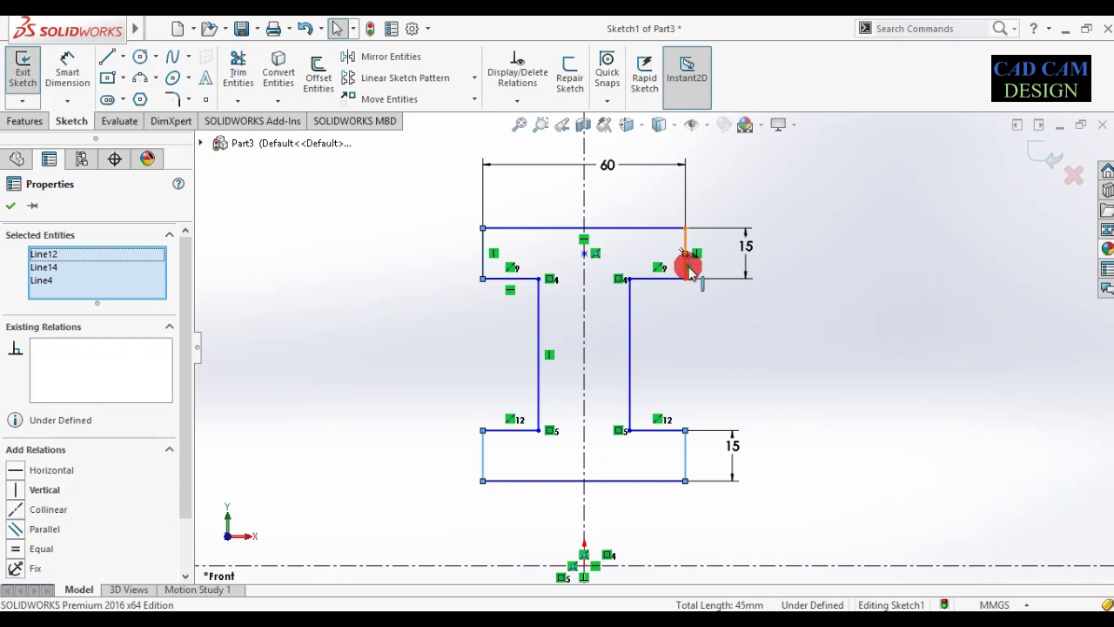
pyautogui.keyDown('ctrl'); pyautogui.click(690, 261); pyautogui.keyUp('ctrl')
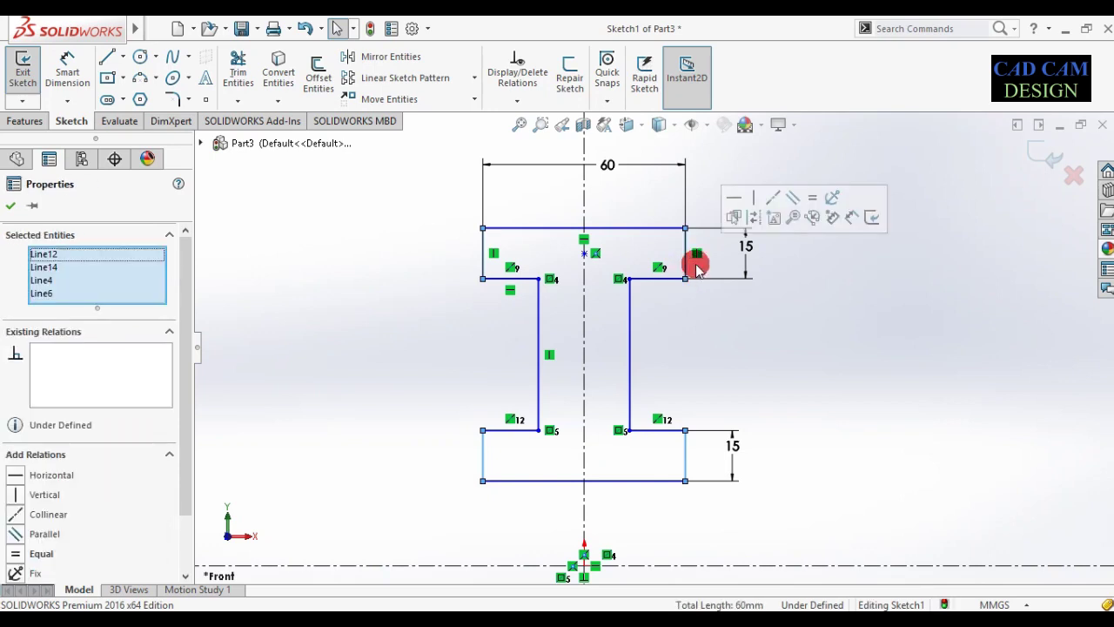
pyautogui.click(812, 199)
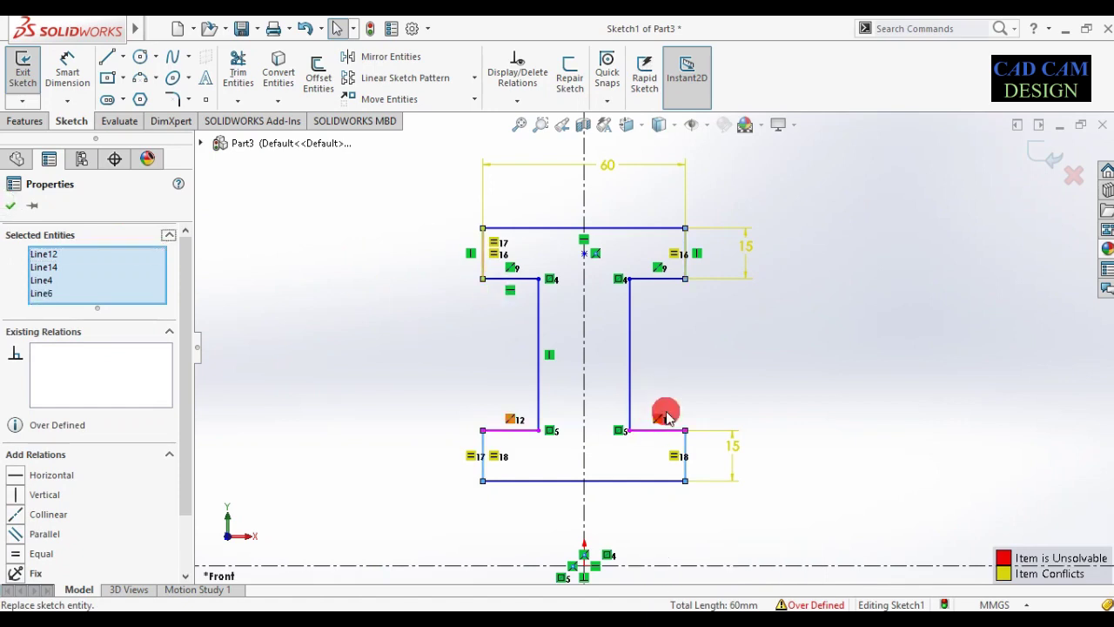
pyautogui.click(19, 214)
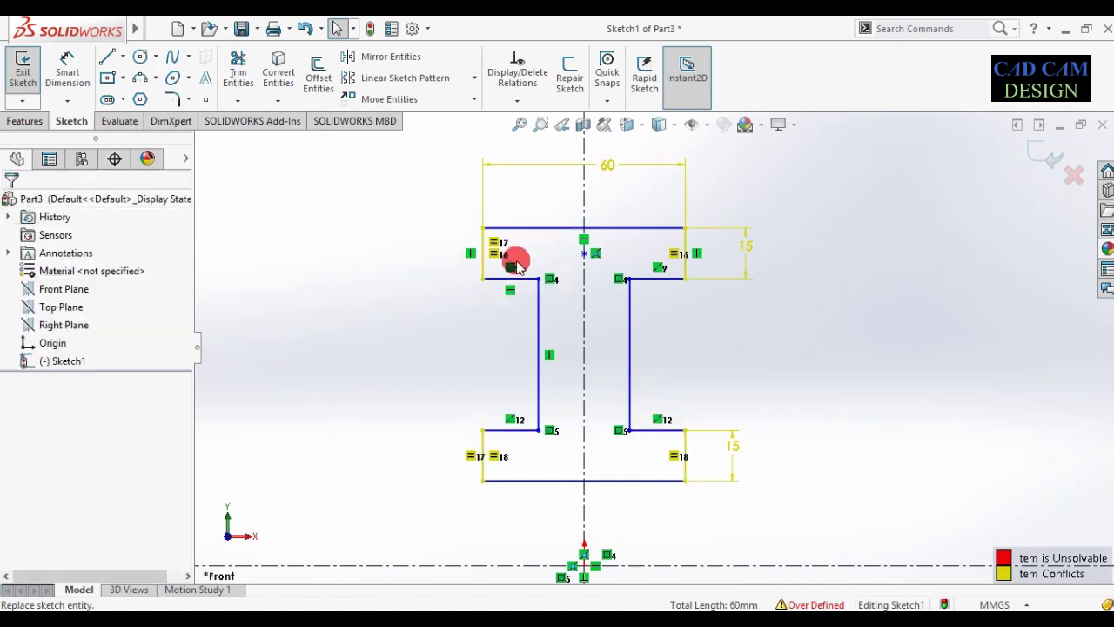
# - Delete the conflicting Equal relations 16, 17 and 18
pyautogui.click(514, 267)
pyautogui.click(494, 261)
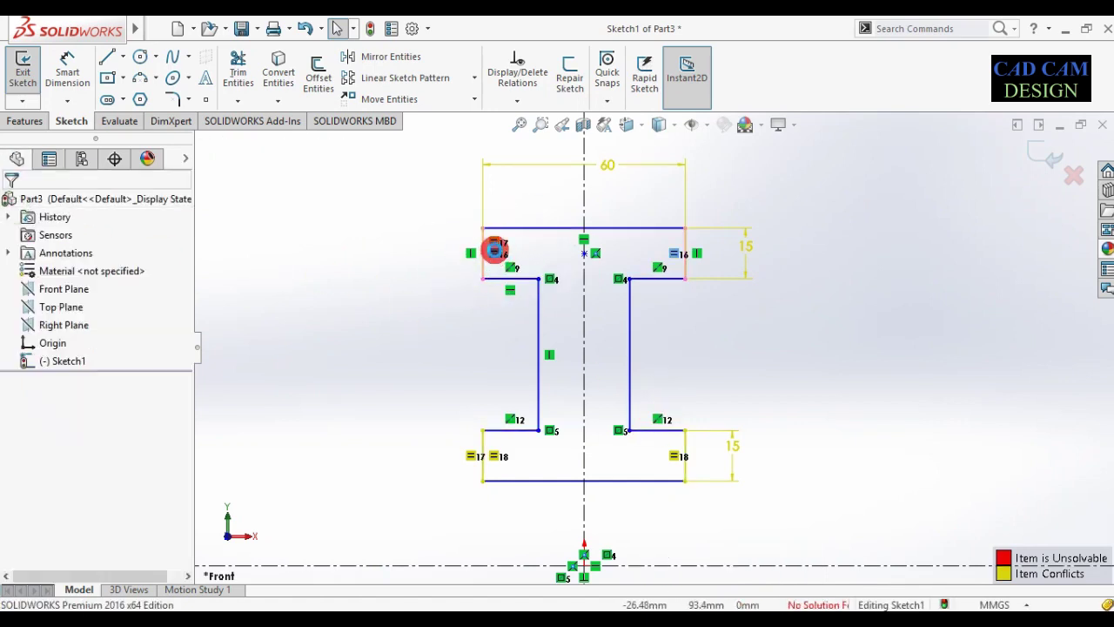
pyautogui.click(494, 252)
pyautogui.press('Delete')
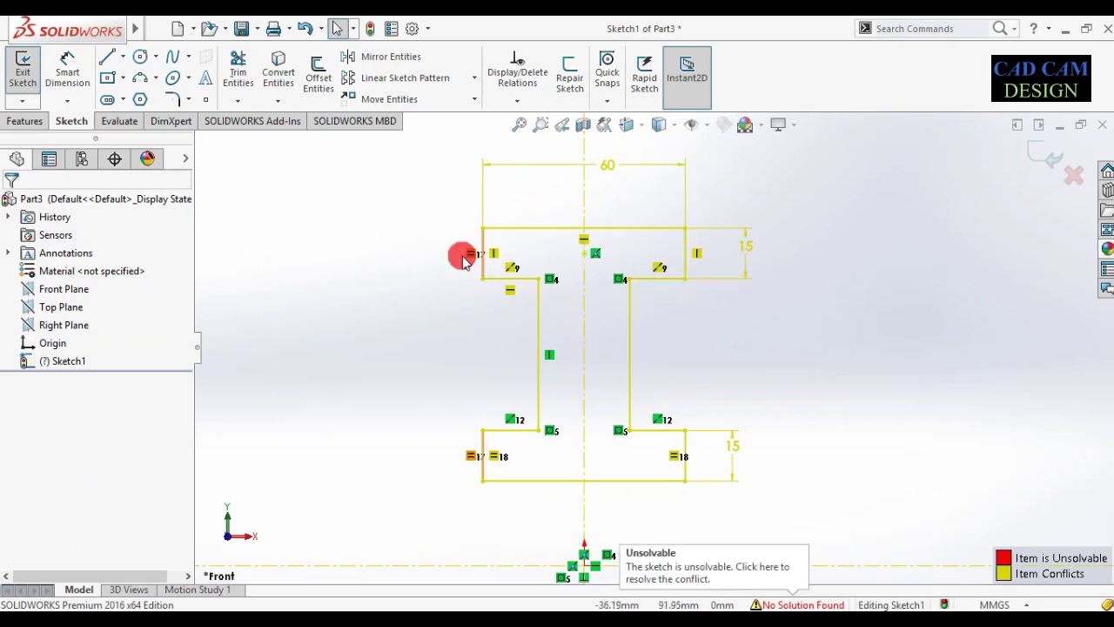
pyautogui.click(468, 254)
pyautogui.press('Delete')
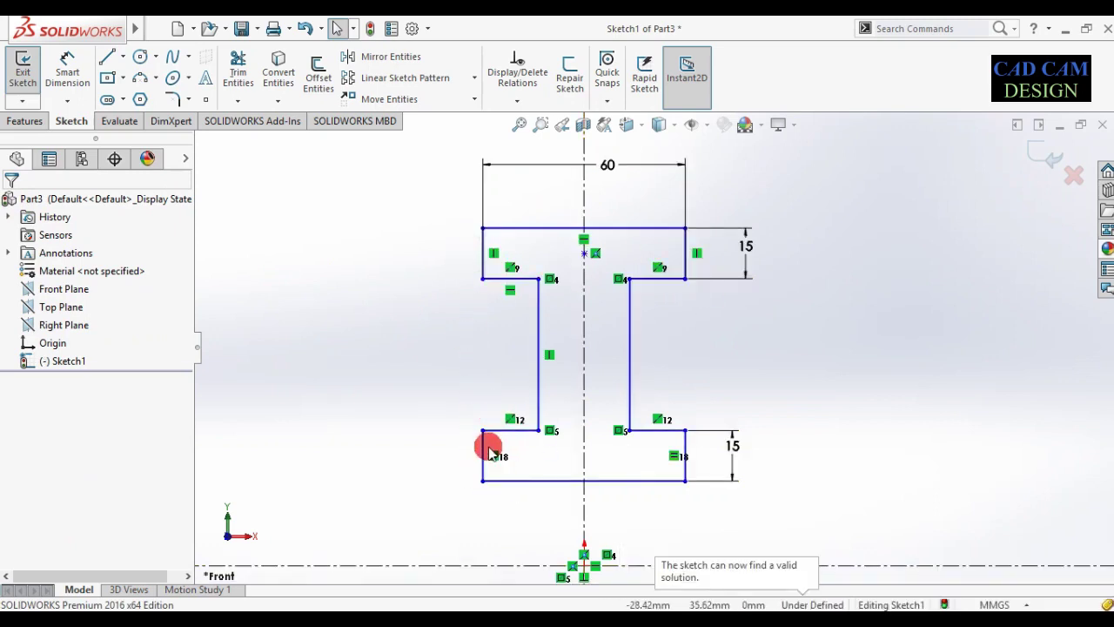
pyautogui.click(494, 458)
pyautogui.press('Delete')
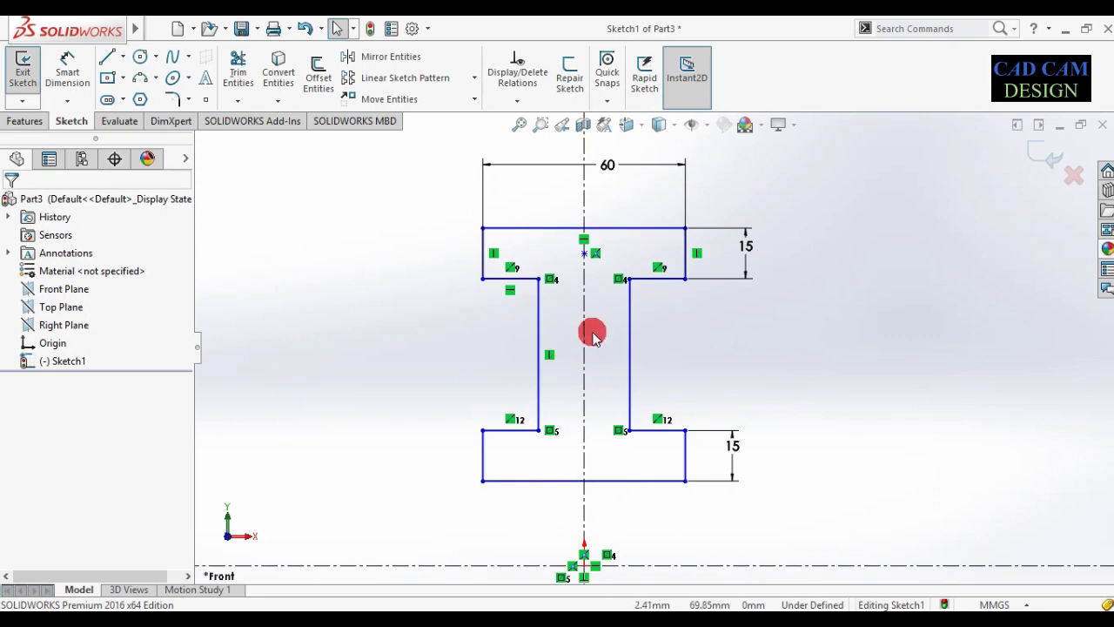
pyautogui.scroll(-2, 592, 336)
# - Add a 20 mm dimension between the left and right web lines
pyautogui.press('d')
pyautogui.click(521, 305)
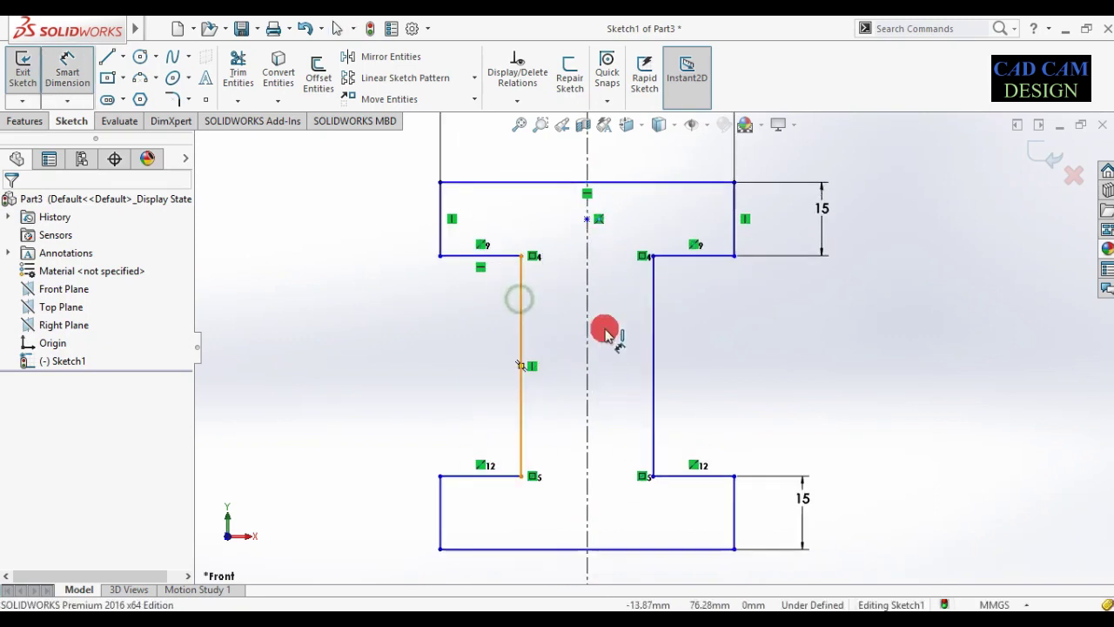
pyautogui.click(653, 339)
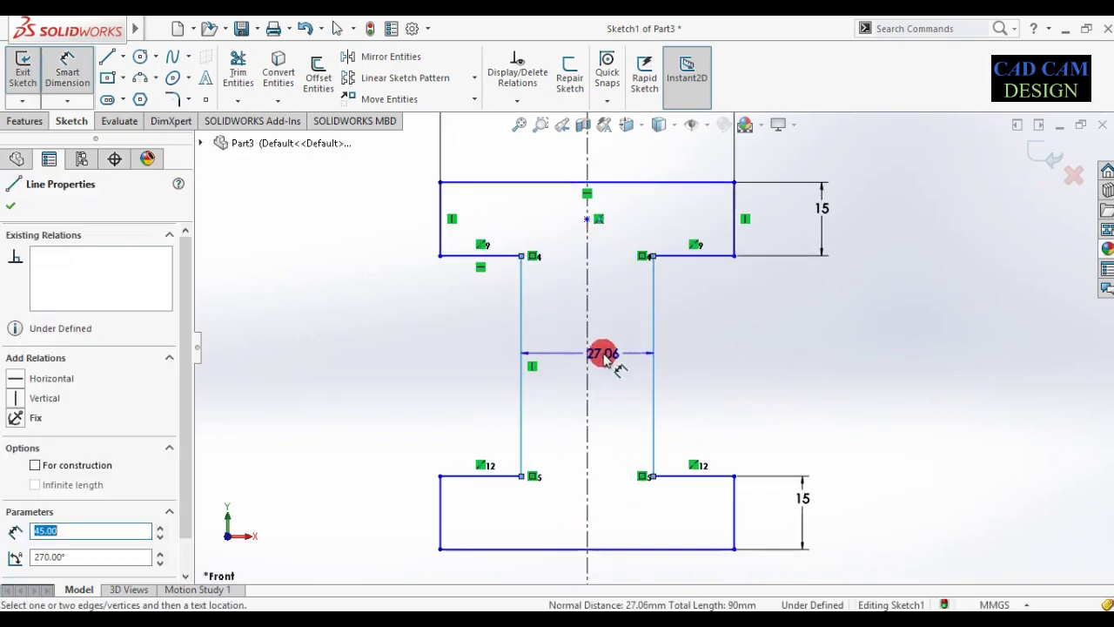
pyautogui.click(601, 353)
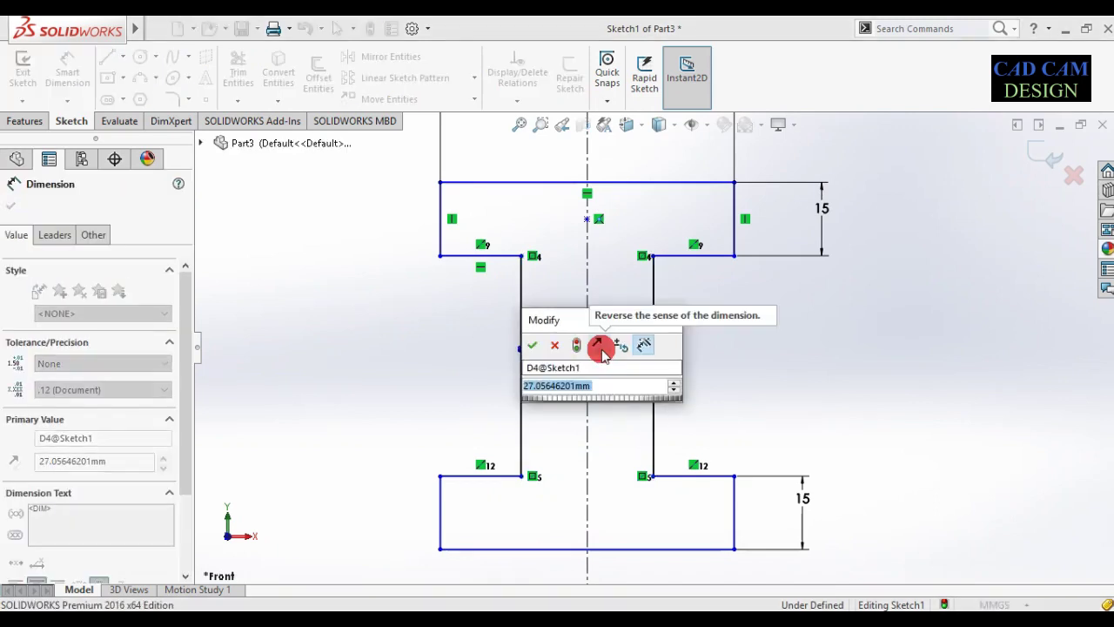
pyautogui.write('20')
pyautogui.press('Return')
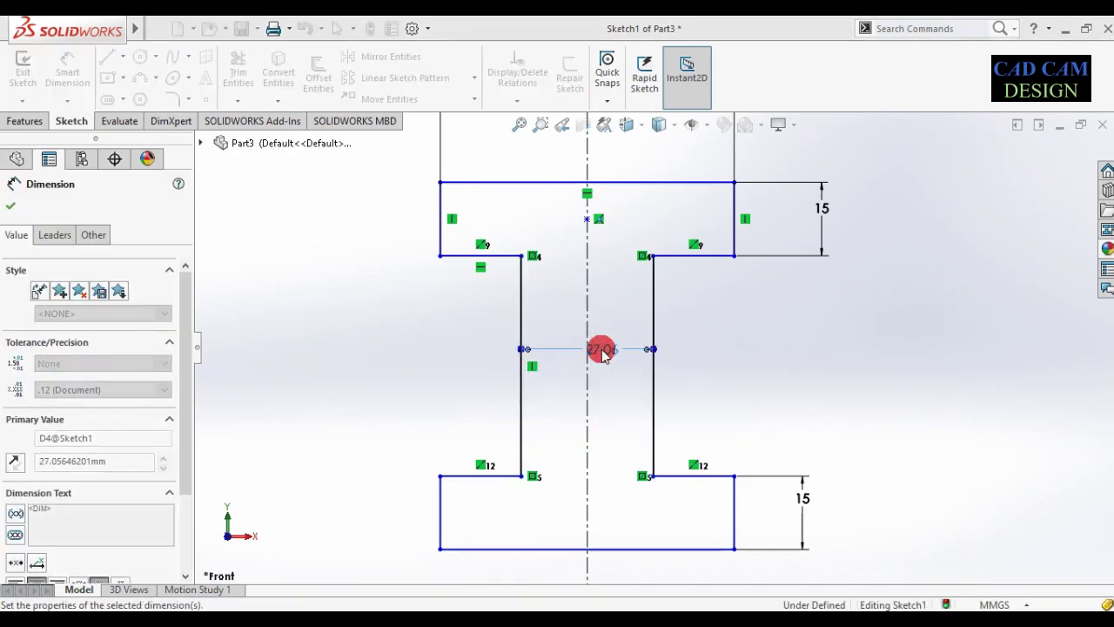
pyautogui.scroll(2, 775, 281)
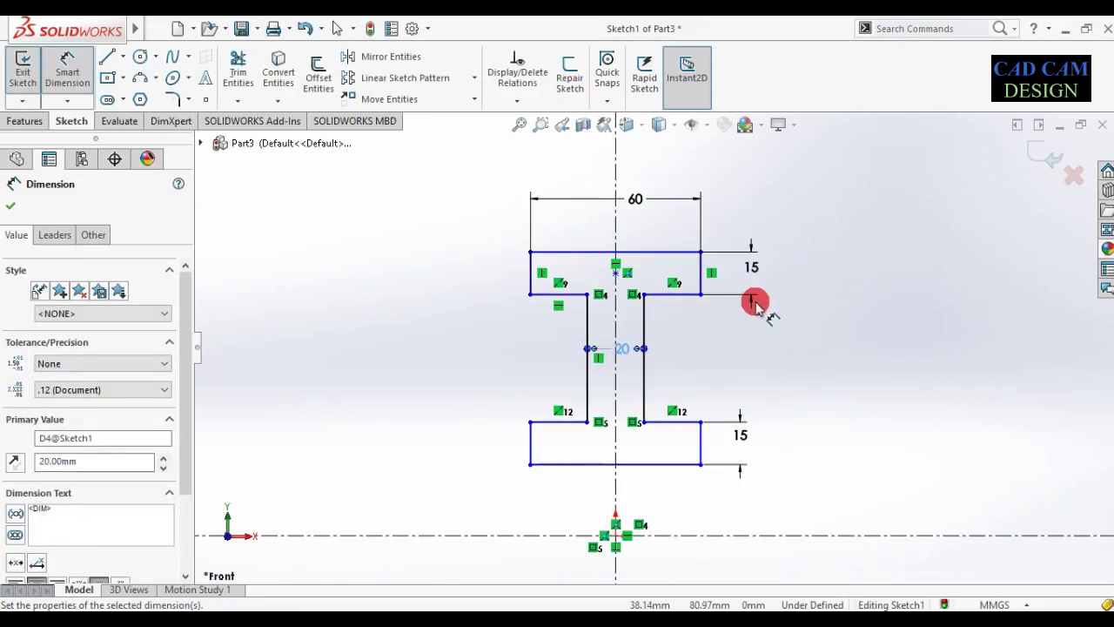
pyautogui.scroll(-1, 455, 204)
pyautogui.click(168, 99)
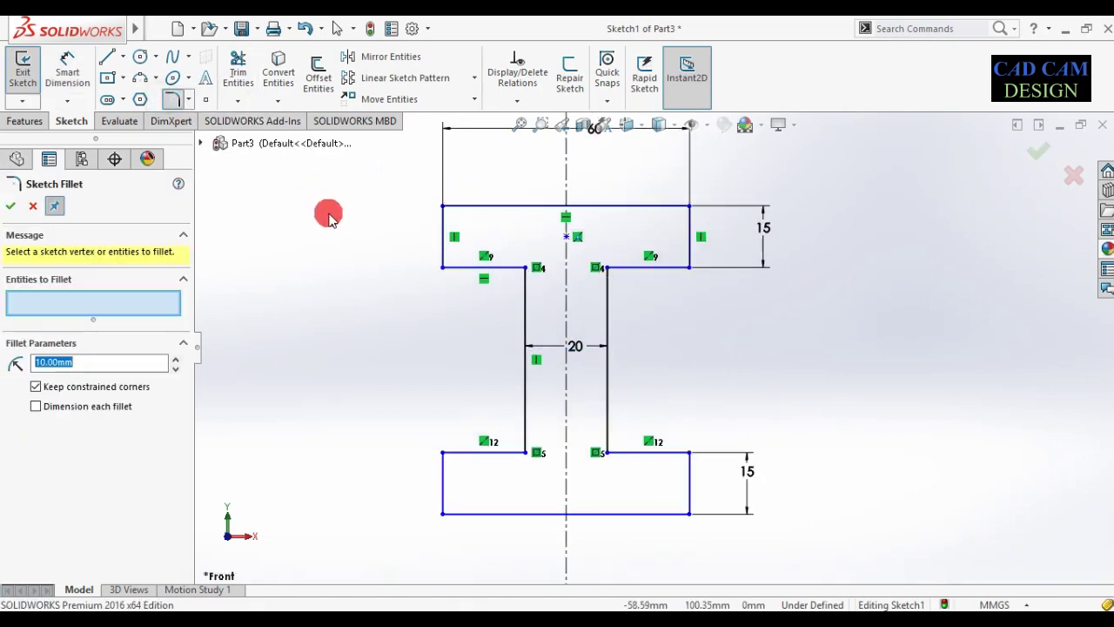
# - Add R10 sketch fillets to the upper-left, upper-right, lower-left and lower-right flange corners
pyautogui.click(443, 268)
pyautogui.click(690, 268)
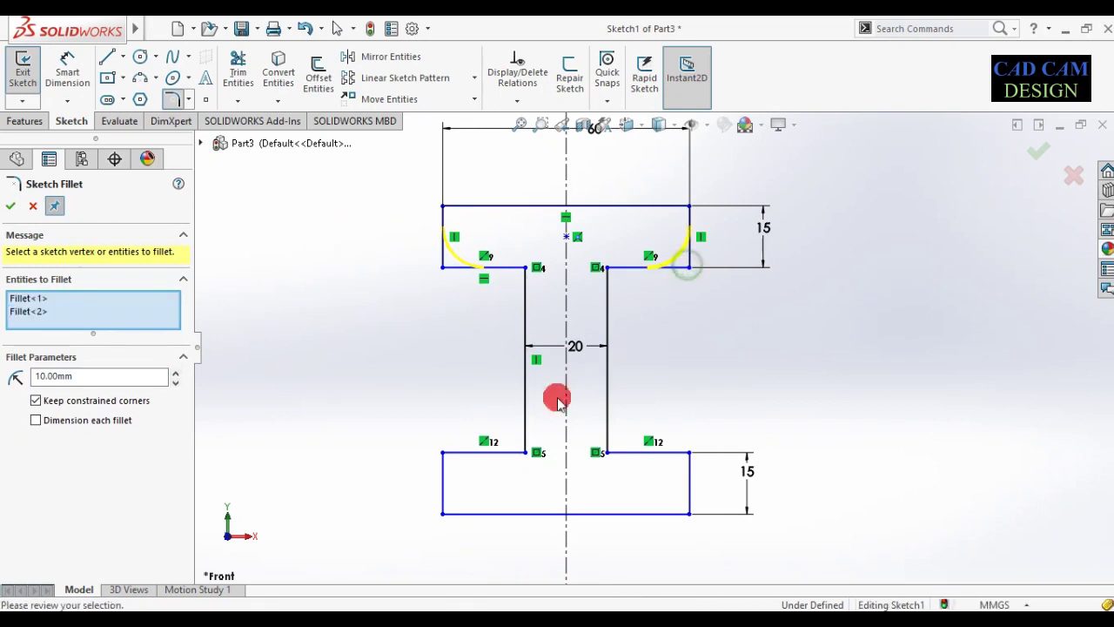
pyautogui.click(443, 453)
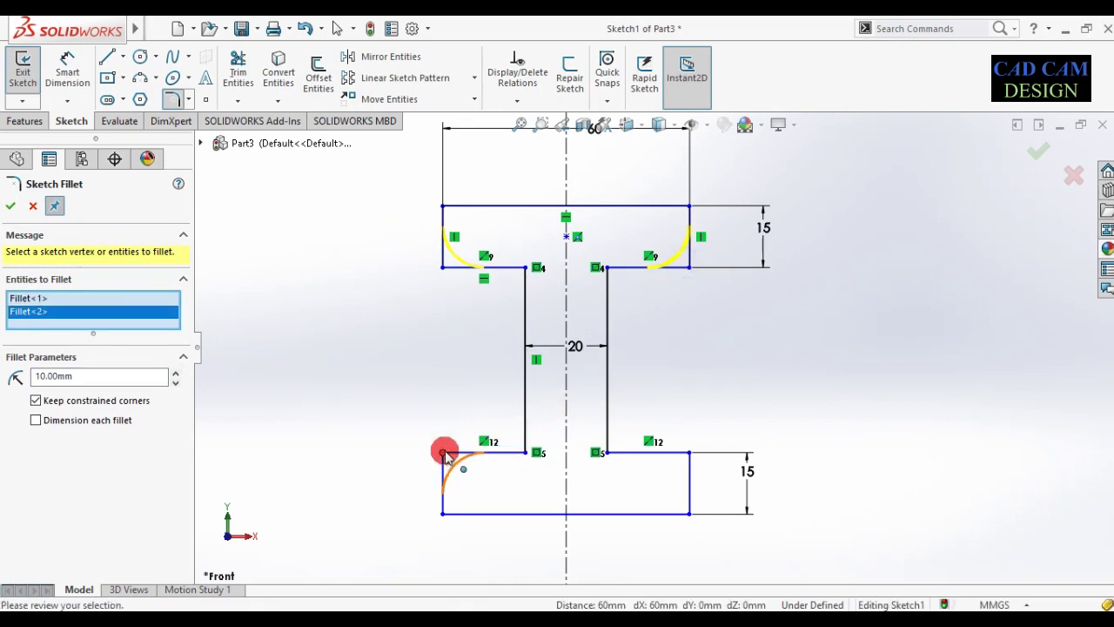
pyautogui.click(687, 459)
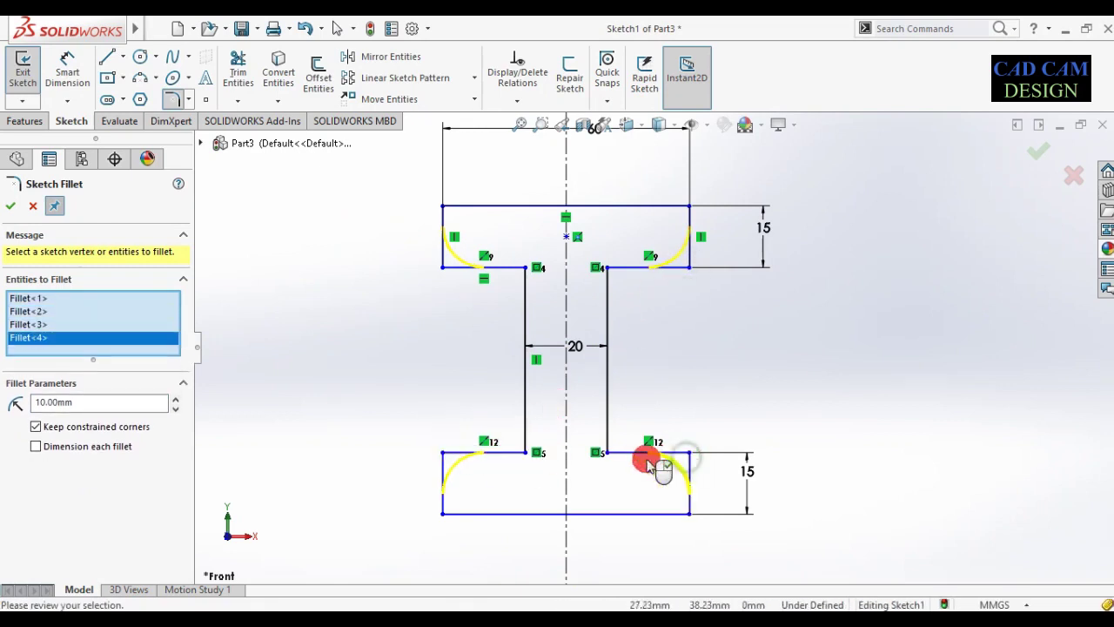
pyautogui.click(12, 207)
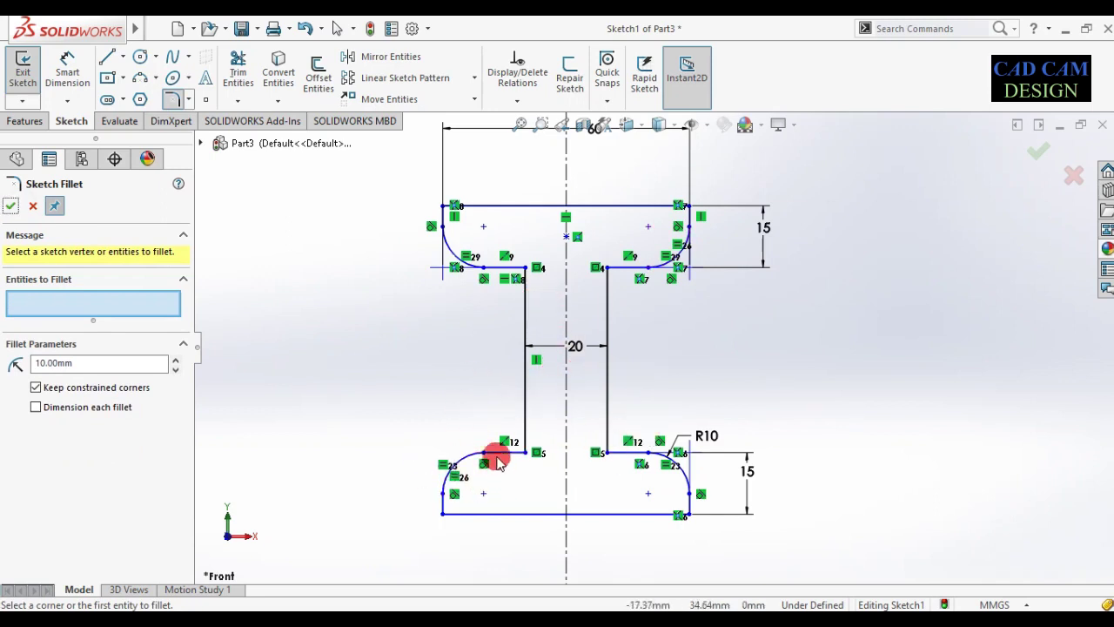
pyautogui.click(43, 238)
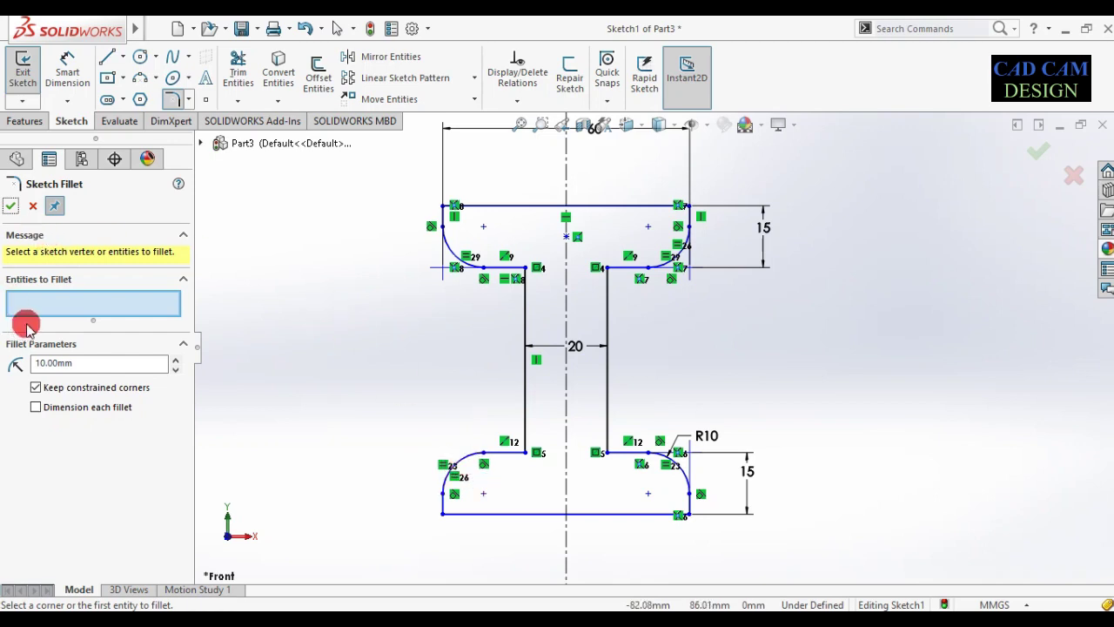
pyautogui.click(12, 205)
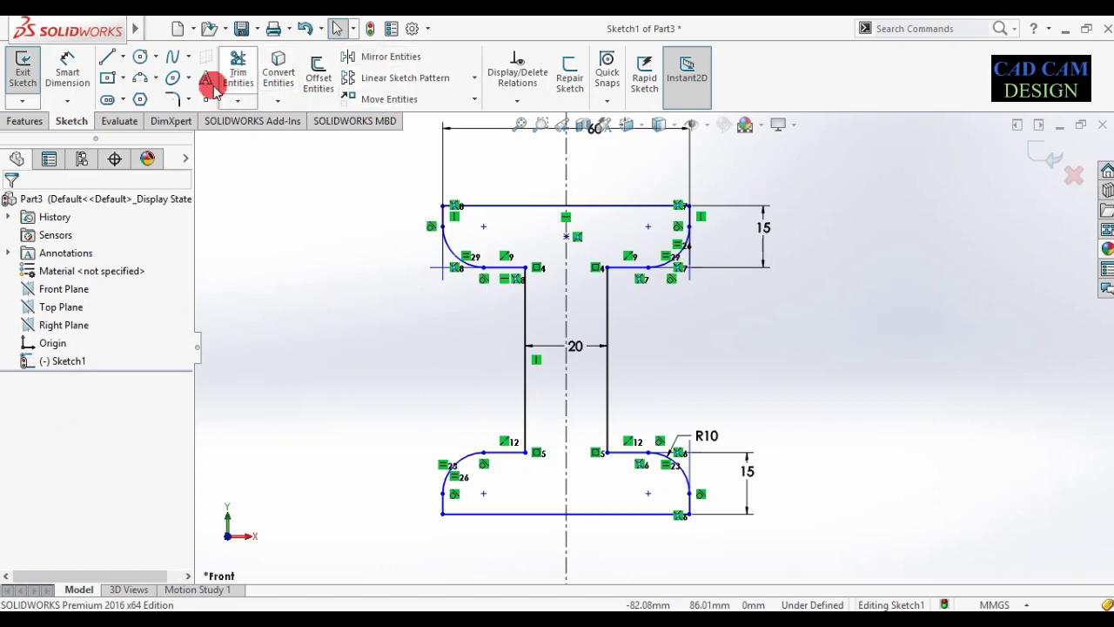
# - Switch to Sketch Chamfer and try the flange-web corner, dismissing the failure warning
pyautogui.click(188, 99)
pyautogui.click(185, 137)
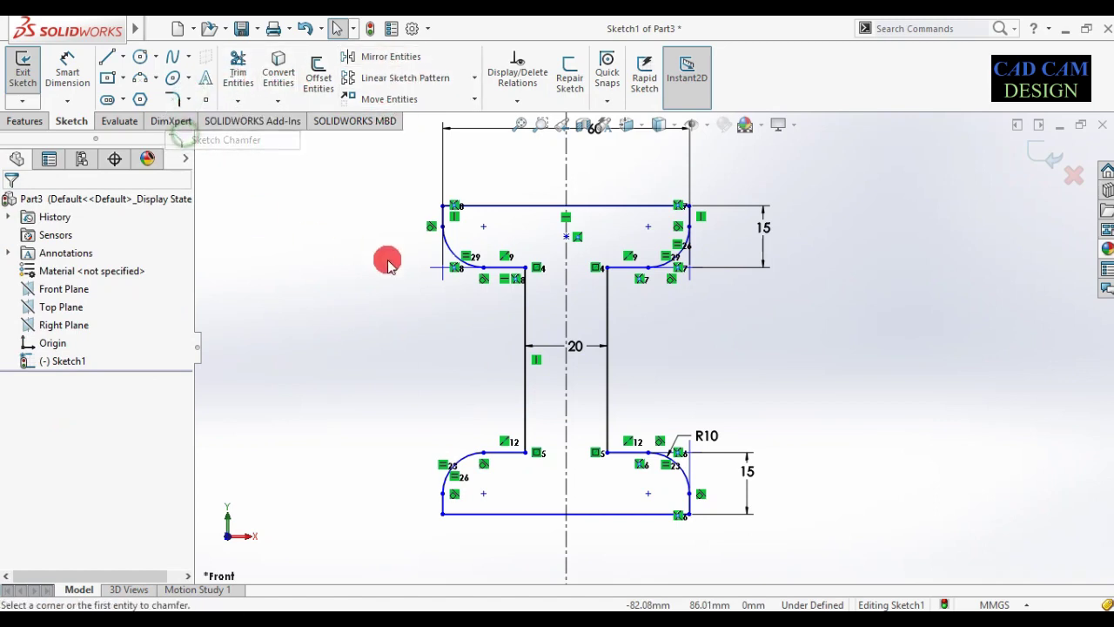
pyautogui.scroll(-3, 528, 275)
pyautogui.click(544, 279)
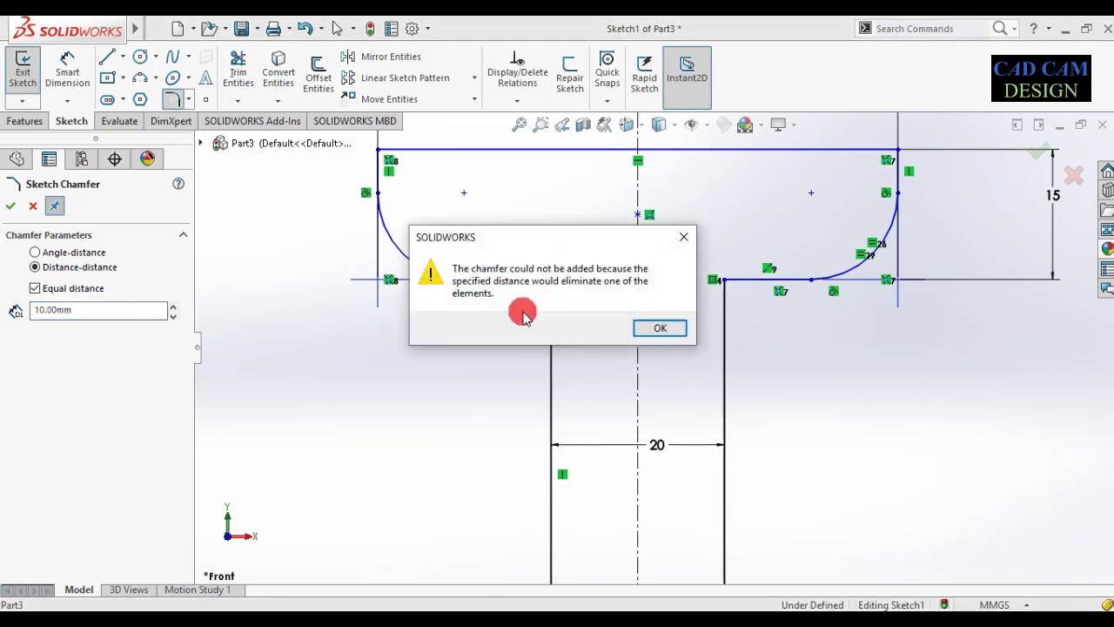
pyautogui.click(628, 329)
# - Set the chamfer to Angle-distance with 2 mm at 45°
pyautogui.click(104, 306)
pyautogui.write('2')
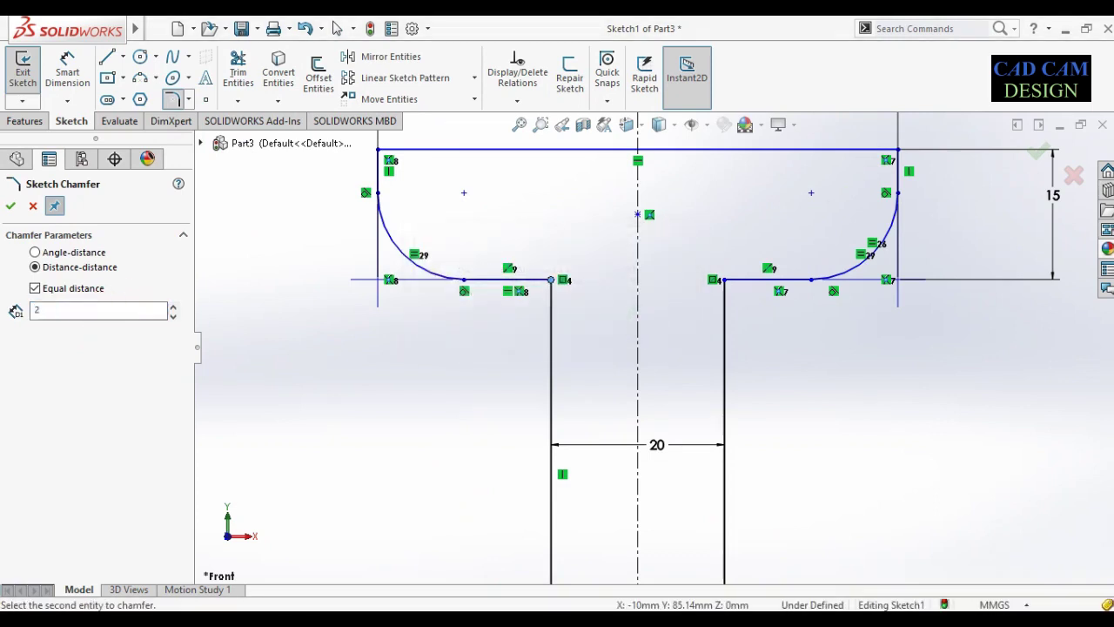
pyautogui.press('Return')
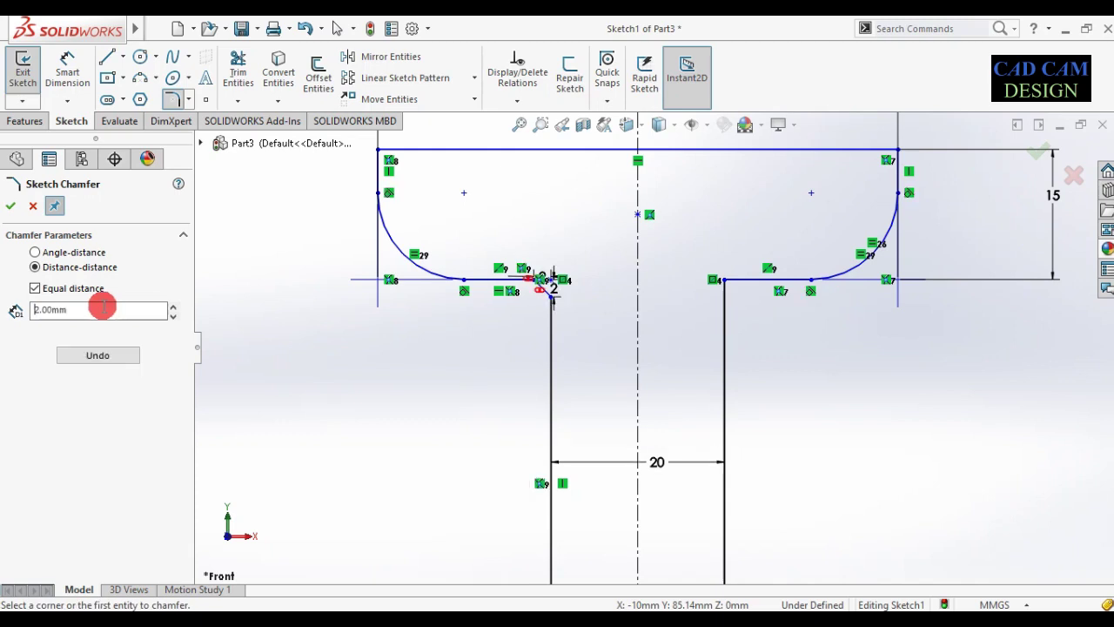
pyautogui.click(64, 253)
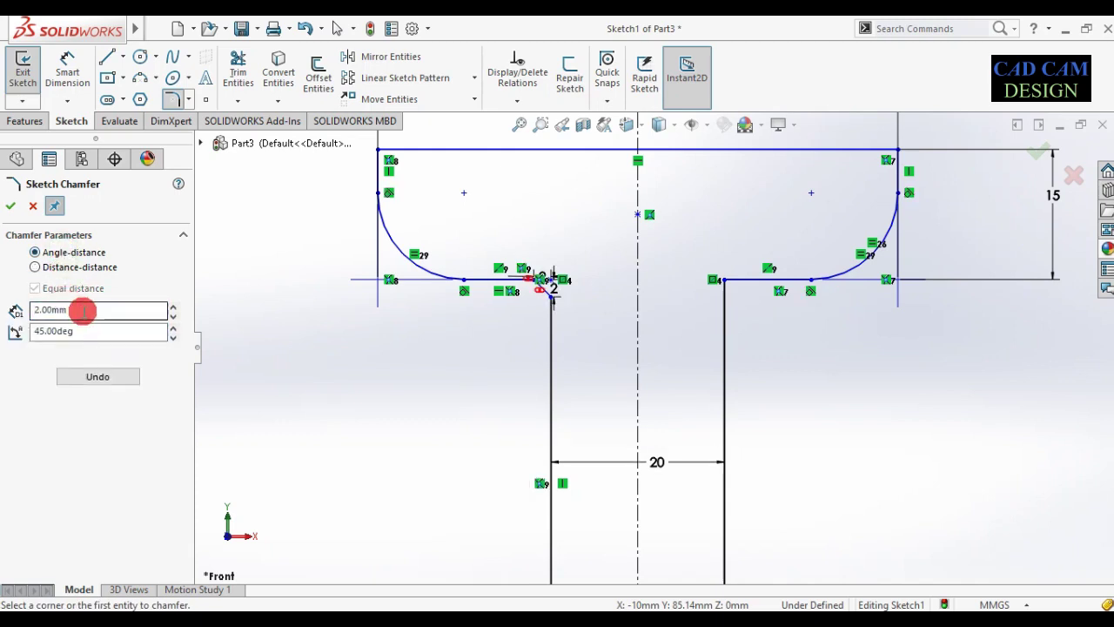
pyautogui.click(83, 330)
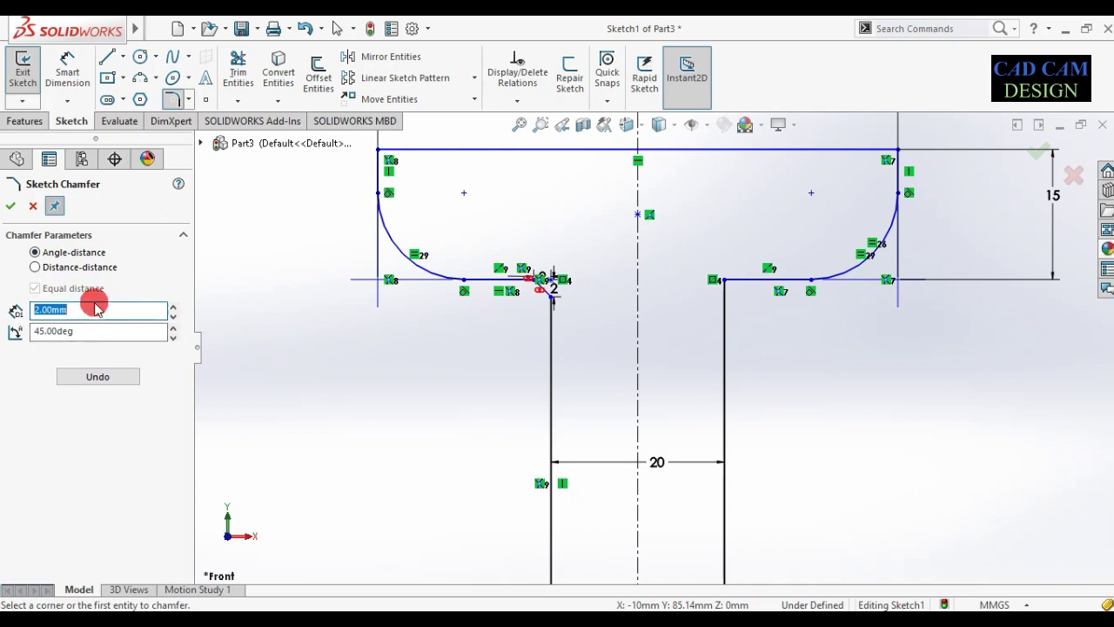
pyautogui.click(10, 207)
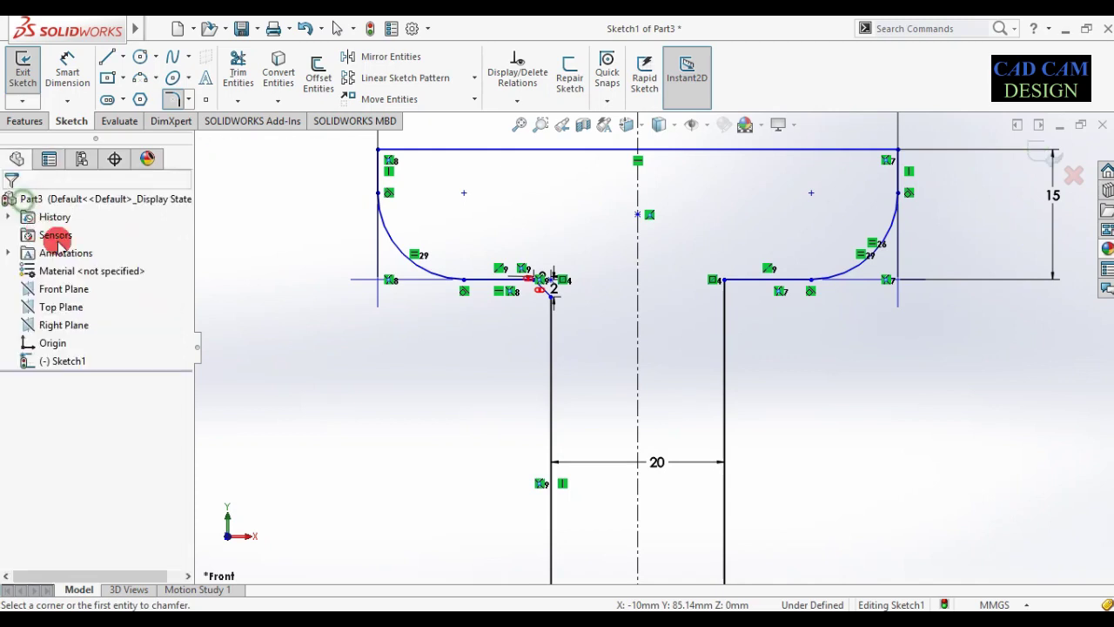
pyautogui.click(380, 271)
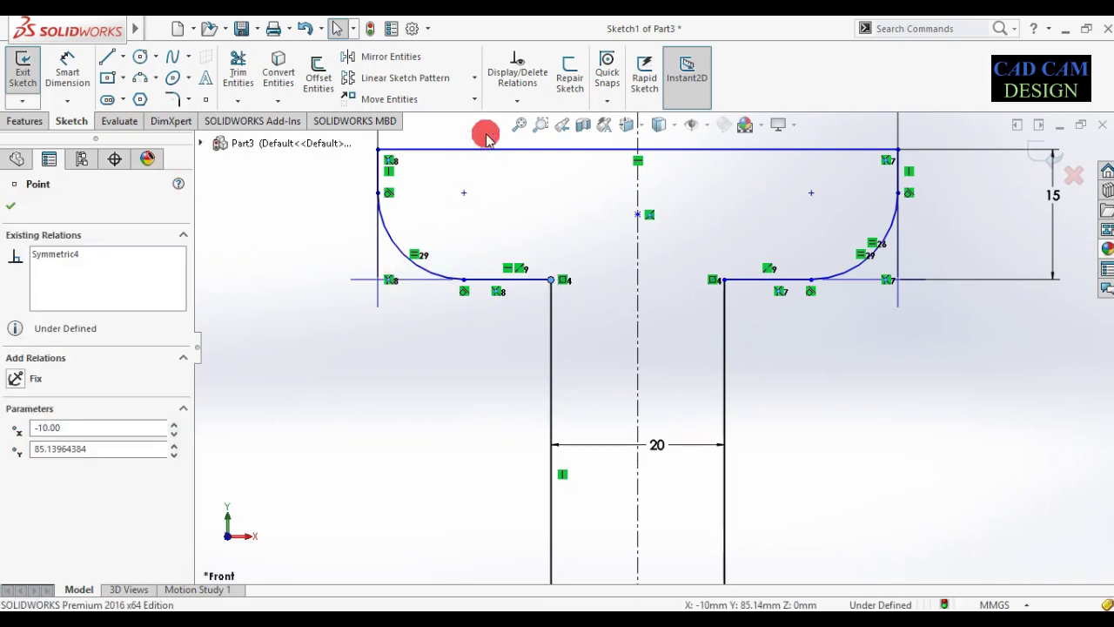
pyautogui.click(188, 100)
# - Reopen Sketch Chamfer with a 3 mm distance at 45°
pyautogui.click(196, 139)
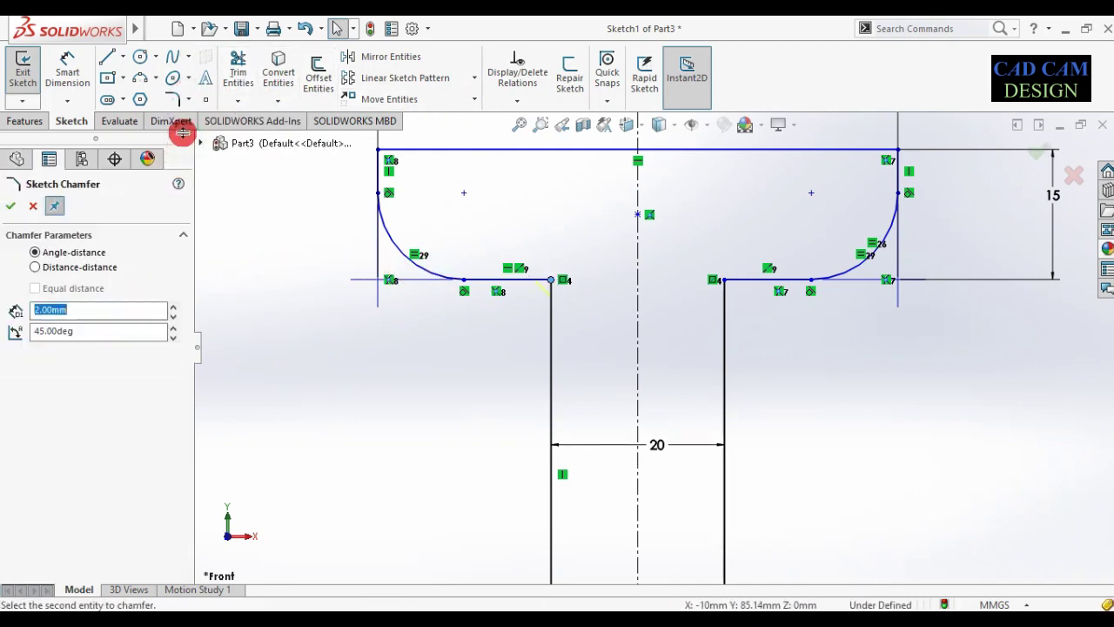
pyautogui.click(104, 315)
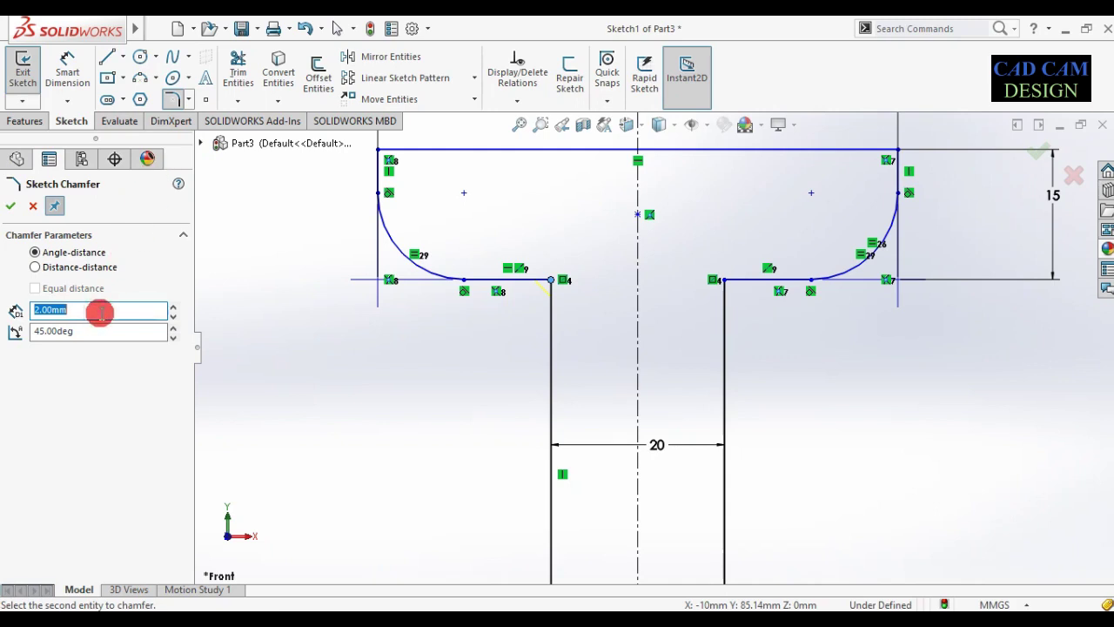
pyautogui.write('3')
pyautogui.press('Return')
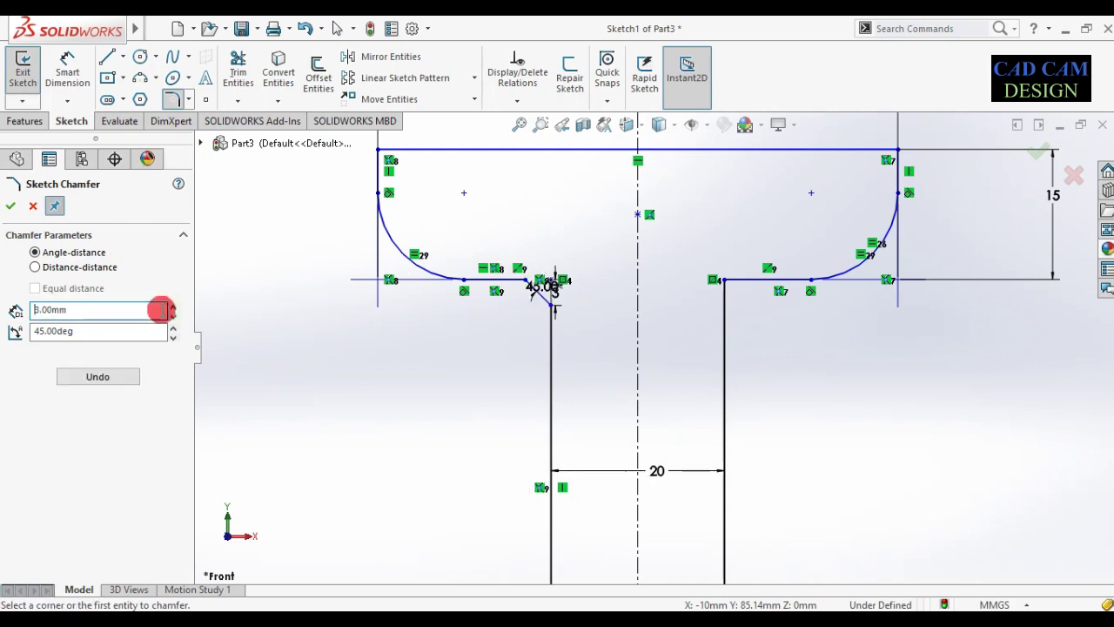
pyautogui.scroll(-1, 566, 292)
pyautogui.scroll(-1, 548, 301)
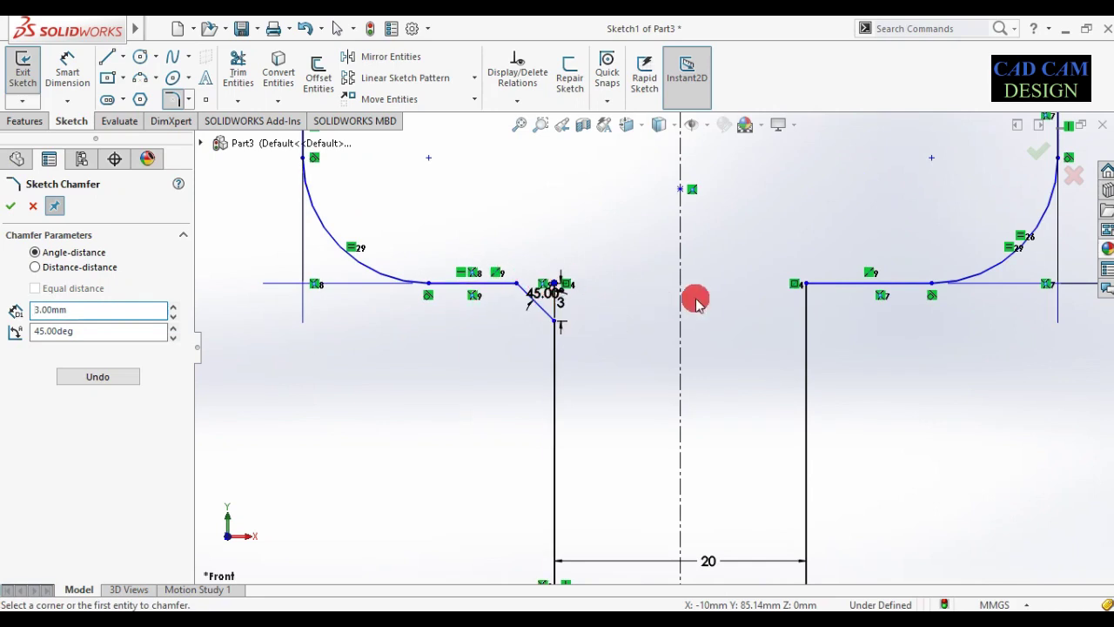
# - Chamfer the upper-right, lower-left and lower-right inner corners, then exit the sketch
pyautogui.click(805, 283)
pyautogui.scroll(2, 757, 401)
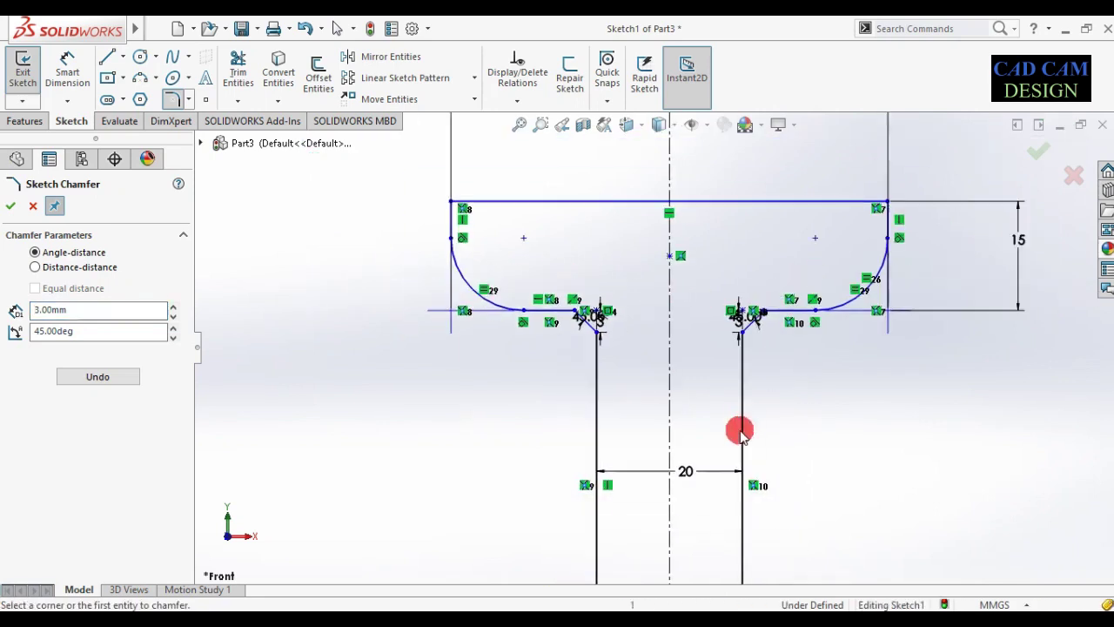
pyautogui.scroll(2, 705, 452)
pyautogui.scroll(-1, 645, 487)
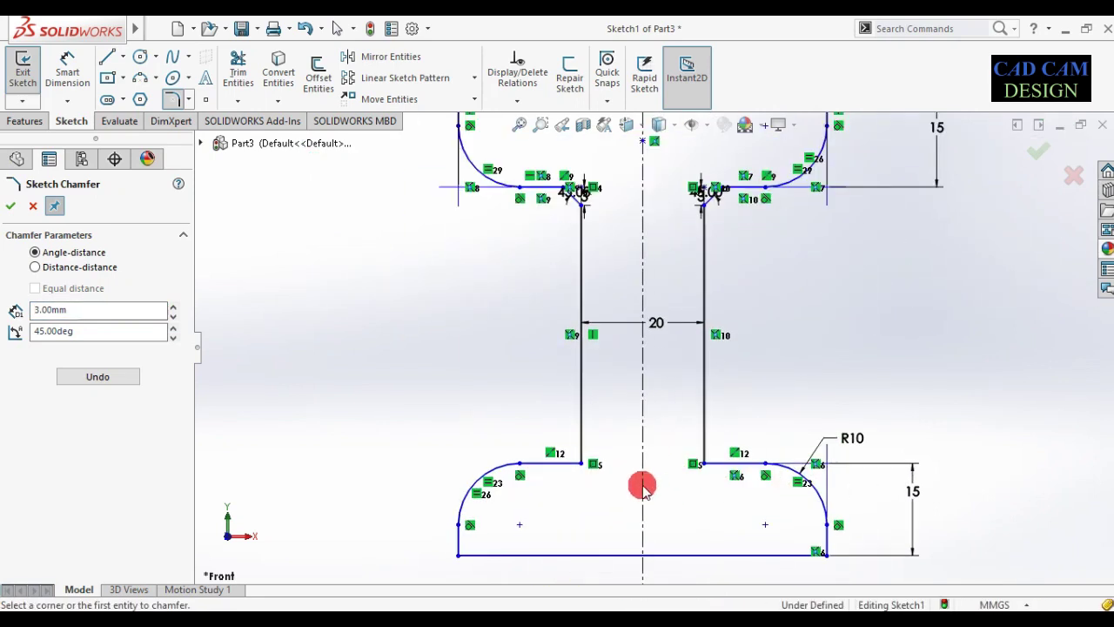
pyautogui.click(583, 463)
pyautogui.click(704, 464)
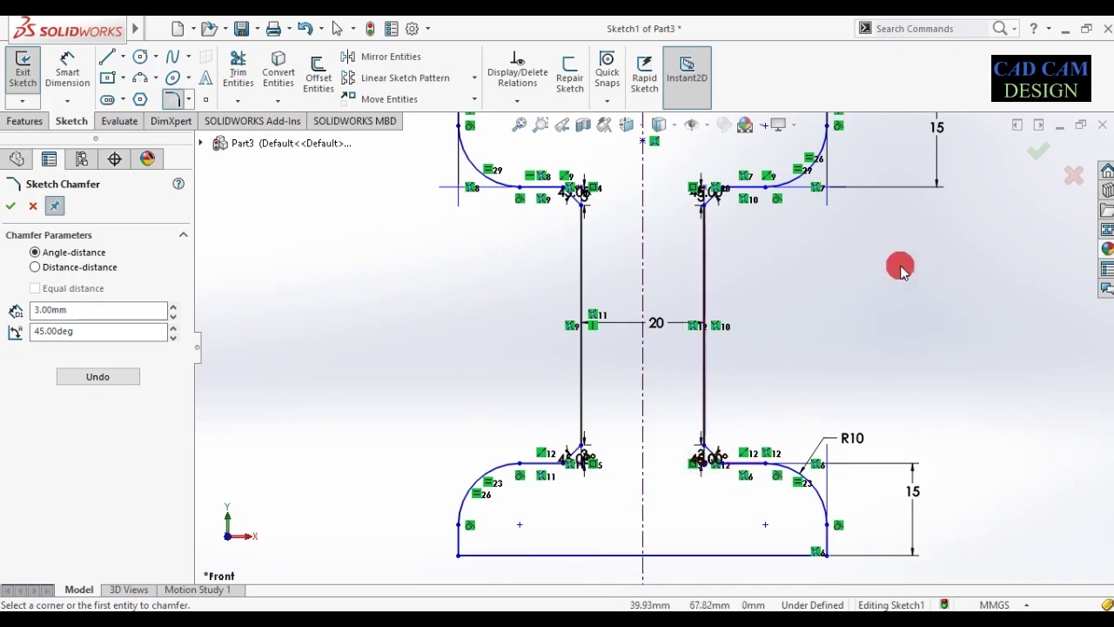
pyautogui.click(1036, 149)
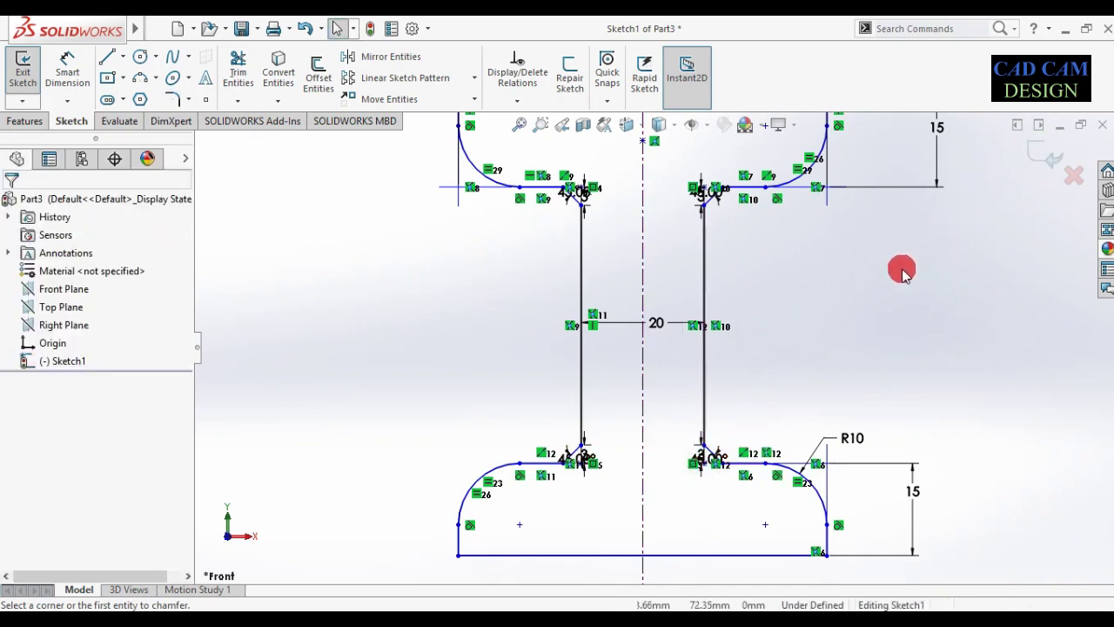
pyautogui.scroll(2, 845, 298)
pyautogui.scroll(2, 651, 245)
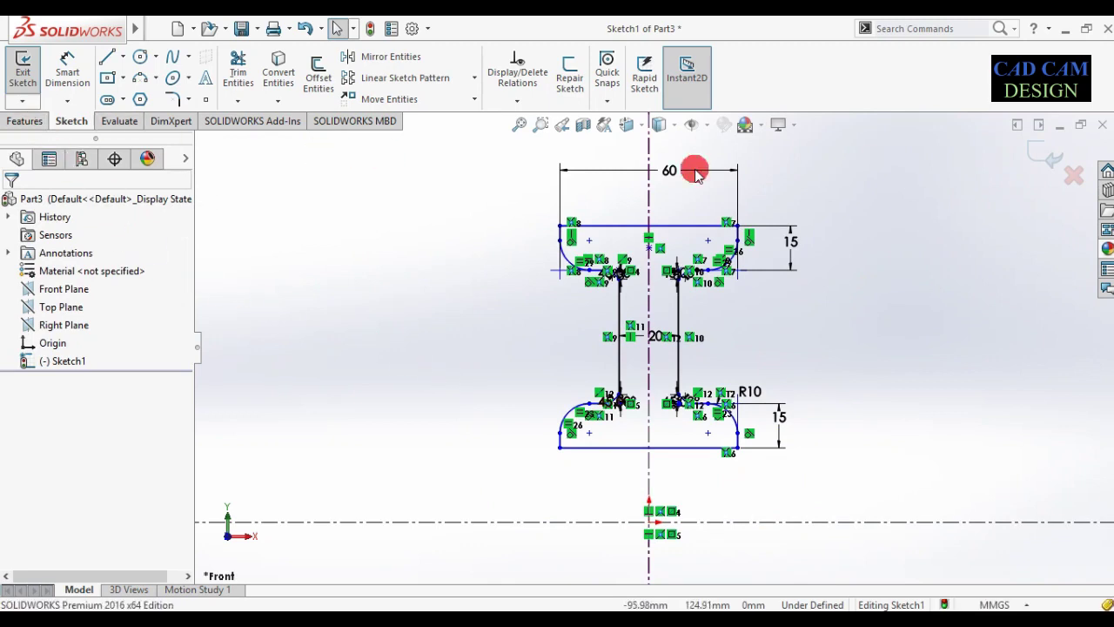
pyautogui.click(1042, 151)
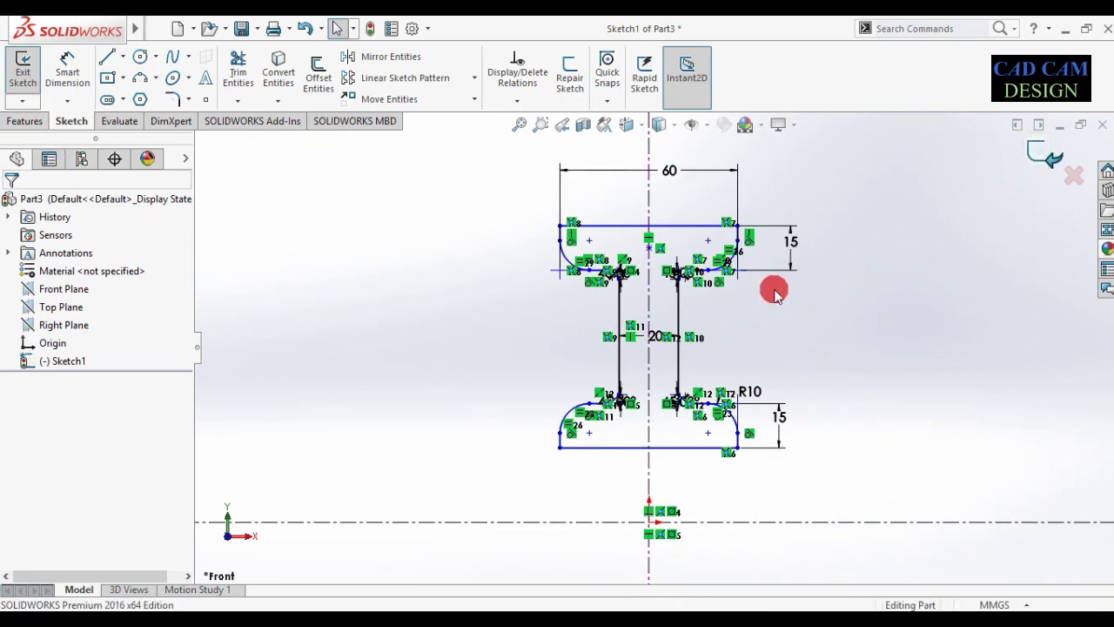
# - Revolve the chamfered I-profile 360° about horizontal Line1, creating Revolve1
pyautogui.click(28, 122)
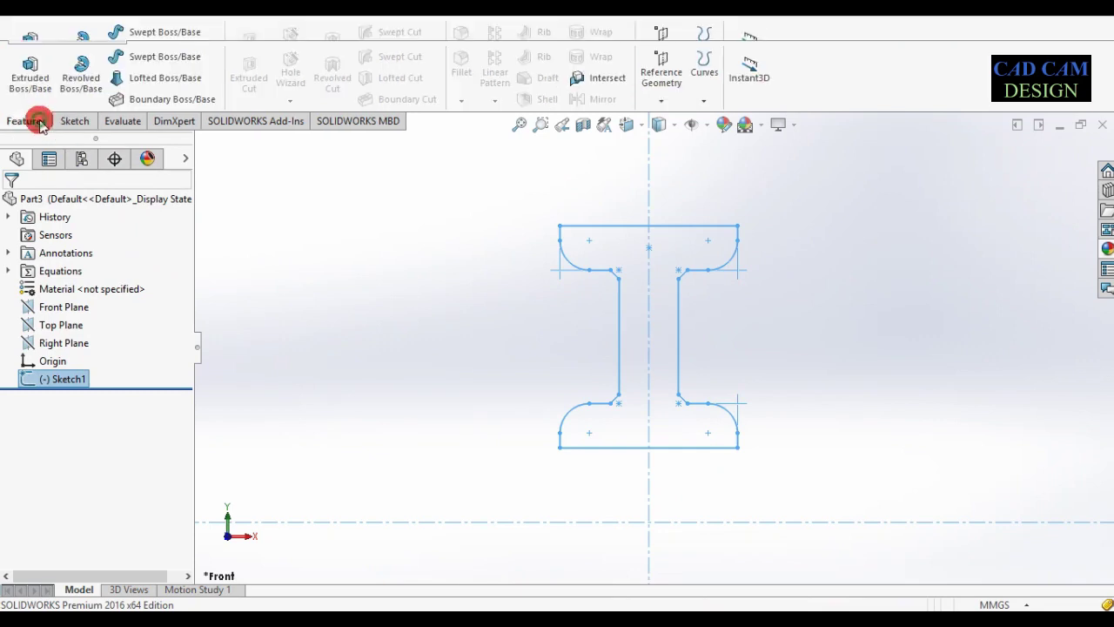
pyautogui.click(84, 78)
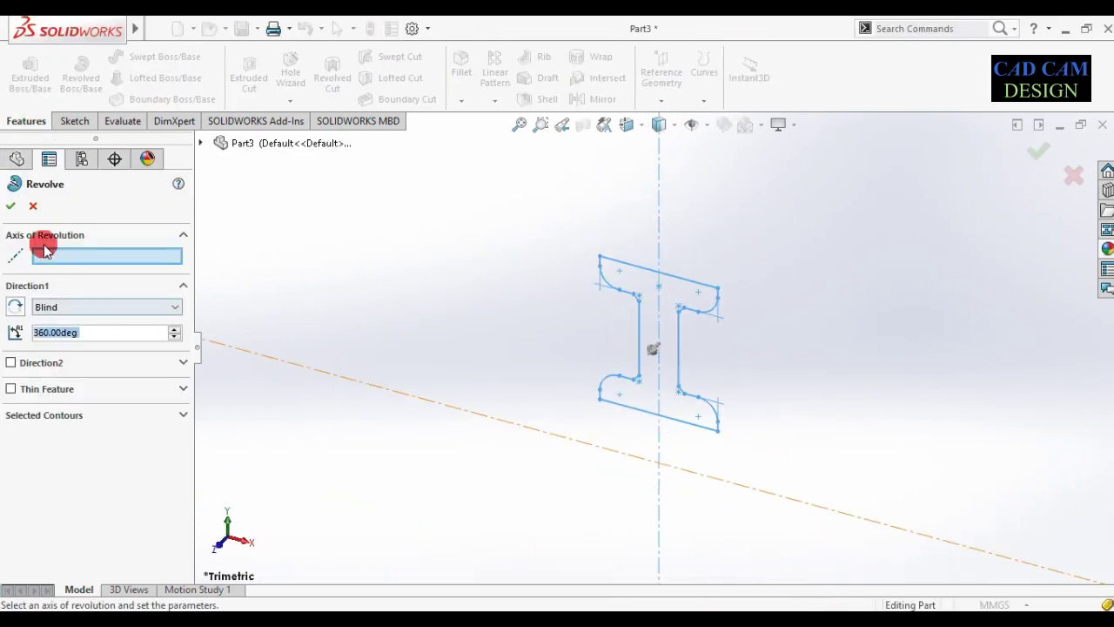
pyautogui.click(152, 326)
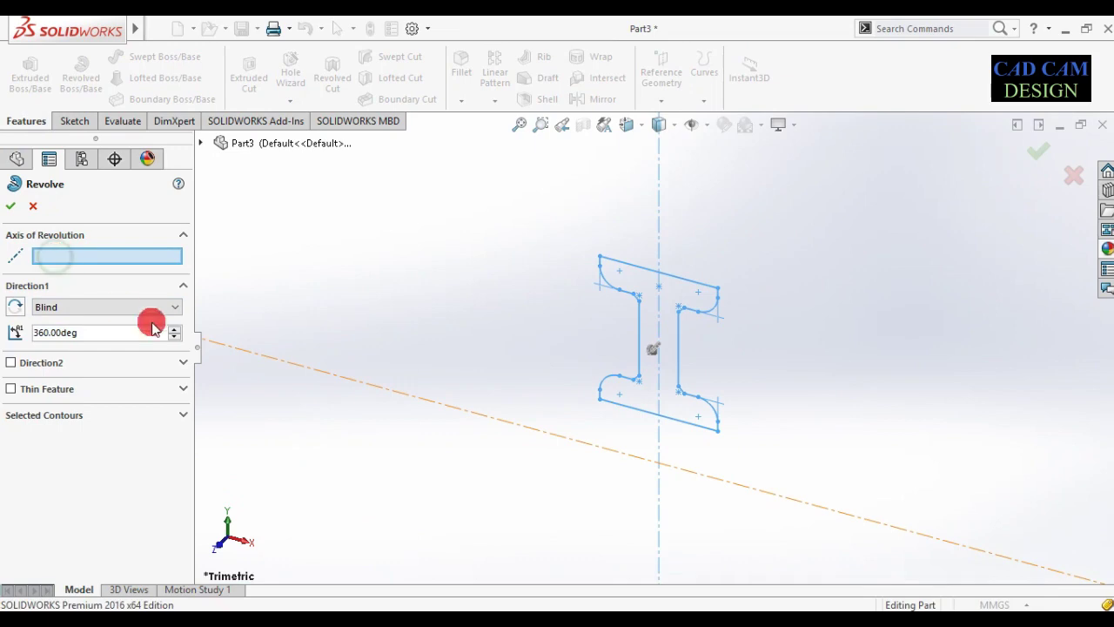
pyautogui.click(453, 409)
pyautogui.moveTo(542, 413); pyautogui.dragTo(511, 373, button='middle')
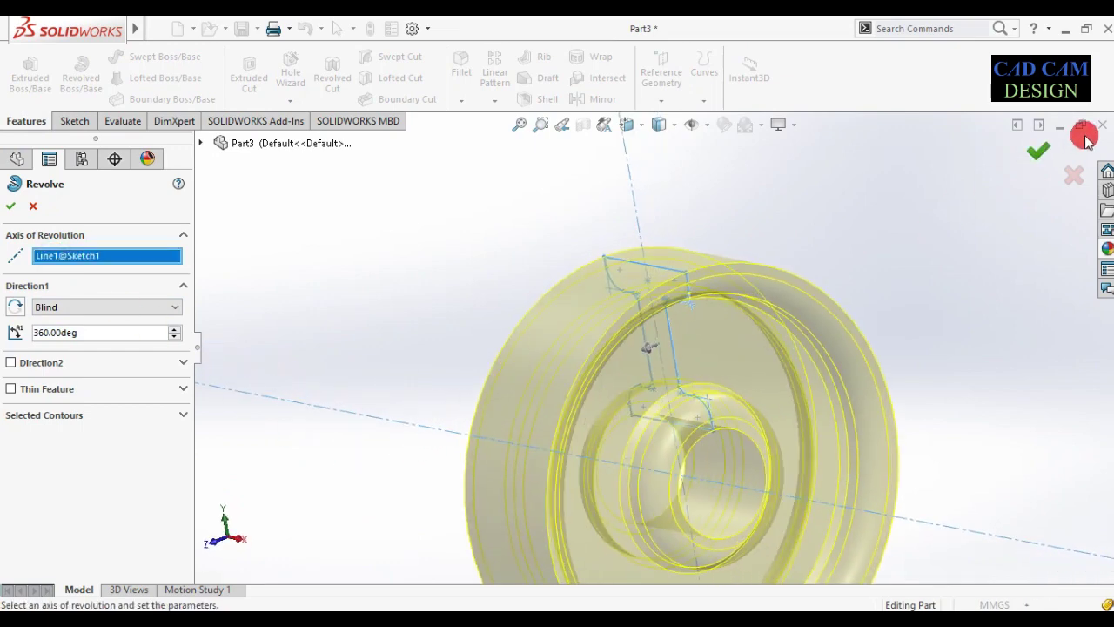
pyautogui.press('Return')
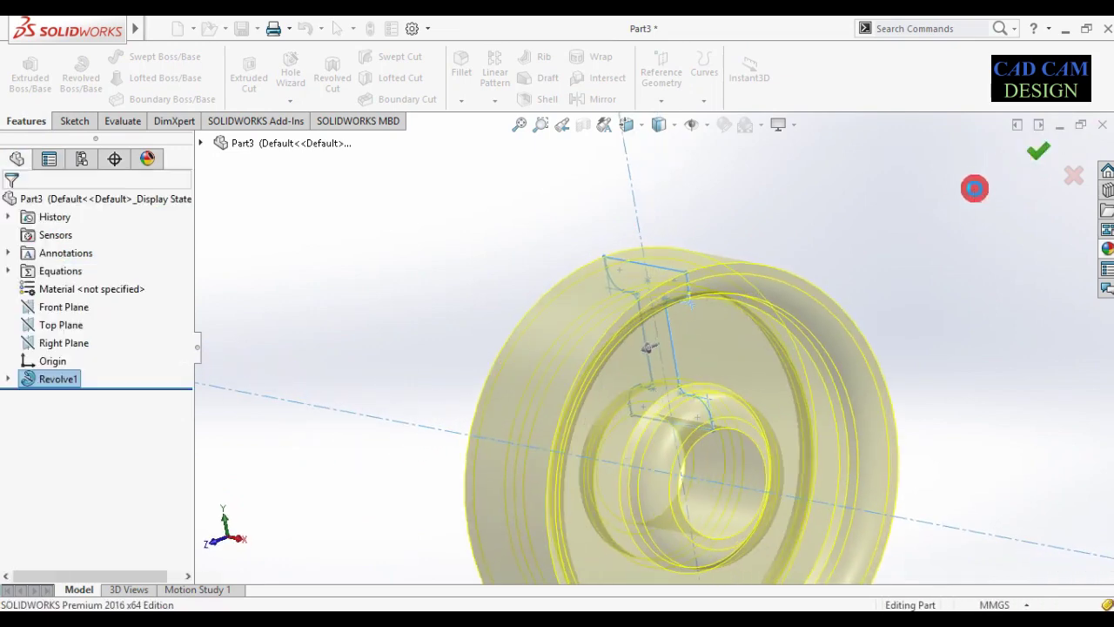
pyautogui.scroll(3, 858, 299)
pyautogui.moveTo(811, 355)
pyautogui.mouseDown(button='middle')
pyautogui.moveTo(672, 336)
pyautogui.moveTo(821, 336)
pyautogui.moveTo(801, 368)
pyautogui.moveTo(611, 167)
pyautogui.mouseUp(button='middle')
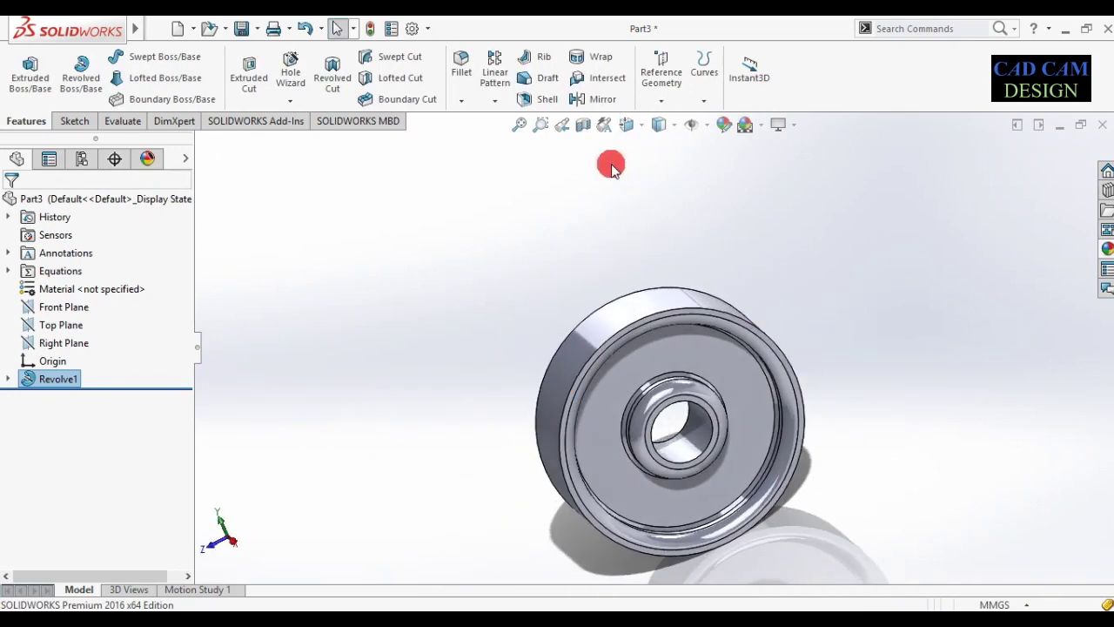
# - Turn on a section view to inspect the part's cross-section, then turn it off
pyautogui.click(583, 125)
pyautogui.moveTo(711, 375); pyautogui.dragTo(871, 261, button='middle')
pyautogui.click(1039, 151)
pyautogui.moveTo(930, 289)
pyautogui.mouseDown(button='middle')
pyautogui.moveTo(854, 326)
pyautogui.moveTo(772, 276)
pyautogui.moveTo(845, 269)
pyautogui.moveTo(944, 319)
pyautogui.moveTo(947, 308)
pyautogui.mouseUp(button='middle')
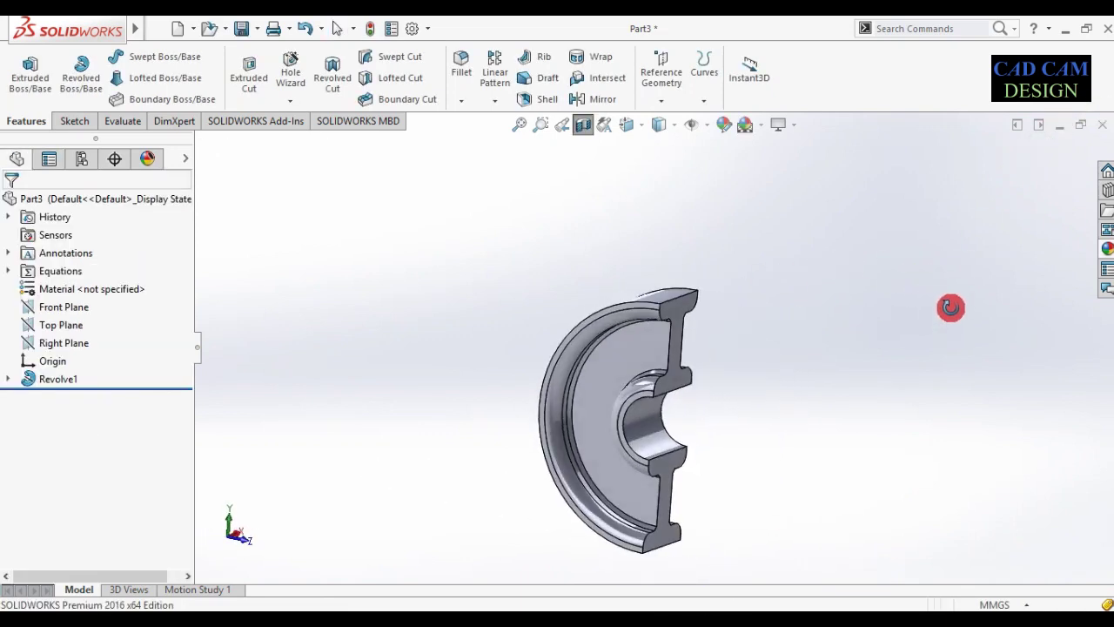
pyautogui.click(583, 124)
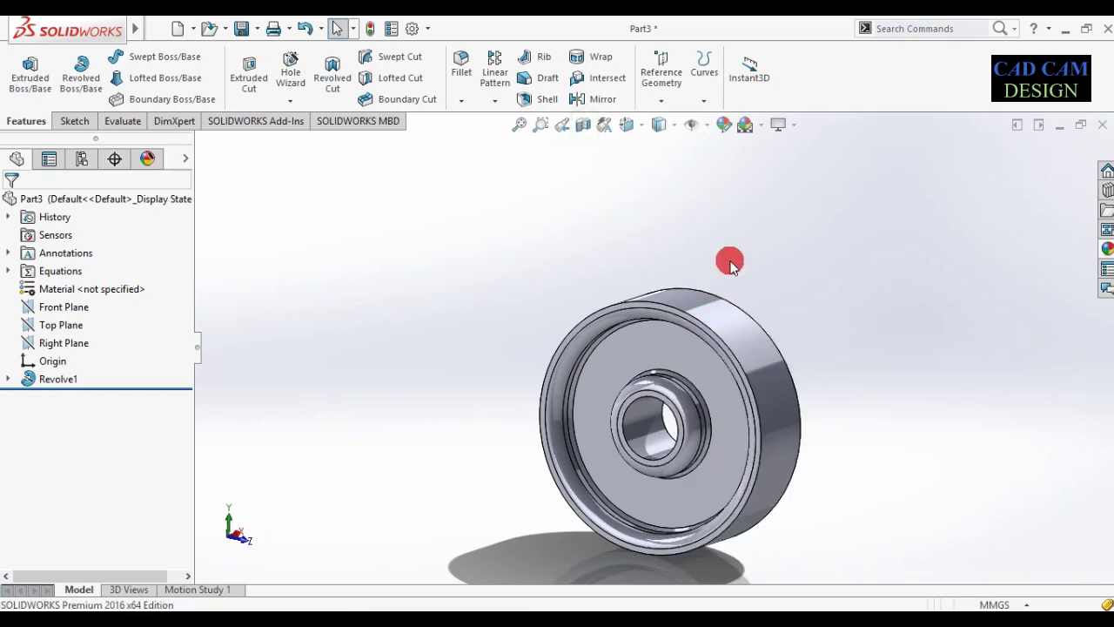
pyautogui.moveTo(728, 258); pyautogui.dragTo(737, 246, button='middle')
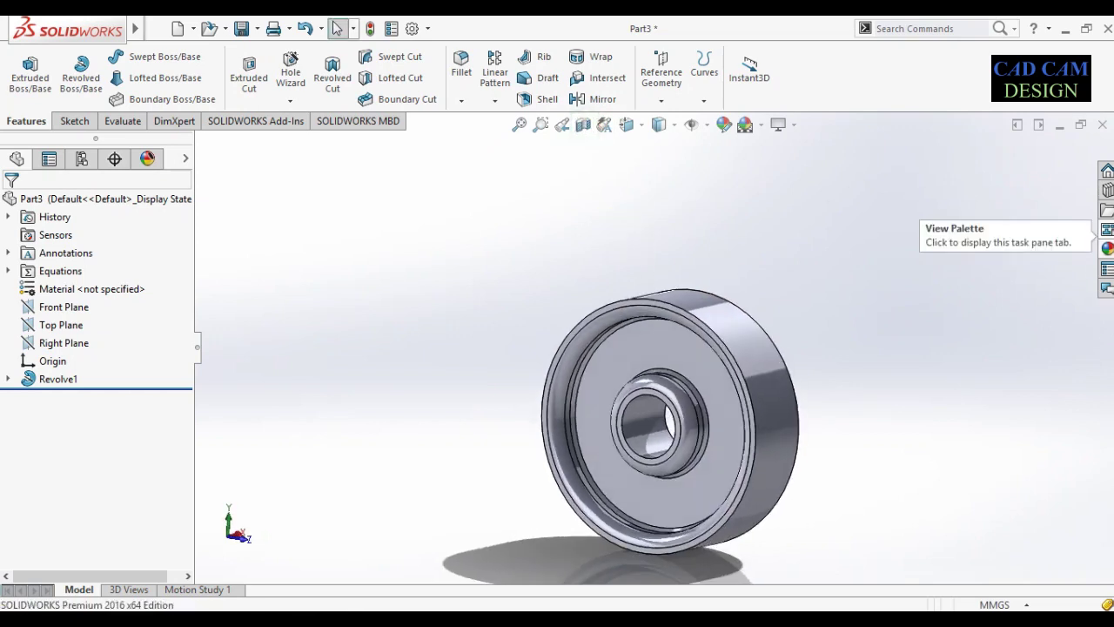
# - Apply the gloss blue appearance to the whole Revolve1 body
pyautogui.click(1107, 249)
pyautogui.moveTo(993, 440); pyautogui.dragTo(758, 348)
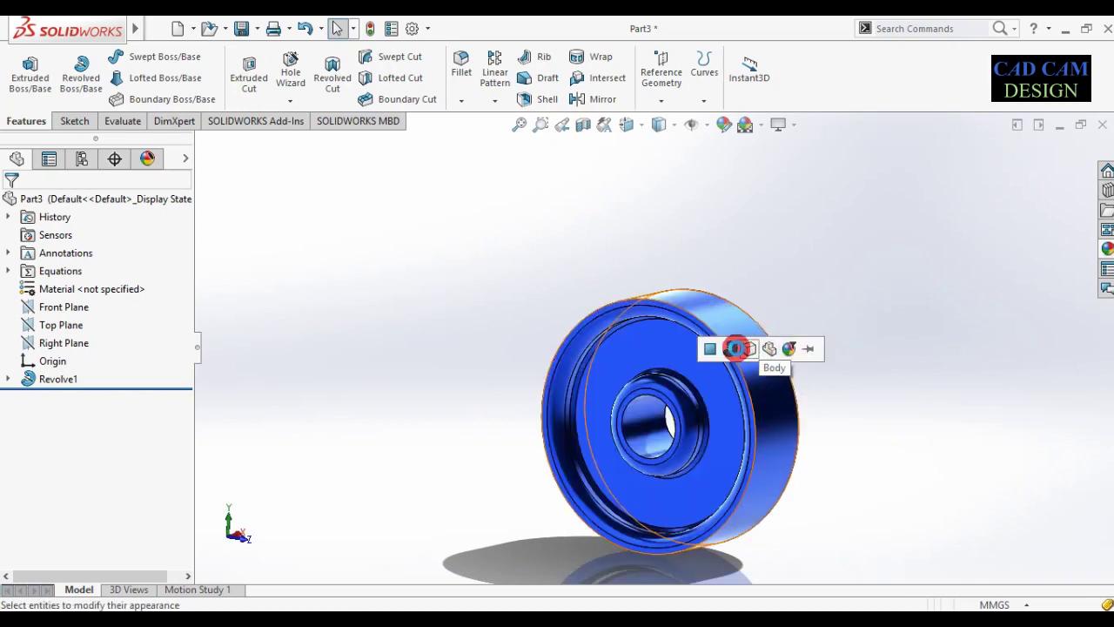
pyautogui.click(710, 348)
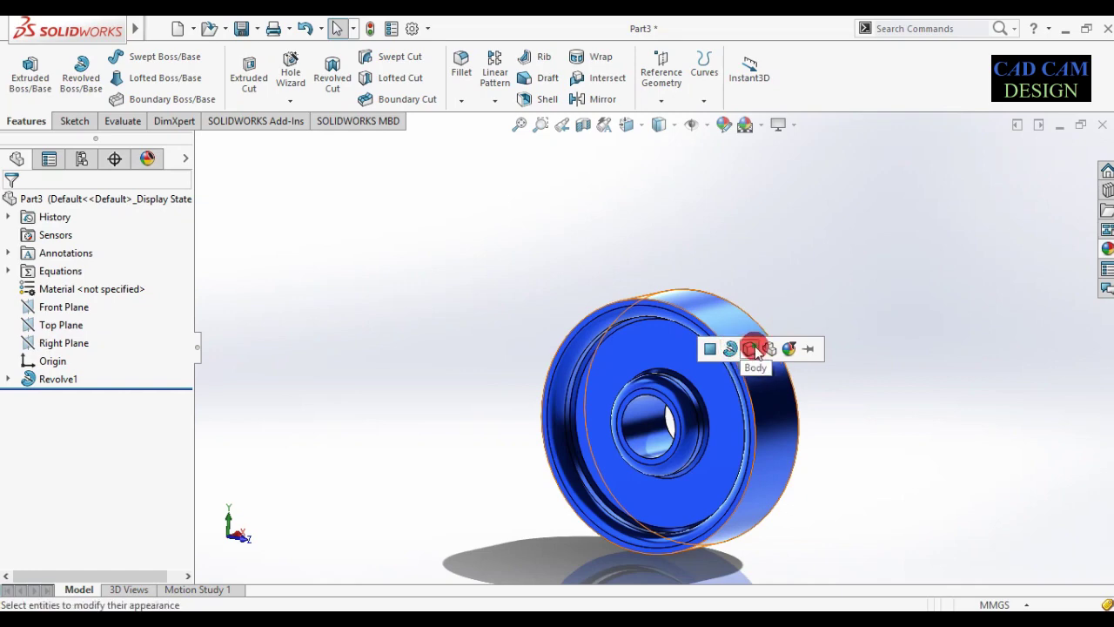
pyautogui.moveTo(759, 349)
pyautogui.mouseDown(button='middle')
pyautogui.moveTo(845, 368)
pyautogui.moveTo(819, 351)
pyautogui.moveTo(840, 353)
pyautogui.mouseUp(button='middle')
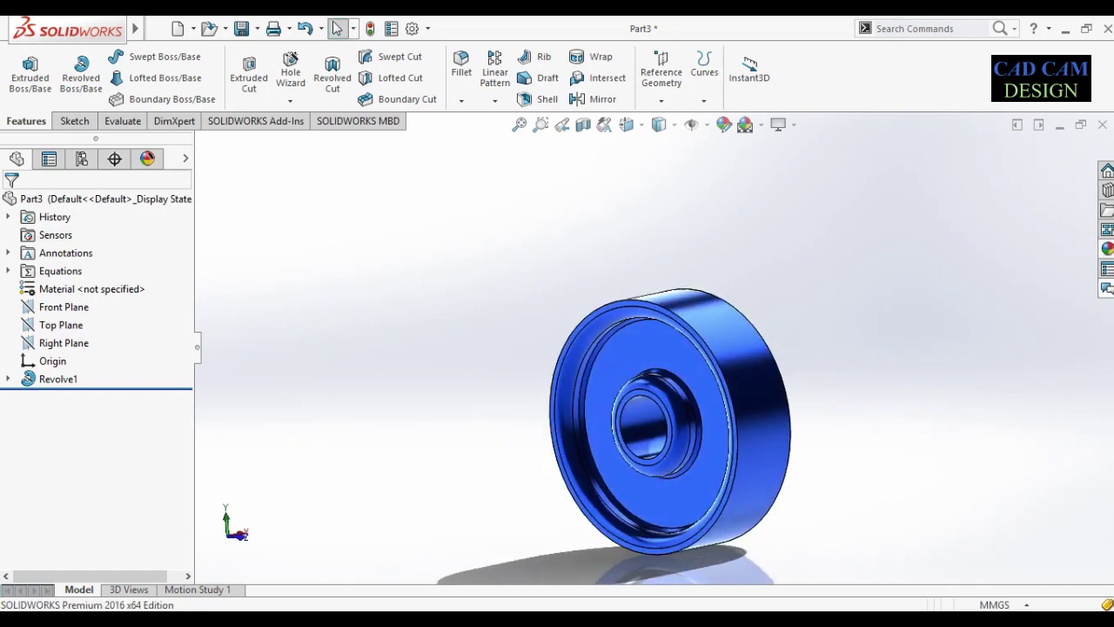
# - Start a section view and preview cuts along the Top and Right Planes
pyautogui.click(583, 128)
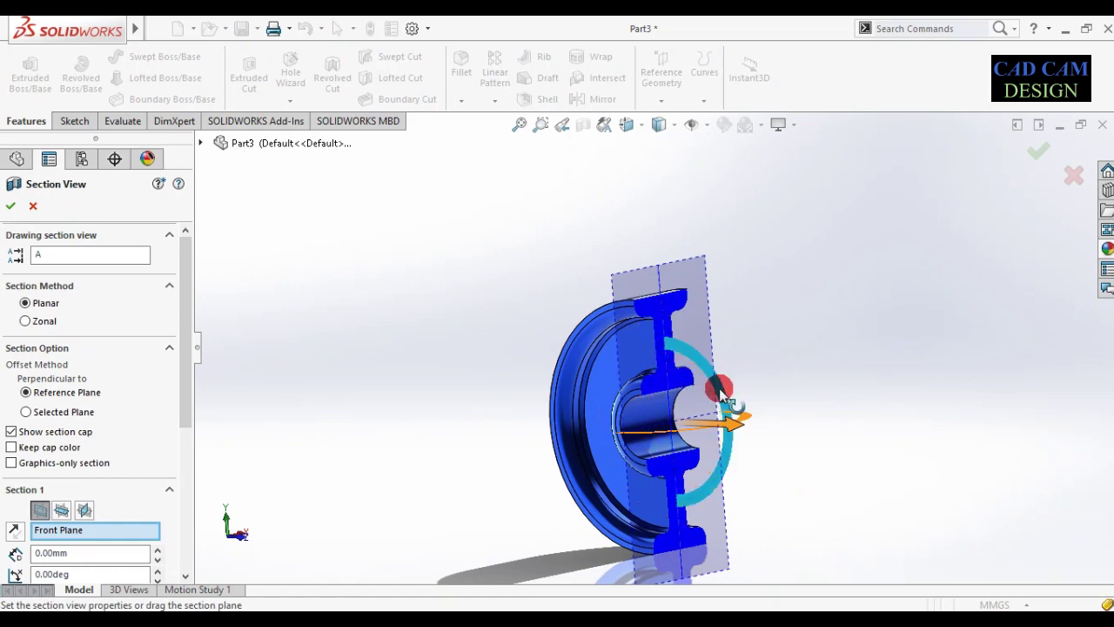
pyautogui.moveTo(716, 351)
pyautogui.mouseDown()
pyautogui.moveTo(647, 241)
pyautogui.moveTo(702, 385)
pyautogui.moveTo(704, 463)
pyautogui.moveTo(716, 398)
pyautogui.moveTo(622, 323)
pyautogui.moveTo(599, 327)
pyautogui.moveTo(724, 380)
pyautogui.moveTo(743, 426)
pyautogui.moveTo(659, 342)
pyautogui.mouseUp()
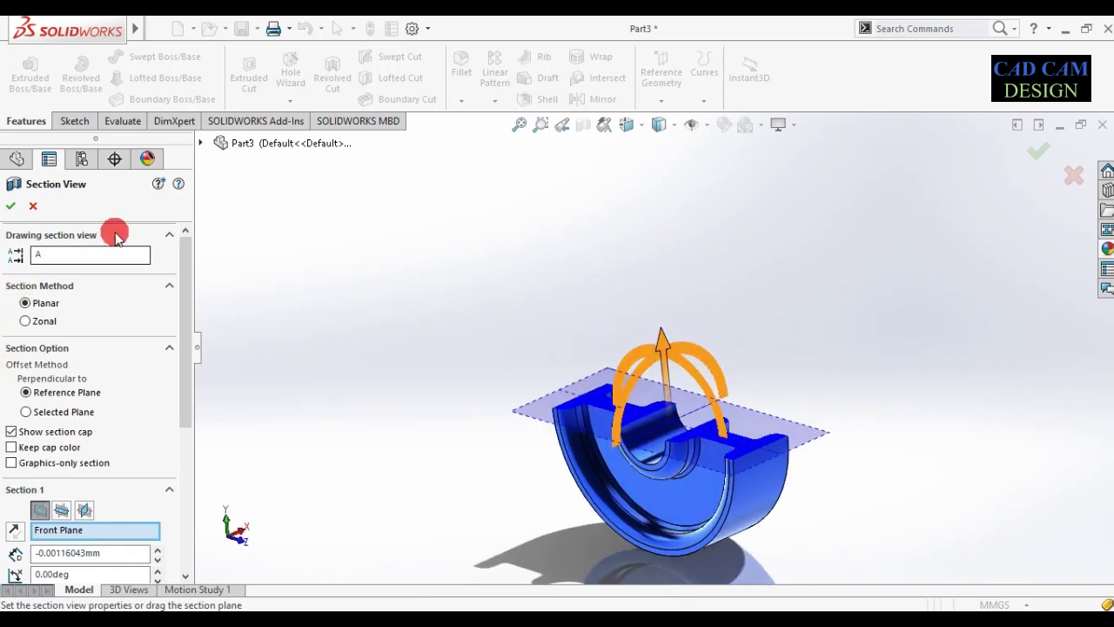
pyautogui.click(202, 142)
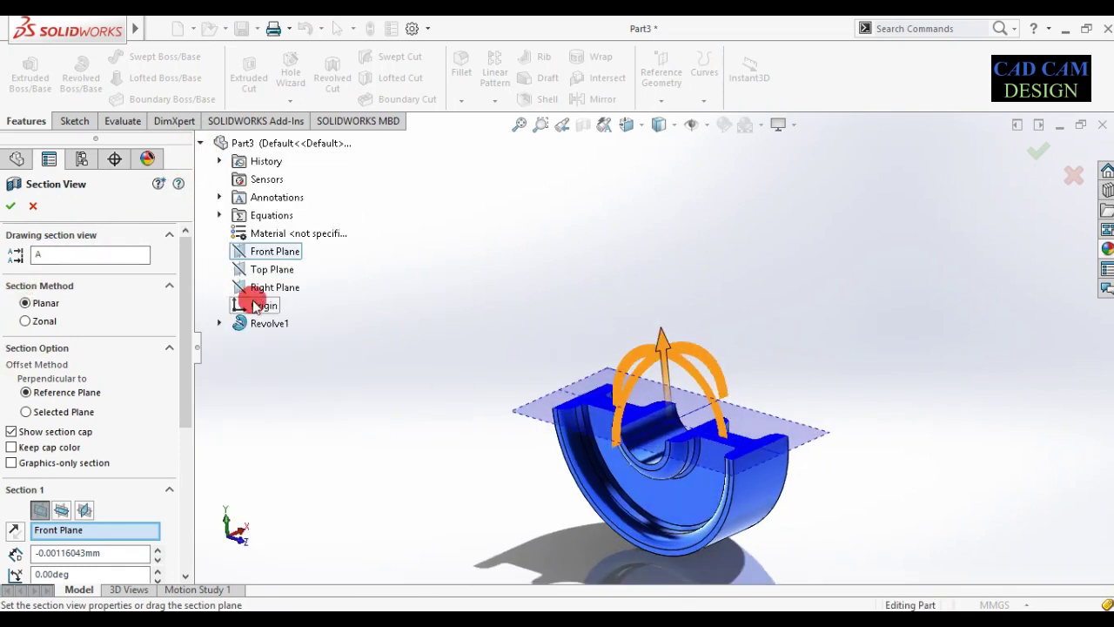
pyautogui.click(266, 271)
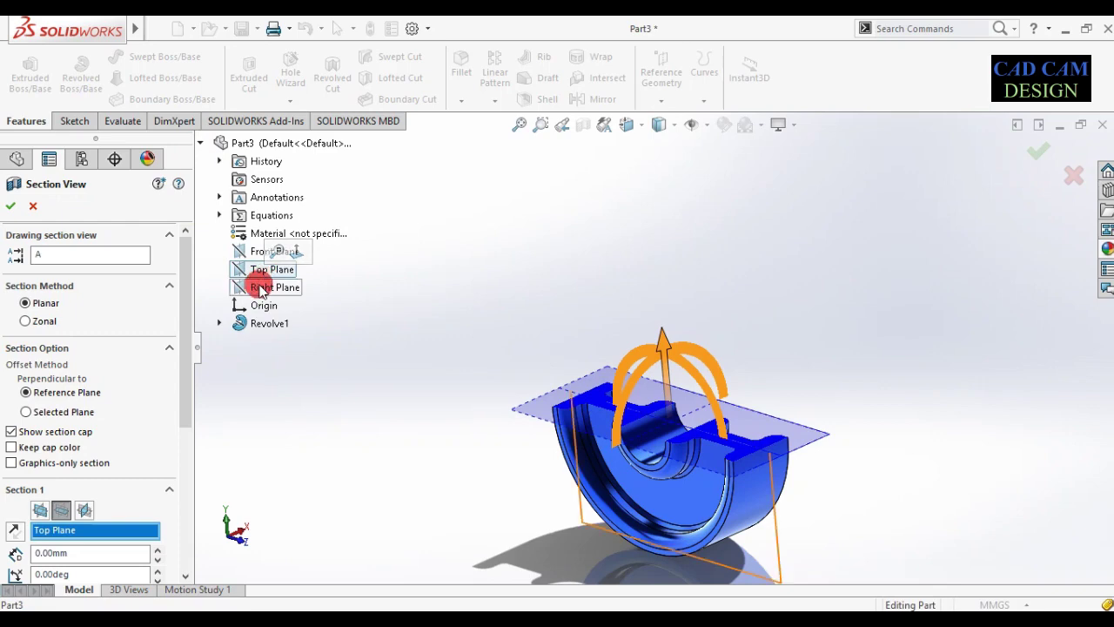
pyautogui.click(261, 289)
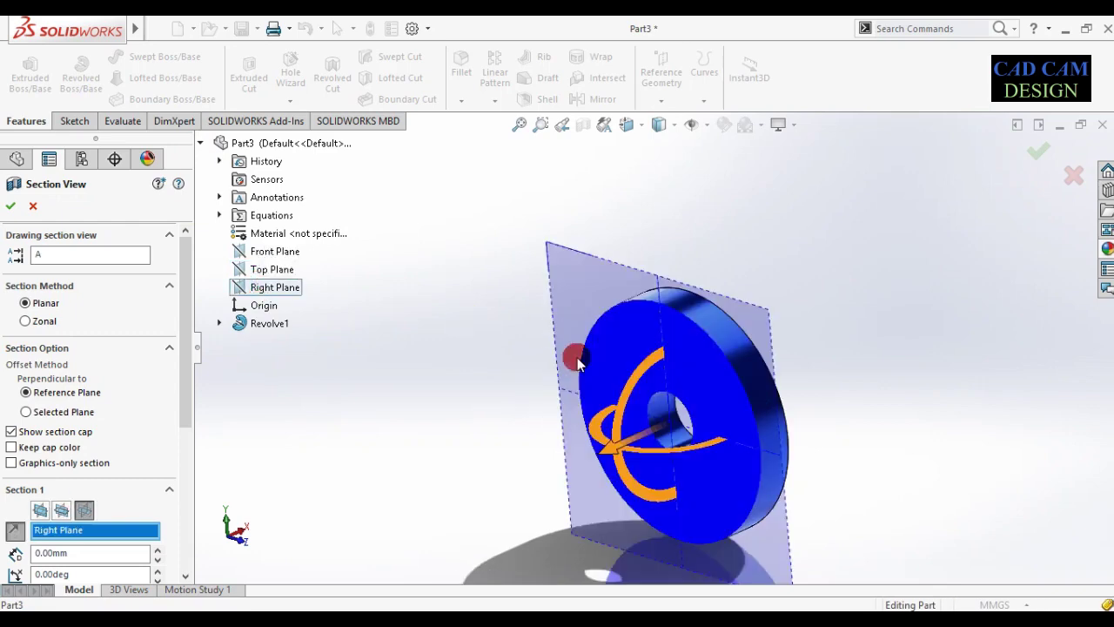
pyautogui.moveTo(570, 356)
pyautogui.mouseDown(button='middle')
pyautogui.moveTo(508, 357)
pyautogui.moveTo(488, 334)
pyautogui.mouseUp(button='middle')
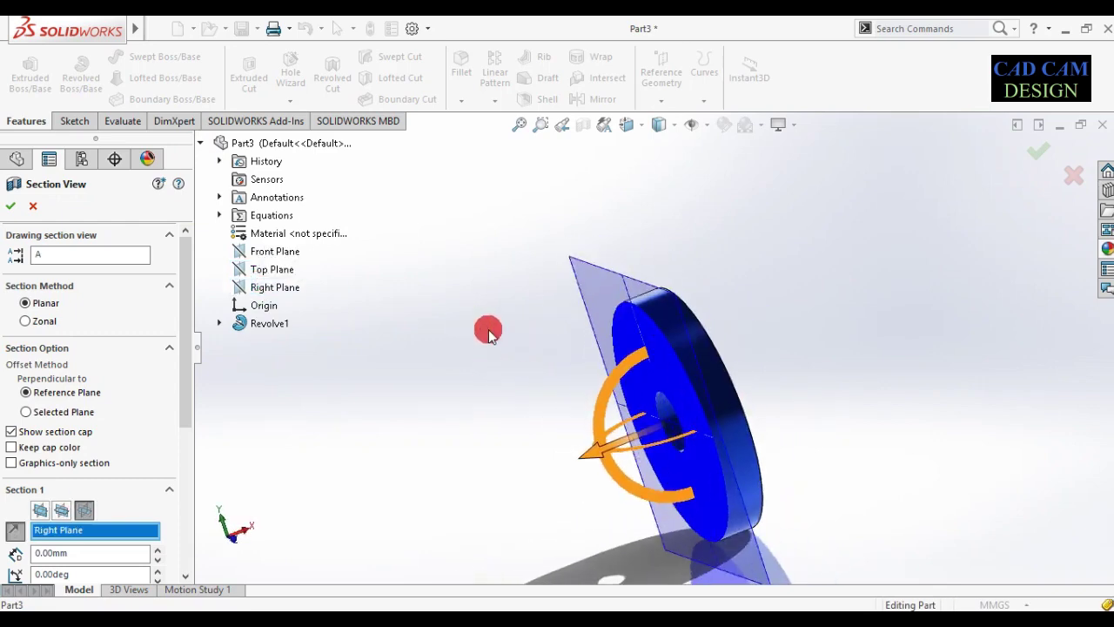
# - Apply the Front Plane section and turn the halved wheel upright to show its I-profile
pyautogui.click(283, 253)
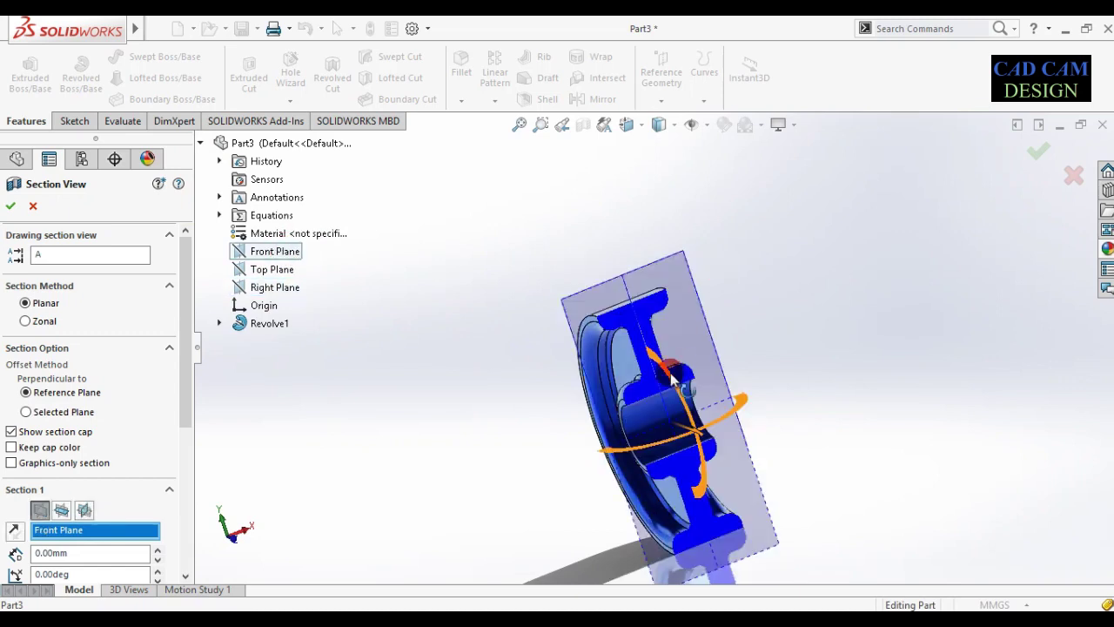
pyautogui.click(1039, 158)
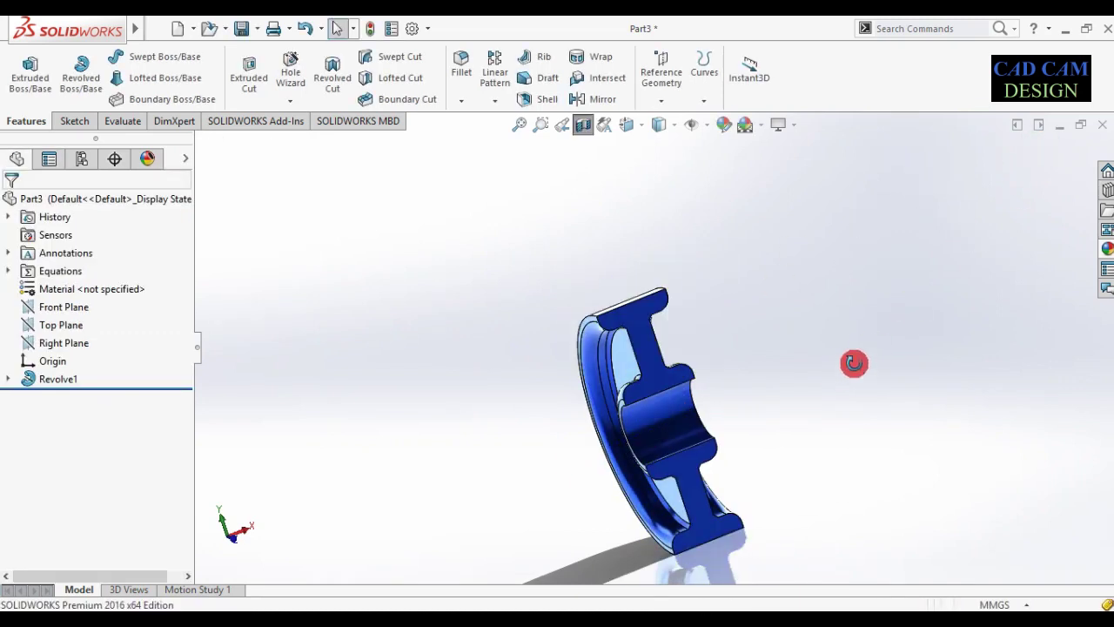
pyautogui.moveTo(854, 363)
pyautogui.mouseDown(button='middle')
pyautogui.moveTo(859, 323)
pyautogui.moveTo(648, 521)
pyautogui.moveTo(642, 372)
pyautogui.moveTo(681, 371)
pyautogui.mouseUp(button='middle')
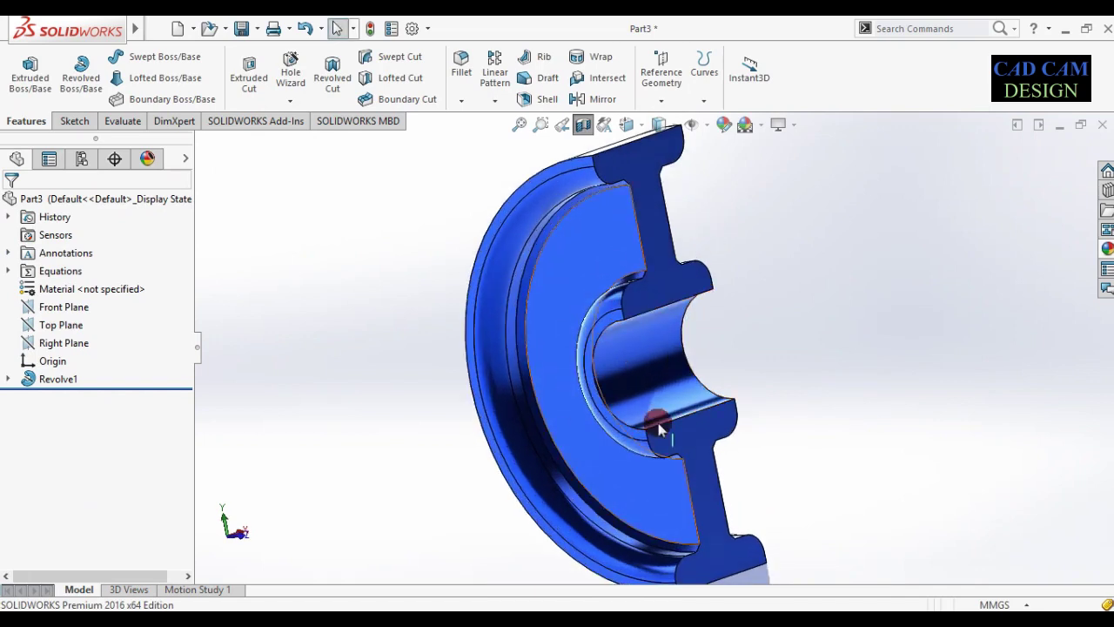